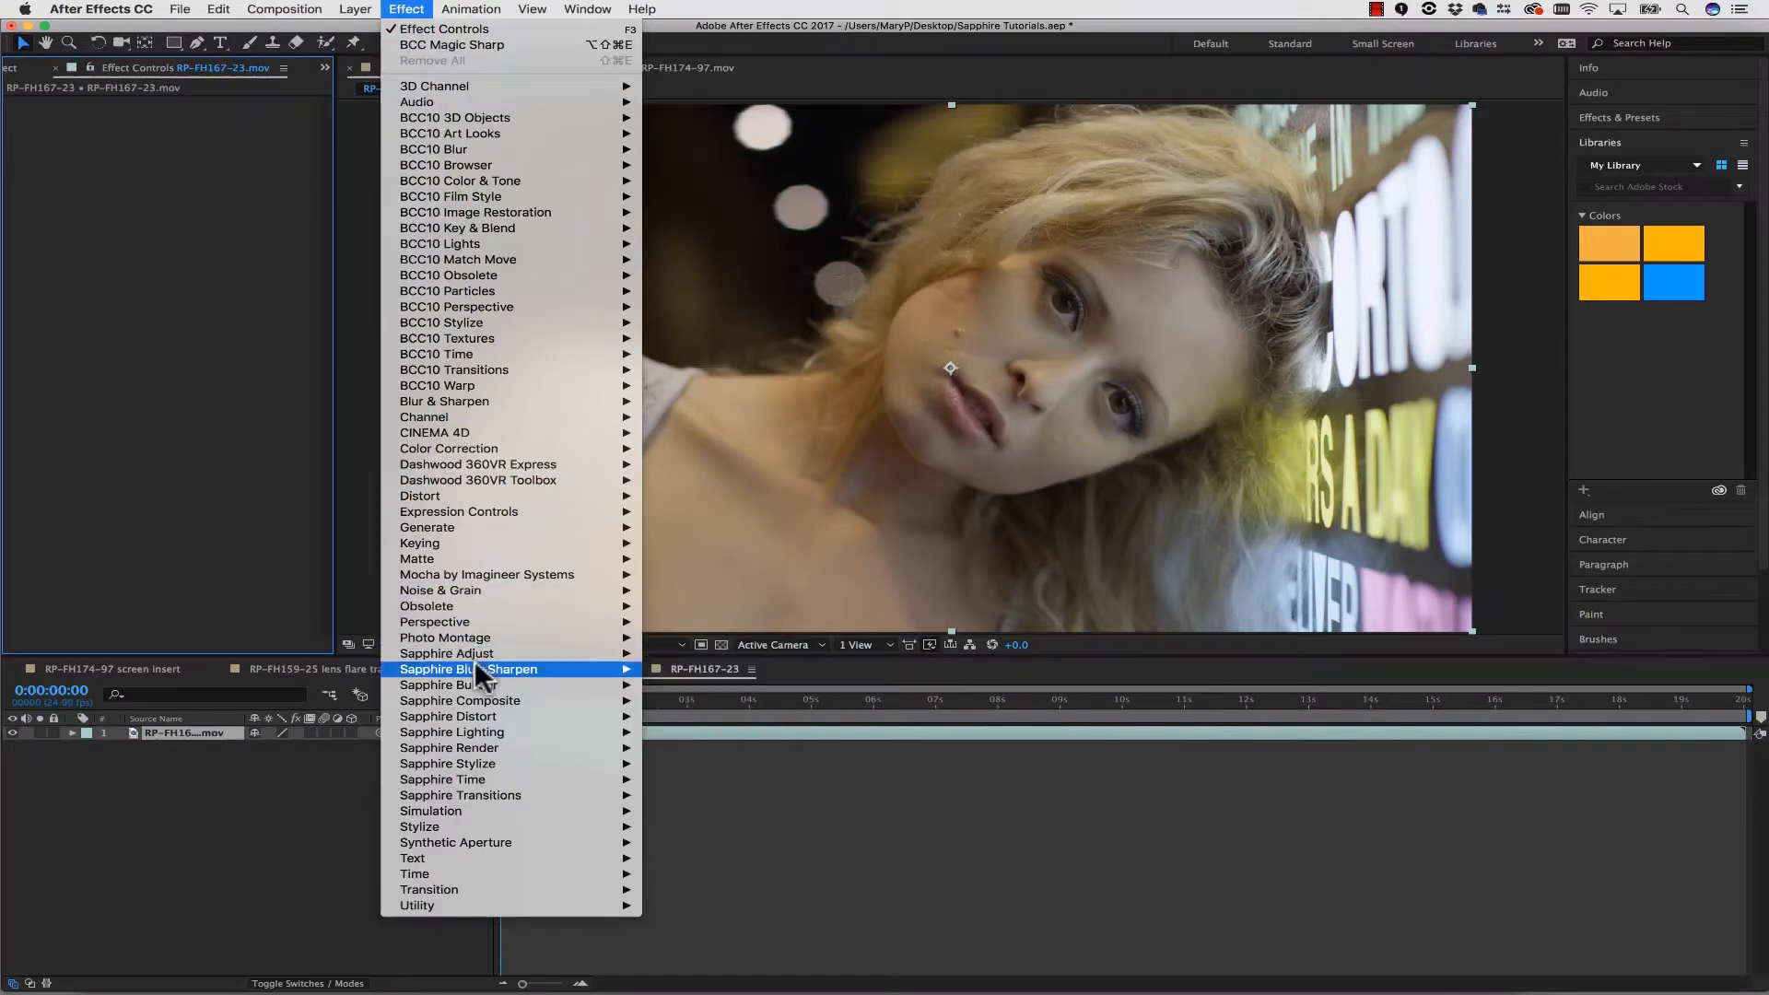
- Apply the Sapphire S_Beauty effect to the RP-FH167-23.mov layer
{"action": "mouse_move", "coordinate": [479, 702]}
{"action": "mouse_move", "coordinate": [523, 669]}
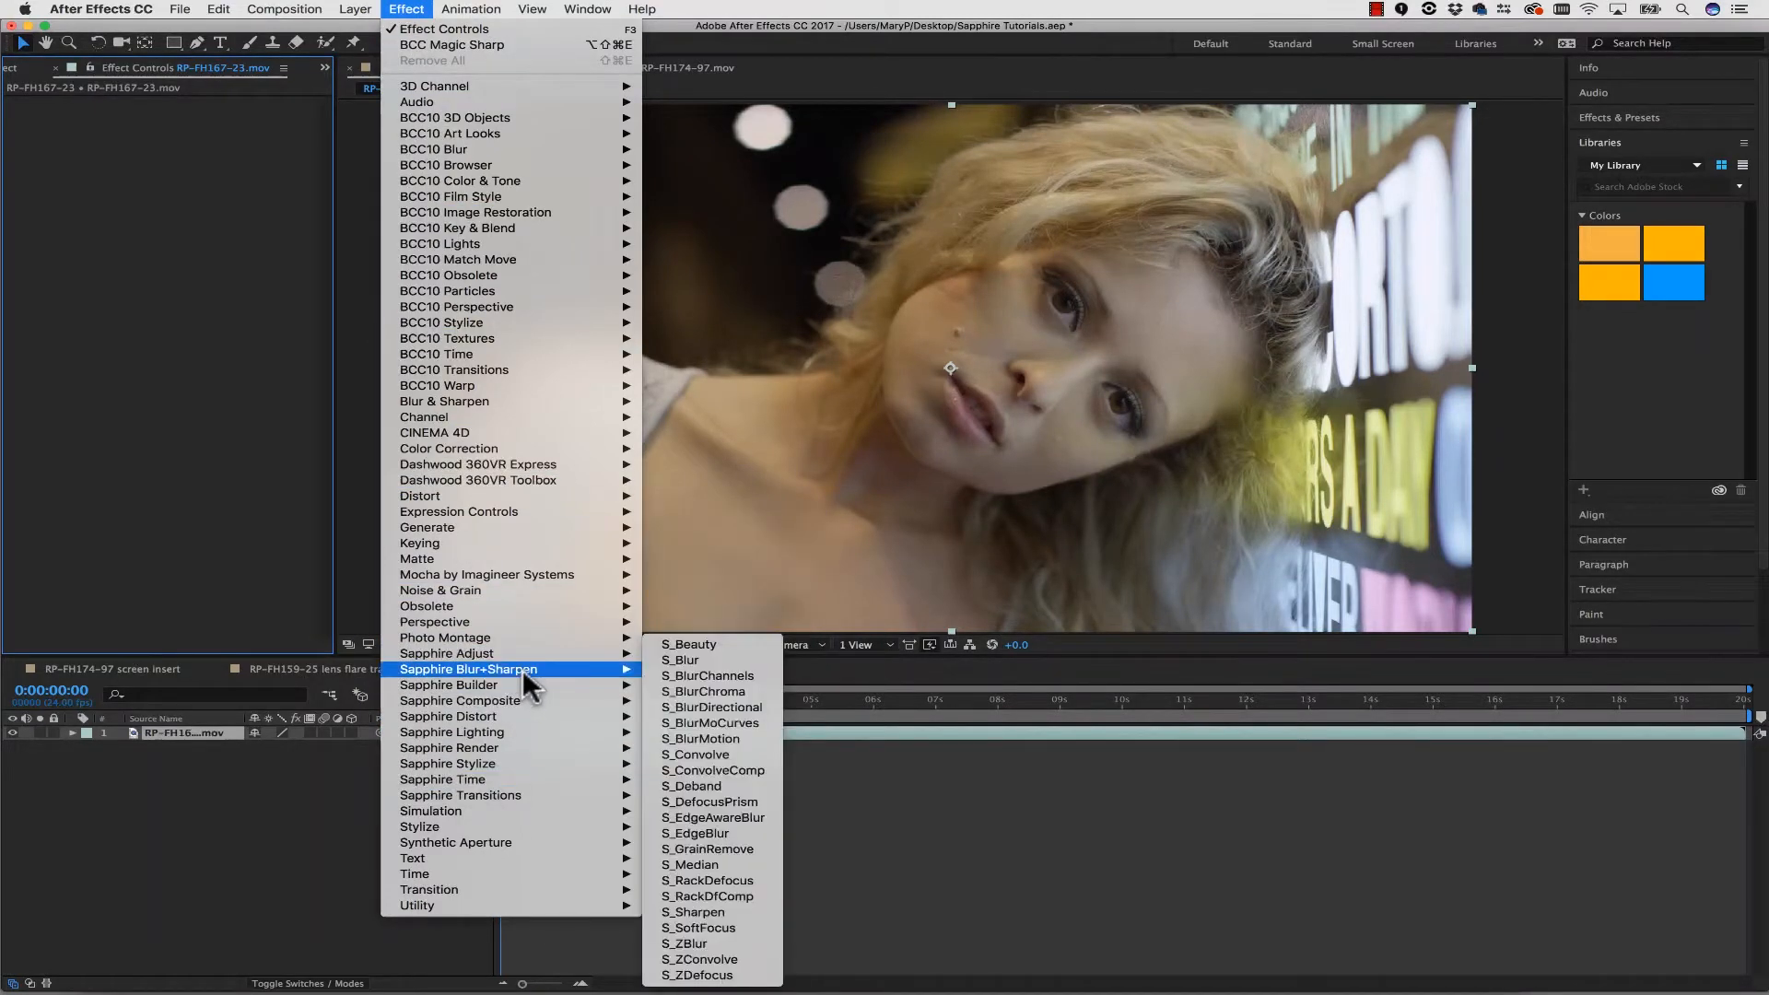
{"action": "left_click", "coordinate": [698, 644]}
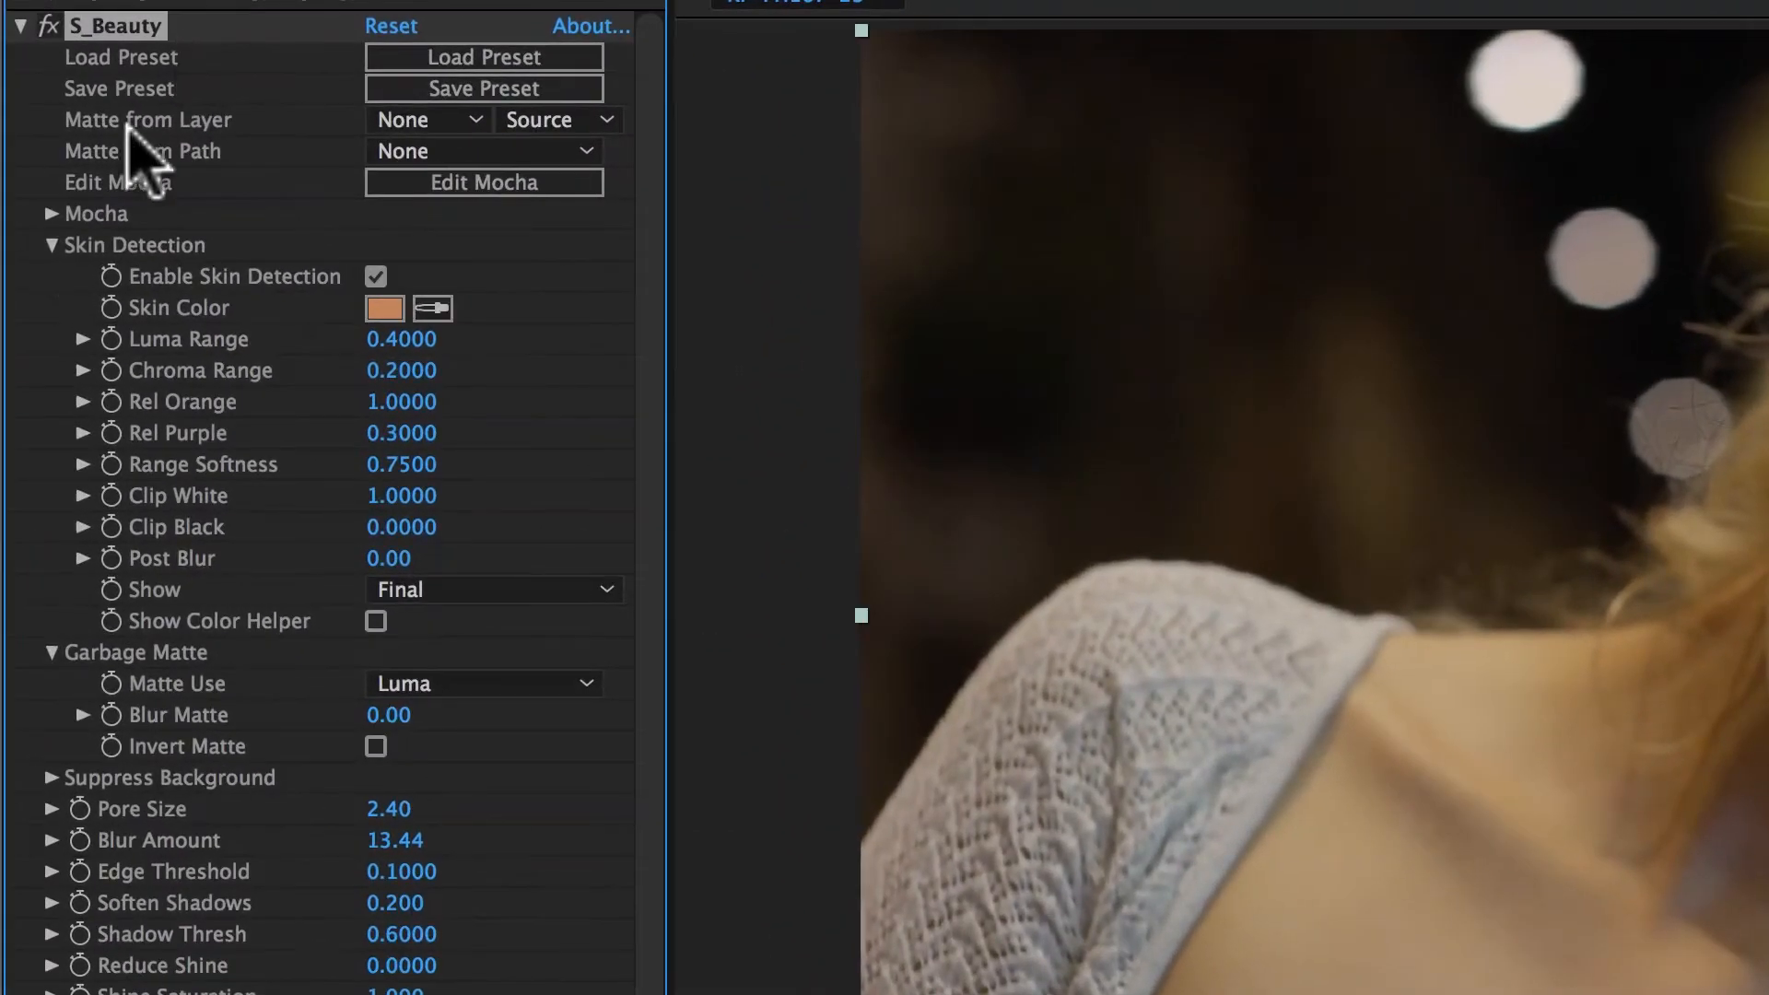
- Expand the effect's Mocha parameters and open the Mocha editor at the start of the clip
{"action": "left_click", "coordinate": [52, 214]}
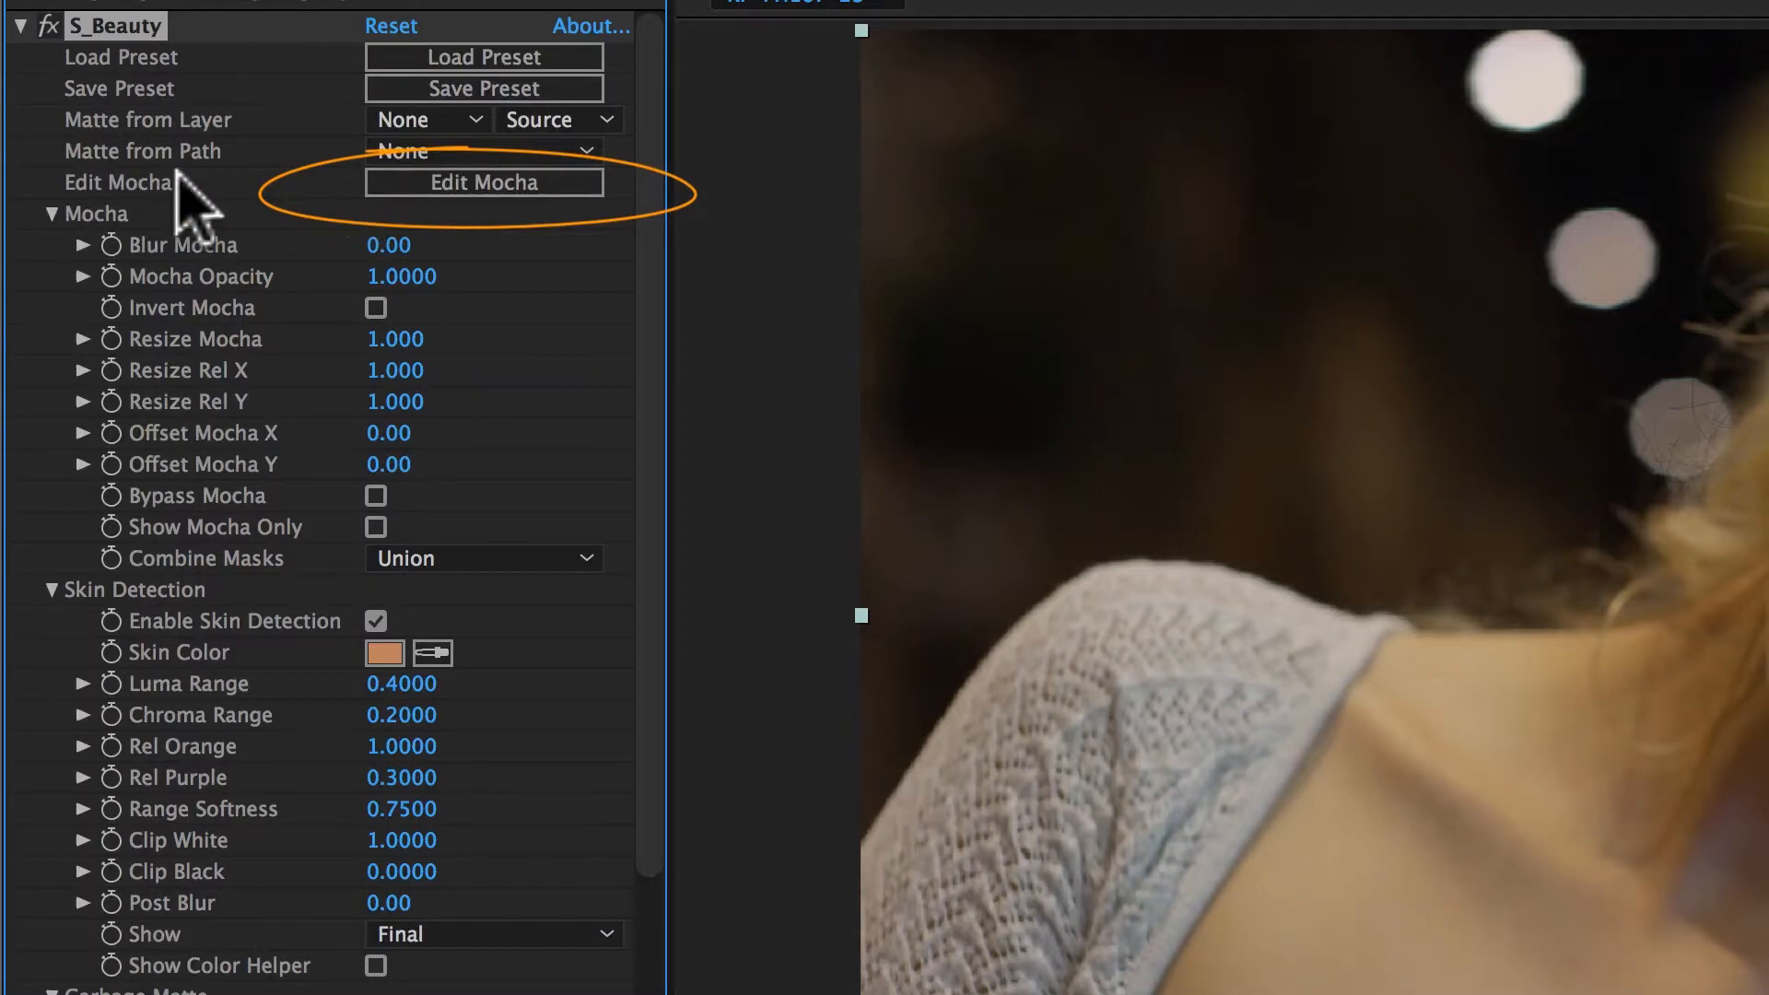
{"action": "left_click", "coordinate": [505, 184]}
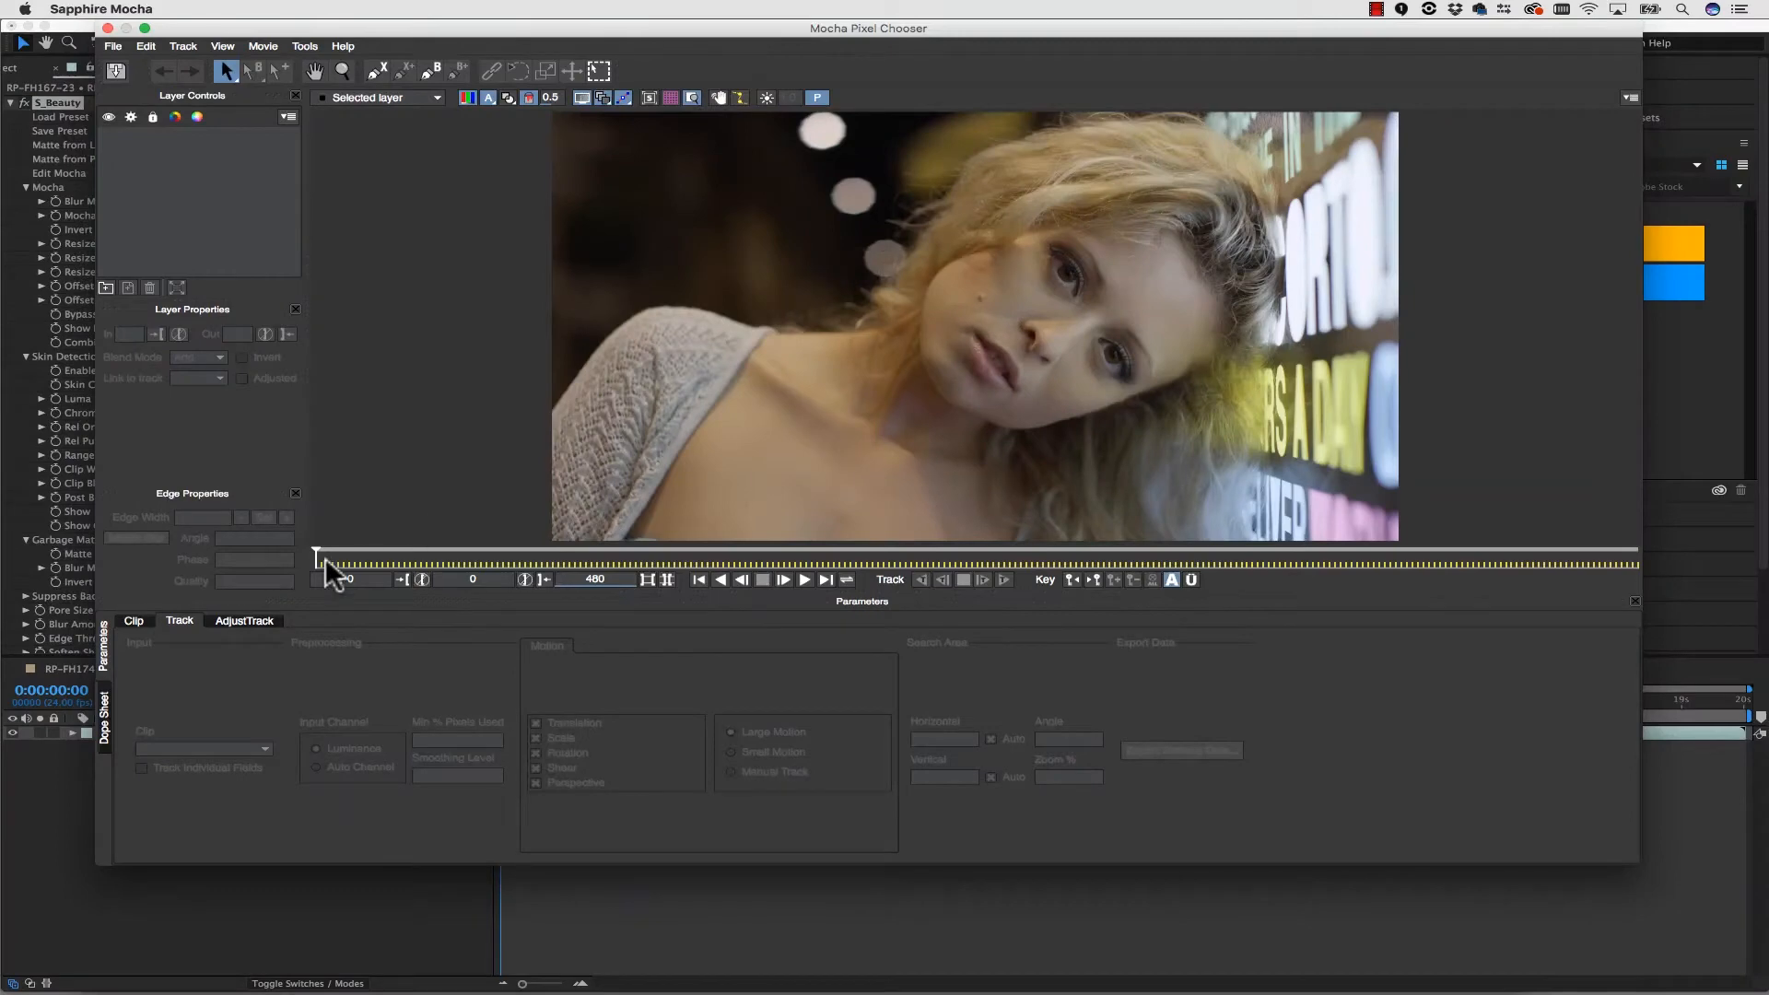
{"action": "left_click_drag", "start_coordinate": [319, 559], "coordinate": [309, 479]}
- Draw a closed X-spline around the woman's face, following the cheek, hairline, forehead, jaw and chin
{"action": "left_click", "coordinate": [343, 70]}
{"action": "left_click_drag", "start_coordinate": [1151, 263], "coordinate": [1145, 288]}
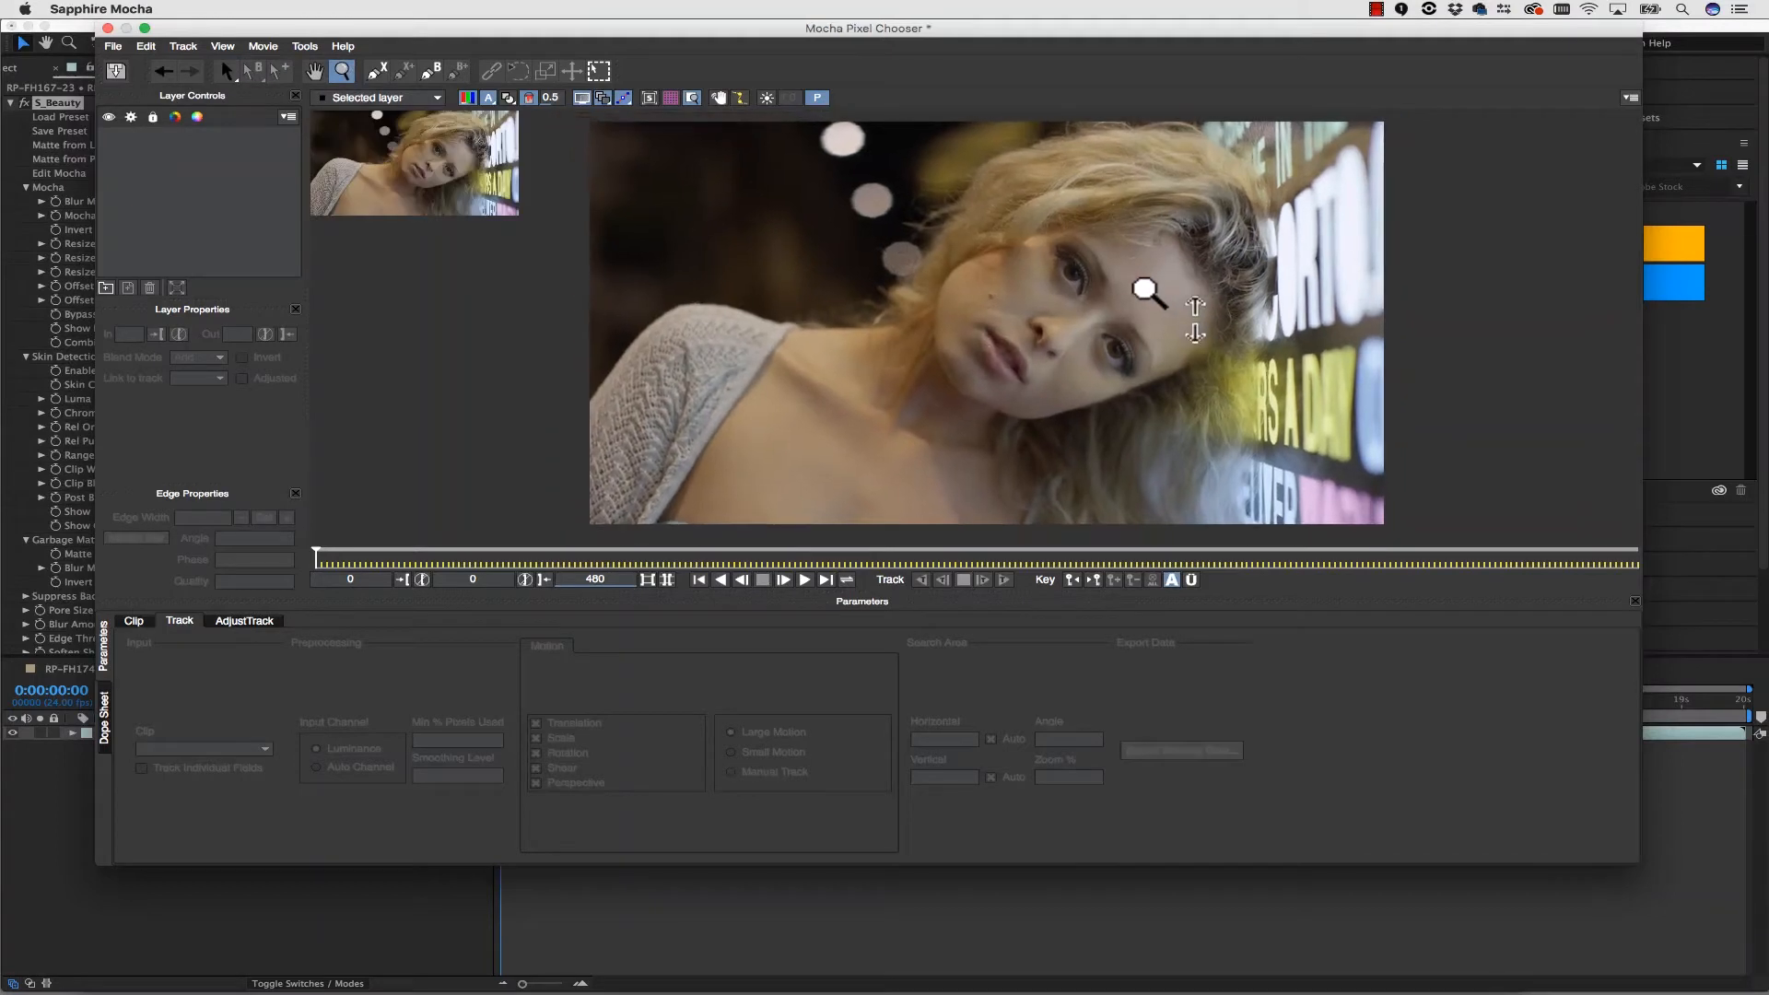
{"action": "left_click", "coordinate": [374, 66]}
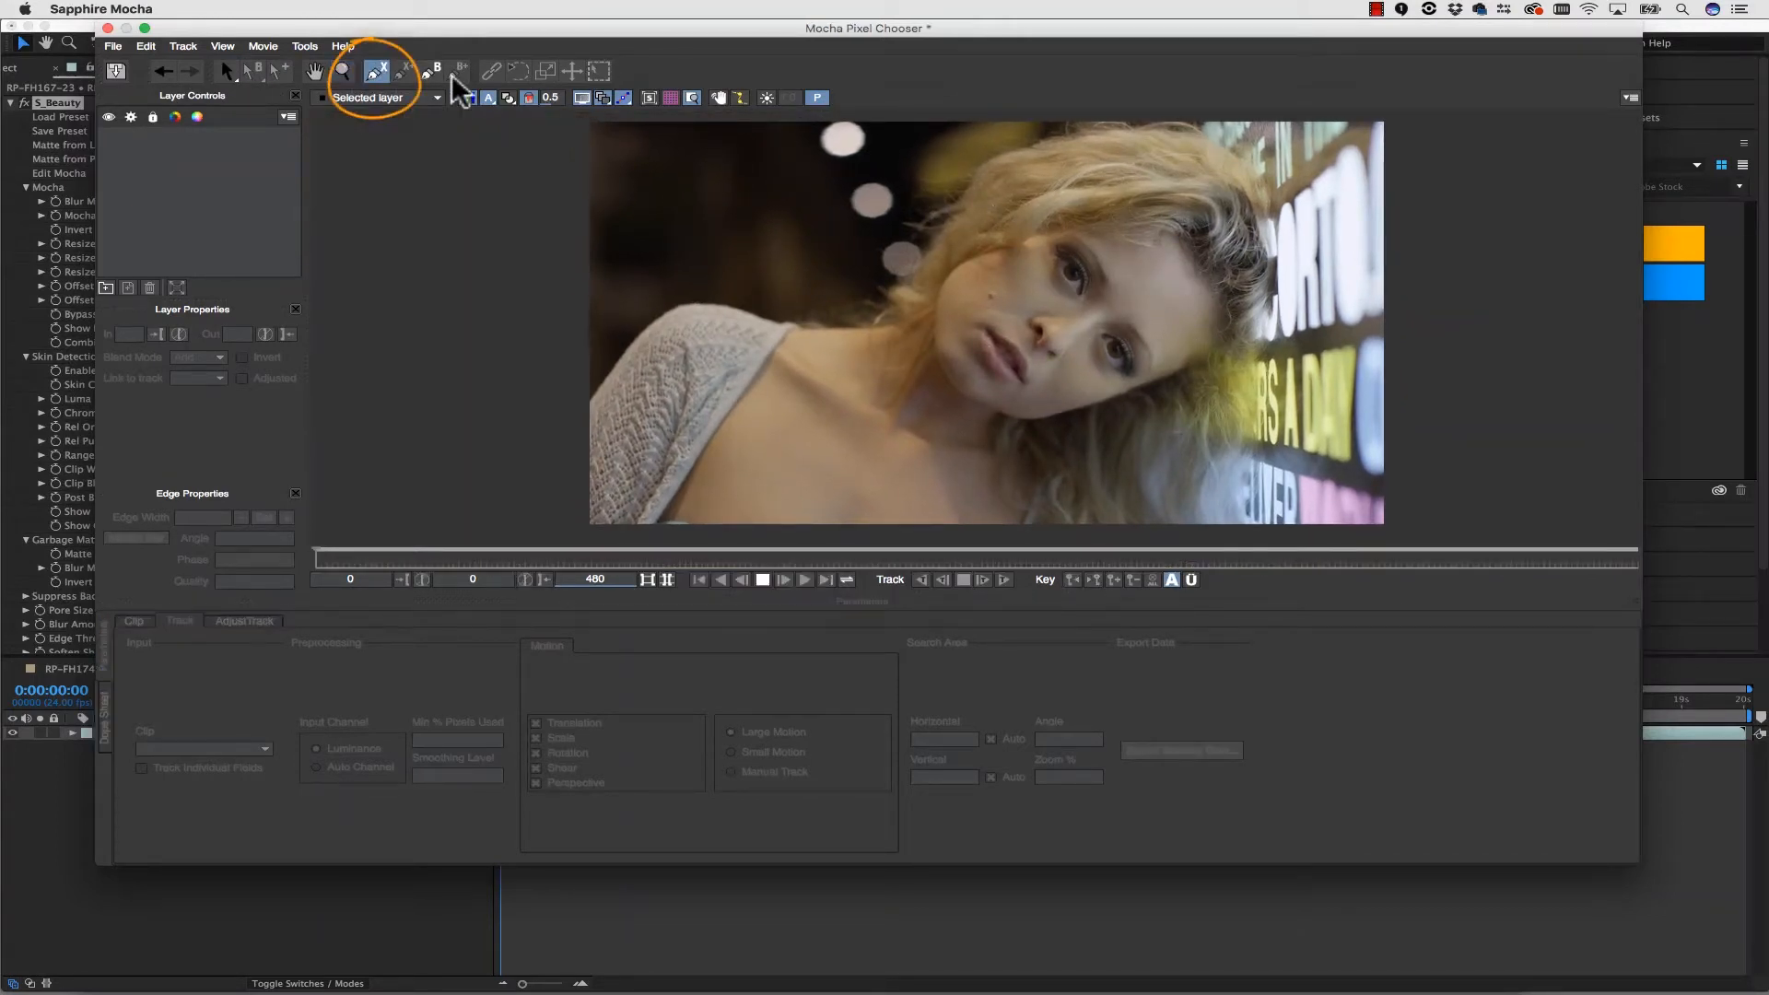
{"action": "left_click", "coordinate": [926, 364]}
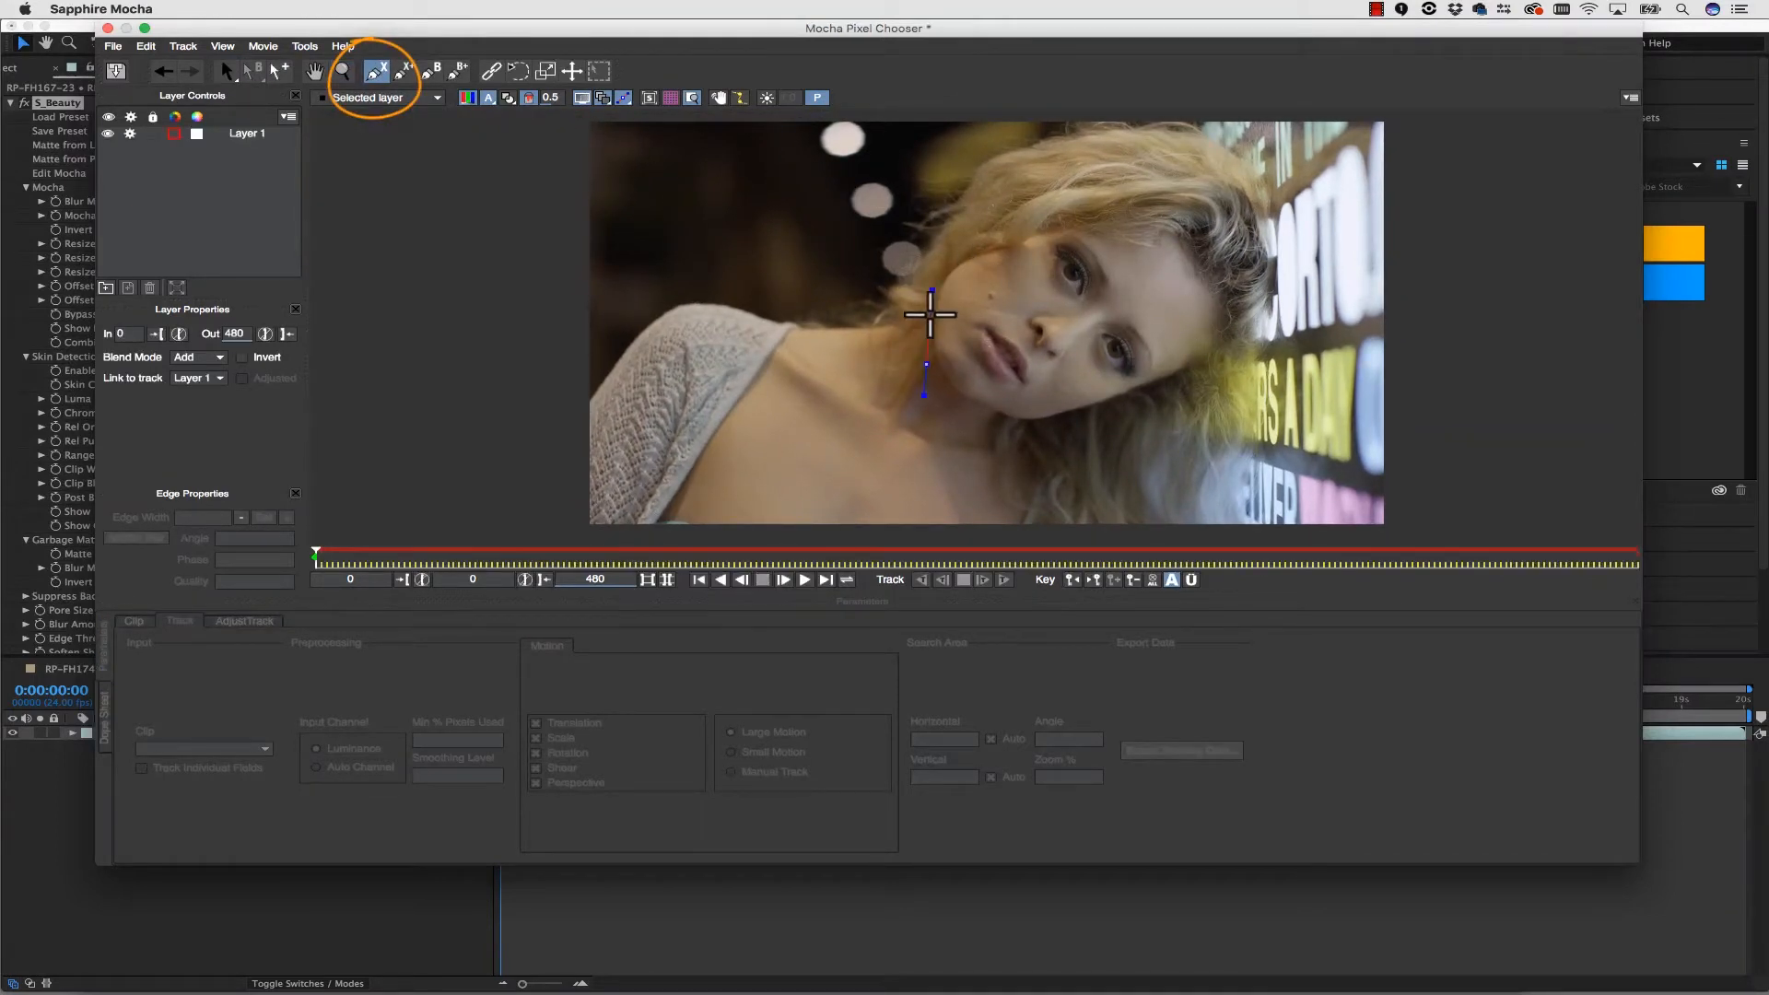
{"action": "left_click", "coordinate": [934, 292]}
{"action": "left_click", "coordinate": [987, 245]}
{"action": "left_click", "coordinate": [1140, 226]}
{"action": "left_click", "coordinate": [1194, 235]}
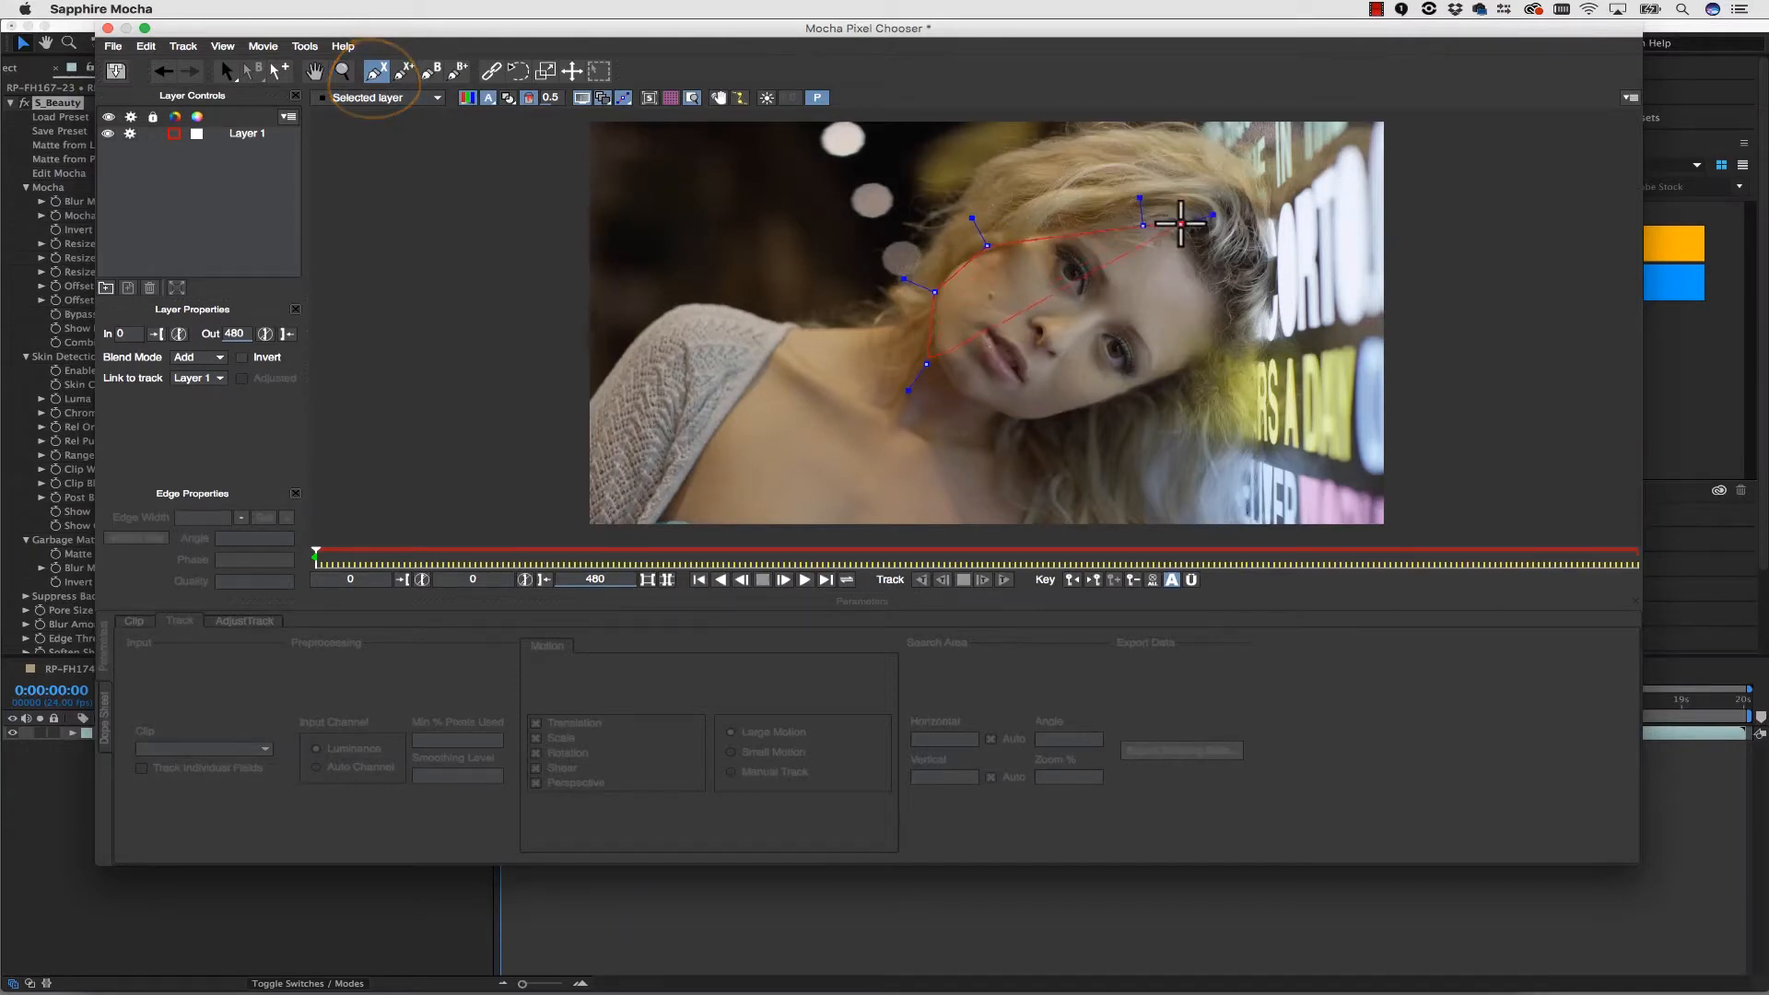
{"action": "left_click", "coordinate": [1219, 305]}
{"action": "left_click", "coordinate": [1216, 357]}
{"action": "left_click", "coordinate": [1172, 384]}
{"action": "left_click", "coordinate": [1071, 405]}
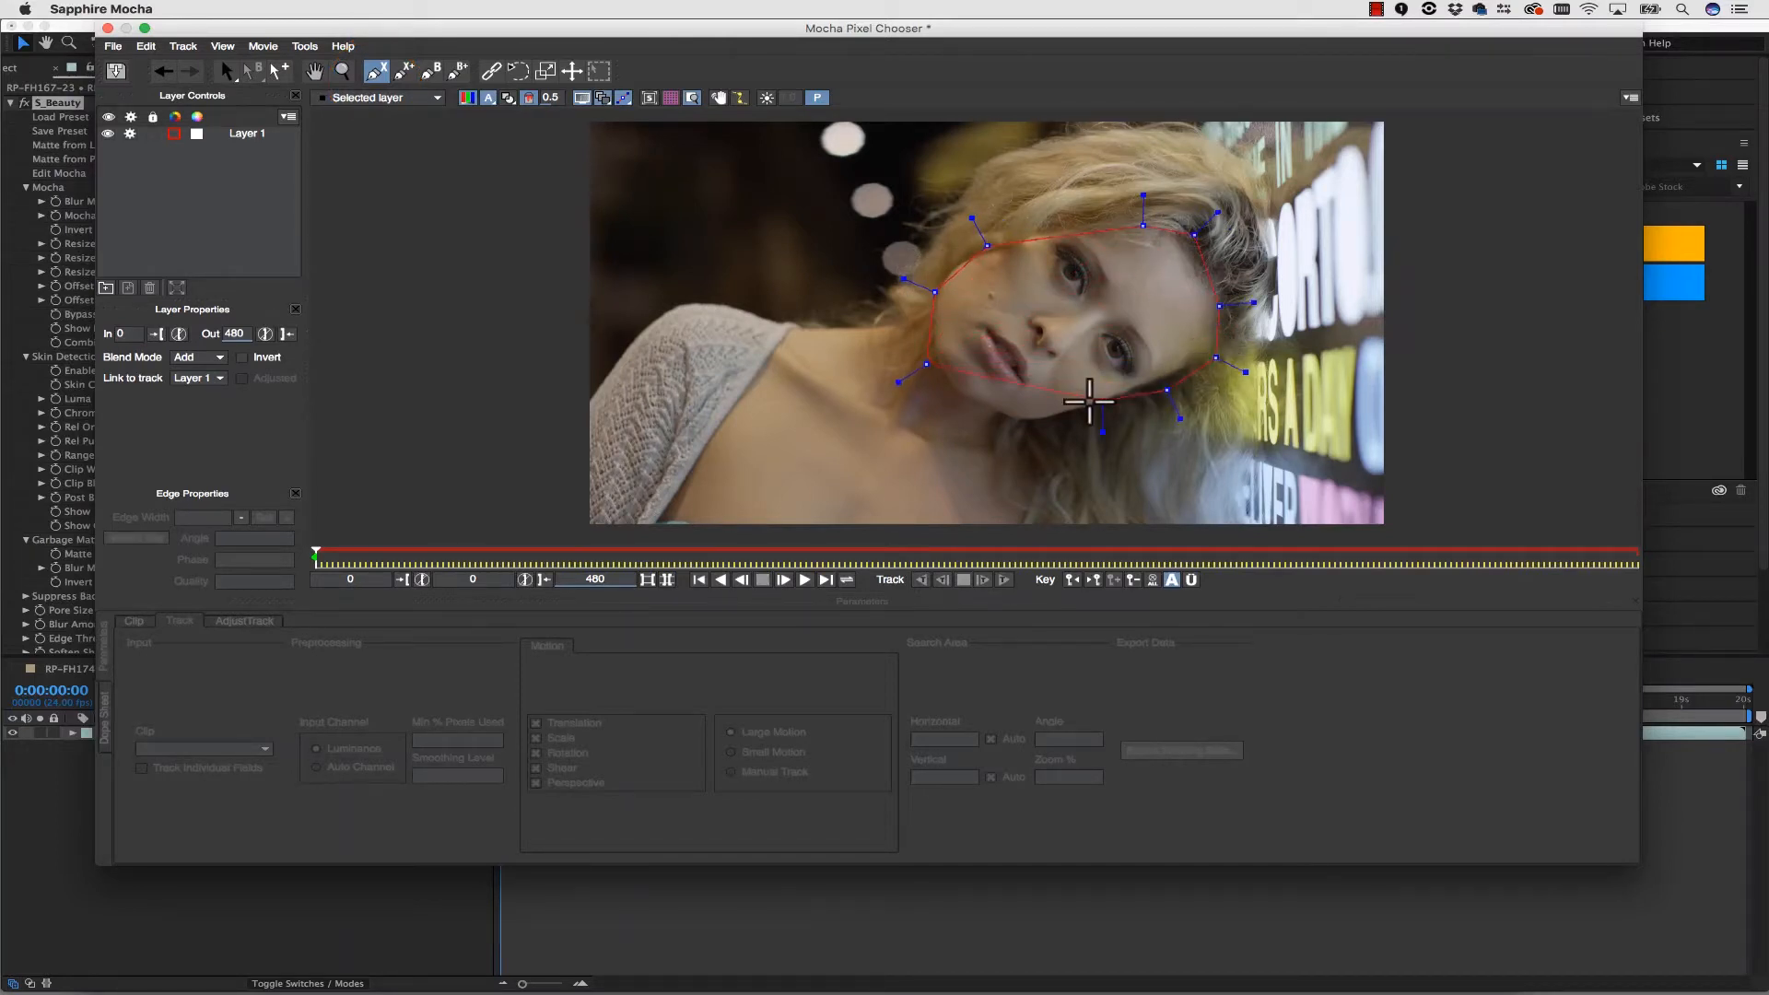
{"action": "left_click", "coordinate": [1012, 420]}
{"action": "left_click", "coordinate": [989, 403]}
{"action": "left_click", "coordinate": [950, 391]}
{"action": "right_click", "coordinate": [940, 385]}
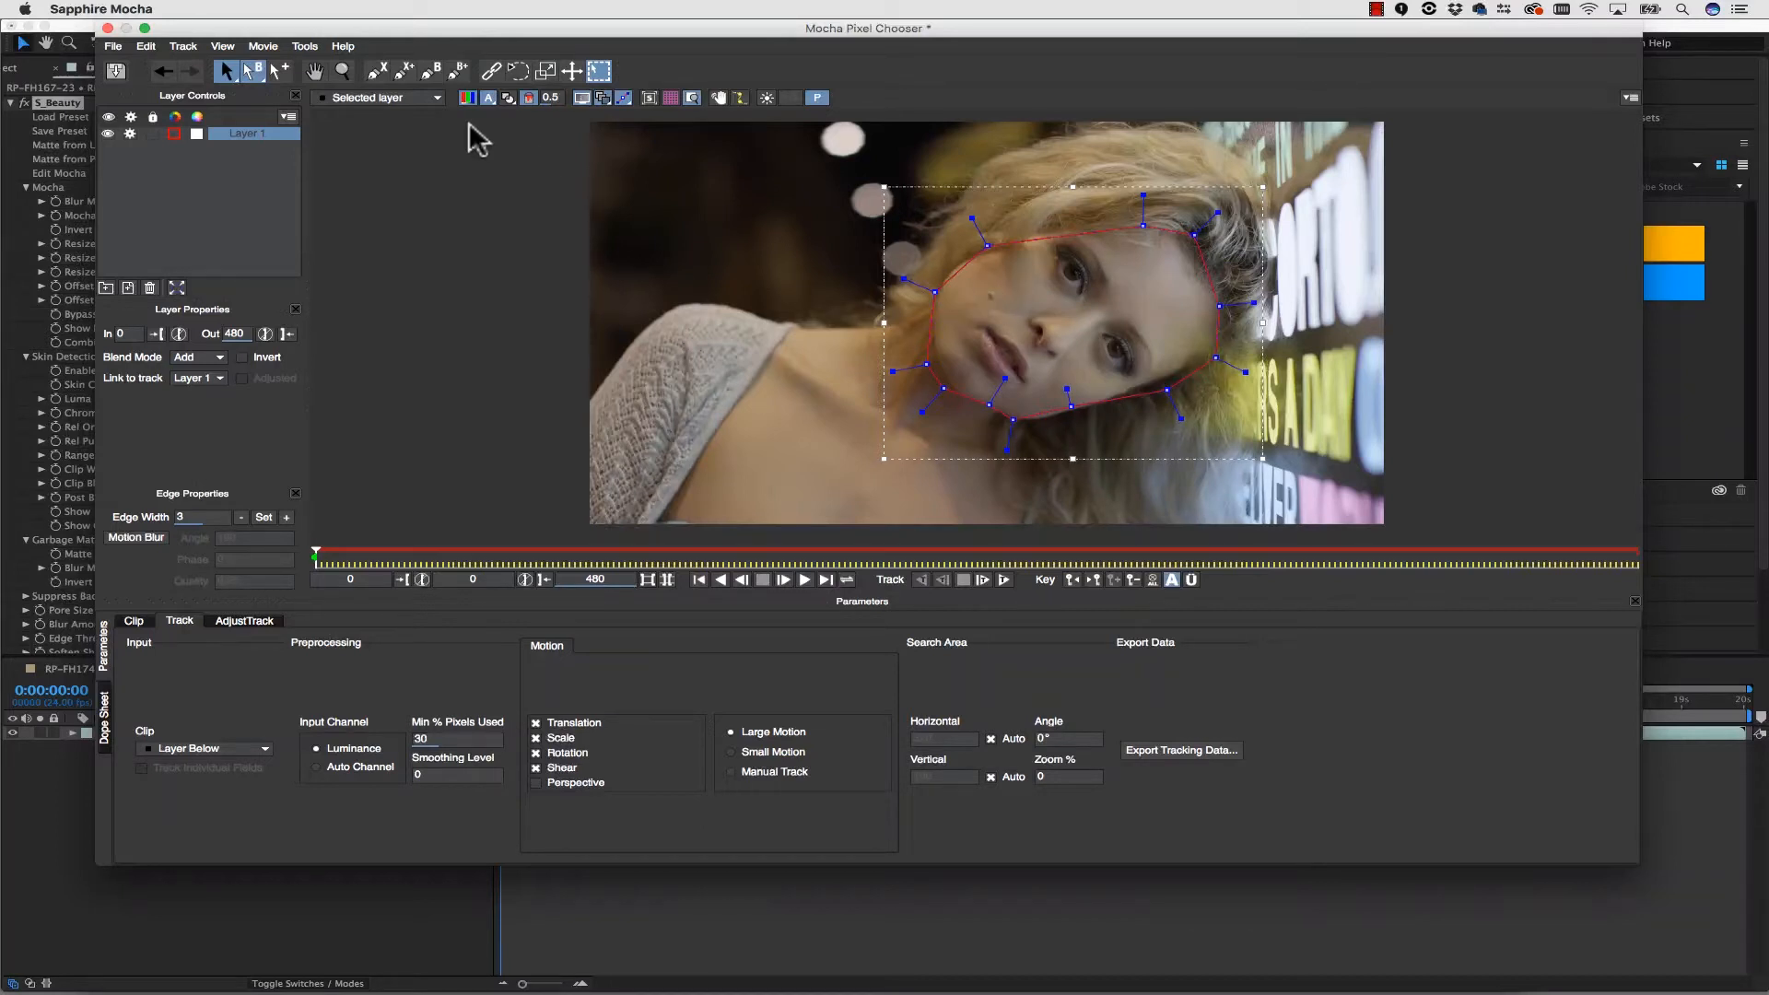
- Add a closed X-spline to the face layer around the upper eye to cut it out
{"action": "left_click", "coordinate": [403, 72]}
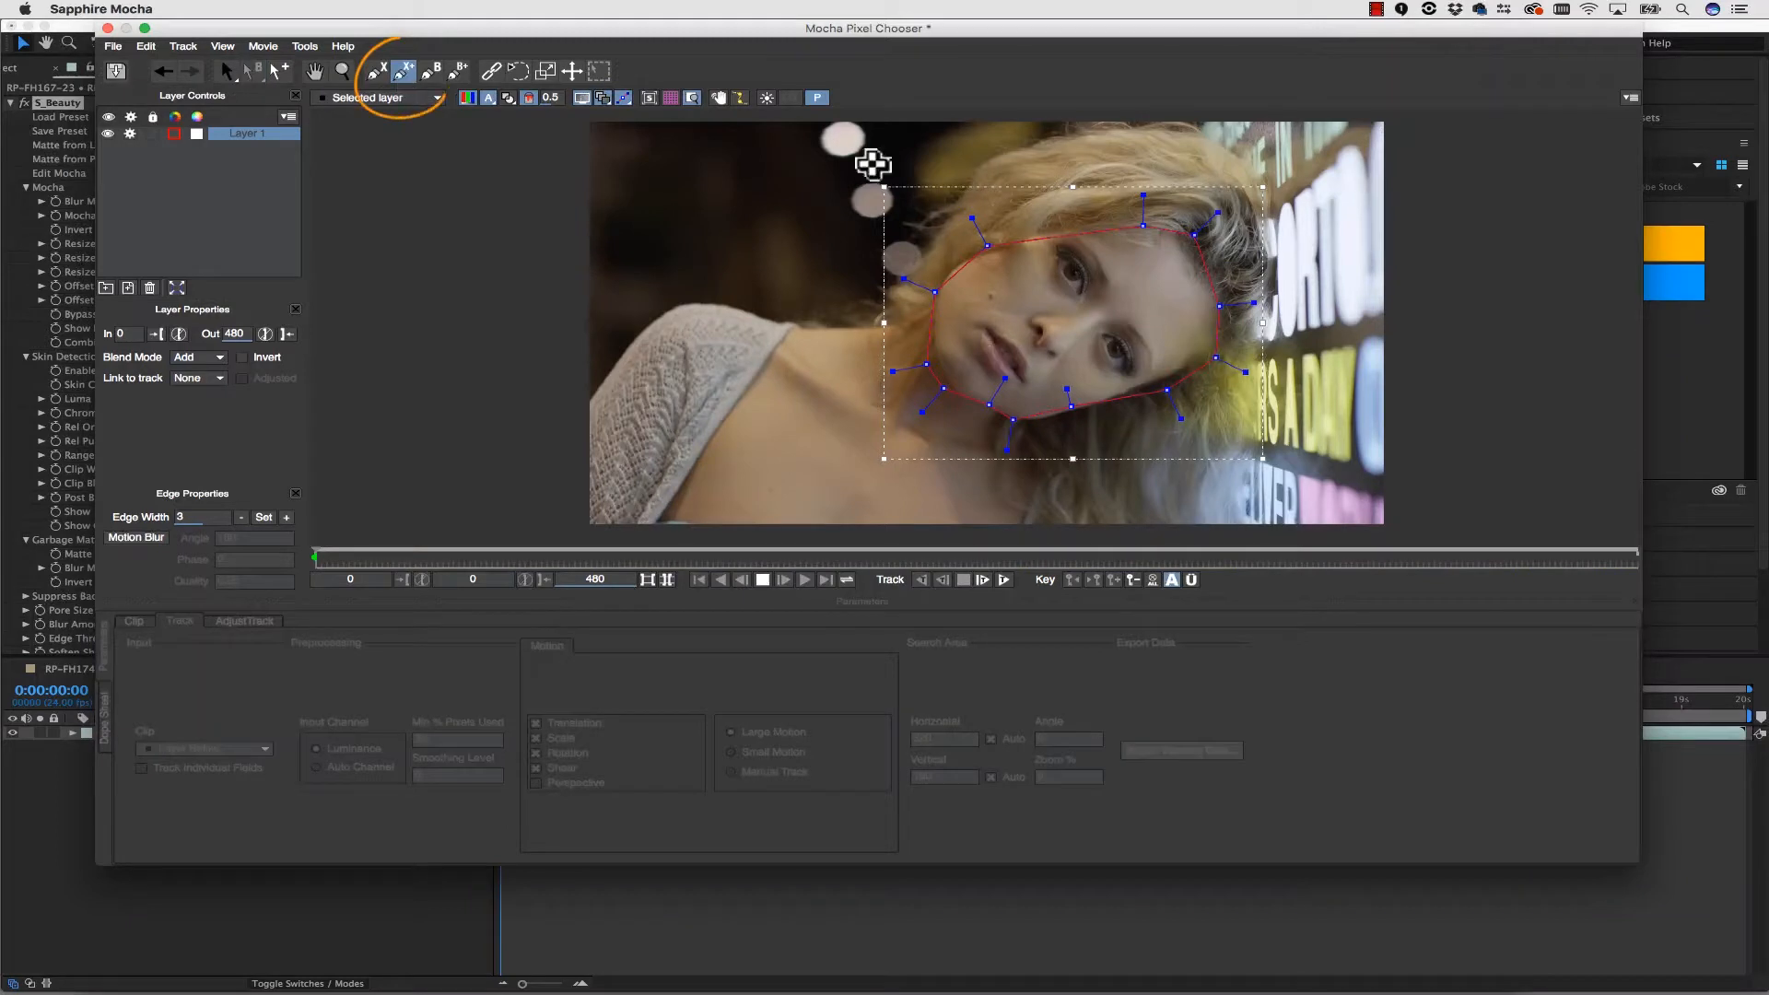
{"action": "left_click", "coordinate": [1061, 245]}
{"action": "left_click", "coordinate": [1087, 257]}
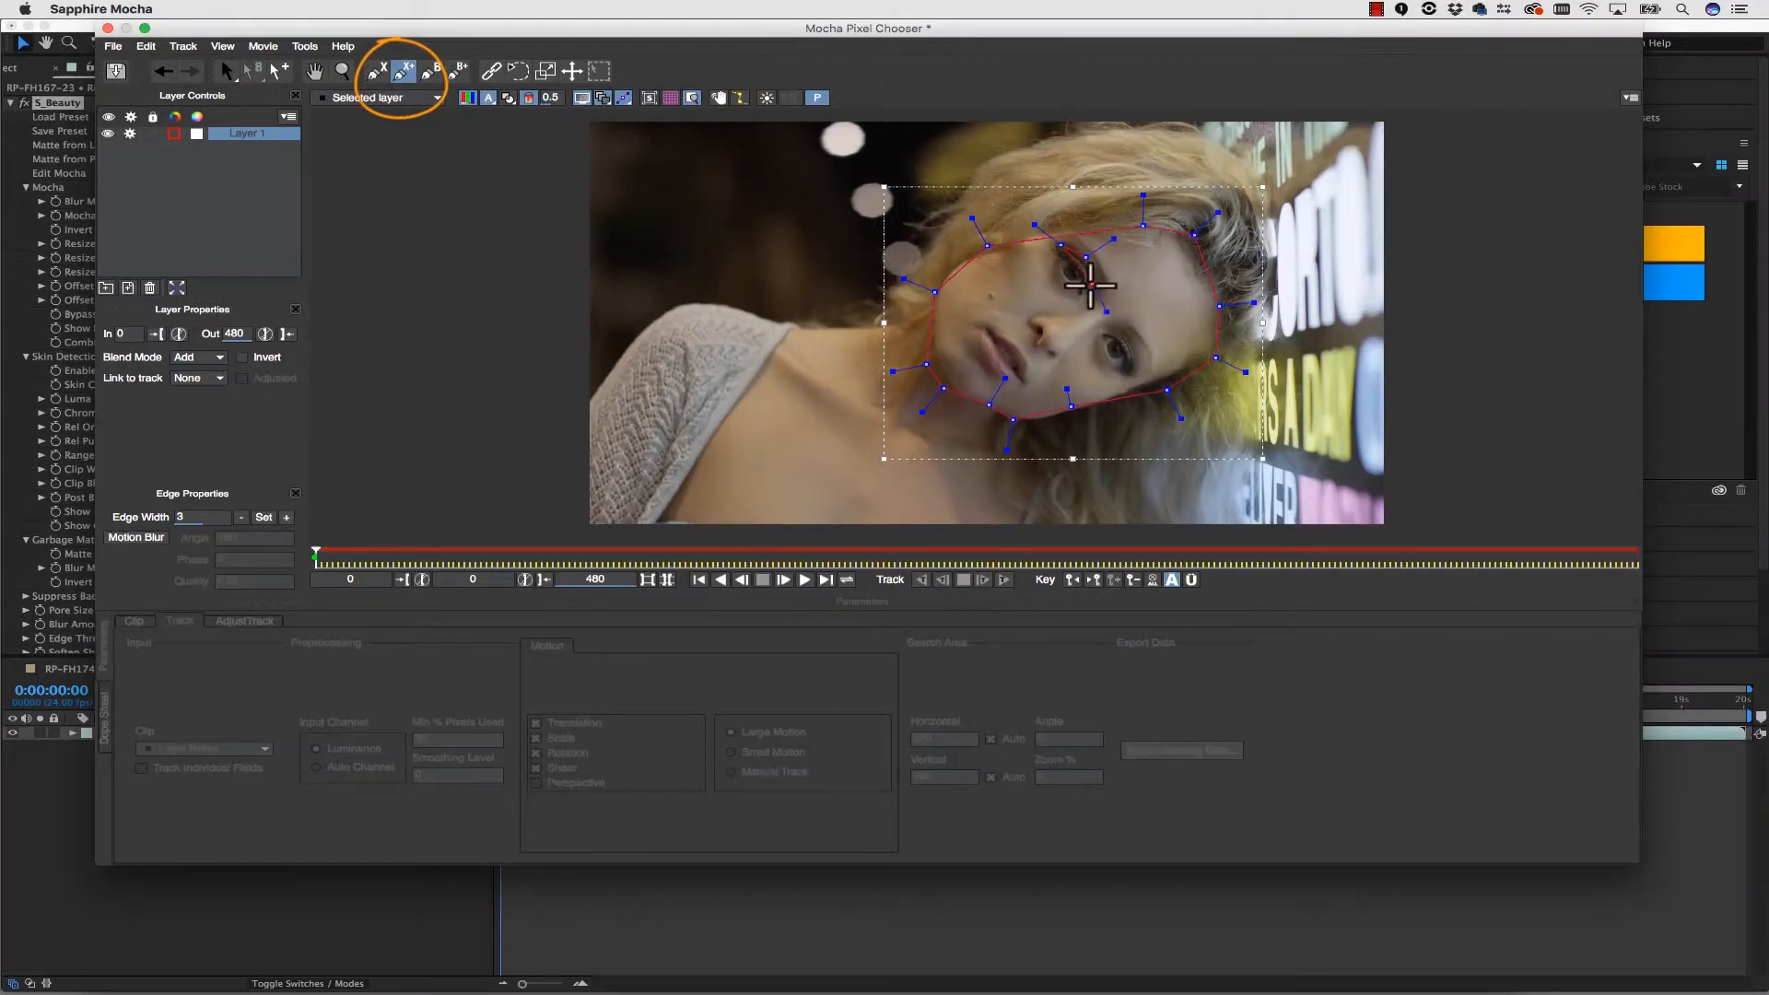
{"action": "left_click", "coordinate": [1093, 292]}
{"action": "left_click", "coordinate": [1076, 300]}
{"action": "left_click", "coordinate": [1056, 278]}
{"action": "right_click", "coordinate": [1054, 262]}
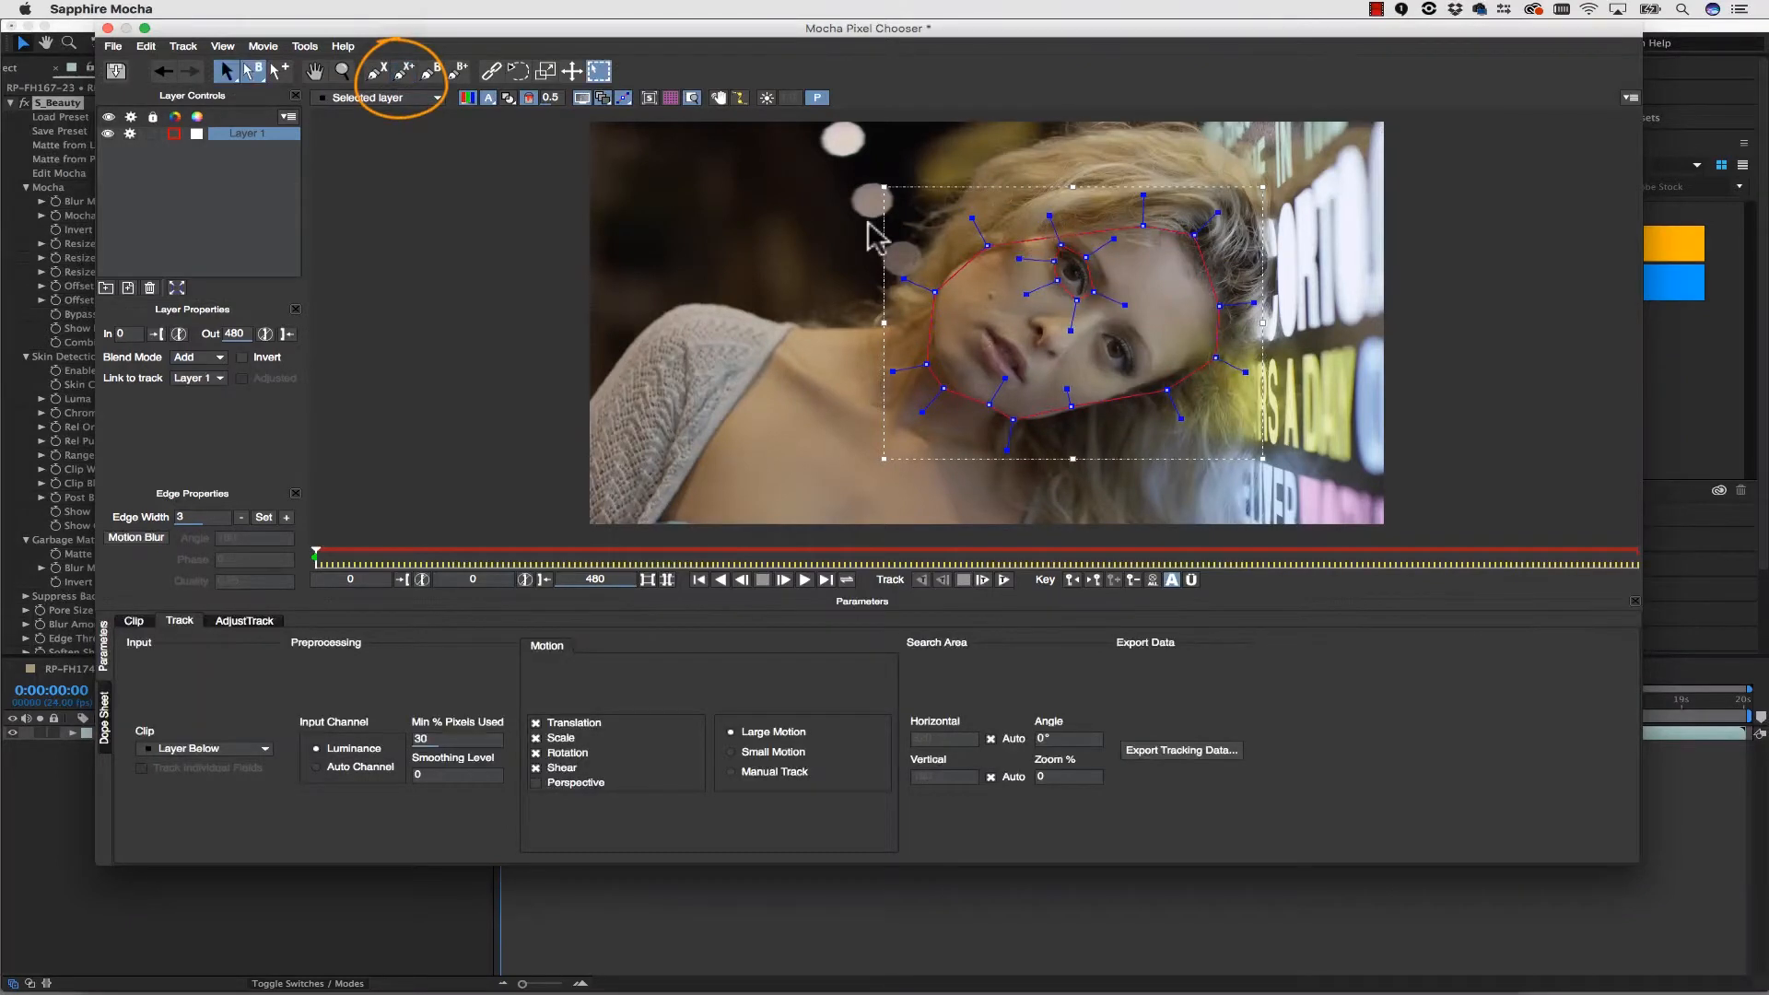
- Add another closed X-spline to the face layer around the lower eye
{"action": "left_click", "coordinate": [403, 72]}
{"action": "left_click", "coordinate": [1102, 330]}
{"action": "left_click", "coordinate": [1125, 340]}
{"action": "left_click", "coordinate": [1144, 364]}
{"action": "left_click", "coordinate": [1131, 381]}
{"action": "left_click", "coordinate": [1115, 379]}
{"action": "left_click", "coordinate": [1100, 358]}
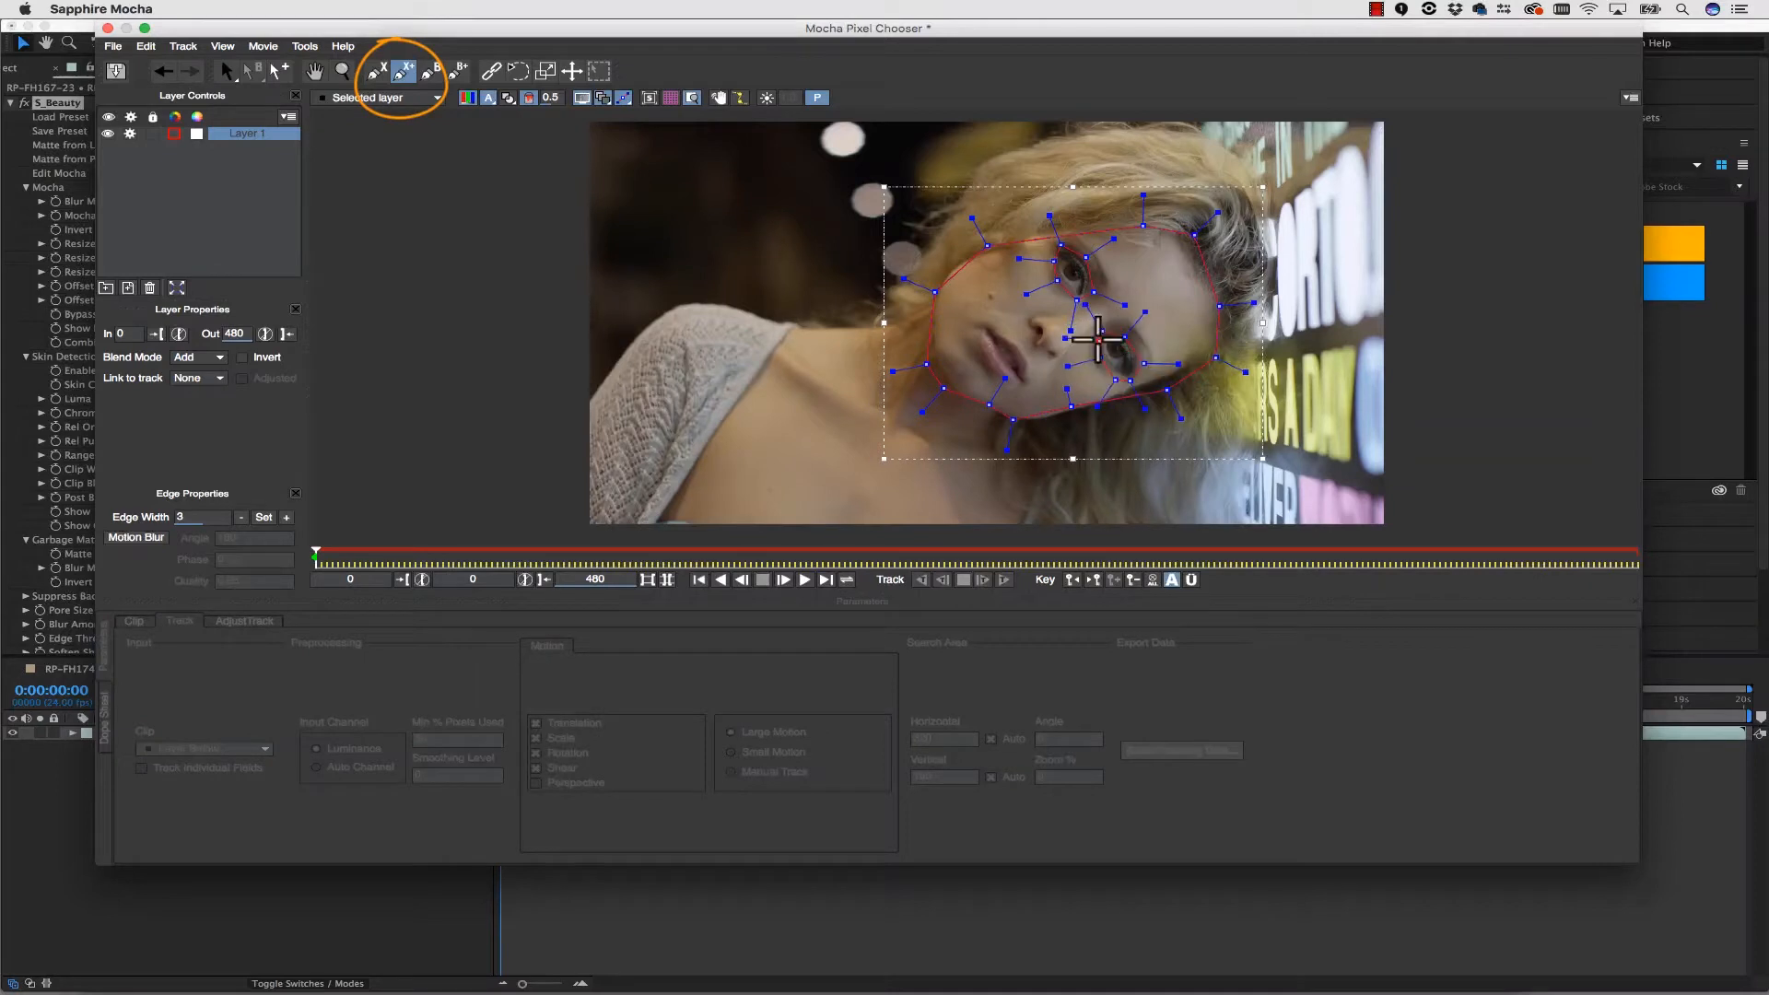
{"action": "right_click", "coordinate": [1099, 338]}
- Add a closed X-spline to the face layer around the nostrils
{"action": "left_click", "coordinate": [404, 72]}
{"action": "left_click", "coordinate": [1030, 322]}
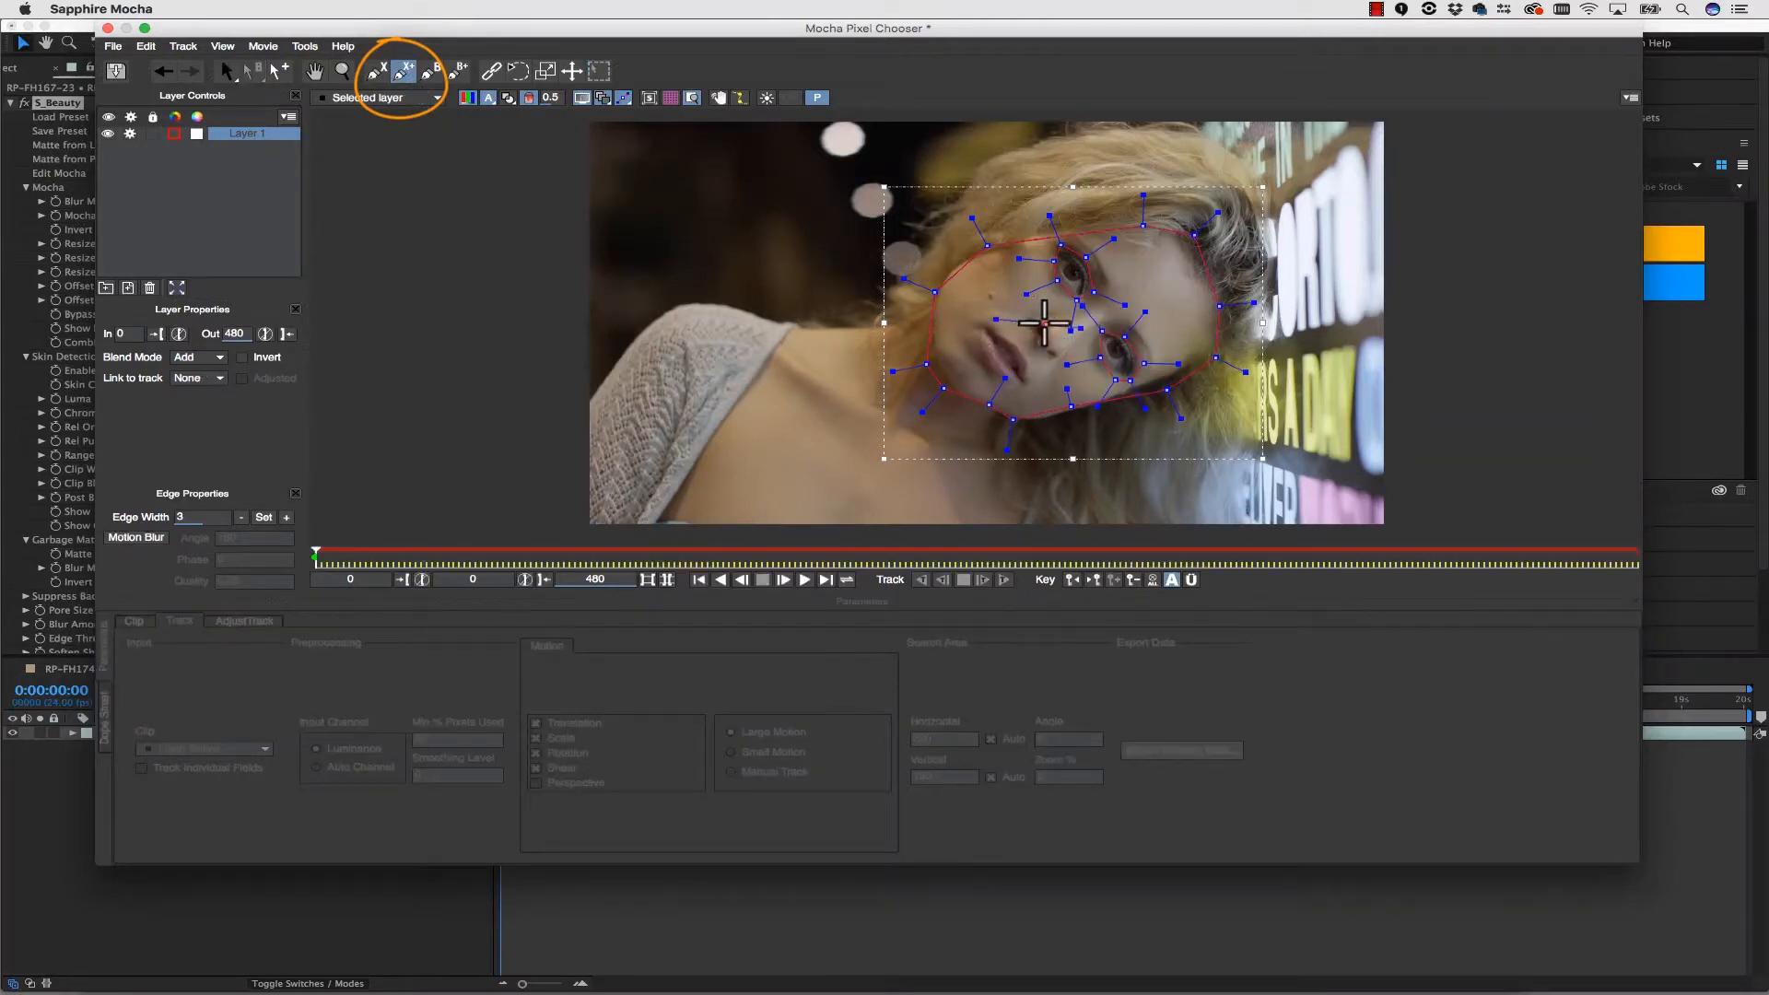
{"action": "left_click", "coordinate": [1046, 325]}
{"action": "left_click", "coordinate": [1047, 334]}
{"action": "left_click", "coordinate": [1039, 344]}
{"action": "left_click", "coordinate": [1039, 353]}
{"action": "left_click", "coordinate": [1055, 348]}
{"action": "left_click", "coordinate": [1055, 362]}
{"action": "left_click", "coordinate": [1036, 359]}
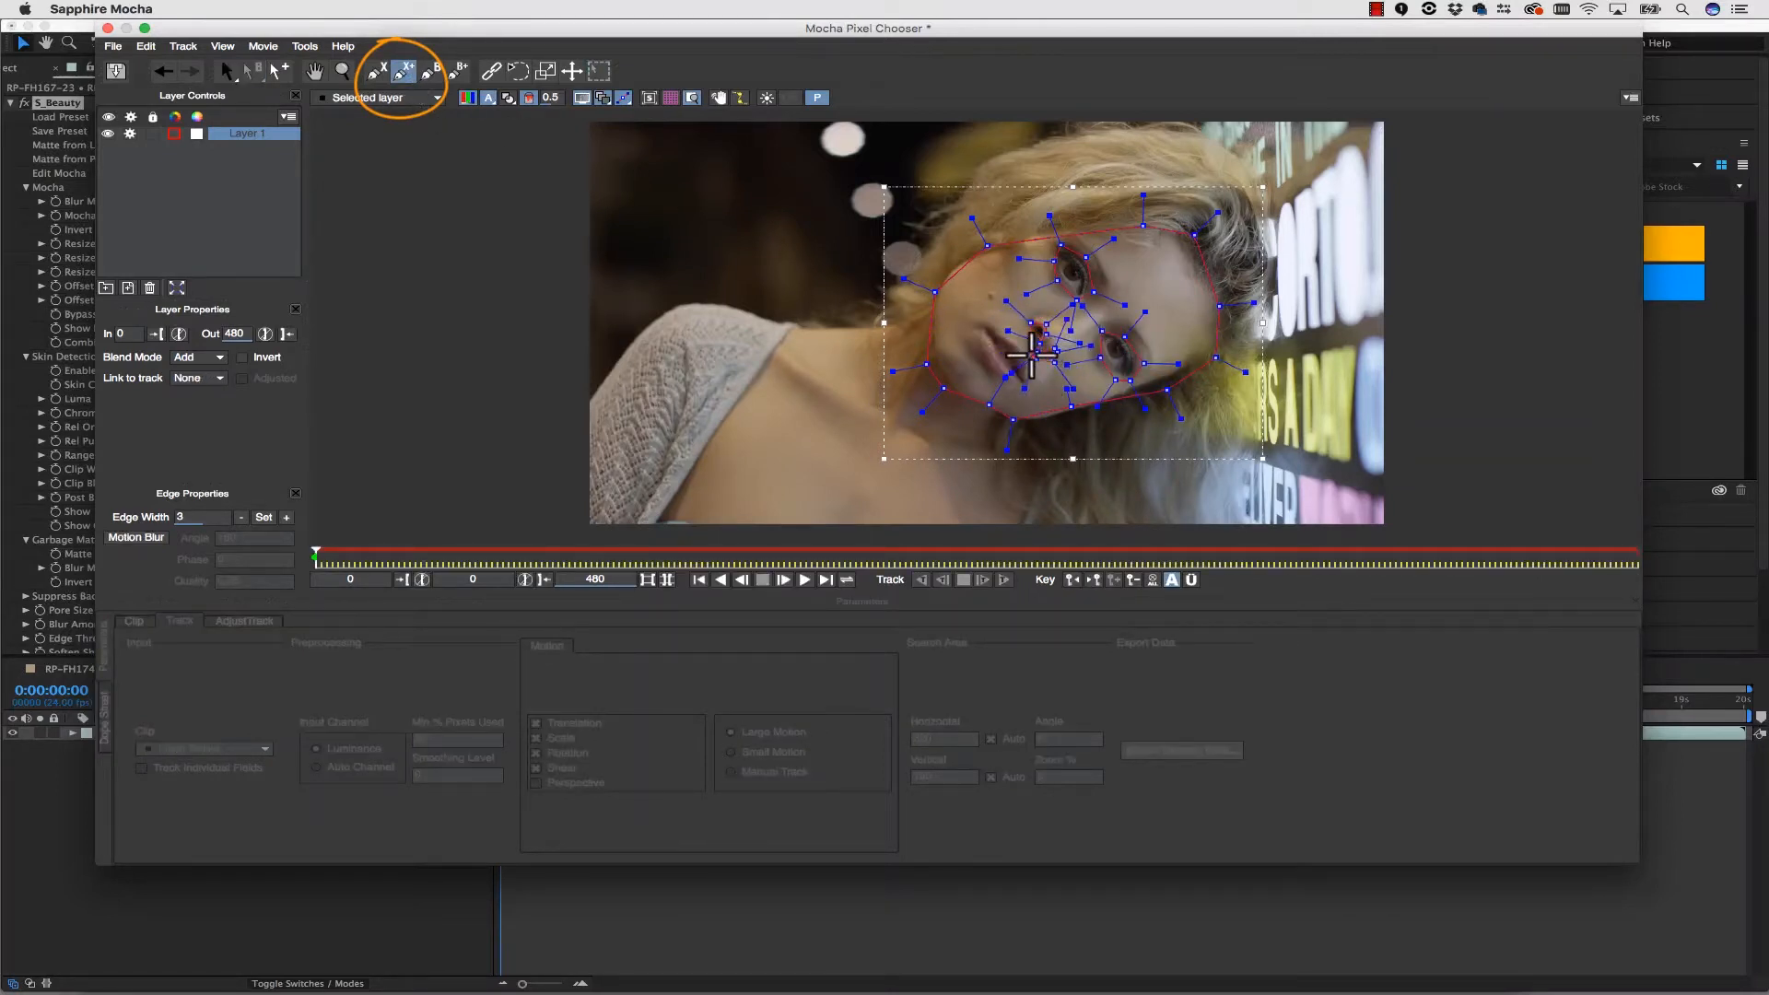
{"action": "left_click", "coordinate": [1038, 351]}
{"action": "left_click", "coordinate": [1029, 336]}
{"action": "right_click", "coordinate": [1028, 335]}
- Add a closed X-spline to the face layer around the lips
{"action": "left_click", "coordinate": [406, 72]}
{"action": "left_click", "coordinate": [990, 321]}
{"action": "left_click", "coordinate": [1012, 337]}
{"action": "left_click", "coordinate": [1029, 350]}
{"action": "left_click", "coordinate": [1029, 381]}
{"action": "left_click", "coordinate": [1024, 392]}
{"action": "left_click", "coordinate": [995, 378]}
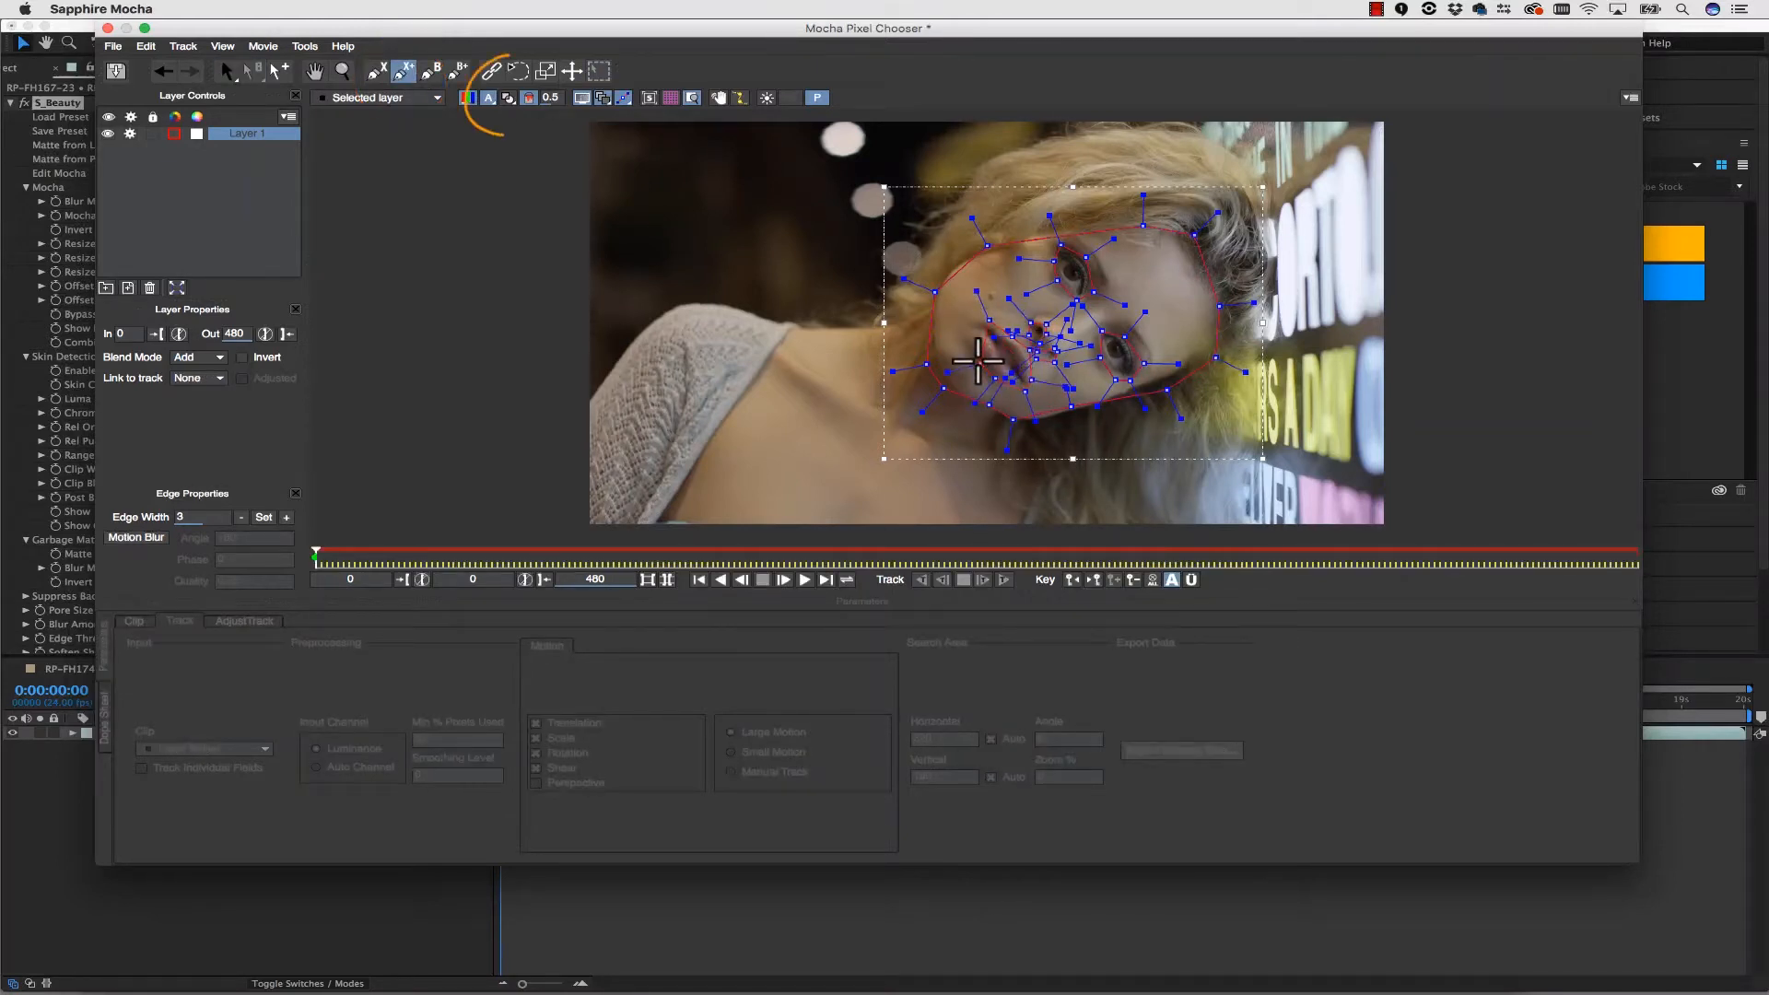
{"action": "left_click", "coordinate": [979, 363]}
{"action": "left_click", "coordinate": [975, 330]}
{"action": "right_click", "coordinate": [975, 329]}
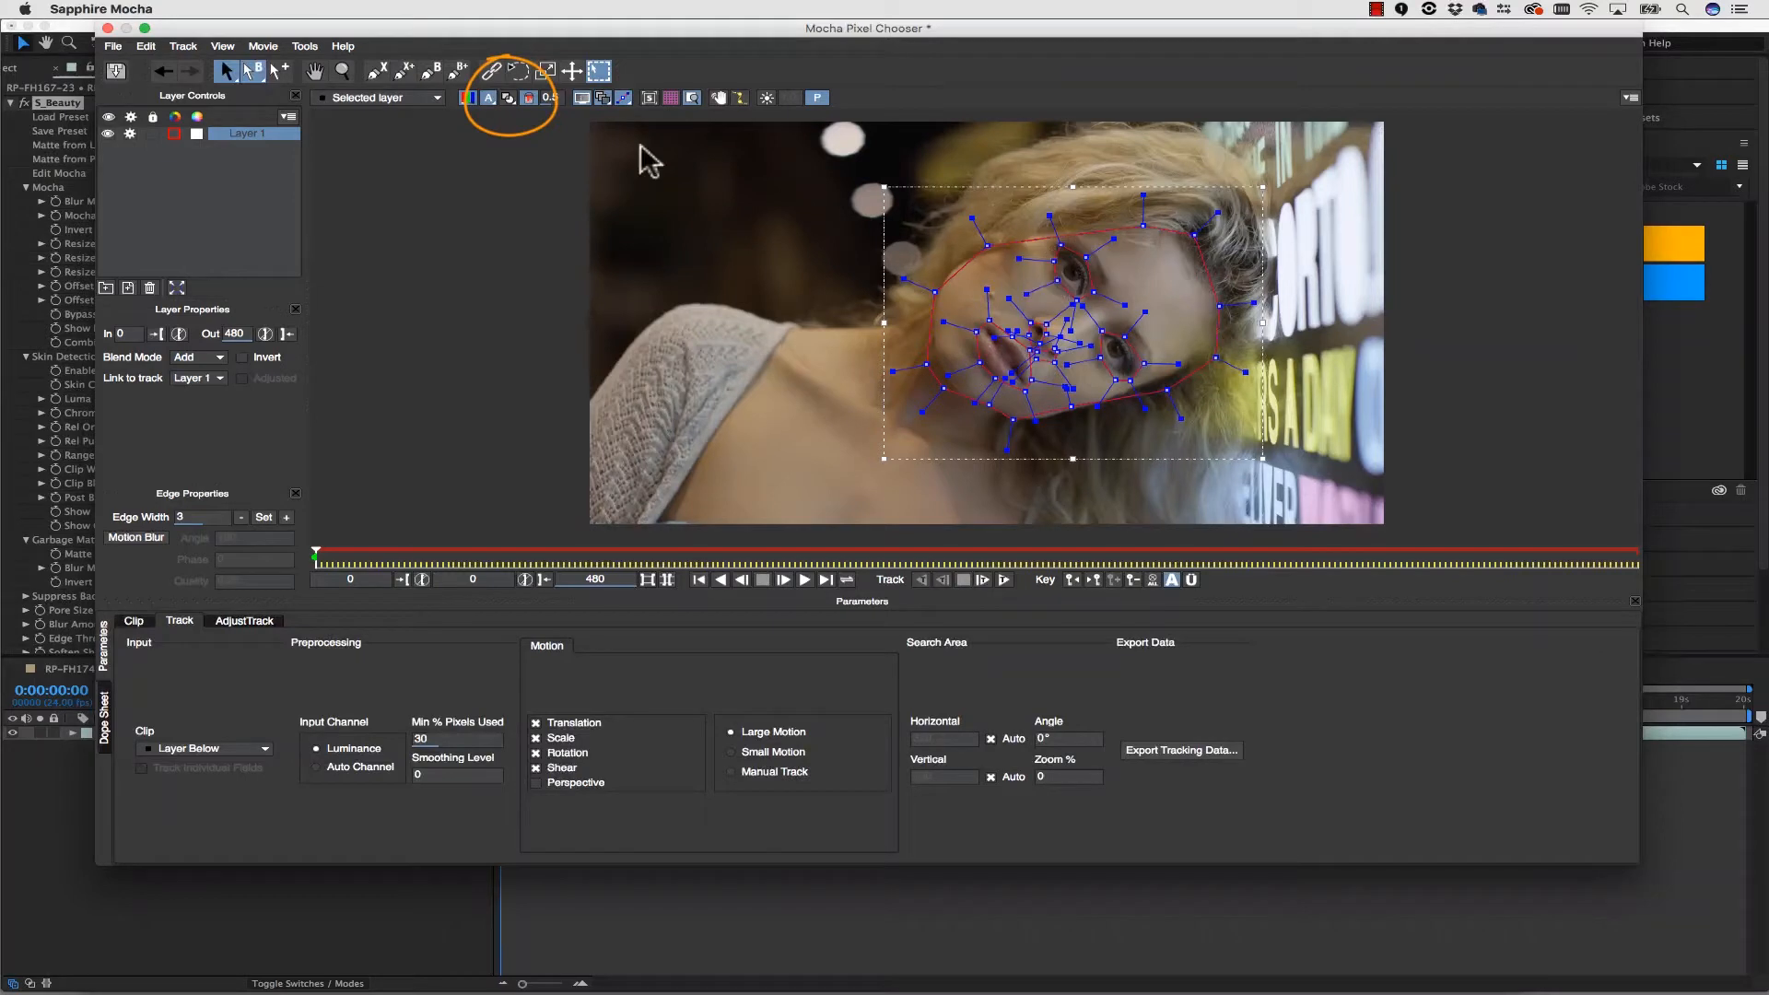
- Turn on the matte display and rename Layer 1 as "face roto"
{"action": "left_click", "coordinate": [509, 97]}
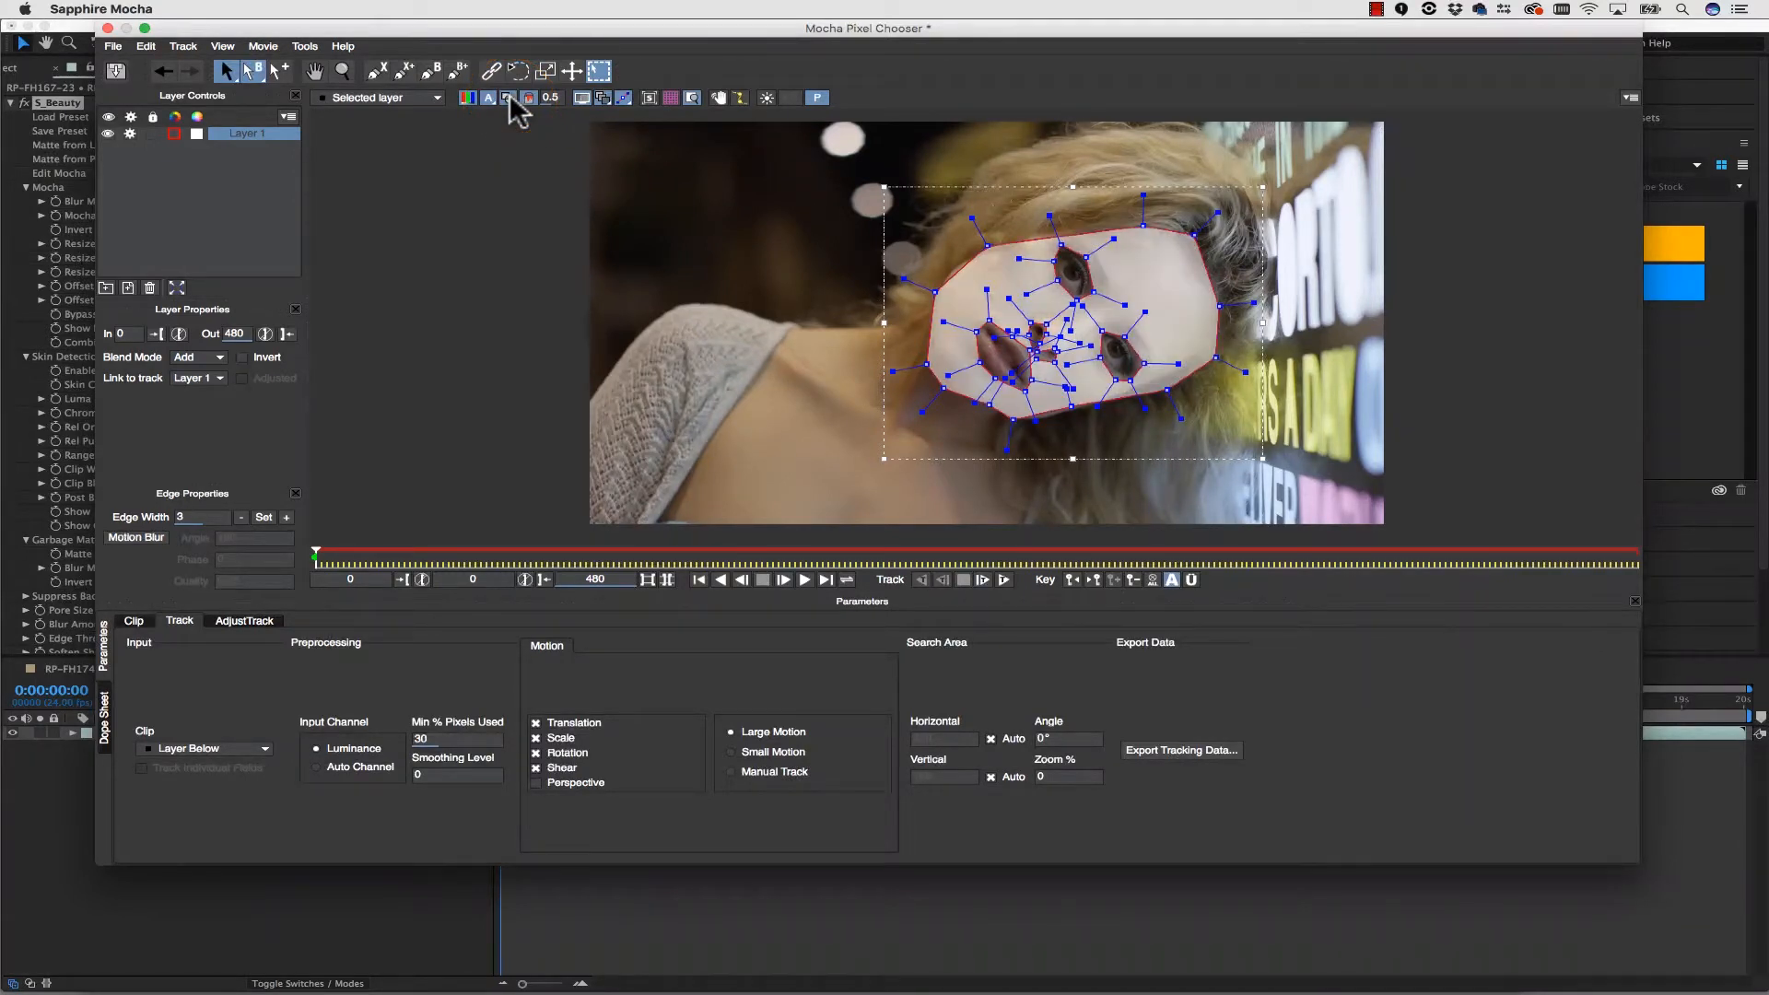
{"action": "left_click", "coordinate": [238, 127]}
{"action": "type", "text": "face rotol"}
- Select all points of the face roto splines and adjust their handles together to round the curves
{"action": "left_click", "coordinate": [377, 70]}
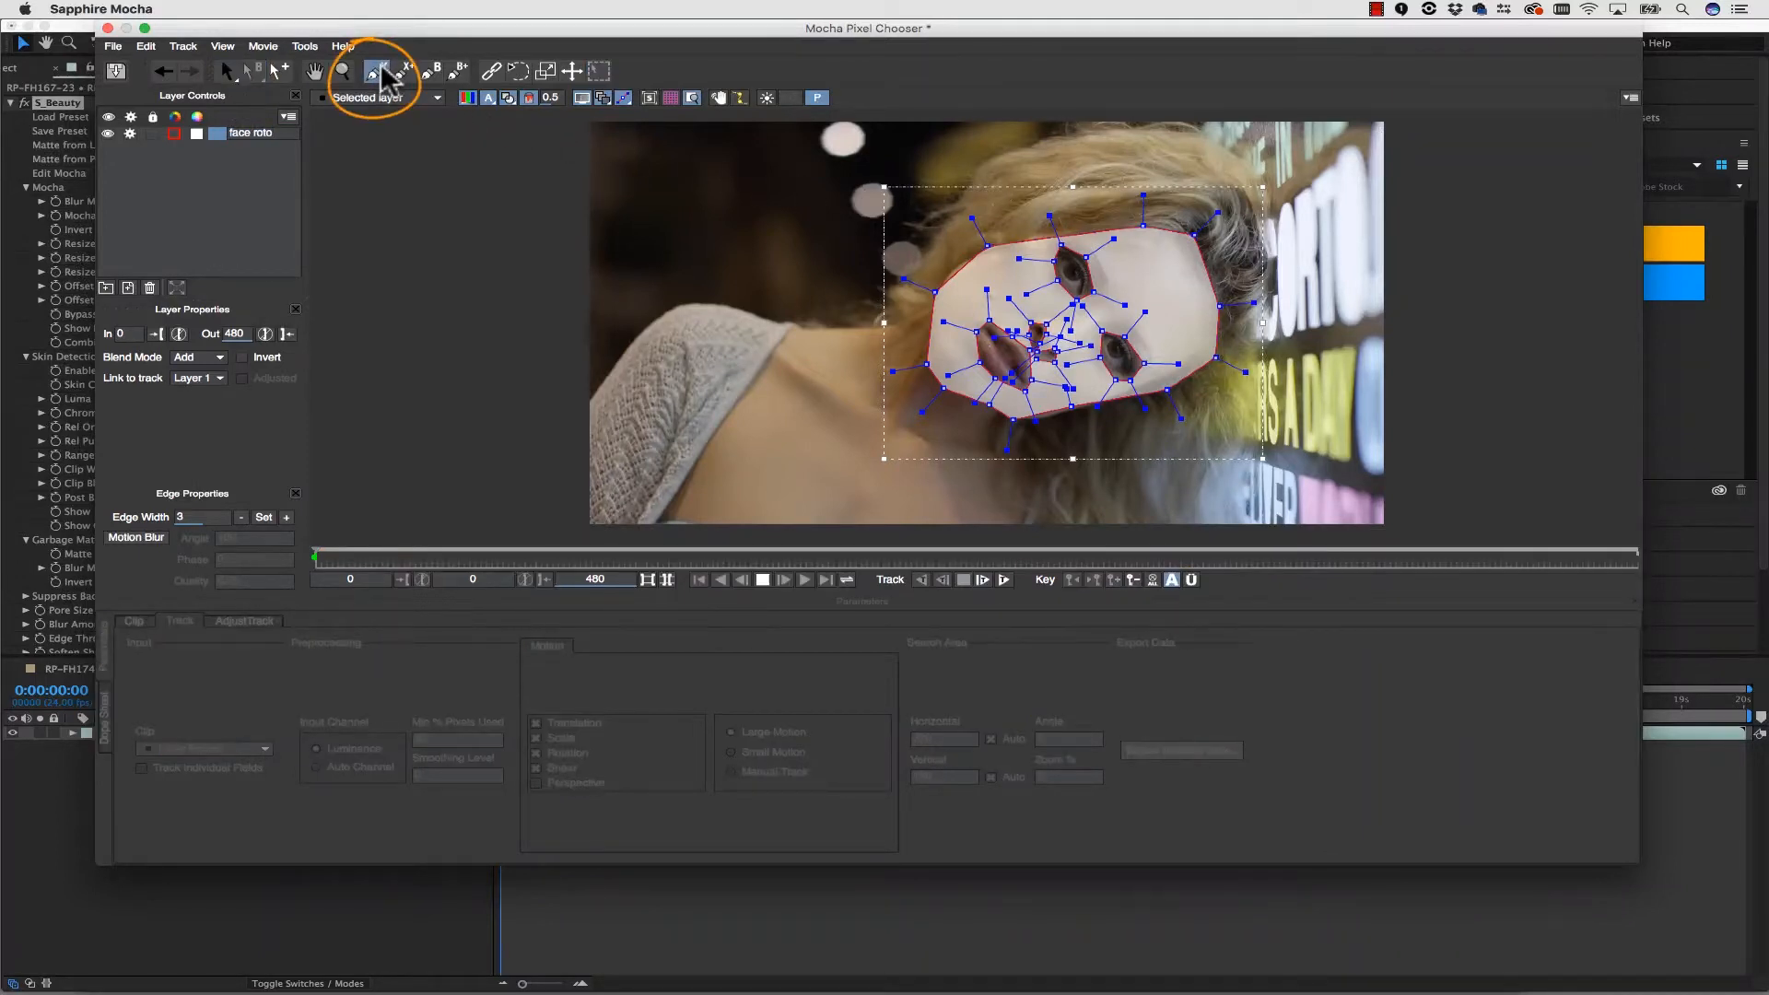
{"action": "left_click", "coordinate": [219, 71]}
{"action": "left_click", "coordinate": [978, 230]}
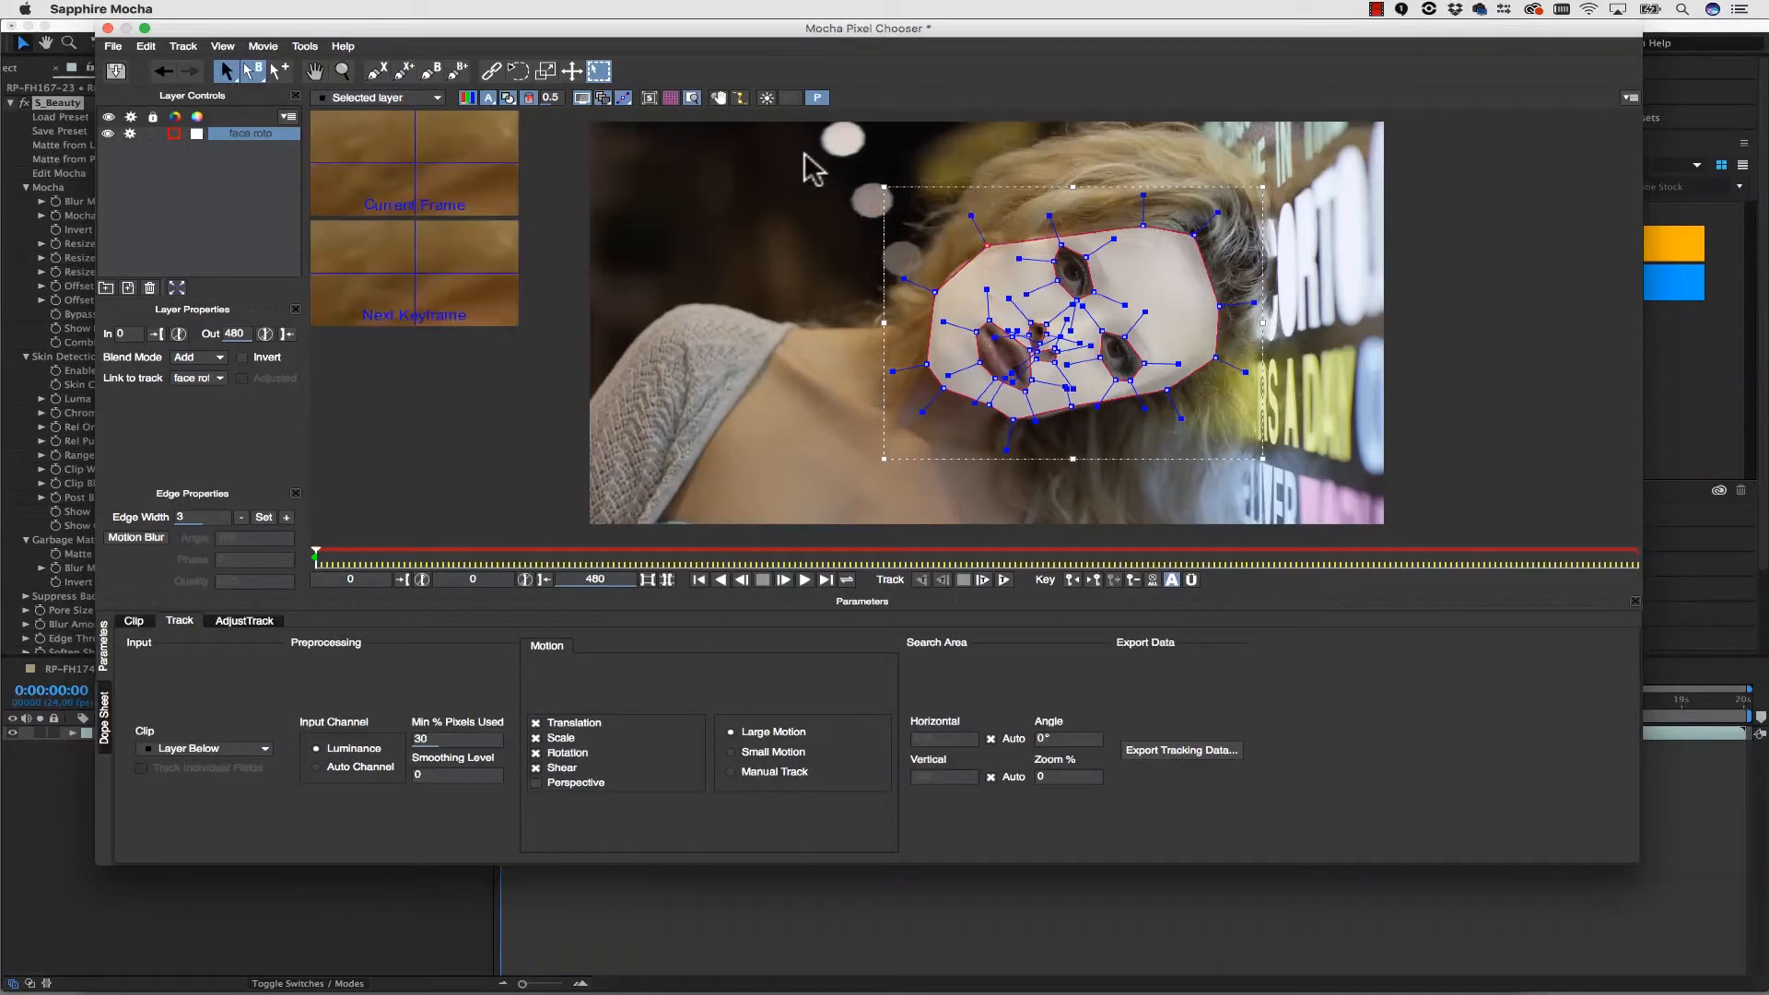
{"action": "left_click_drag", "start_coordinate": [807, 157], "coordinate": [1382, 496]}
{"action": "left_click_drag", "start_coordinate": [1218, 213], "coordinate": [1207, 229]}
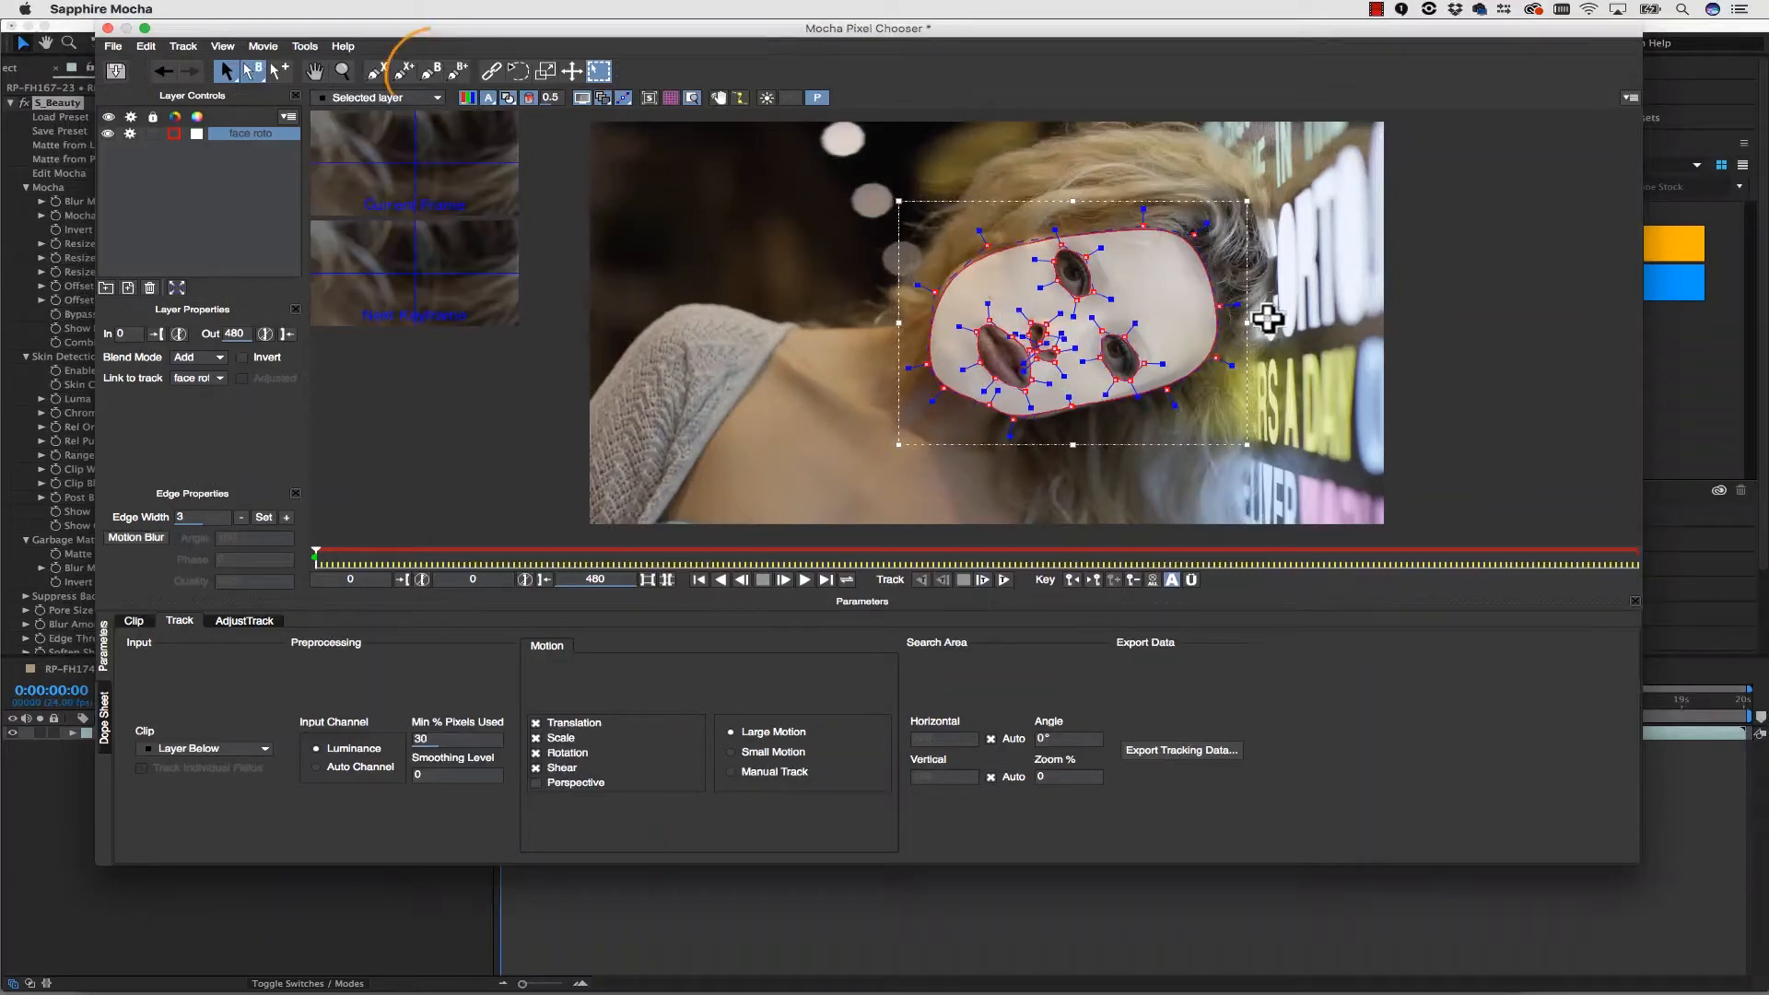
{"action": "left_click", "coordinate": [430, 71]}
{"action": "left_click_drag", "start_coordinate": [621, 189], "coordinate": [621, 173]}
{"action": "left_click_drag", "start_coordinate": [679, 295], "coordinate": [705, 294]}
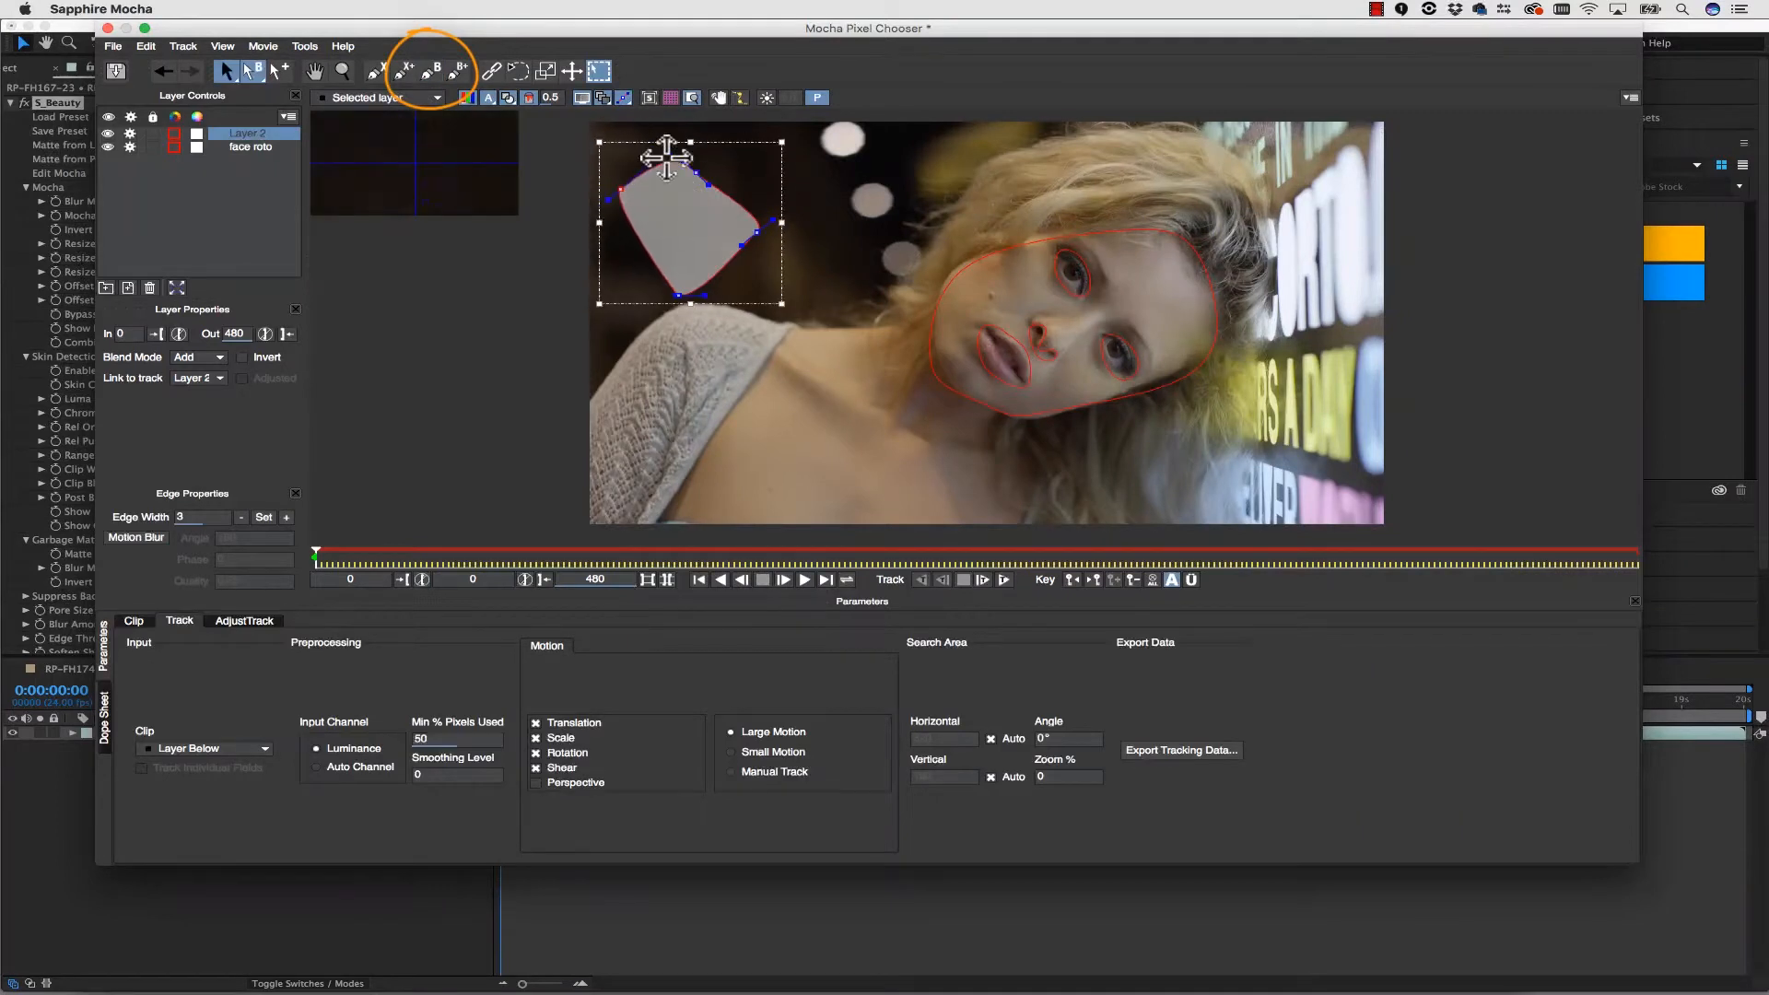
{"action": "left_click_drag", "start_coordinate": [620, 147], "coordinate": [583, 105]}
{"action": "key", "text": "Delete"}
- Draw a closed X-spline on a new layer around the neck and chest, extending below the frame edge
{"action": "left_click", "coordinate": [1031, 242]}
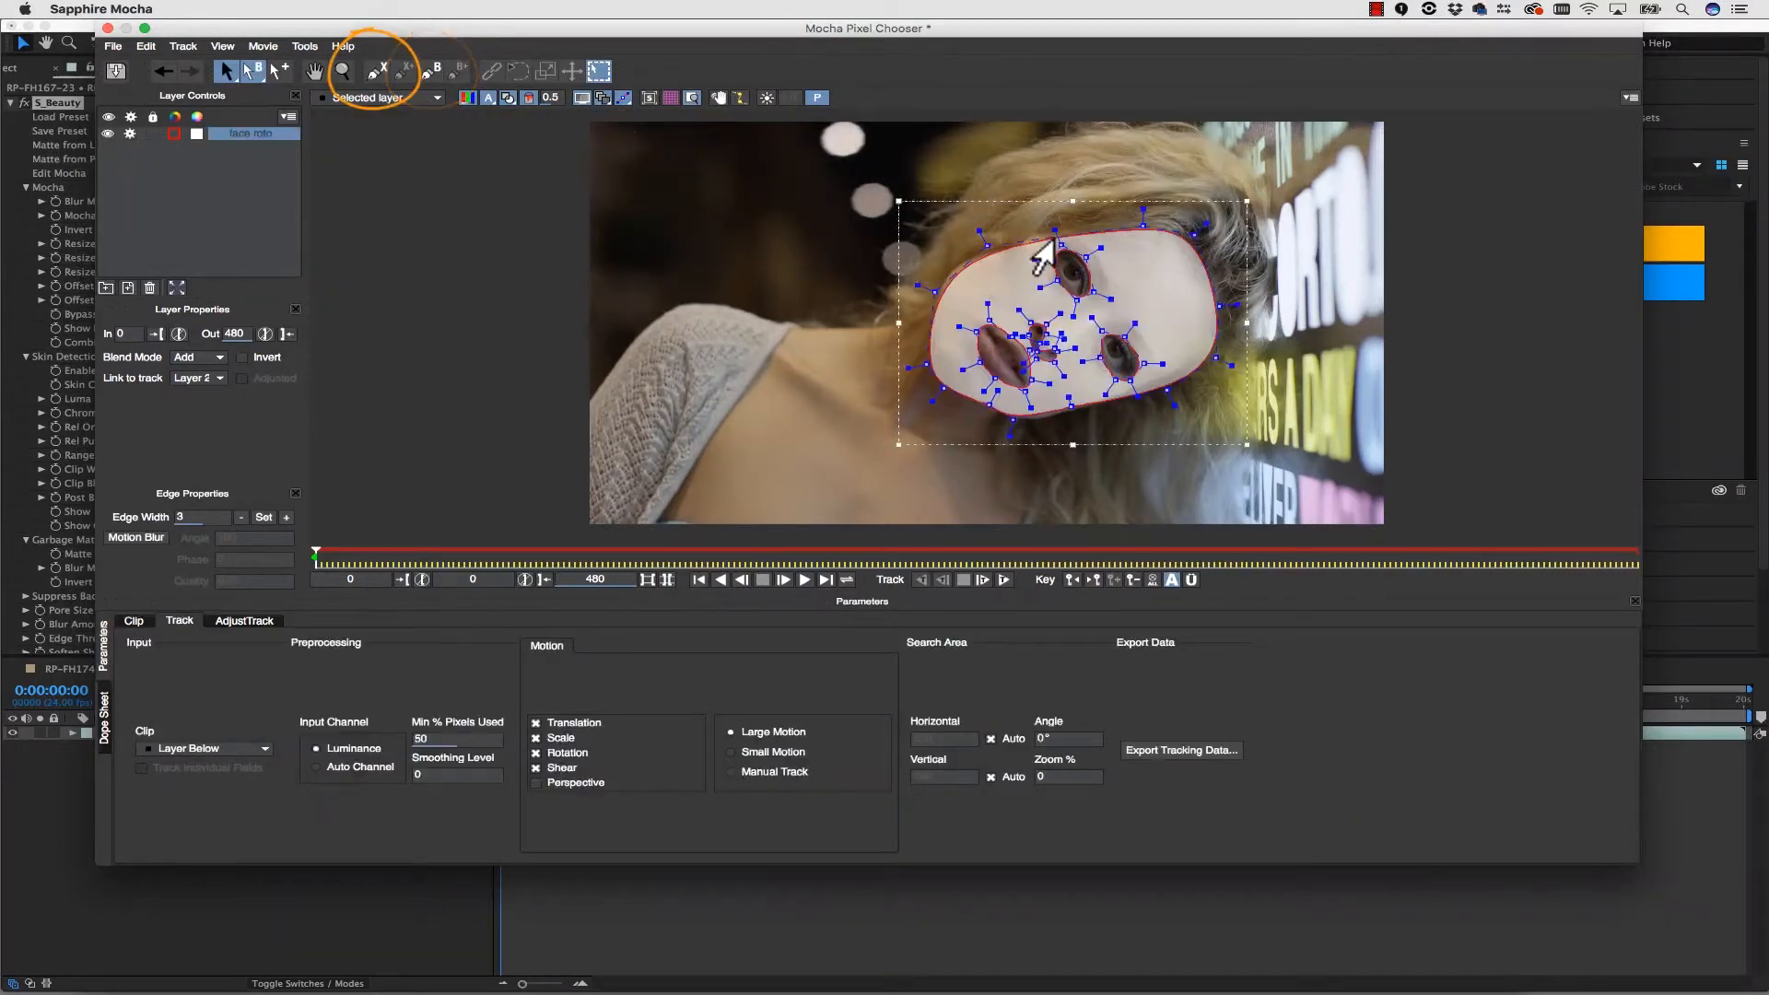
{"action": "left_click", "coordinate": [377, 71]}
{"action": "left_click", "coordinate": [656, 520]}
{"action": "left_click", "coordinate": [732, 401]}
{"action": "left_click", "coordinate": [801, 330]}
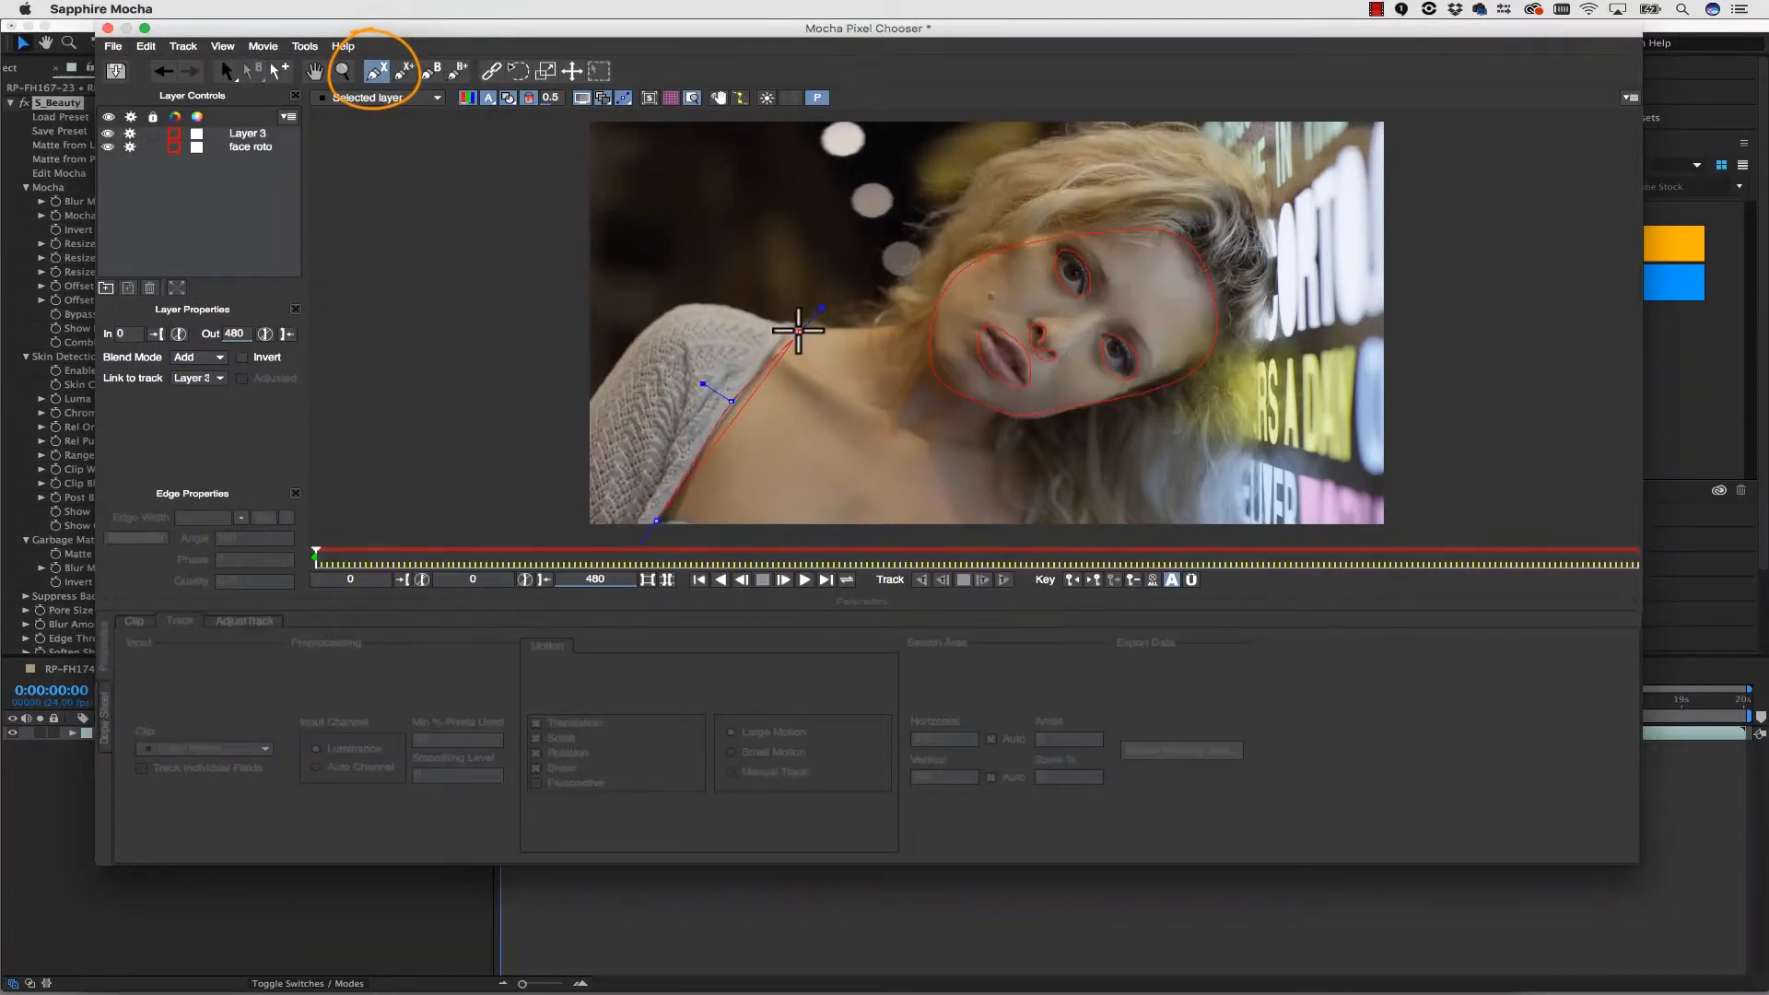
{"action": "left_click", "coordinate": [880, 329]}
{"action": "left_click", "coordinate": [935, 304]}
{"action": "left_click", "coordinate": [1015, 409]}
{"action": "left_click", "coordinate": [1023, 554]}
{"action": "key", "text": "super+z"}
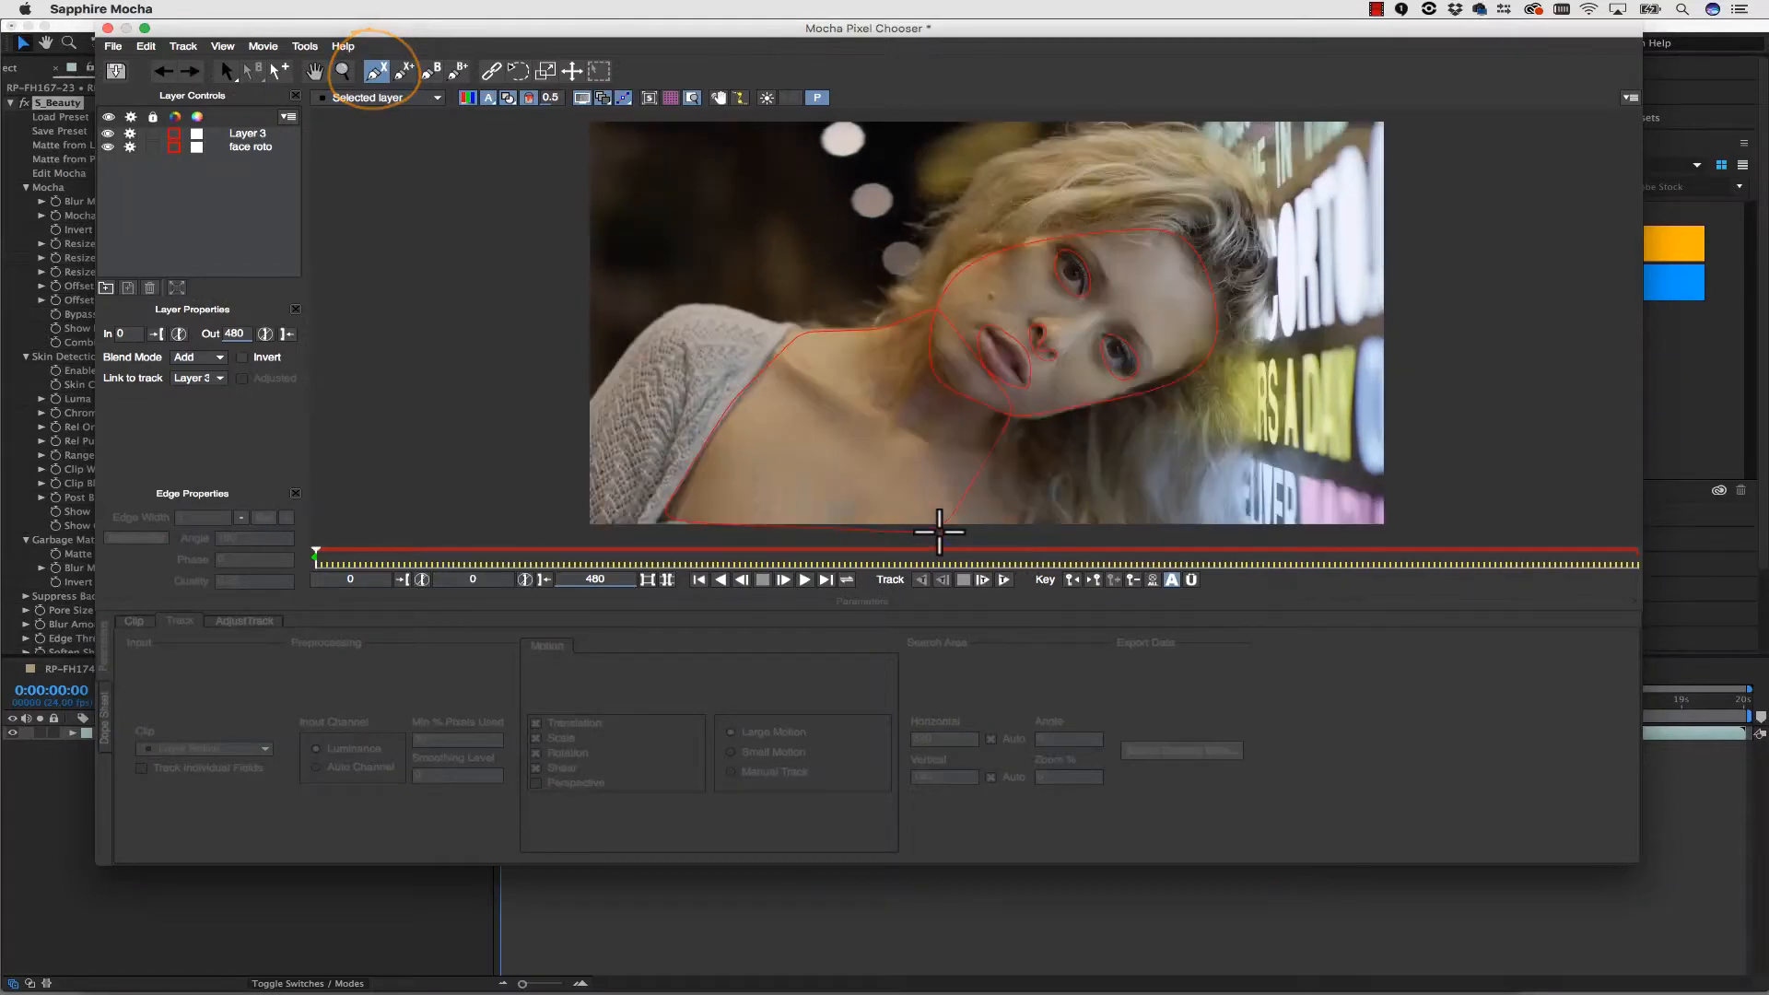
{"action": "left_click", "coordinate": [1018, 538]}
{"action": "right_click", "coordinate": [746, 533]}
- Rename the new layer "neck and chest" and place it below the face roto layer
{"action": "double_click", "coordinate": [247, 134]}
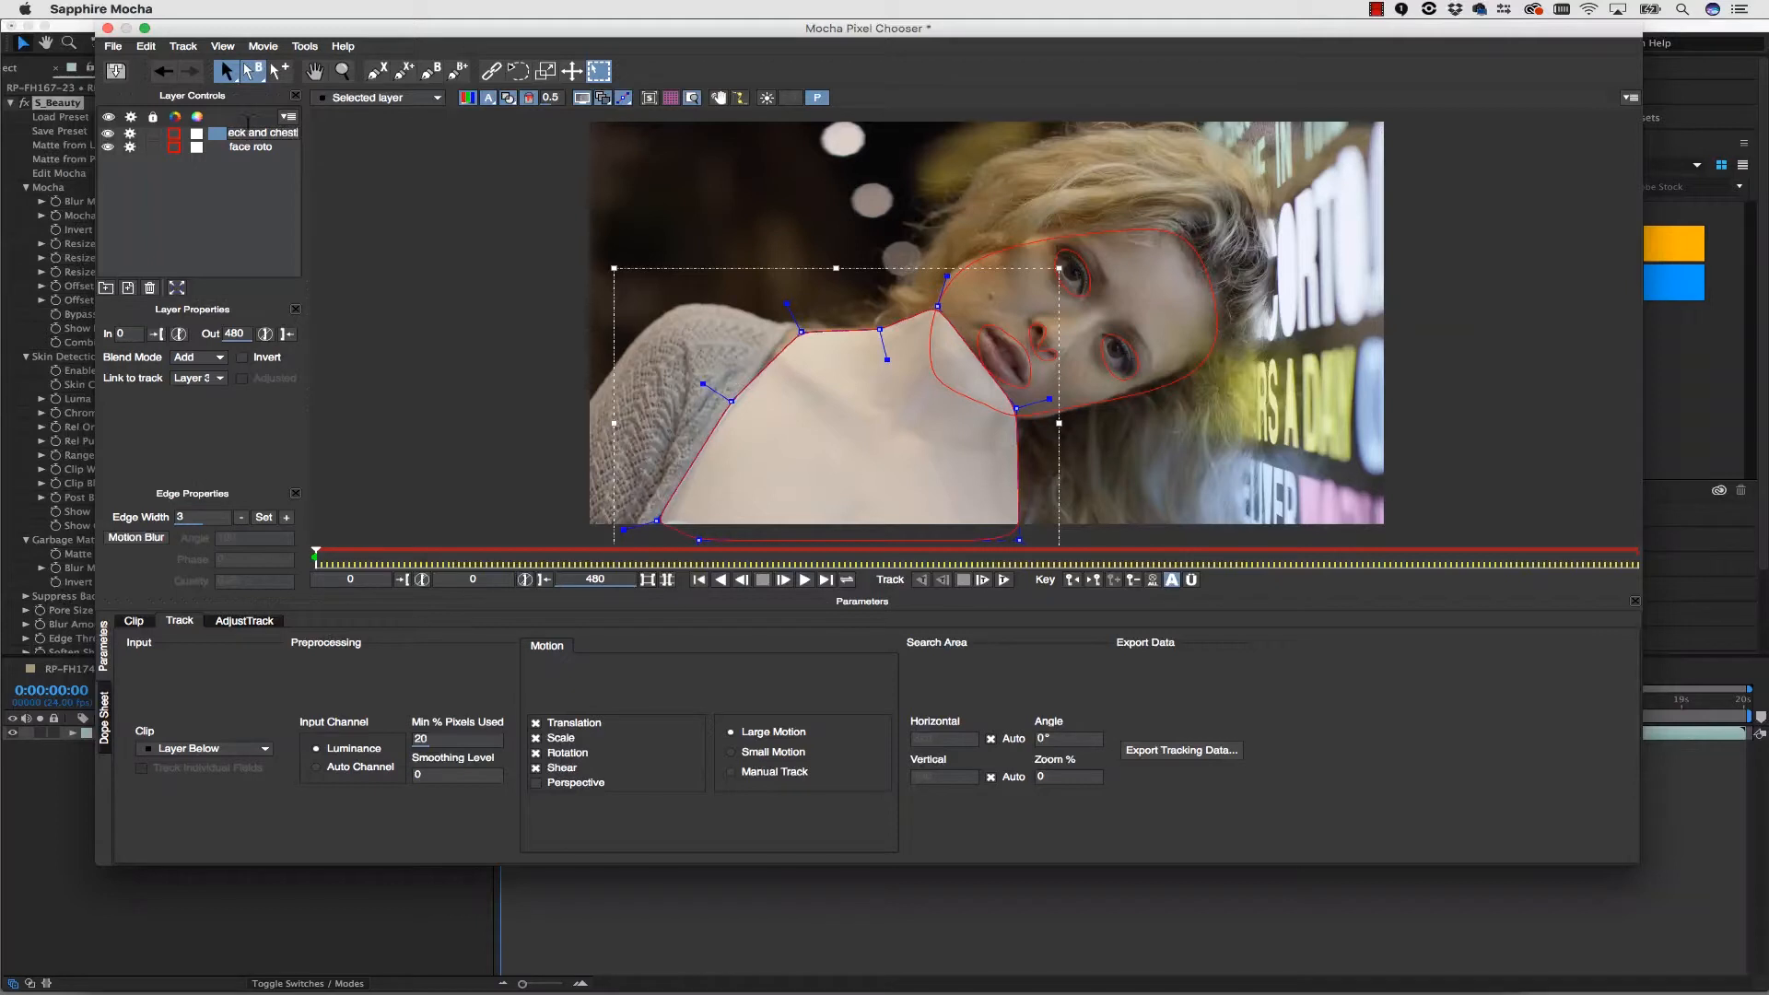
{"action": "left_click", "coordinate": [223, 163]}
{"action": "left_click", "coordinate": [248, 147]}
{"action": "left_click", "coordinate": [262, 133]}
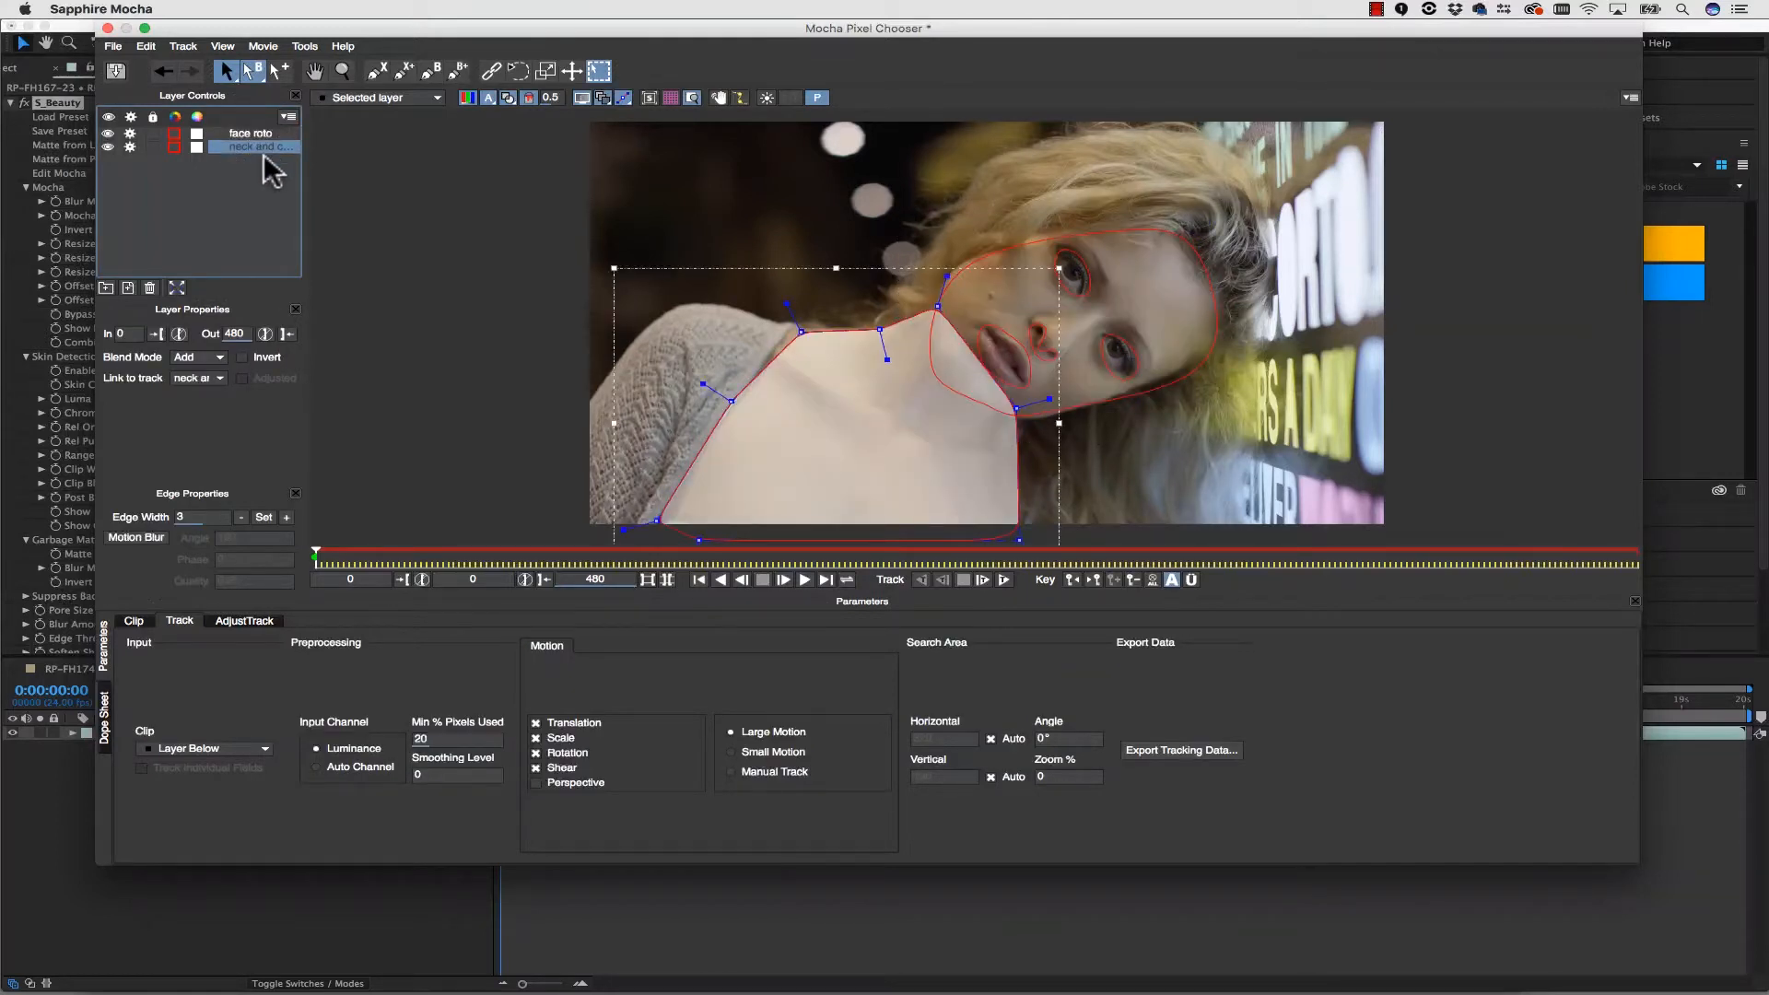
- Select the face roto and neck and chest layers in turn to compare their mattes, finishing on face roto
{"action": "left_click", "coordinate": [251, 133]}
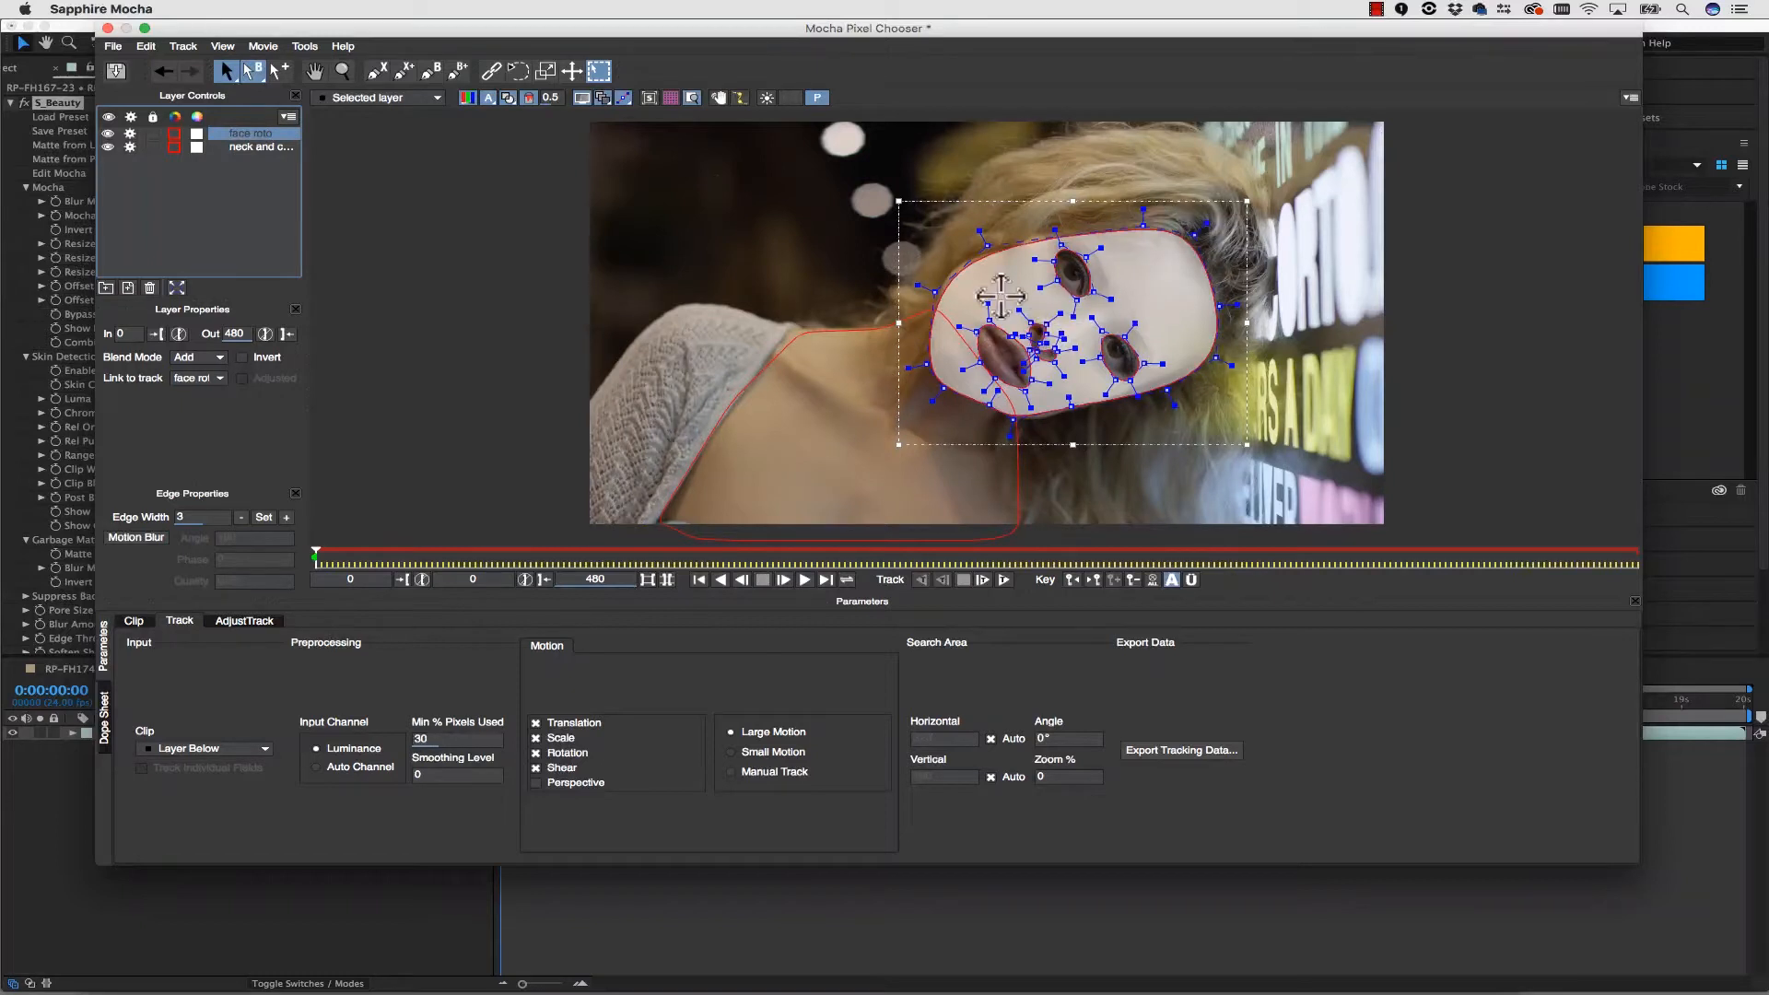
{"action": "left_click", "coordinate": [825, 334]}
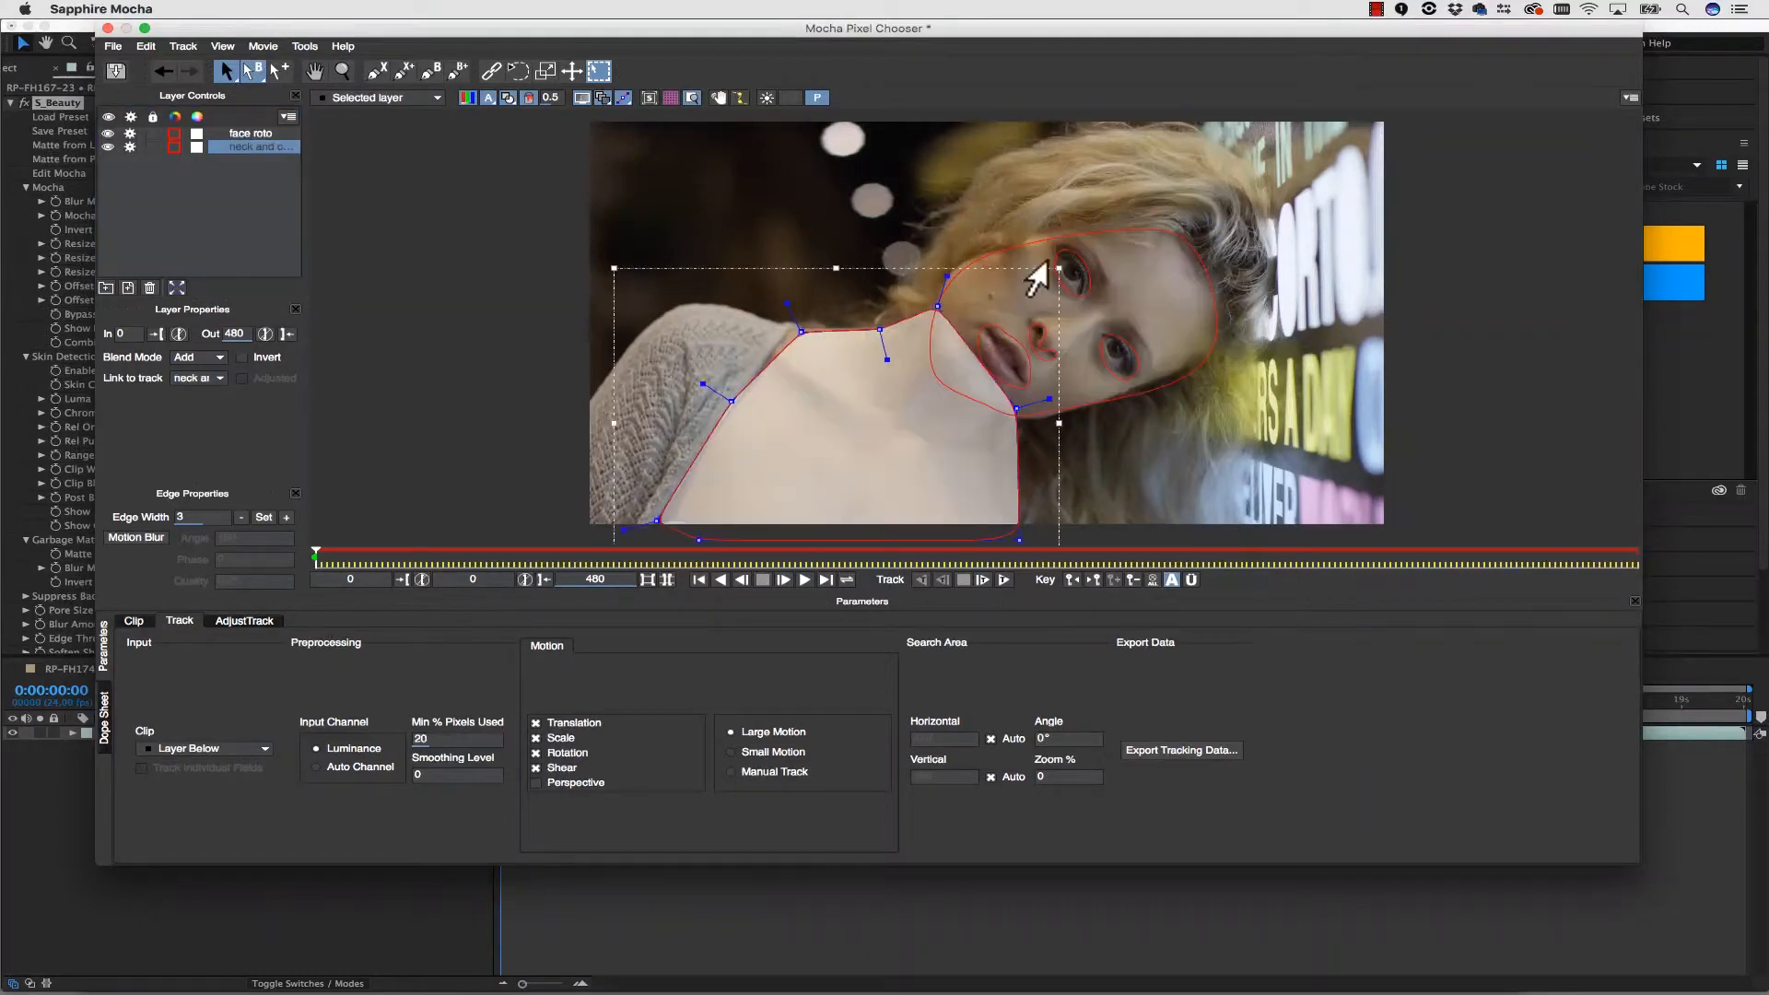
{"action": "left_click", "coordinate": [1067, 241]}
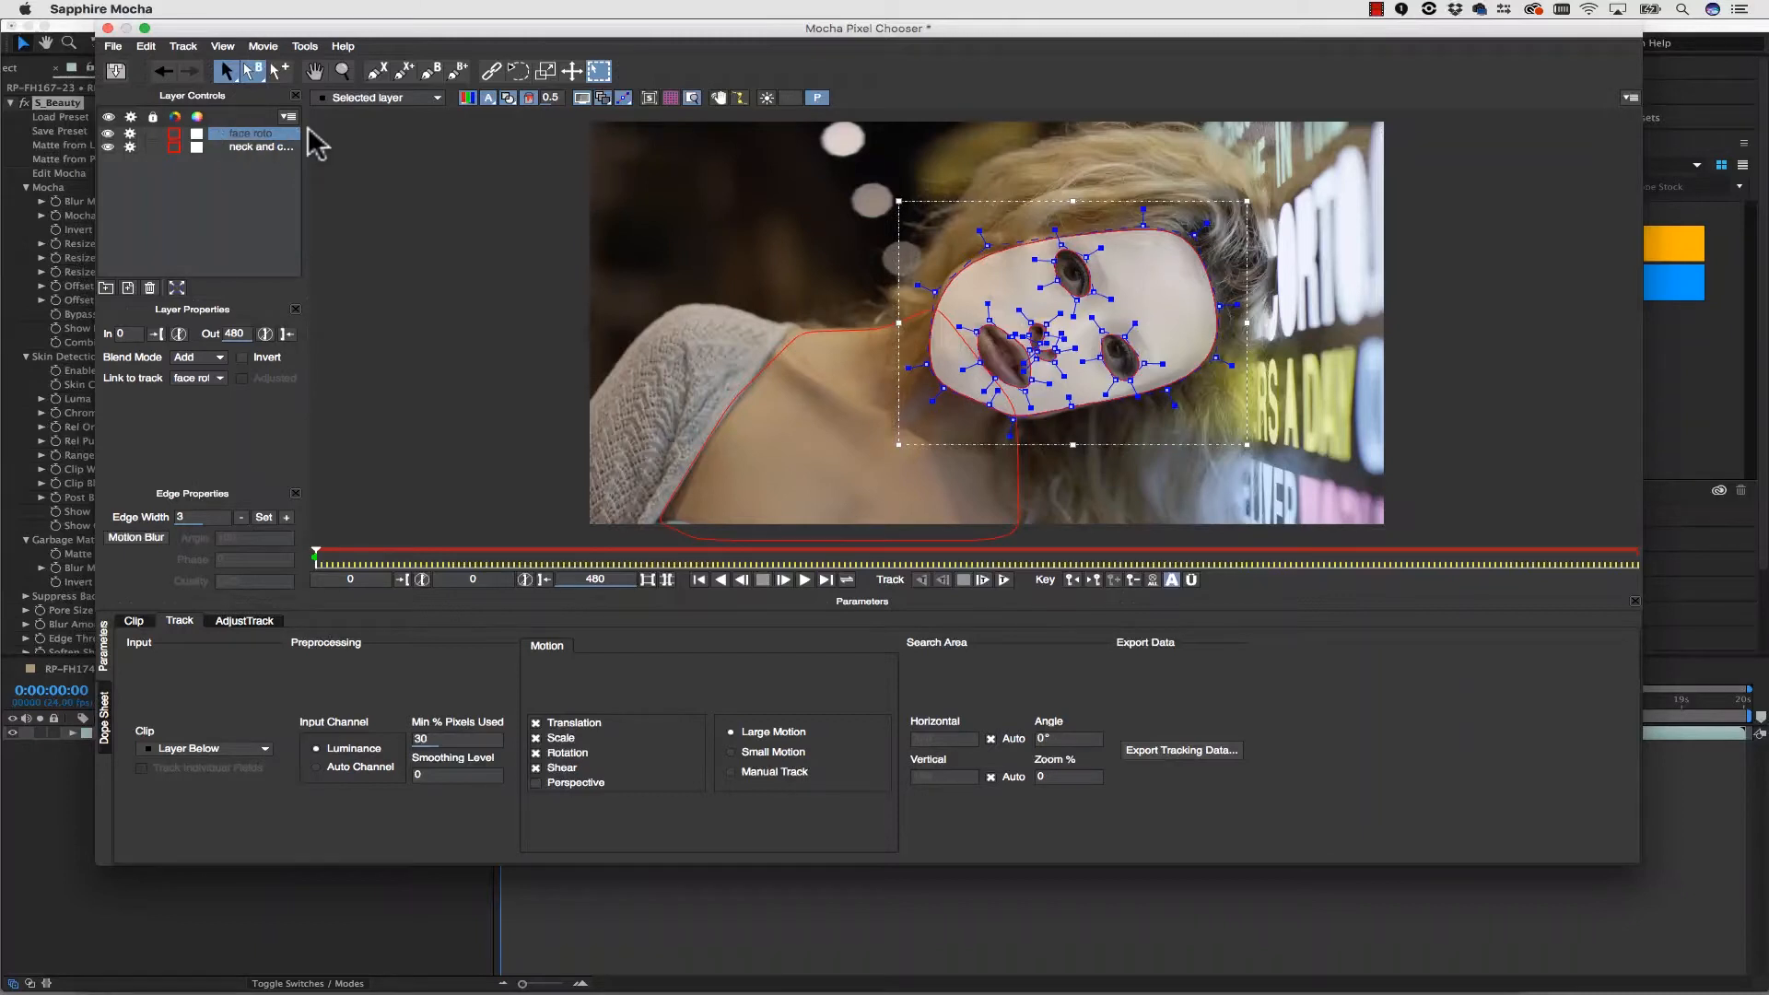
{"action": "left_click", "coordinate": [254, 146]}
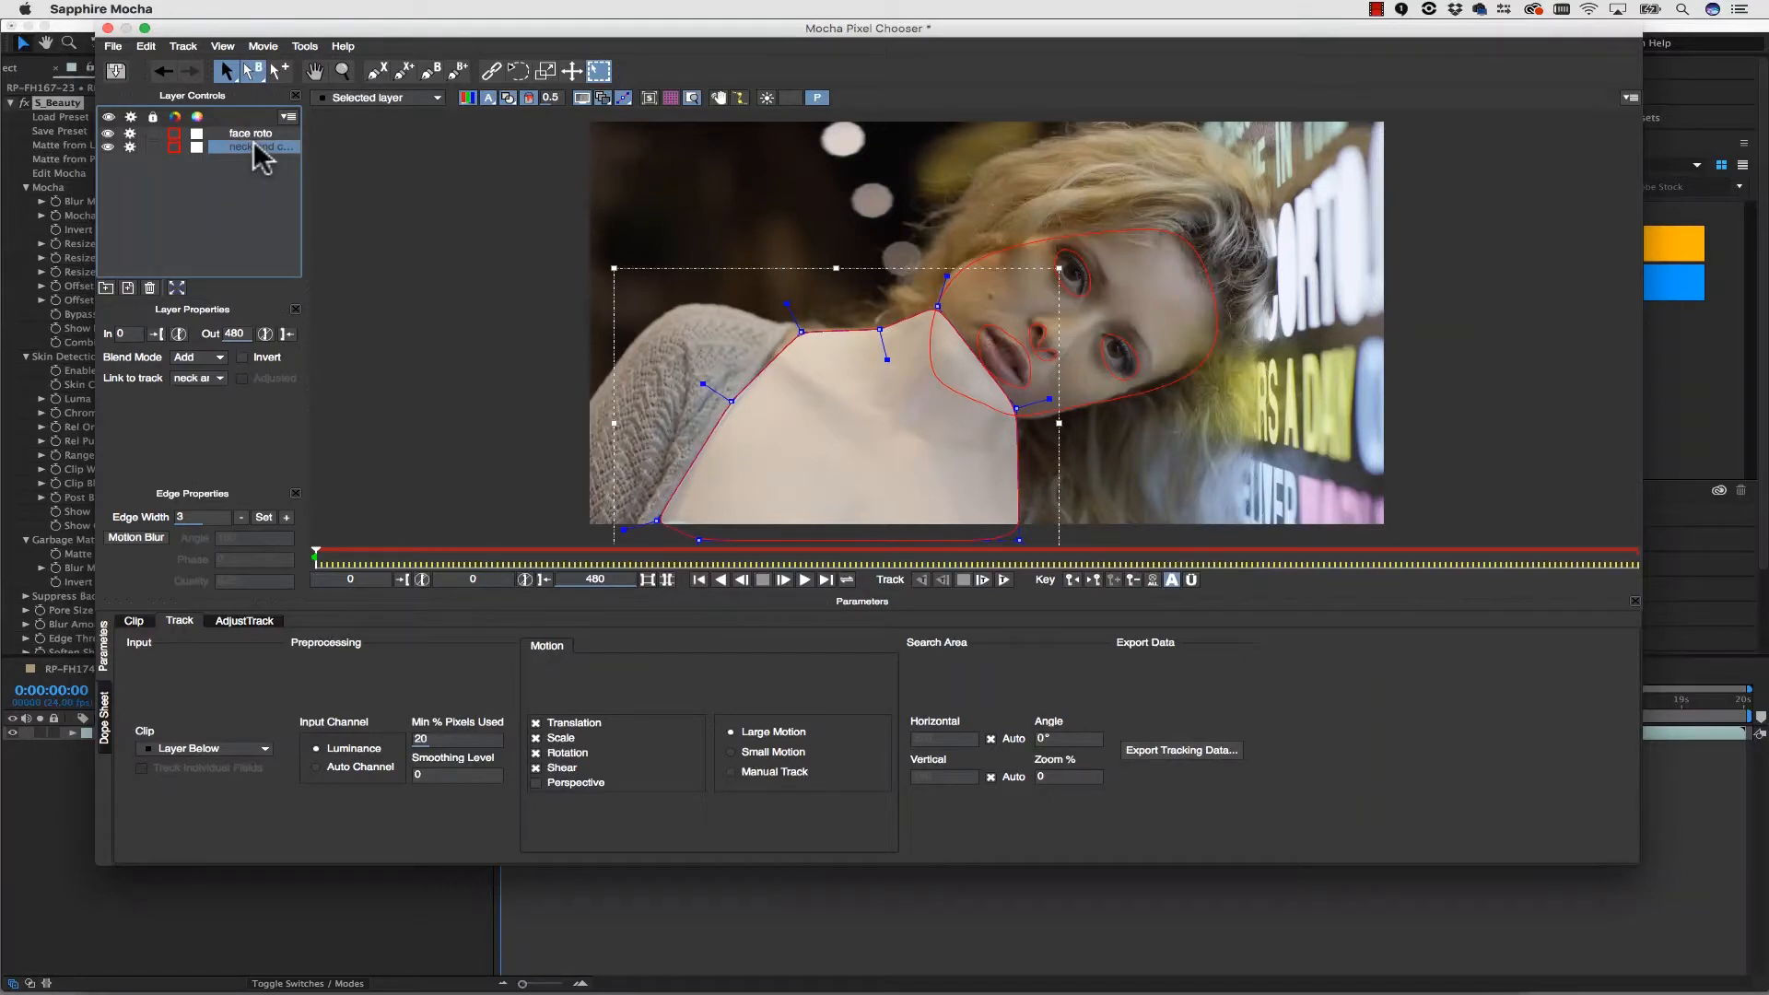
{"action": "left_click", "coordinate": [253, 134]}
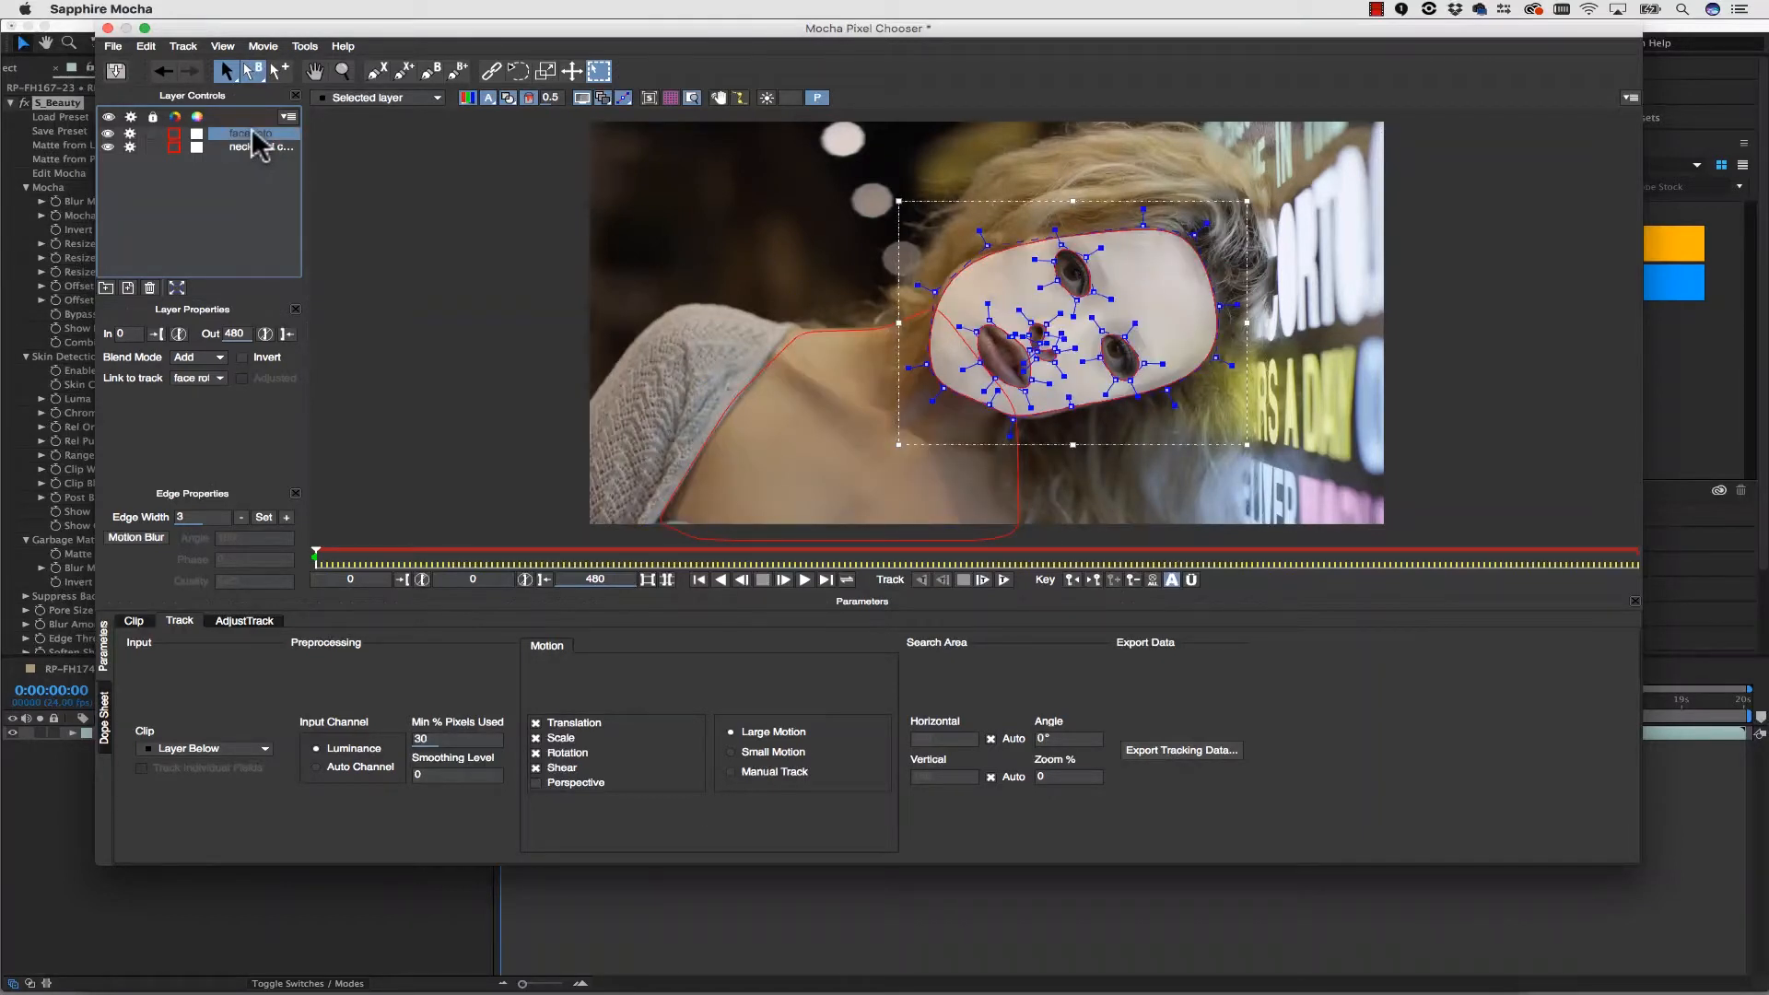
{"action": "left_click", "coordinate": [254, 141]}
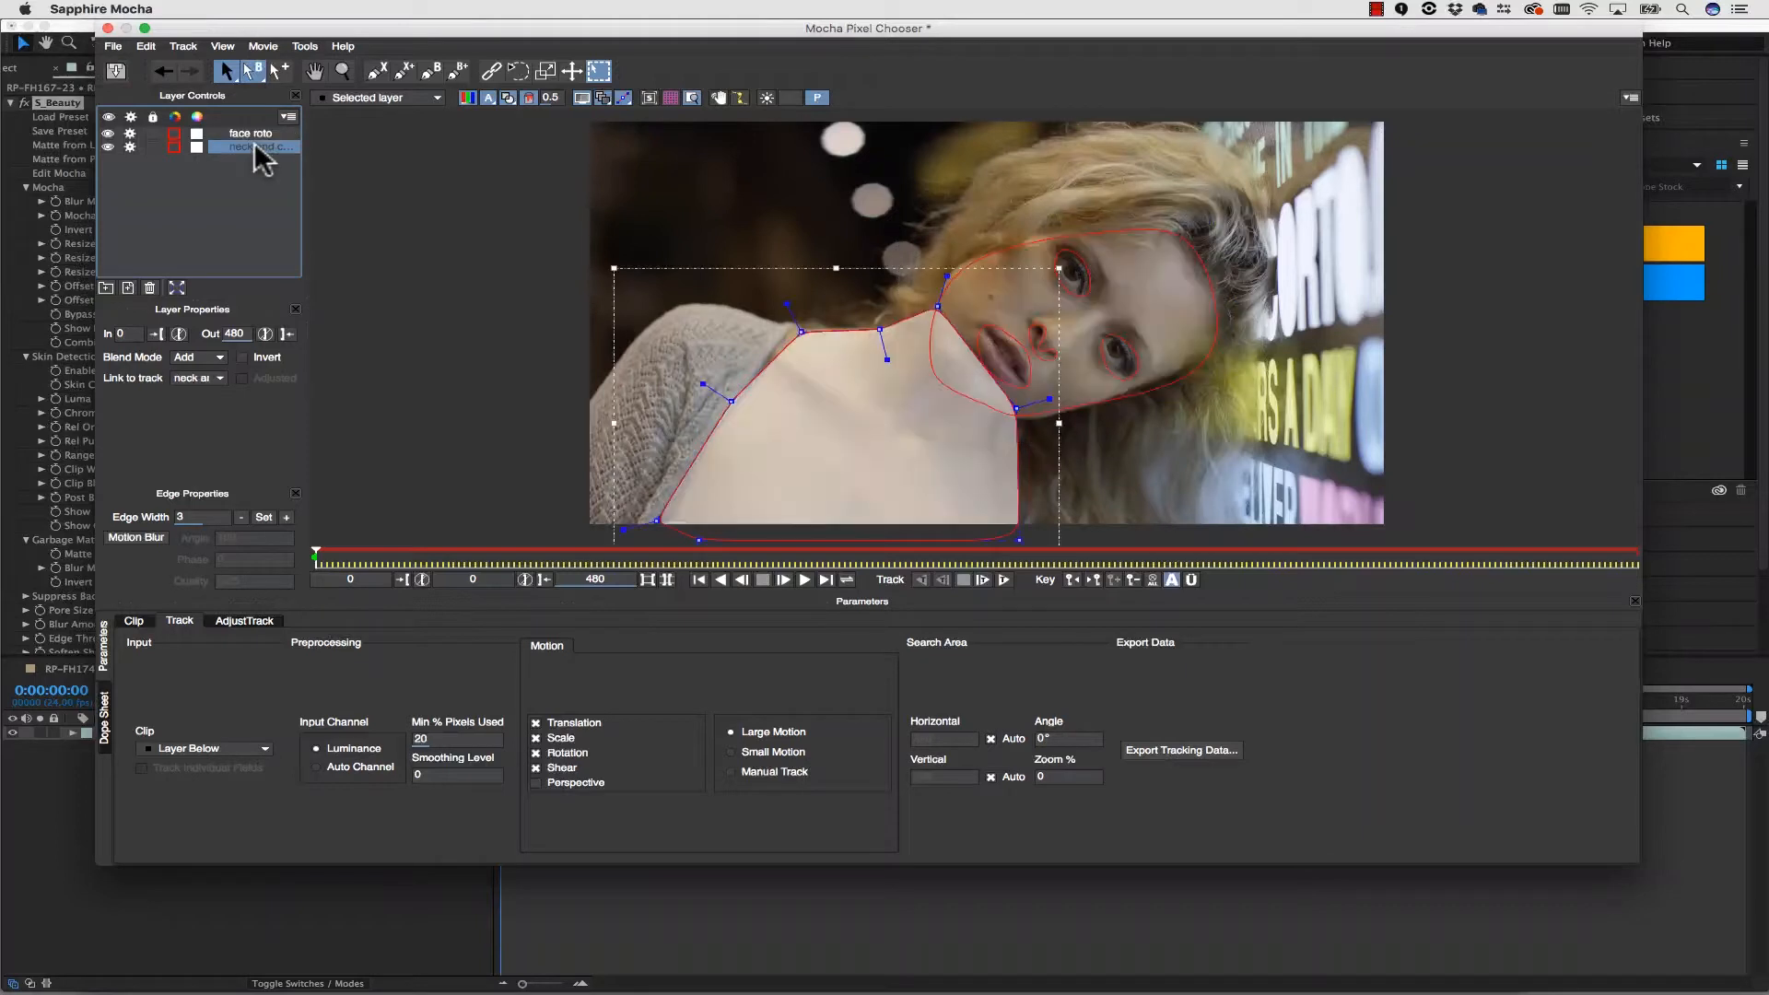
{"action": "left_click", "coordinate": [256, 129]}
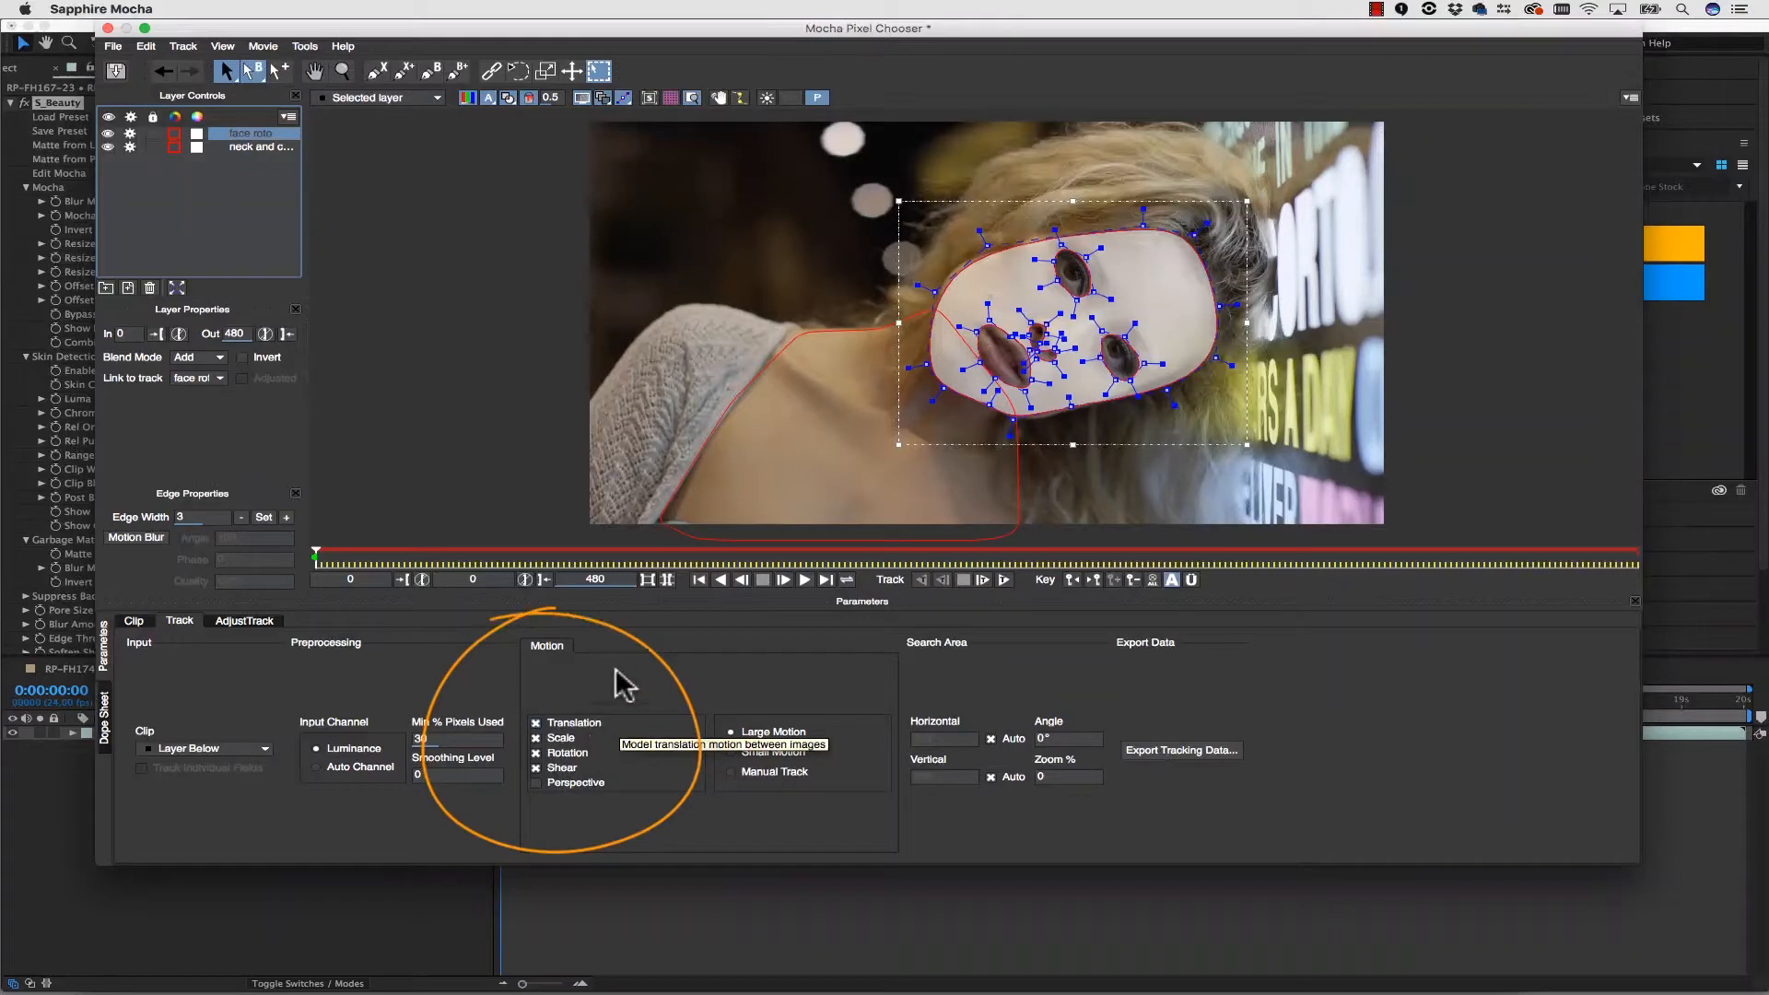
- Try moving, resizing and skewing the face roto shape with its transform box, undoing the trial transforms
{"action": "mouse_move", "coordinate": [918, 286]}
{"action": "left_mouse_down"}
{"action": "mouse_move", "coordinate": [939, 273]}
{"action": "mouse_move", "coordinate": [909, 285]}
{"action": "left_mouse_up"}
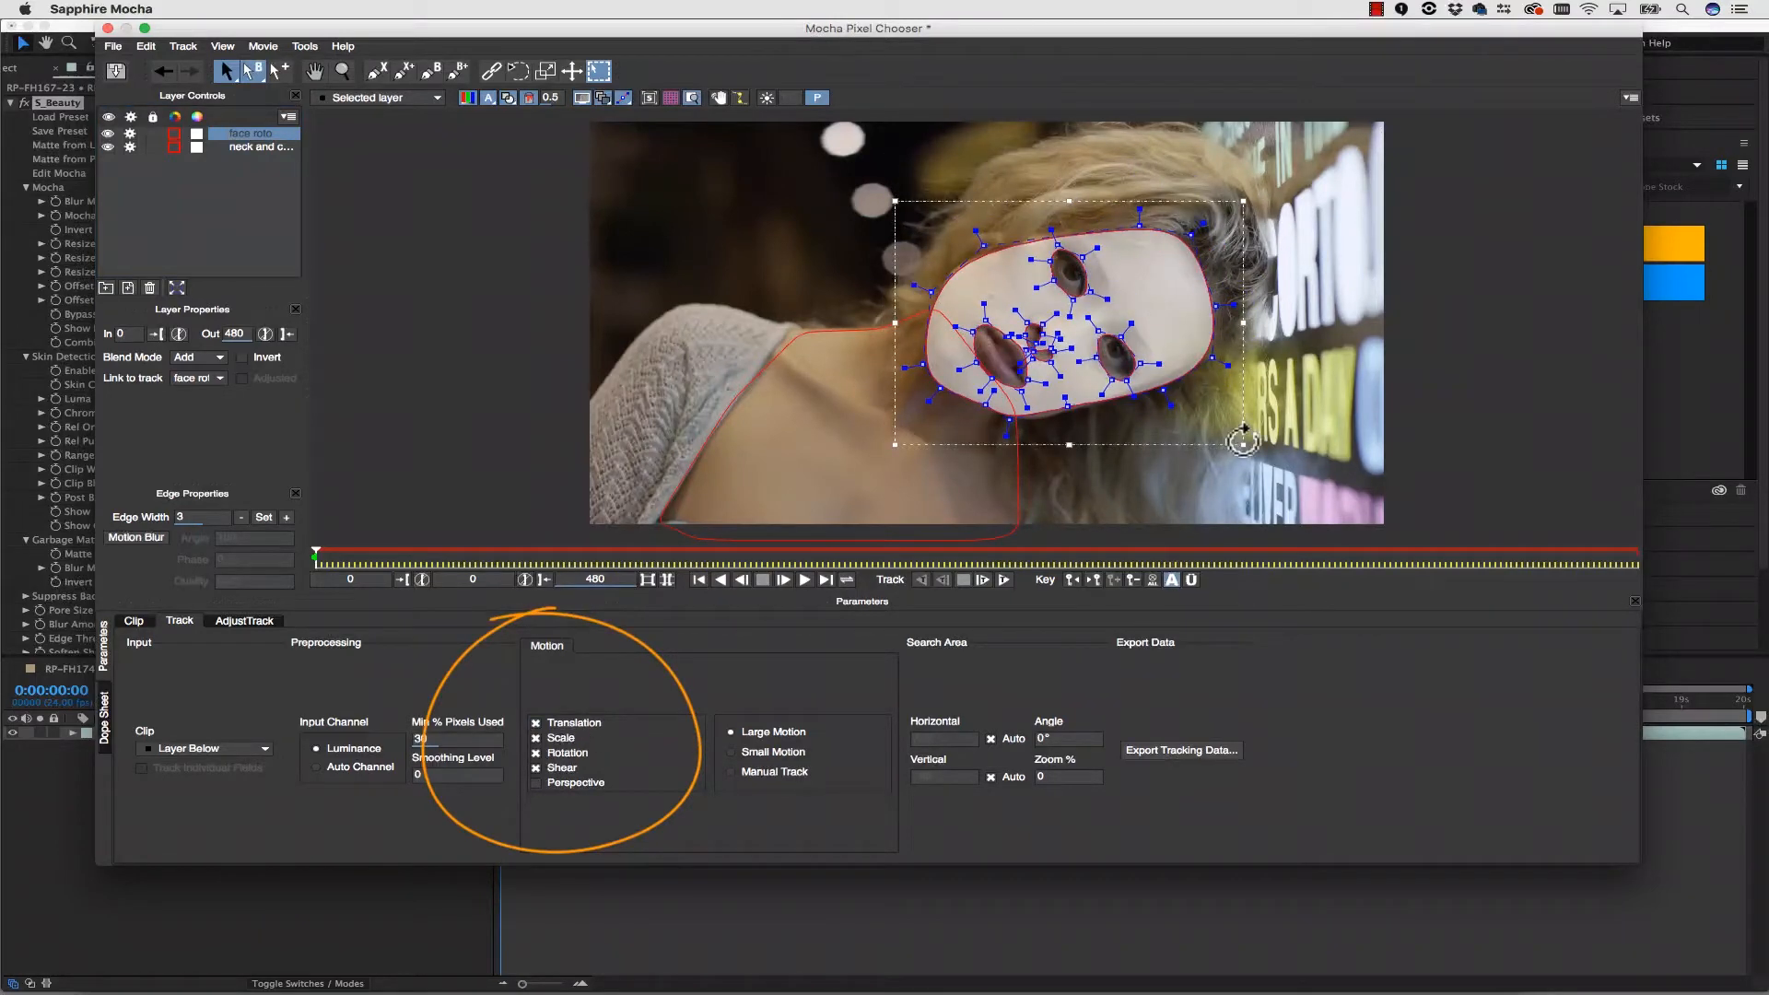
{"action": "left_click_drag", "start_coordinate": [1271, 471], "coordinate": [1202, 455]}
{"action": "key", "text": "super+z"}
{"action": "key", "text": "super+z"}
{"action": "left_click_drag", "start_coordinate": [1072, 449], "coordinate": [1120, 450]}
{"action": "key", "text": "super+z"}
{"action": "mouse_move", "coordinate": [1241, 445]}
{"action": "left_mouse_down"}
{"action": "mouse_move", "coordinate": [1262, 448]}
{"action": "mouse_move", "coordinate": [1161, 396]}
{"action": "mouse_move", "coordinate": [1285, 498]}
{"action": "mouse_move", "coordinate": [1248, 449]}
{"action": "left_mouse_up"}
{"action": "key", "text": "super+z"}
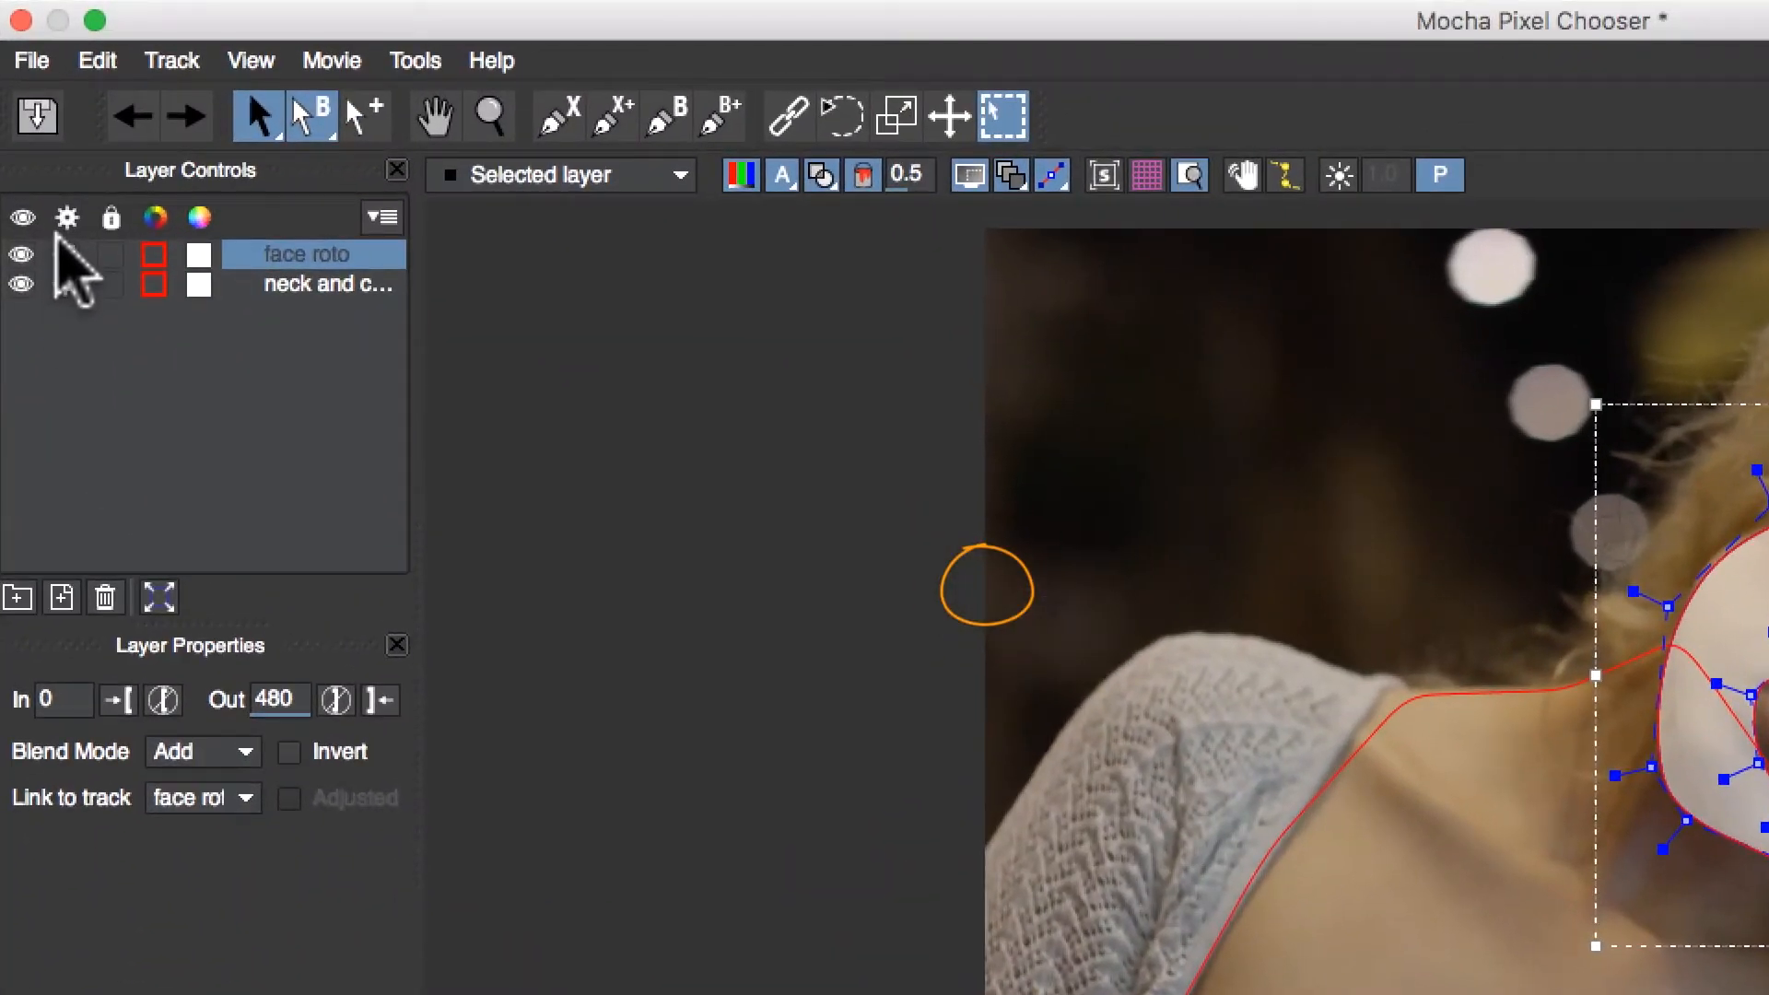
- Enable tracking on the face roto and neck and chest layers and track both forward through the clip
{"action": "left_click", "coordinate": [62, 254]}
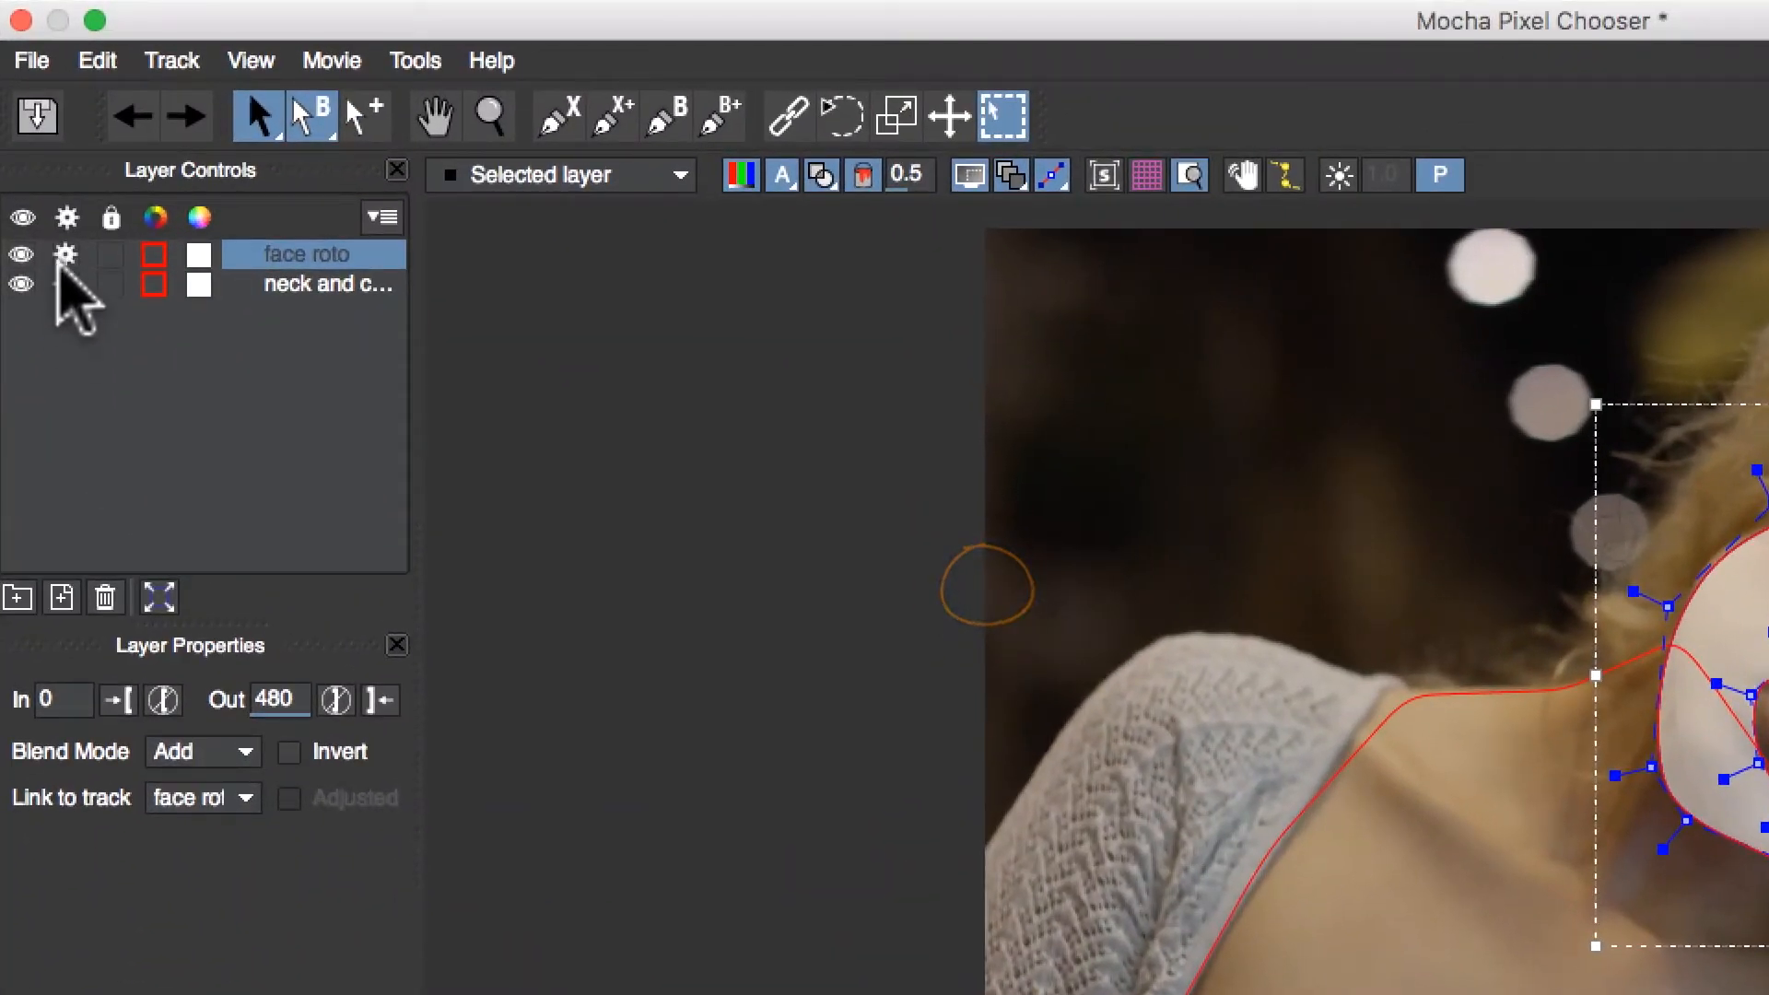
{"action": "left_click", "coordinate": [62, 284]}
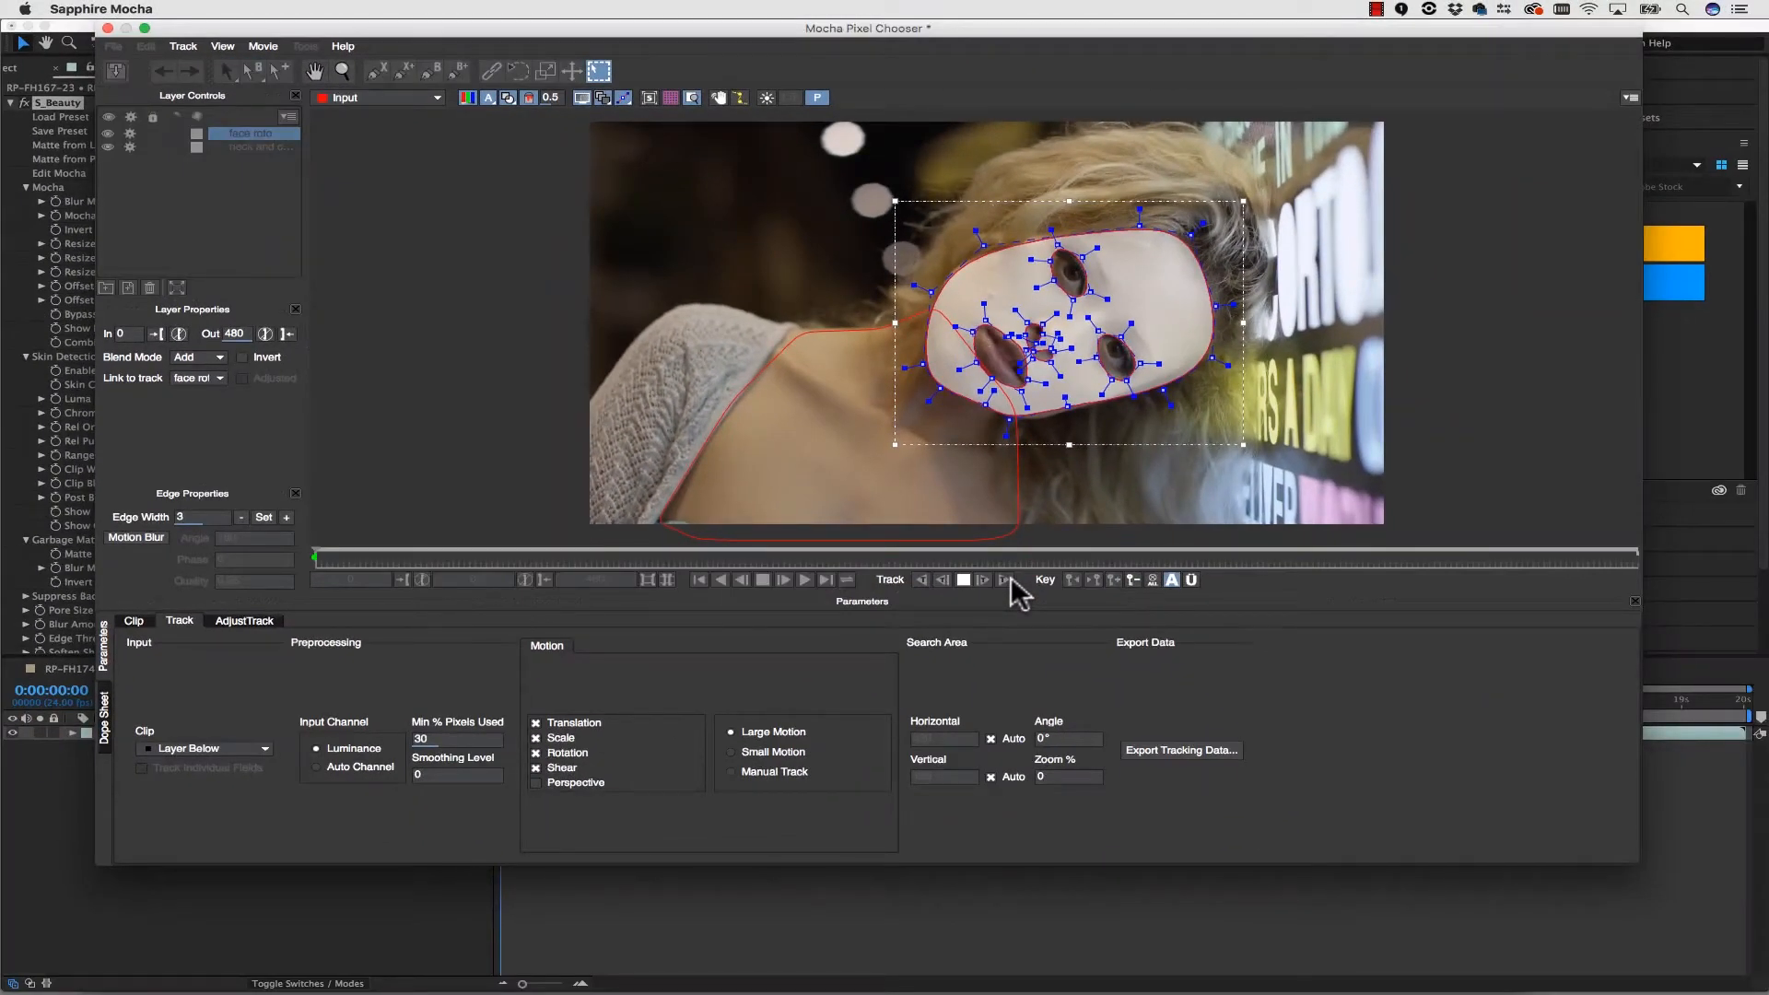
{"action": "left_click", "coordinate": [1005, 579]}
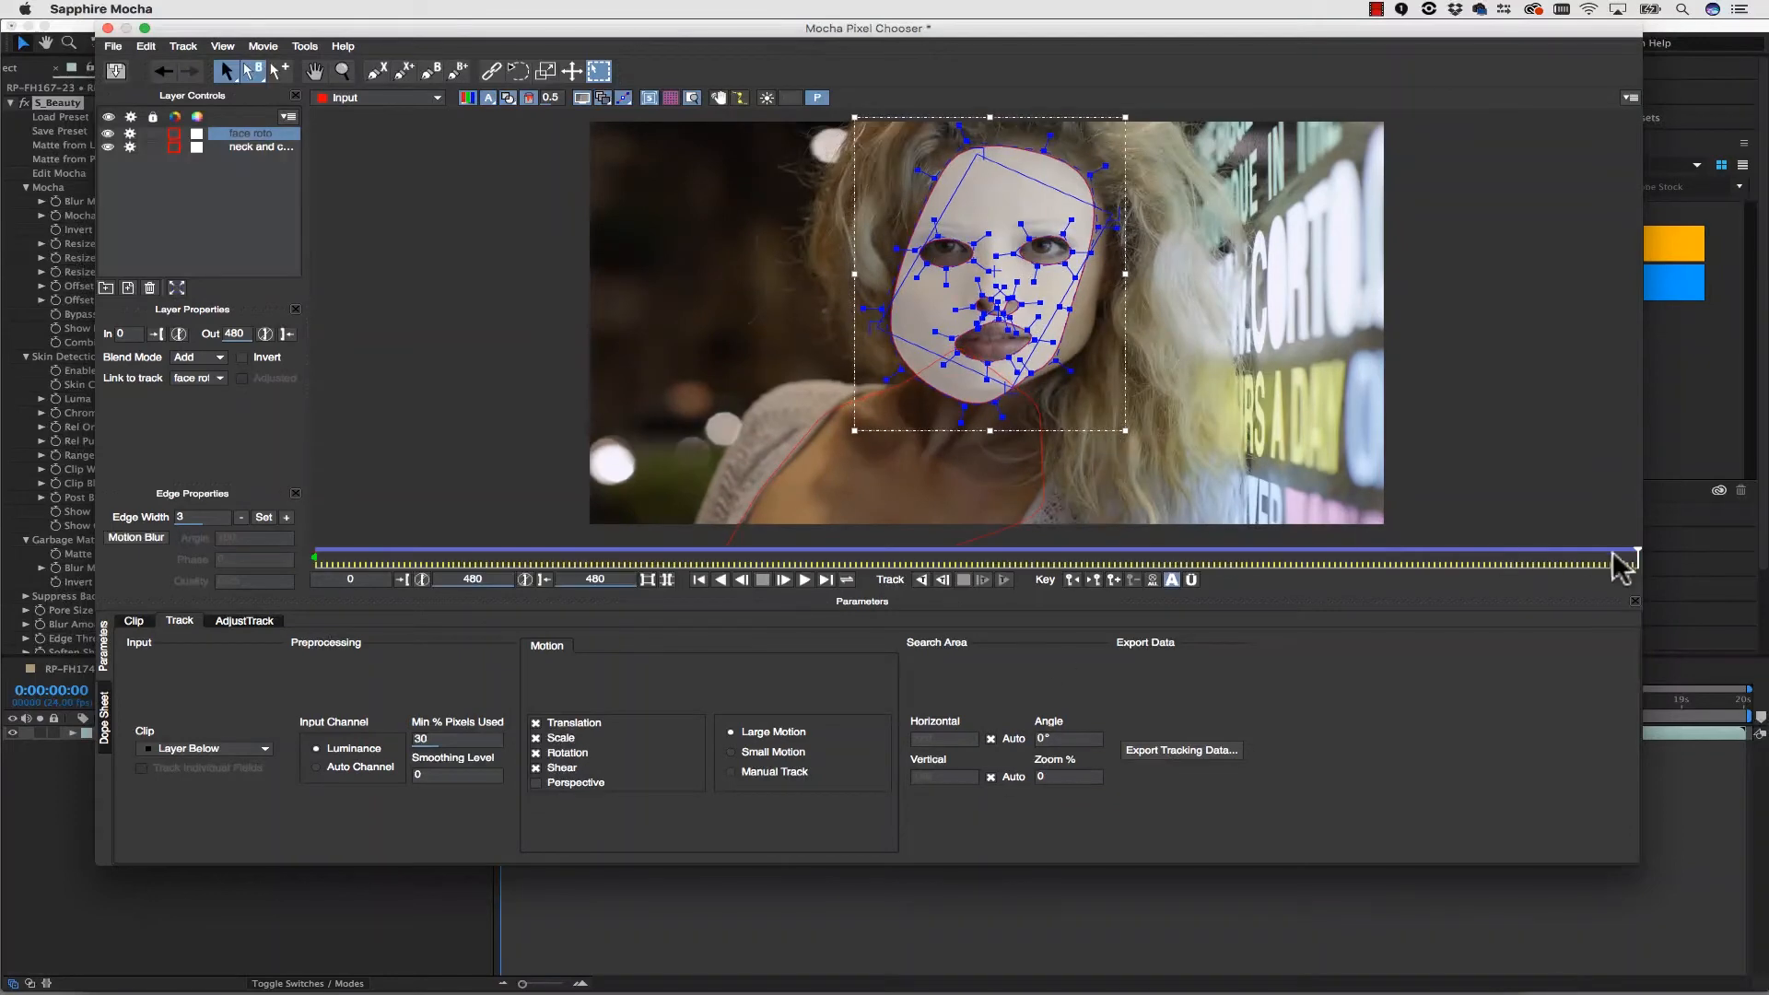
- Reshape the face roto outline around the chin, cheeks and forehead at frame 82 and refine it at frame 43
{"action": "left_click_drag", "start_coordinate": [1371, 579], "coordinate": [537, 531]}
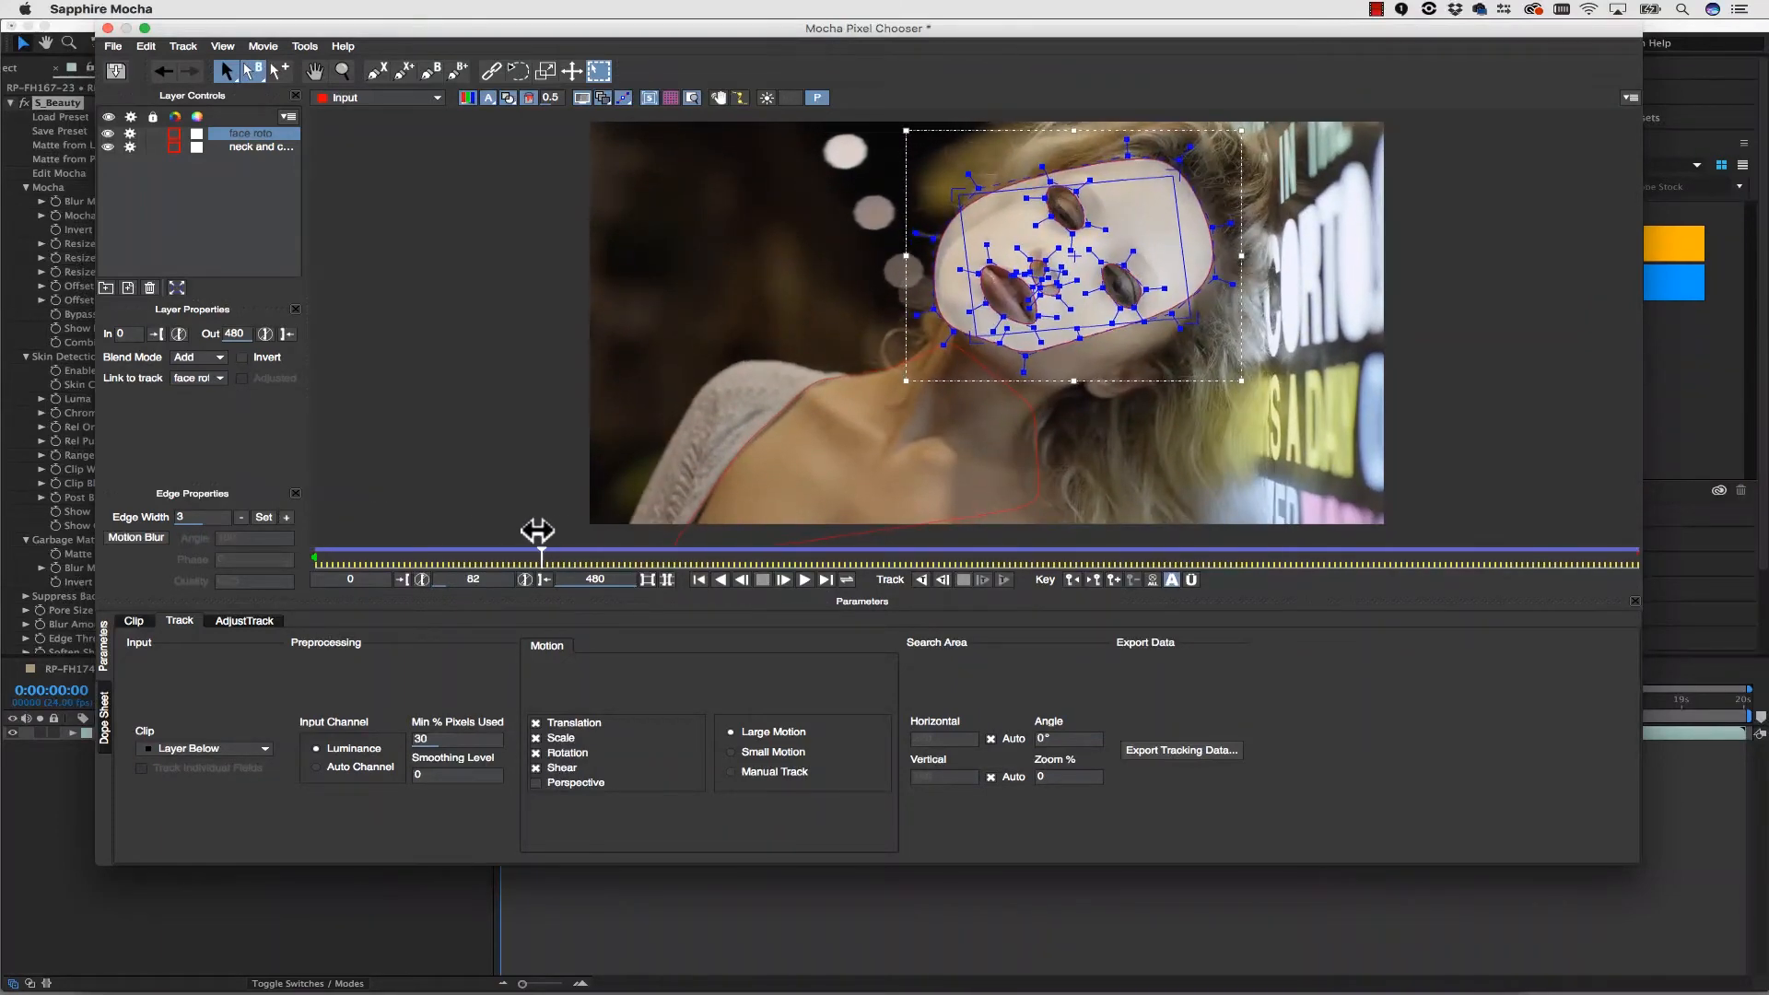
{"action": "left_click_drag", "start_coordinate": [1079, 338], "coordinate": [992, 366]}
{"action": "left_click_drag", "start_coordinate": [978, 188], "coordinate": [1013, 194]}
{"action": "left_click_drag", "start_coordinate": [933, 238], "coordinate": [940, 243]}
{"action": "left_click_drag", "start_coordinate": [1172, 313], "coordinate": [1174, 345]}
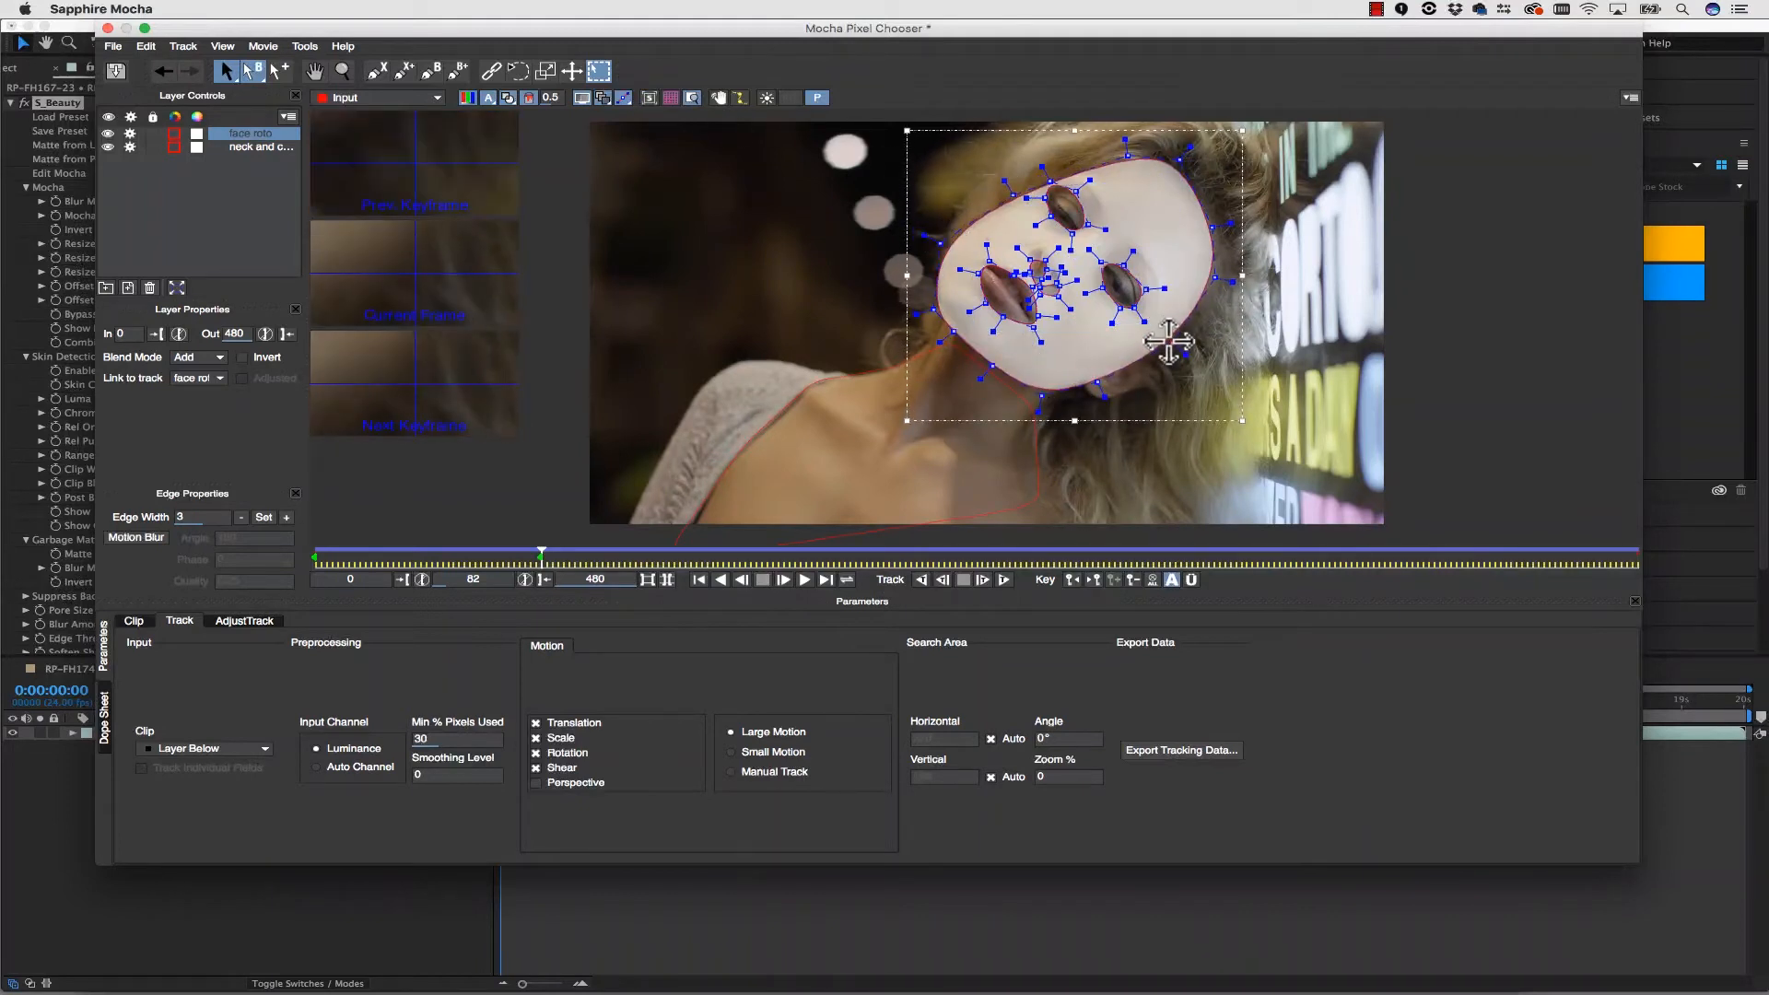
{"action": "left_click_drag", "start_coordinate": [1071, 234], "coordinate": [1018, 266]}
{"action": "left_click_drag", "start_coordinate": [541, 559], "coordinate": [434, 558]}
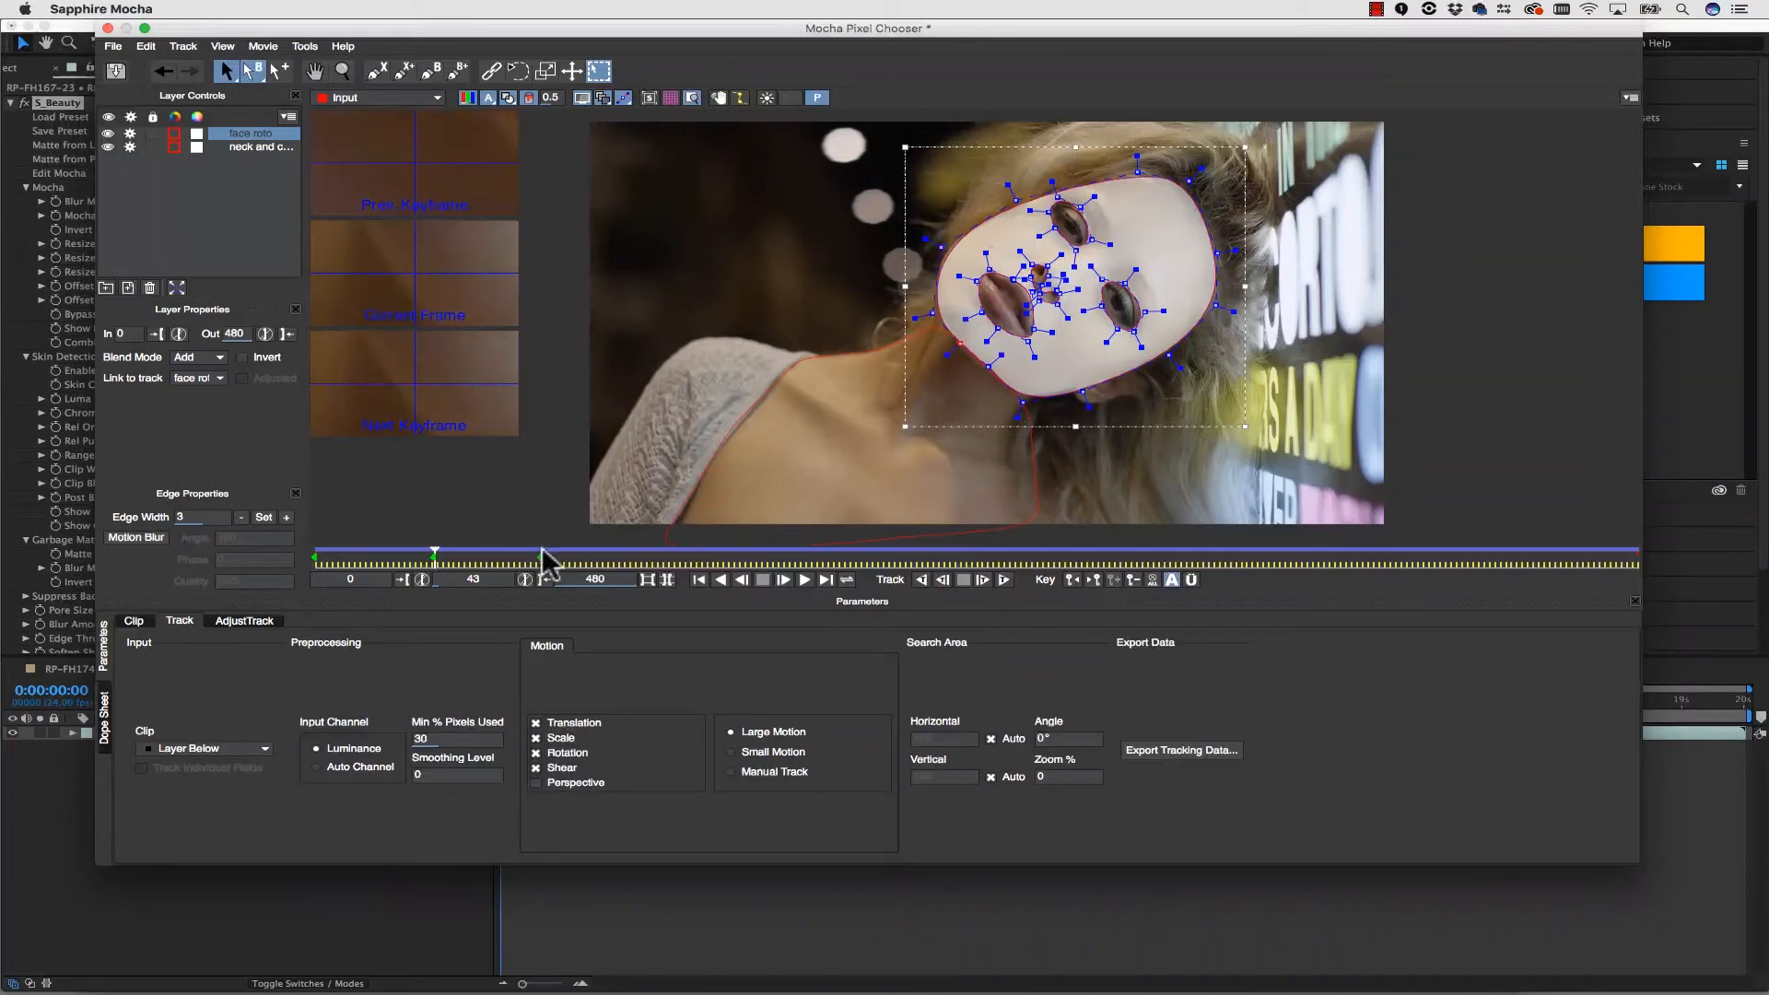
- Reshape the outer face roto spline at frame 196 along the jaw, cheek and forehead
{"action": "left_click_drag", "start_coordinate": [548, 564], "coordinate": [854, 572]}
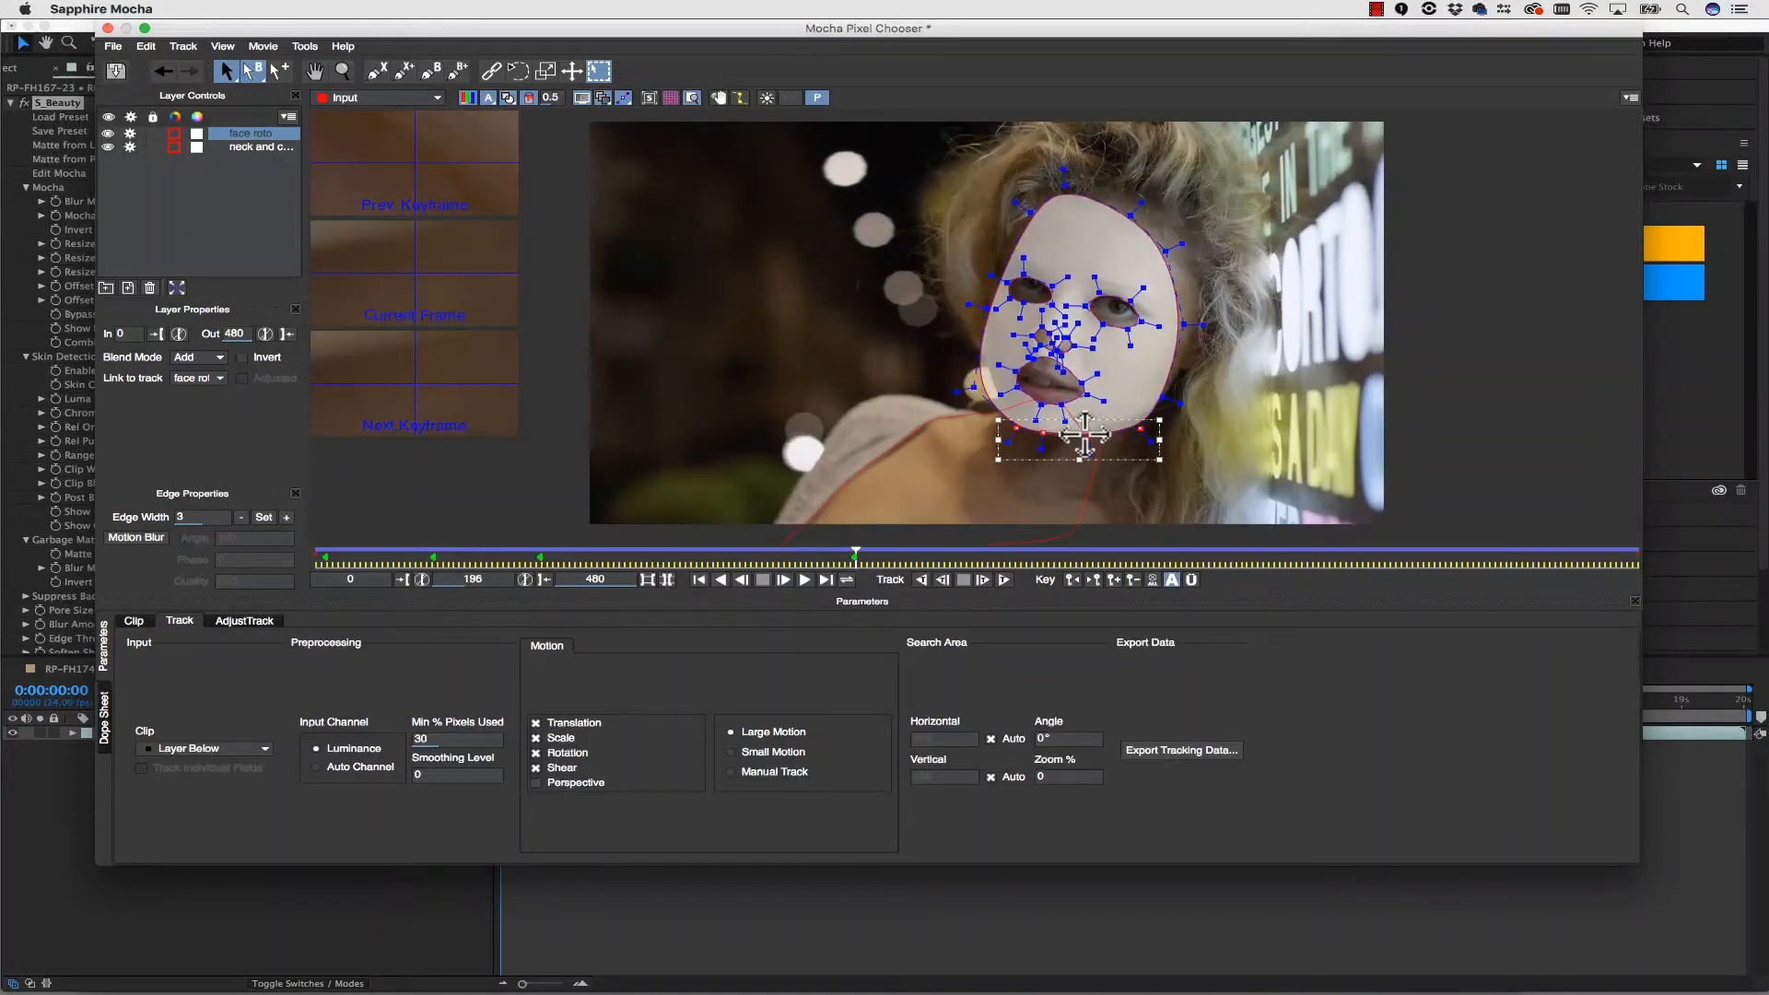
{"action": "left_click_drag", "start_coordinate": [1140, 428], "coordinate": [1161, 411]}
{"action": "left_click_drag", "start_coordinate": [1184, 324], "coordinate": [1203, 328]}
{"action": "left_click_drag", "start_coordinate": [1165, 251], "coordinate": [1145, 193]}
{"action": "left_click_drag", "start_coordinate": [1065, 185], "coordinate": [1063, 193]}
- Refine the eye, nose and mouth splines and the nearby jaw edge of face roto at frame 196
{"action": "left_click_drag", "start_coordinate": [961, 241], "coordinate": [1168, 346]}
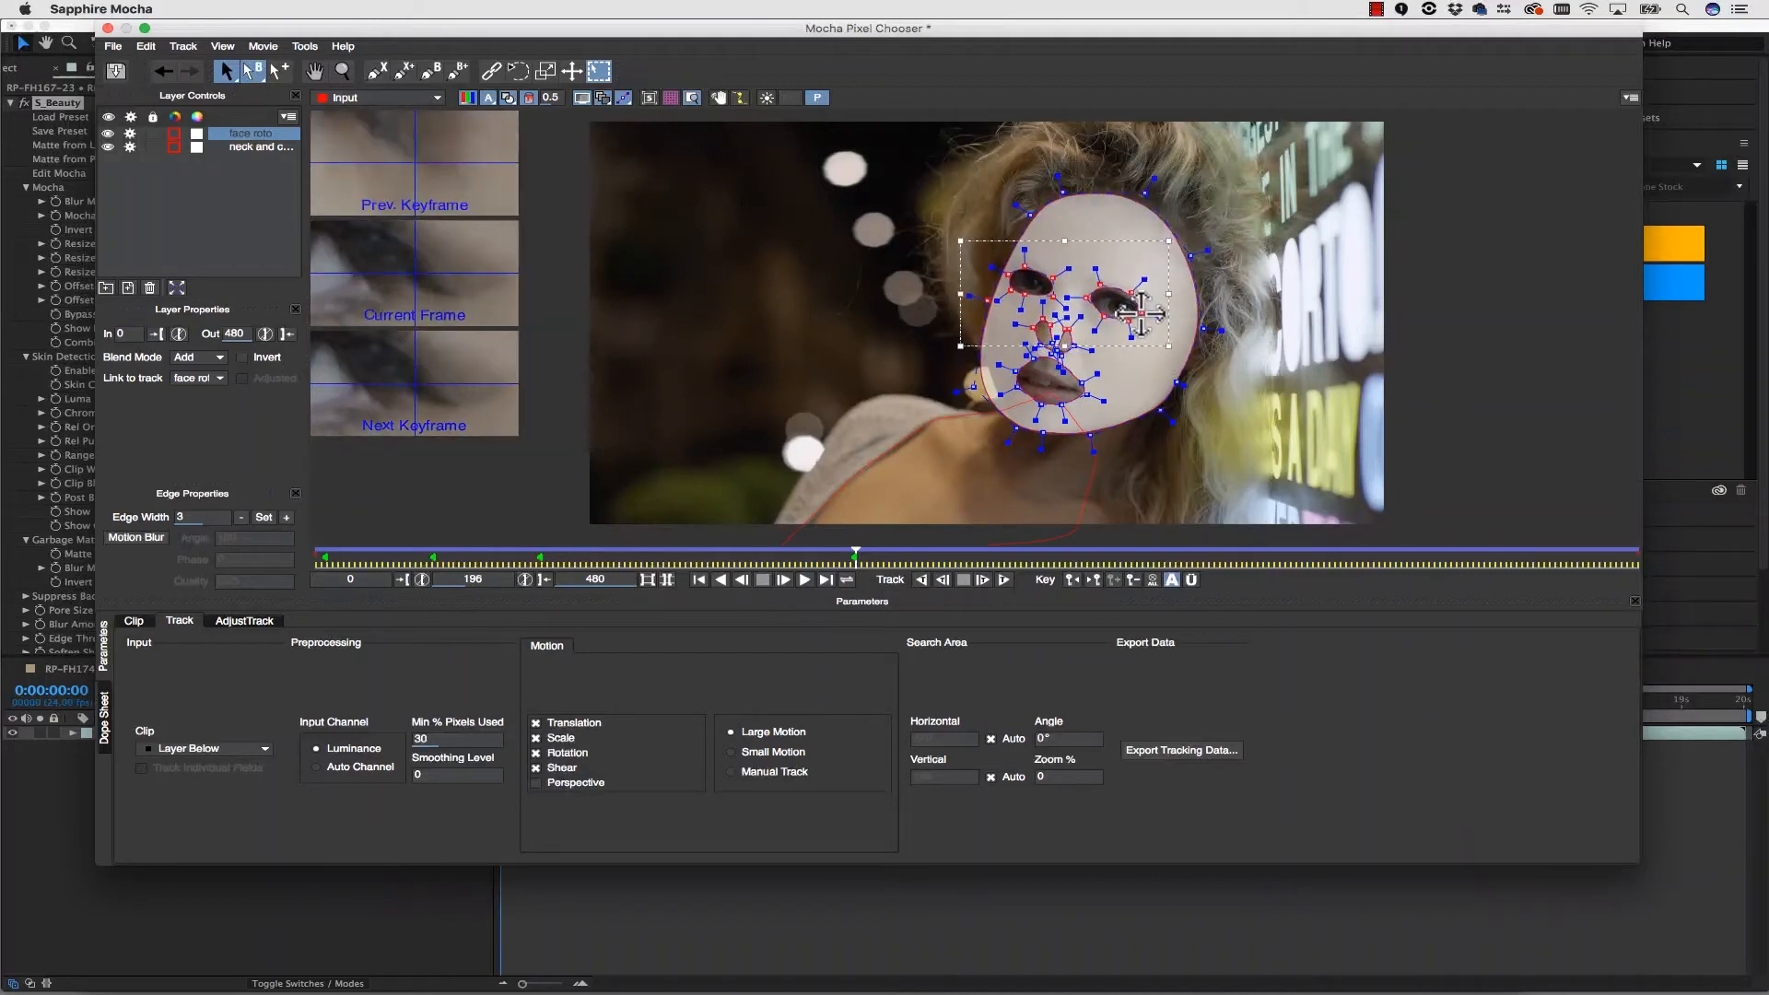
{"action": "left_click_drag", "start_coordinate": [1019, 308], "coordinate": [1008, 372]}
{"action": "left_click", "coordinate": [1118, 343]}
{"action": "left_click", "coordinate": [1047, 400]}
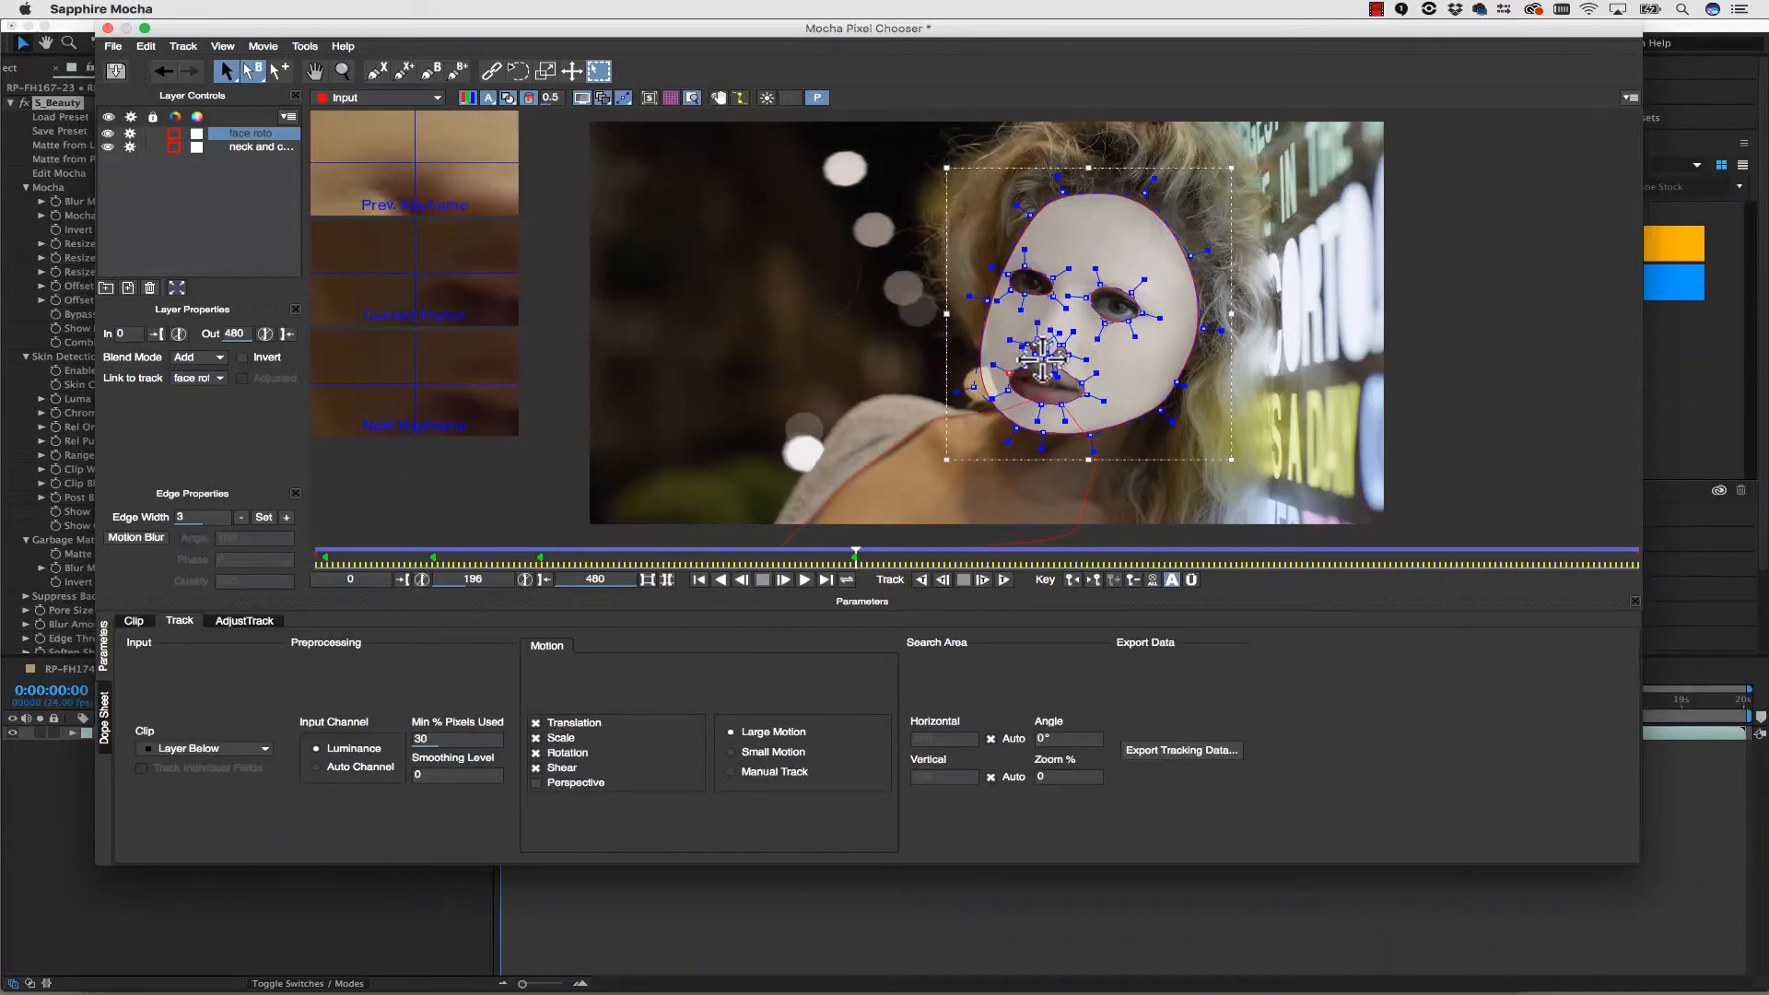
{"action": "left_click_drag", "start_coordinate": [856, 553], "coordinate": [877, 558]}
{"action": "left_click", "coordinate": [1070, 581]}
{"action": "left_click_drag", "start_coordinate": [974, 386], "coordinate": [985, 378]}
- Adjust the cheek-side points of the face roto outline at frame 325
{"action": "left_click_drag", "start_coordinate": [855, 555], "coordinate": [1210, 558]}
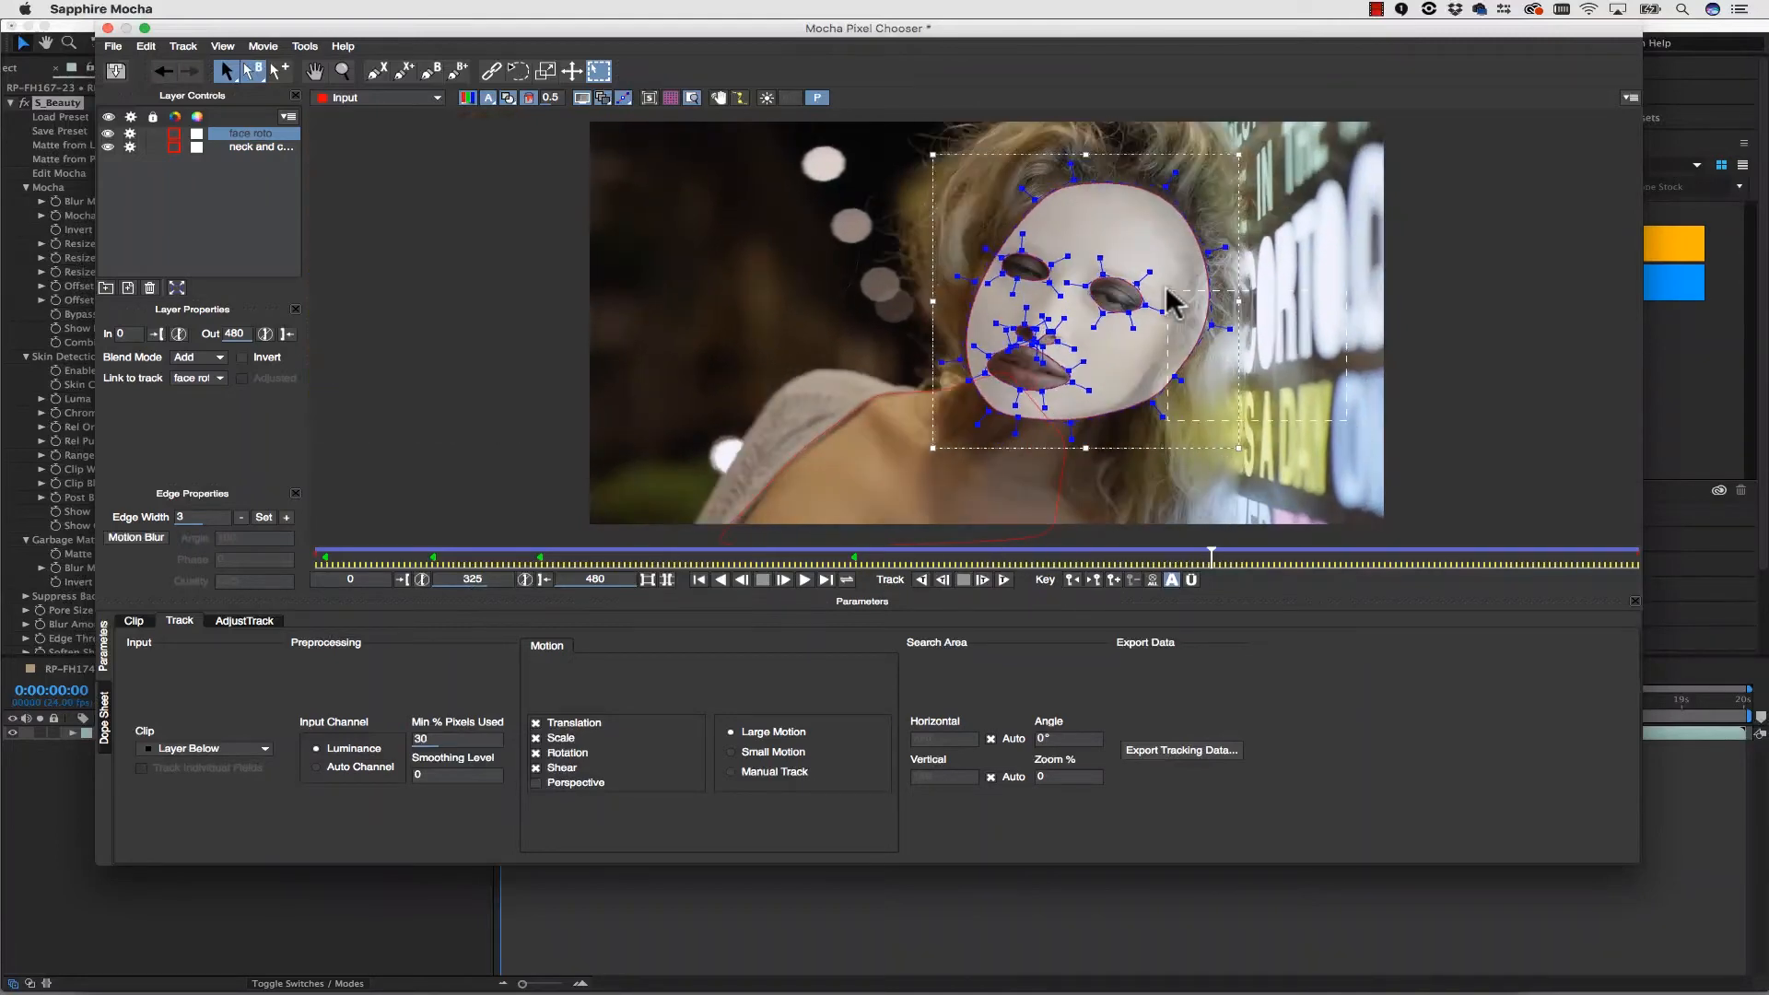
{"action": "left_click_drag", "start_coordinate": [1158, 267], "coordinate": [1221, 387]}
{"action": "left_click_drag", "start_coordinate": [1201, 323], "coordinate": [1185, 320]}
- Reshape the face roto outline point by point to fit the forehead, temples and jaw at frame 394
{"action": "left_click_drag", "start_coordinate": [1208, 557], "coordinate": [1400, 556]}
{"action": "left_click_drag", "start_coordinate": [808, 177], "coordinate": [971, 330]}
{"action": "left_click_drag", "start_coordinate": [961, 241], "coordinate": [938, 239]}
{"action": "left_click_drag", "start_coordinate": [975, 175], "coordinate": [1071, 118]}
{"action": "mouse_move", "coordinate": [1061, 129]}
{"action": "left_mouse_down"}
{"action": "mouse_move", "coordinate": [1038, 123]}
{"action": "mouse_move", "coordinate": [1057, 131]}
{"action": "left_mouse_up"}
{"action": "left_click_drag", "start_coordinate": [1057, 131], "coordinate": [1034, 128]}
{"action": "left_click_drag", "start_coordinate": [1153, 130], "coordinate": [1140, 136]}
{"action": "left_click_drag", "start_coordinate": [1198, 193], "coordinate": [1172, 192]}
{"action": "left_click_drag", "start_coordinate": [1181, 260], "coordinate": [1134, 311]}
{"action": "left_click_drag", "start_coordinate": [1126, 348], "coordinate": [1123, 349]}
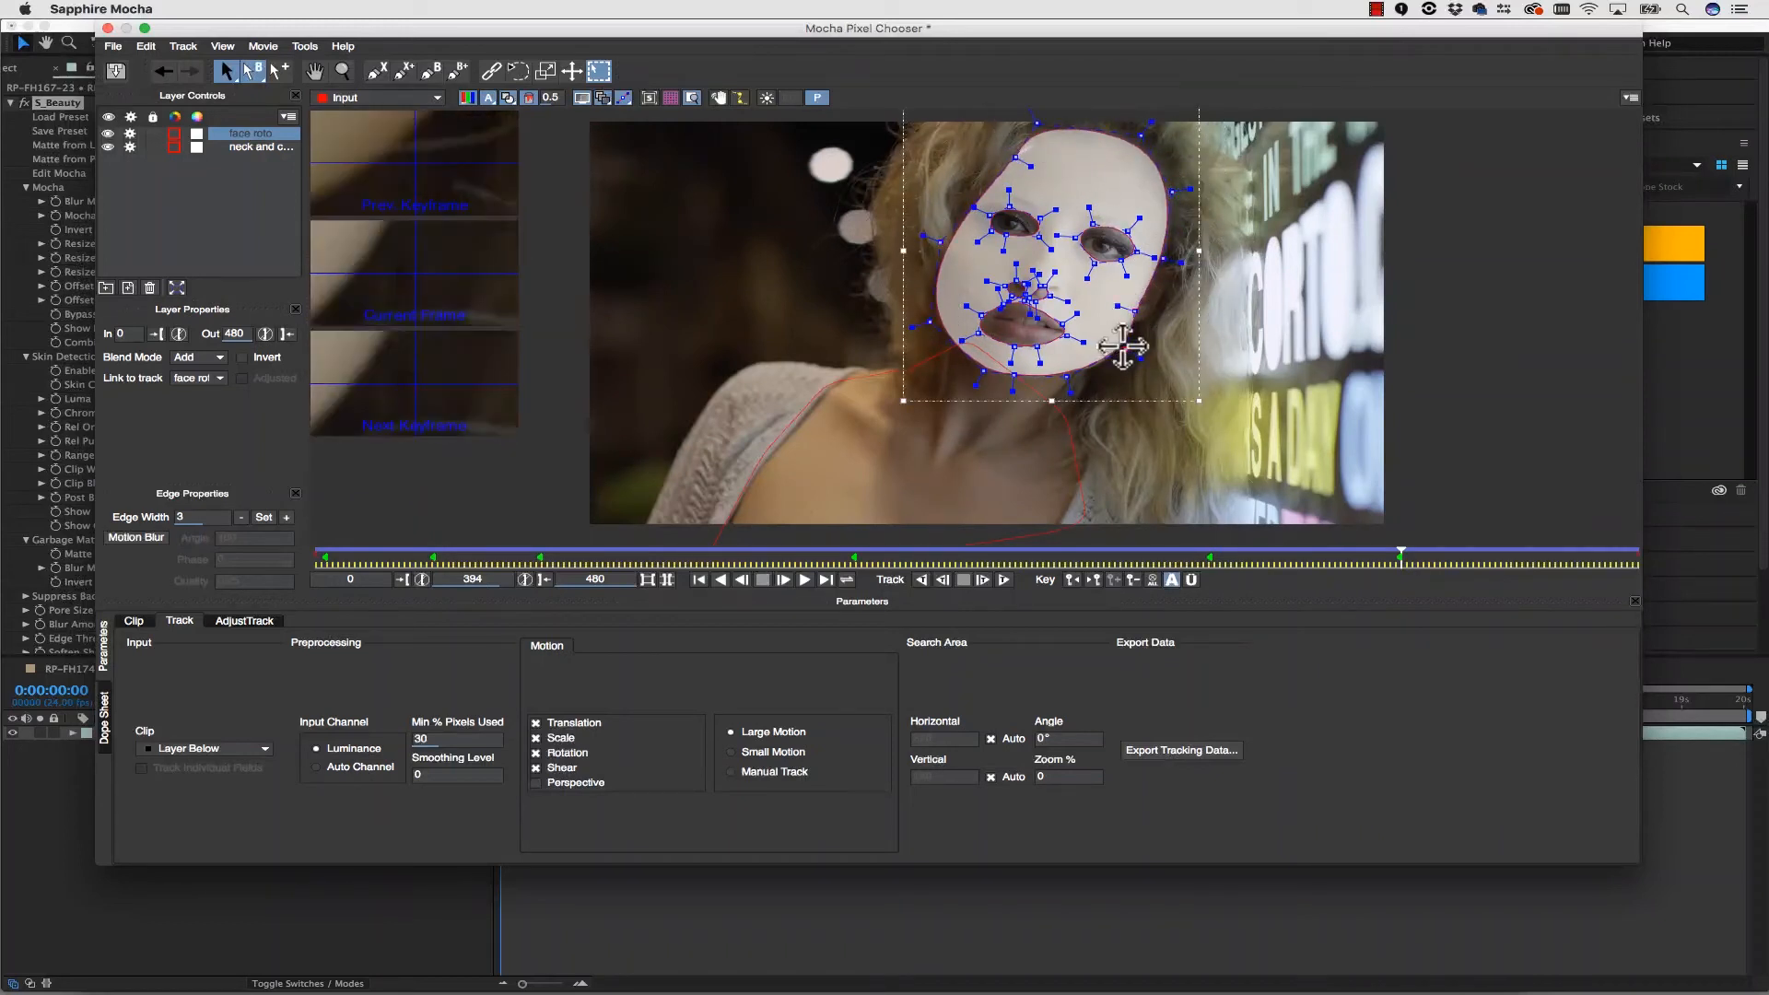
{"action": "left_click_drag", "start_coordinate": [929, 322], "coordinate": [933, 317]}
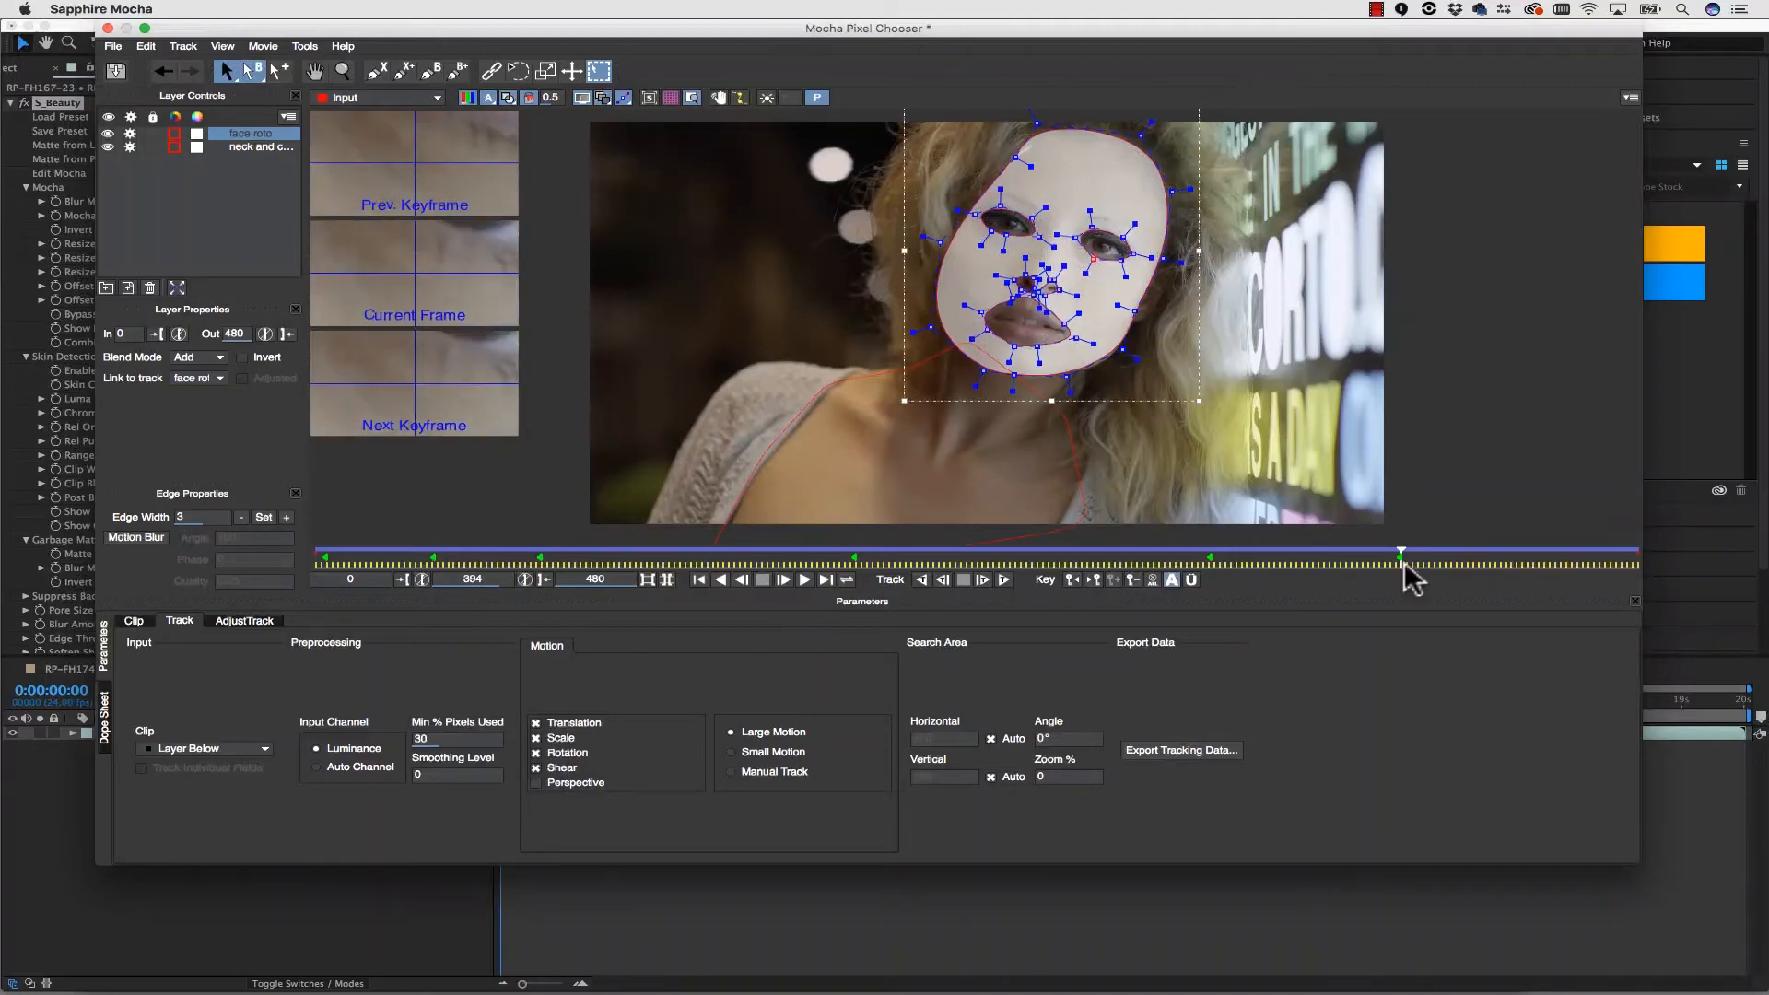
- Adjust the neck and chest spline to the moving body at intermediate frames through frame 480
{"action": "left_click_drag", "start_coordinate": [1401, 560], "coordinate": [693, 515]}
{"action": "left_click_drag", "start_coordinate": [911, 465], "coordinate": [904, 403]}
{"action": "left_click", "coordinate": [901, 402]}
{"action": "left_click_drag", "start_coordinate": [695, 562], "coordinate": [1725, 556]}
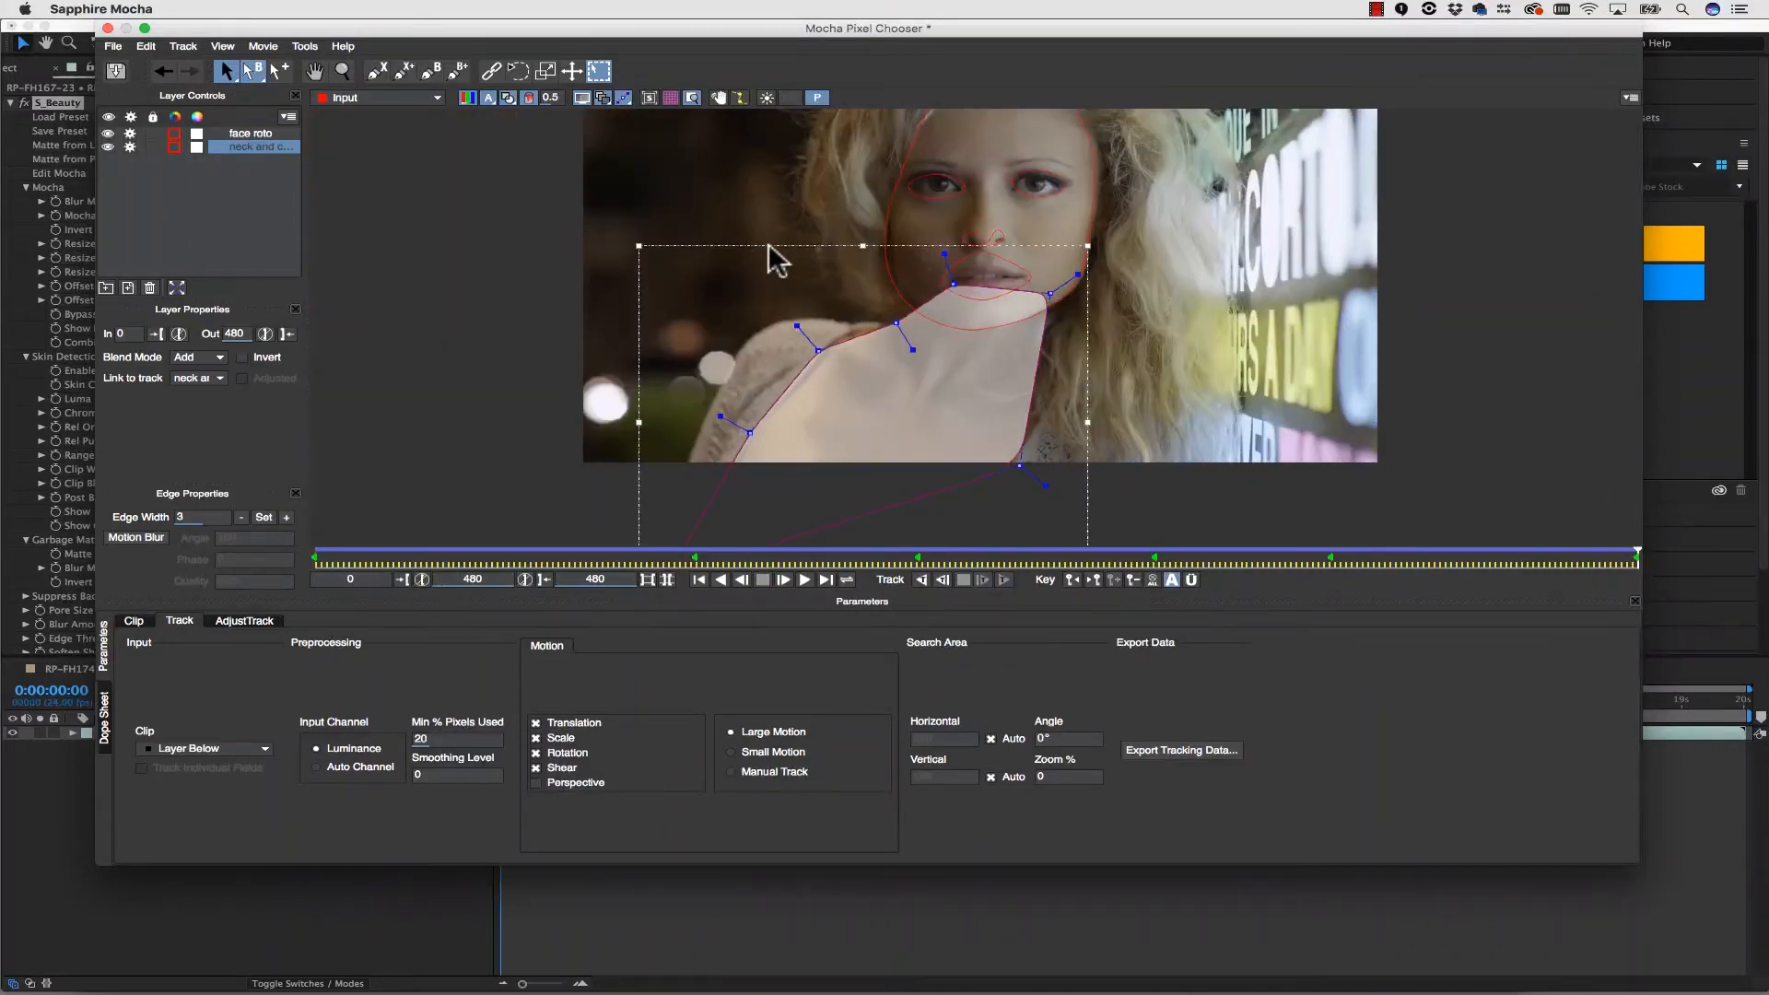
- Play back the end of the track, hide the layer mattes and show the planar surface for face roto
{"action": "left_click", "coordinate": [1036, 214]}
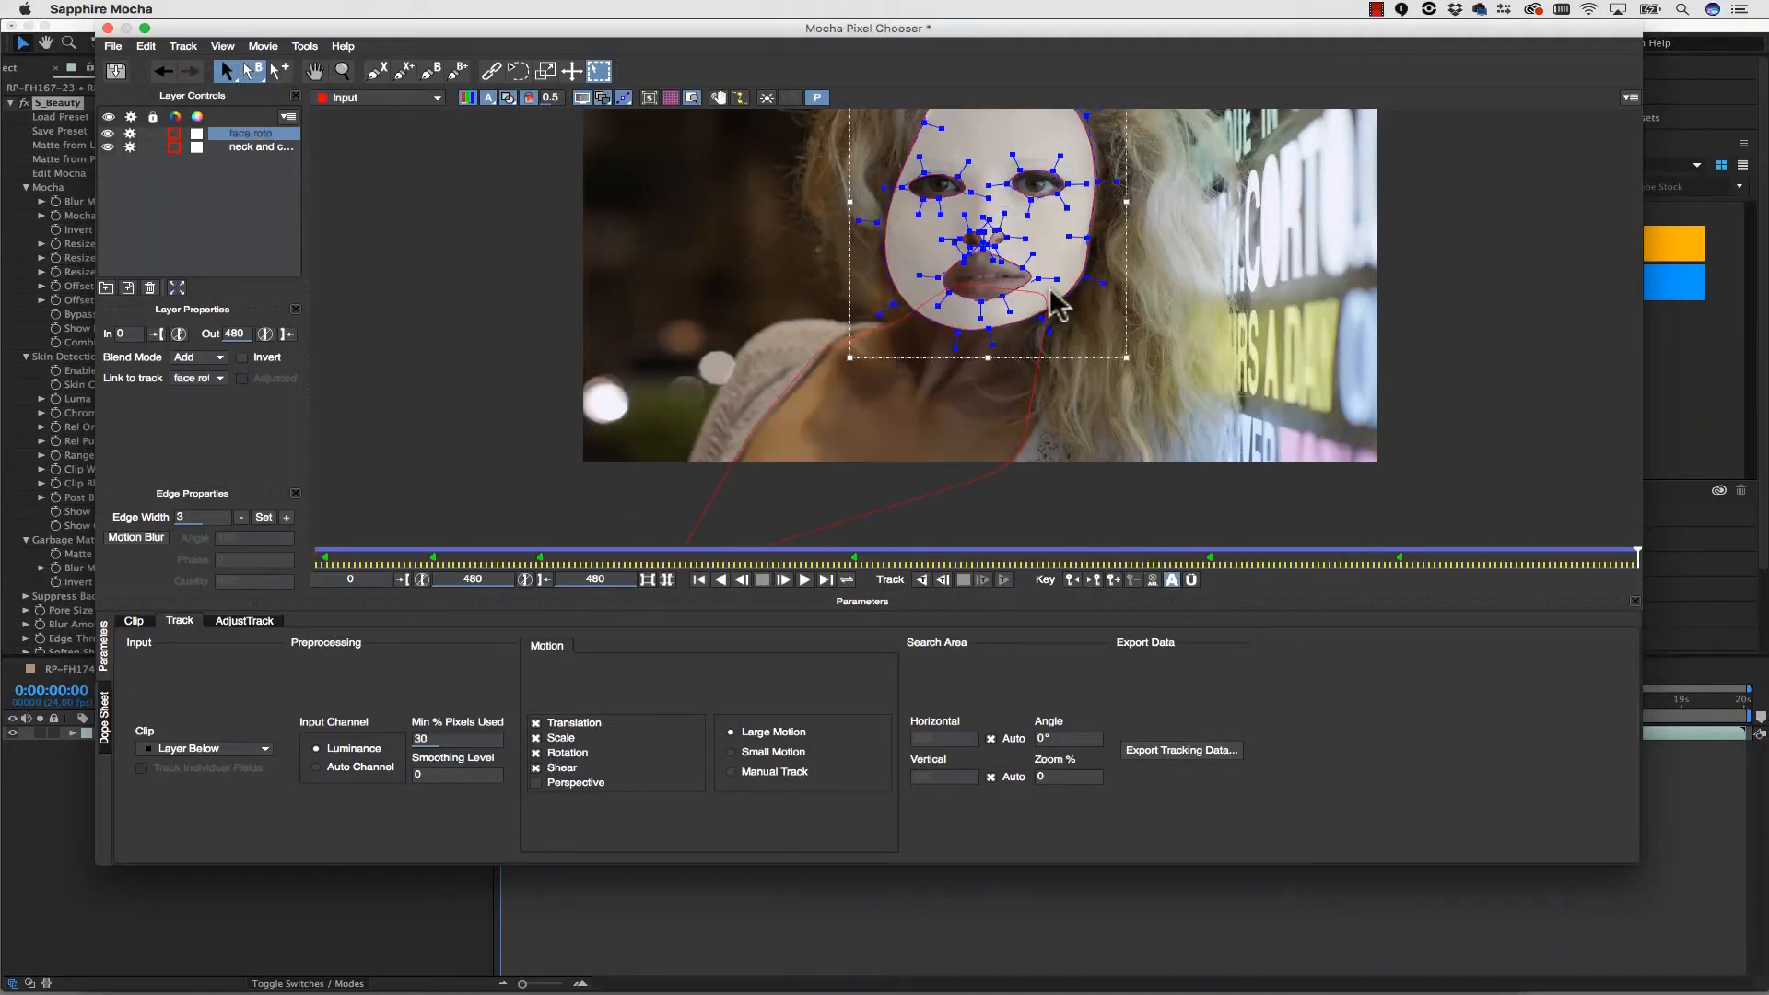
{"action": "key", "text": "space"}
{"action": "key", "text": "space"}
{"action": "left_click", "coordinate": [315, 71]}
{"action": "left_click_drag", "start_coordinate": [1024, 256], "coordinate": [1004, 316]}
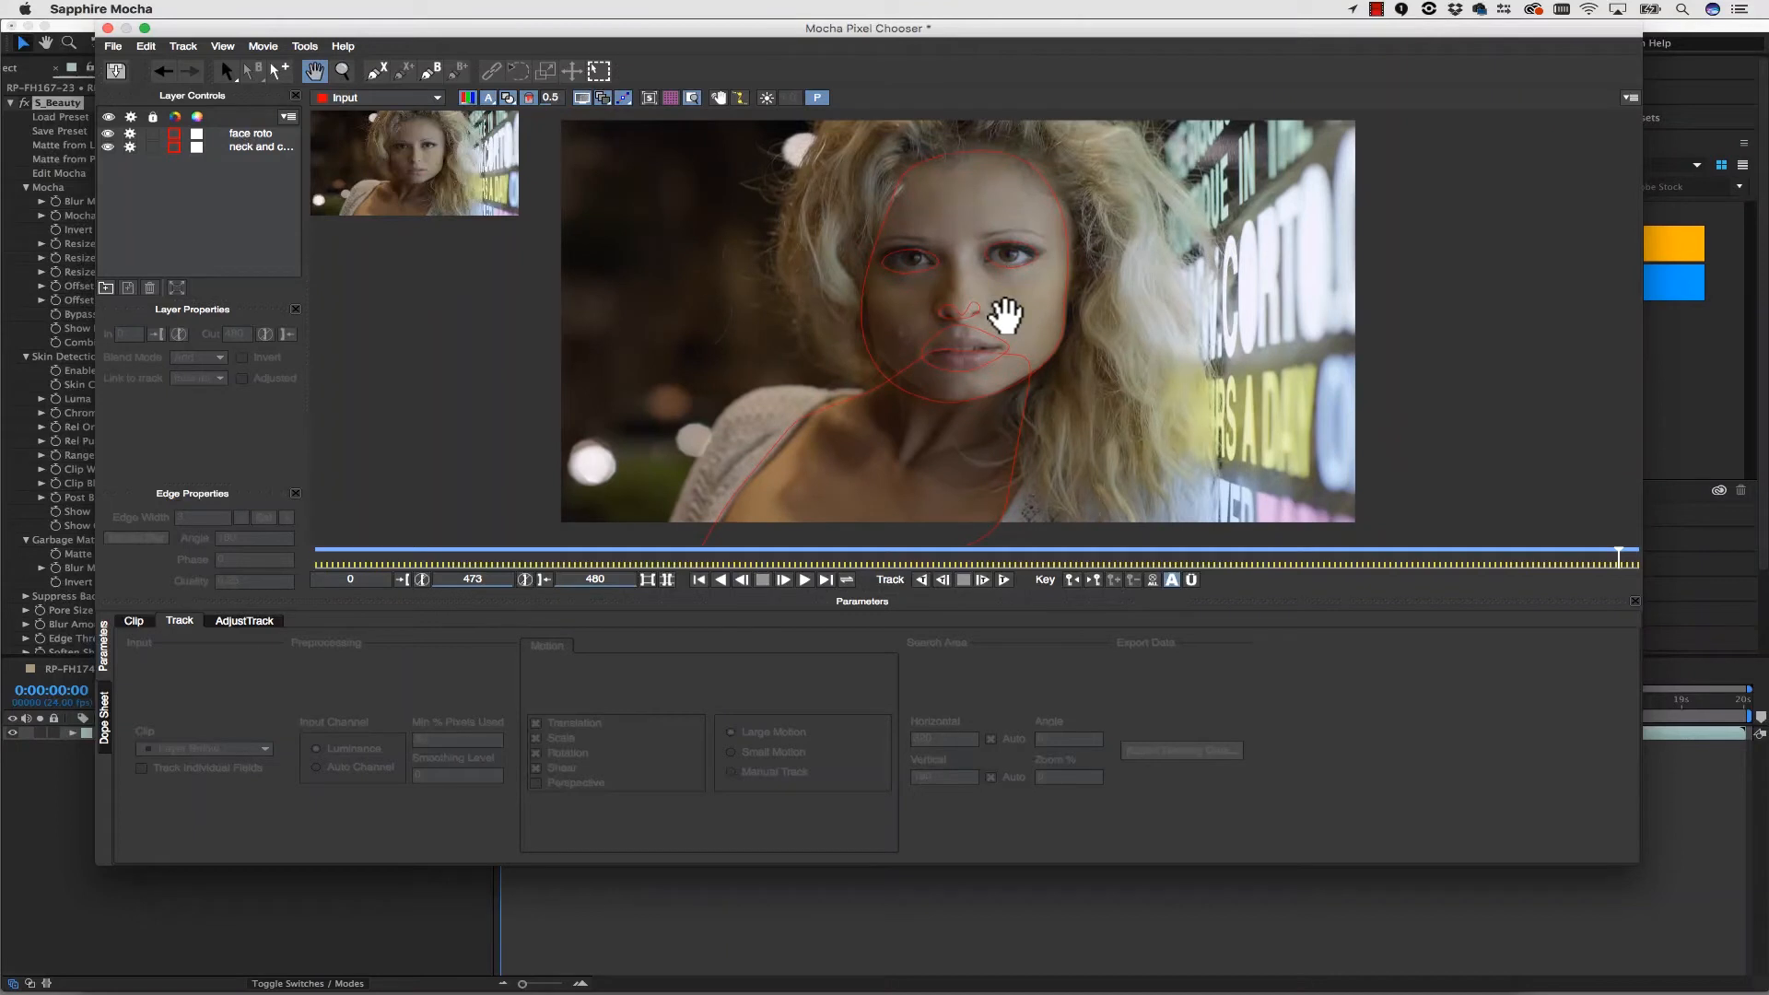
{"action": "left_click", "coordinate": [341, 70]}
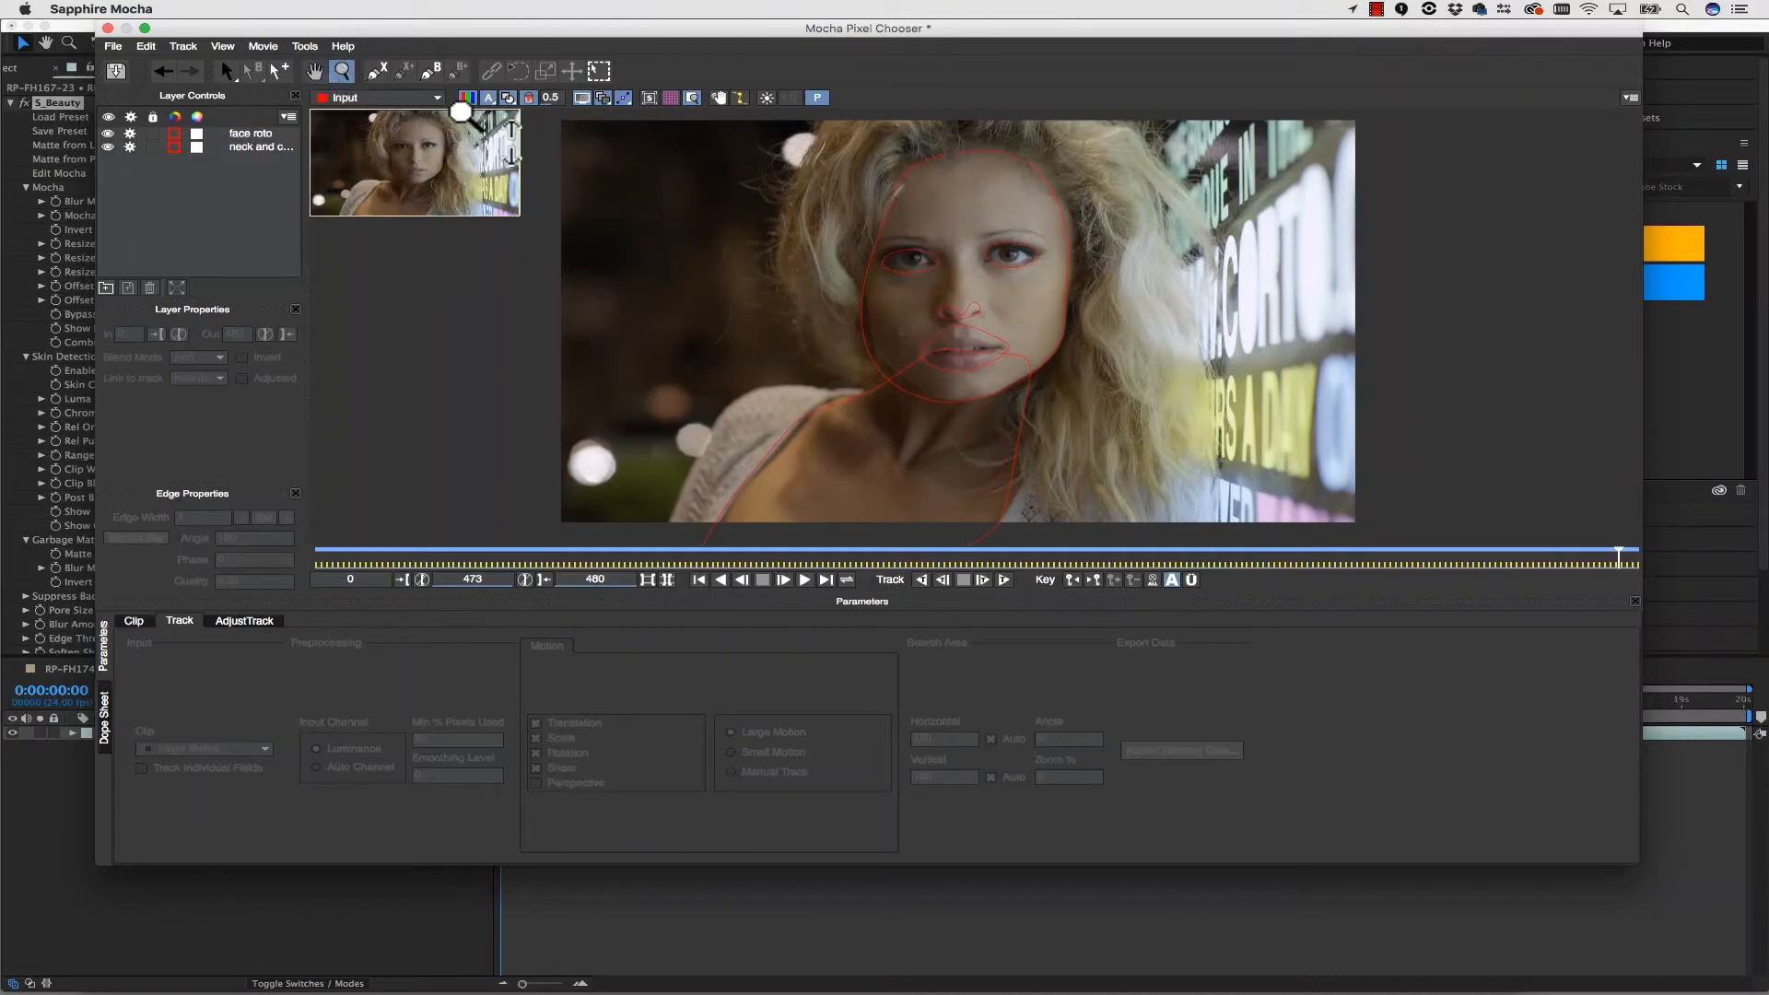
{"action": "left_click_drag", "start_coordinate": [913, 211], "coordinate": [1058, 185]}
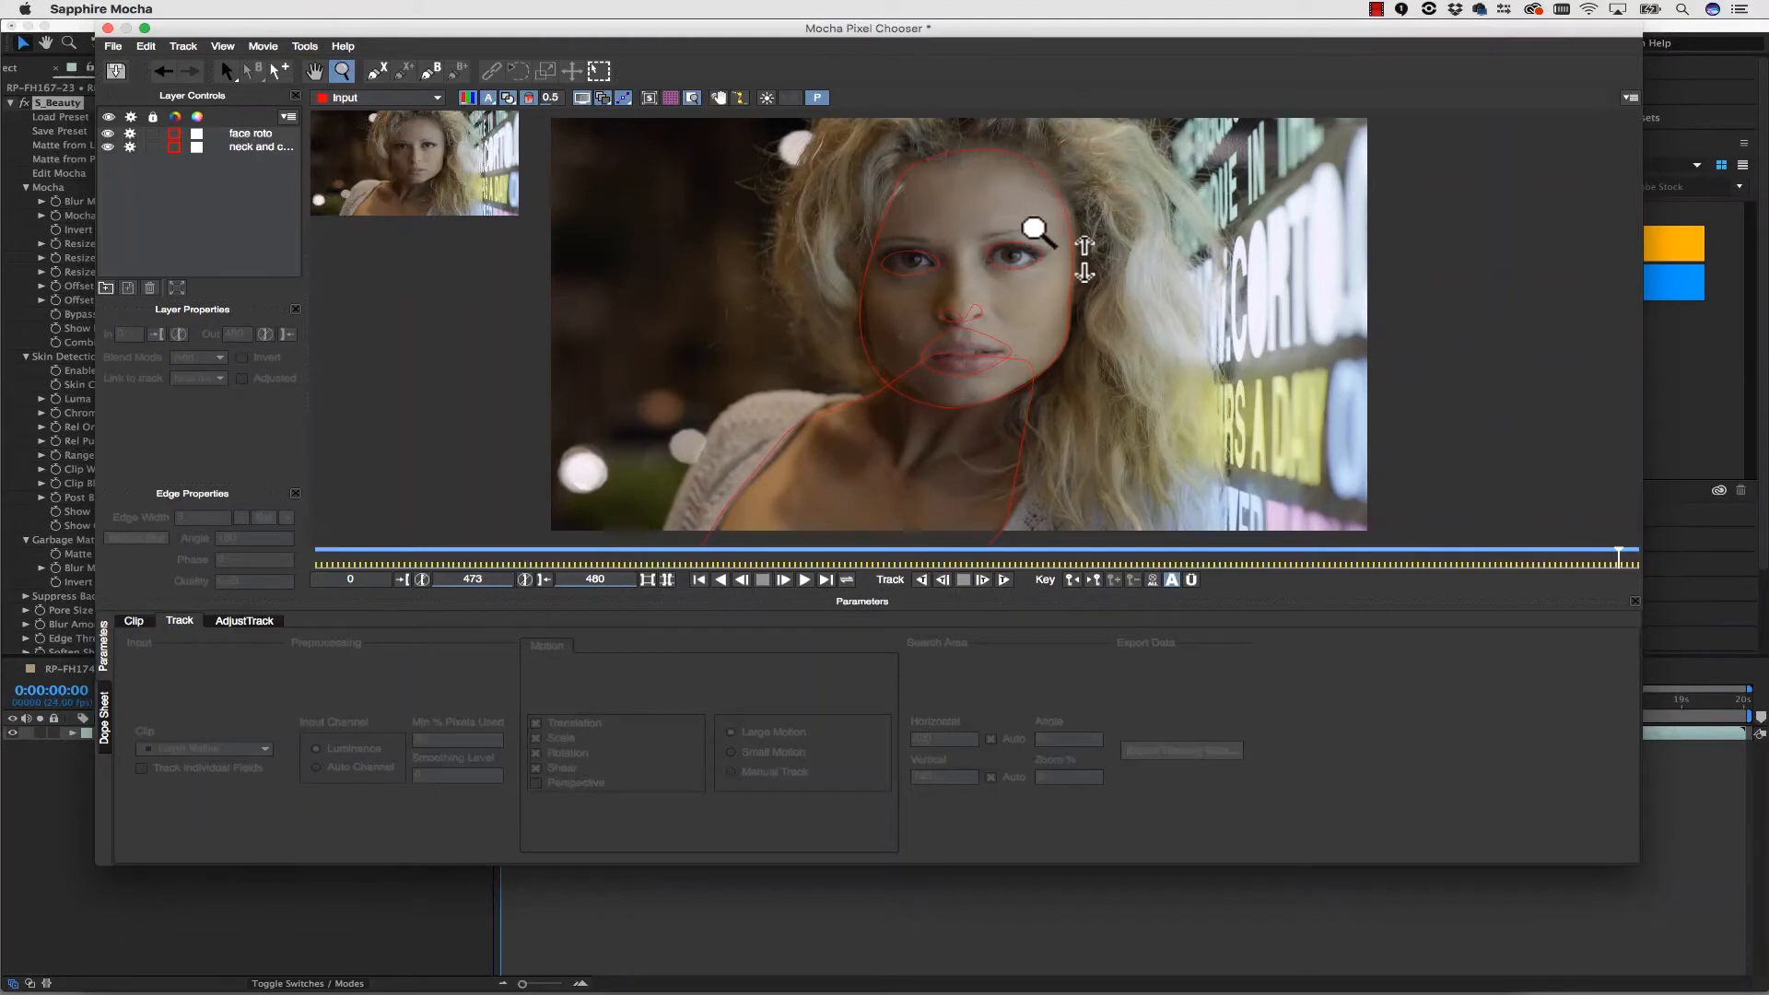
{"action": "key", "text": "s"}
{"action": "left_click", "coordinate": [901, 176]}
{"action": "left_click", "coordinate": [507, 98]}
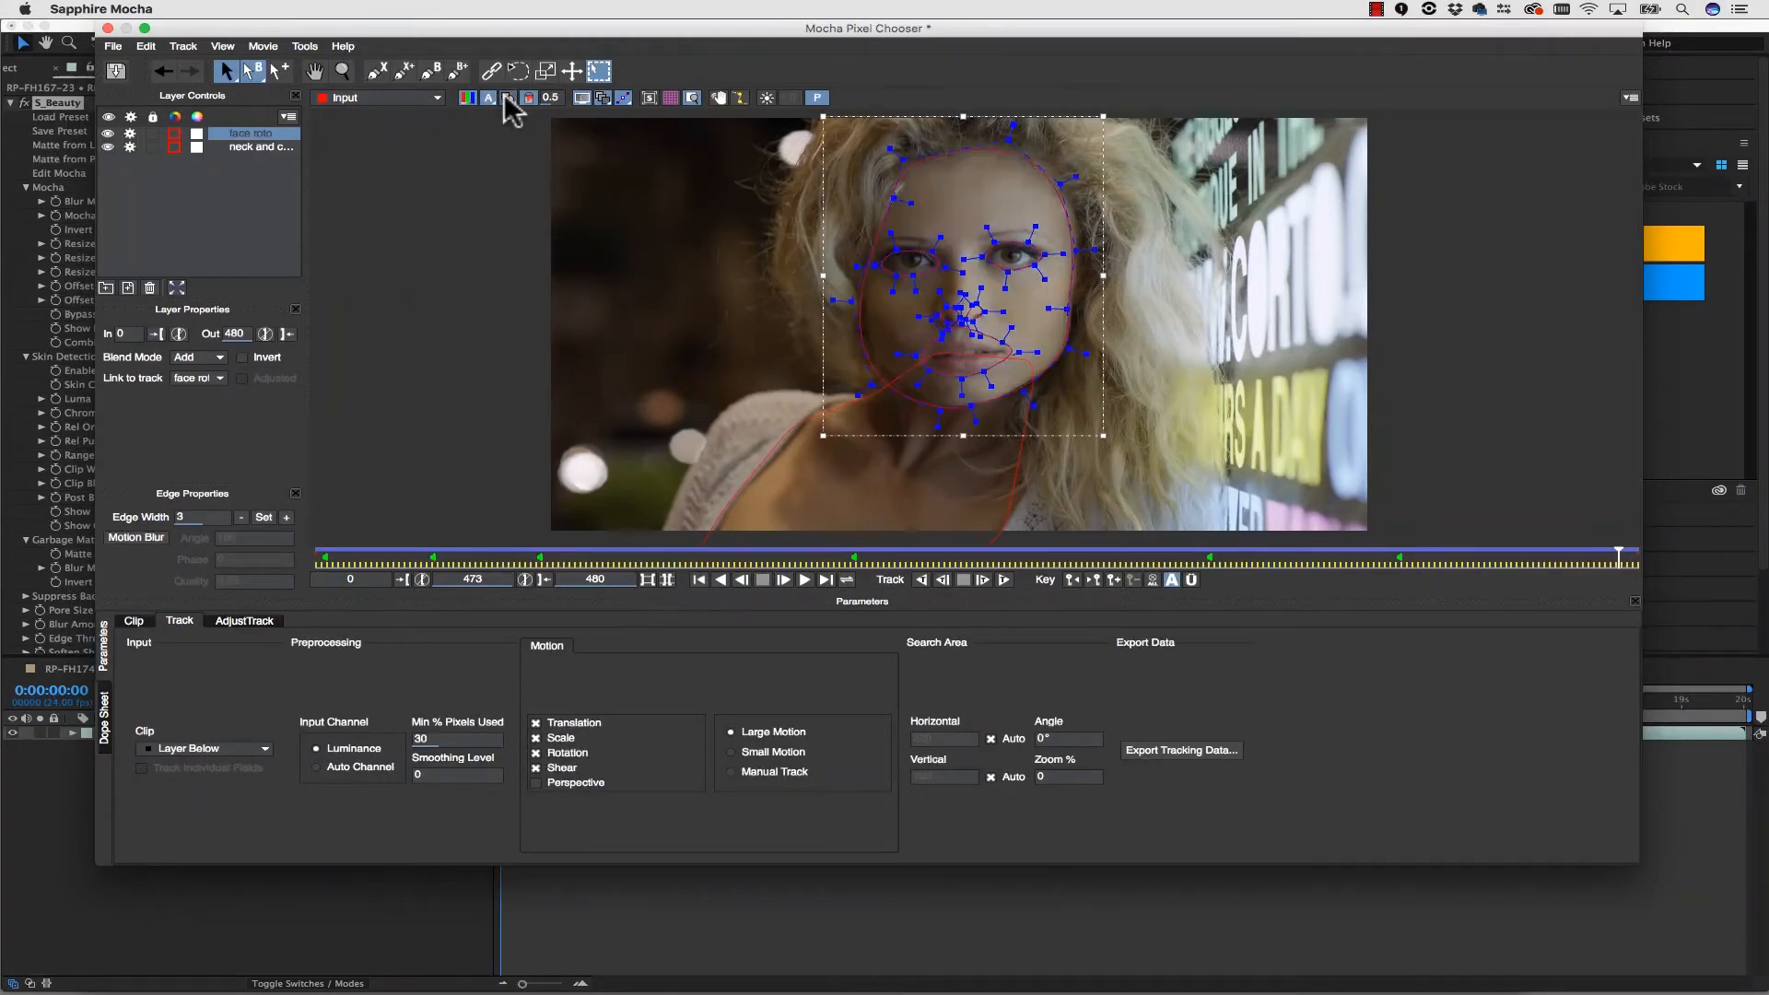
{"action": "left_click", "coordinate": [650, 98]}
- Move the planar surface corners into a small rectangle on the forehead and scrub to frame 480 to check it
{"action": "left_click_drag", "start_coordinate": [942, 168], "coordinate": [925, 173]}
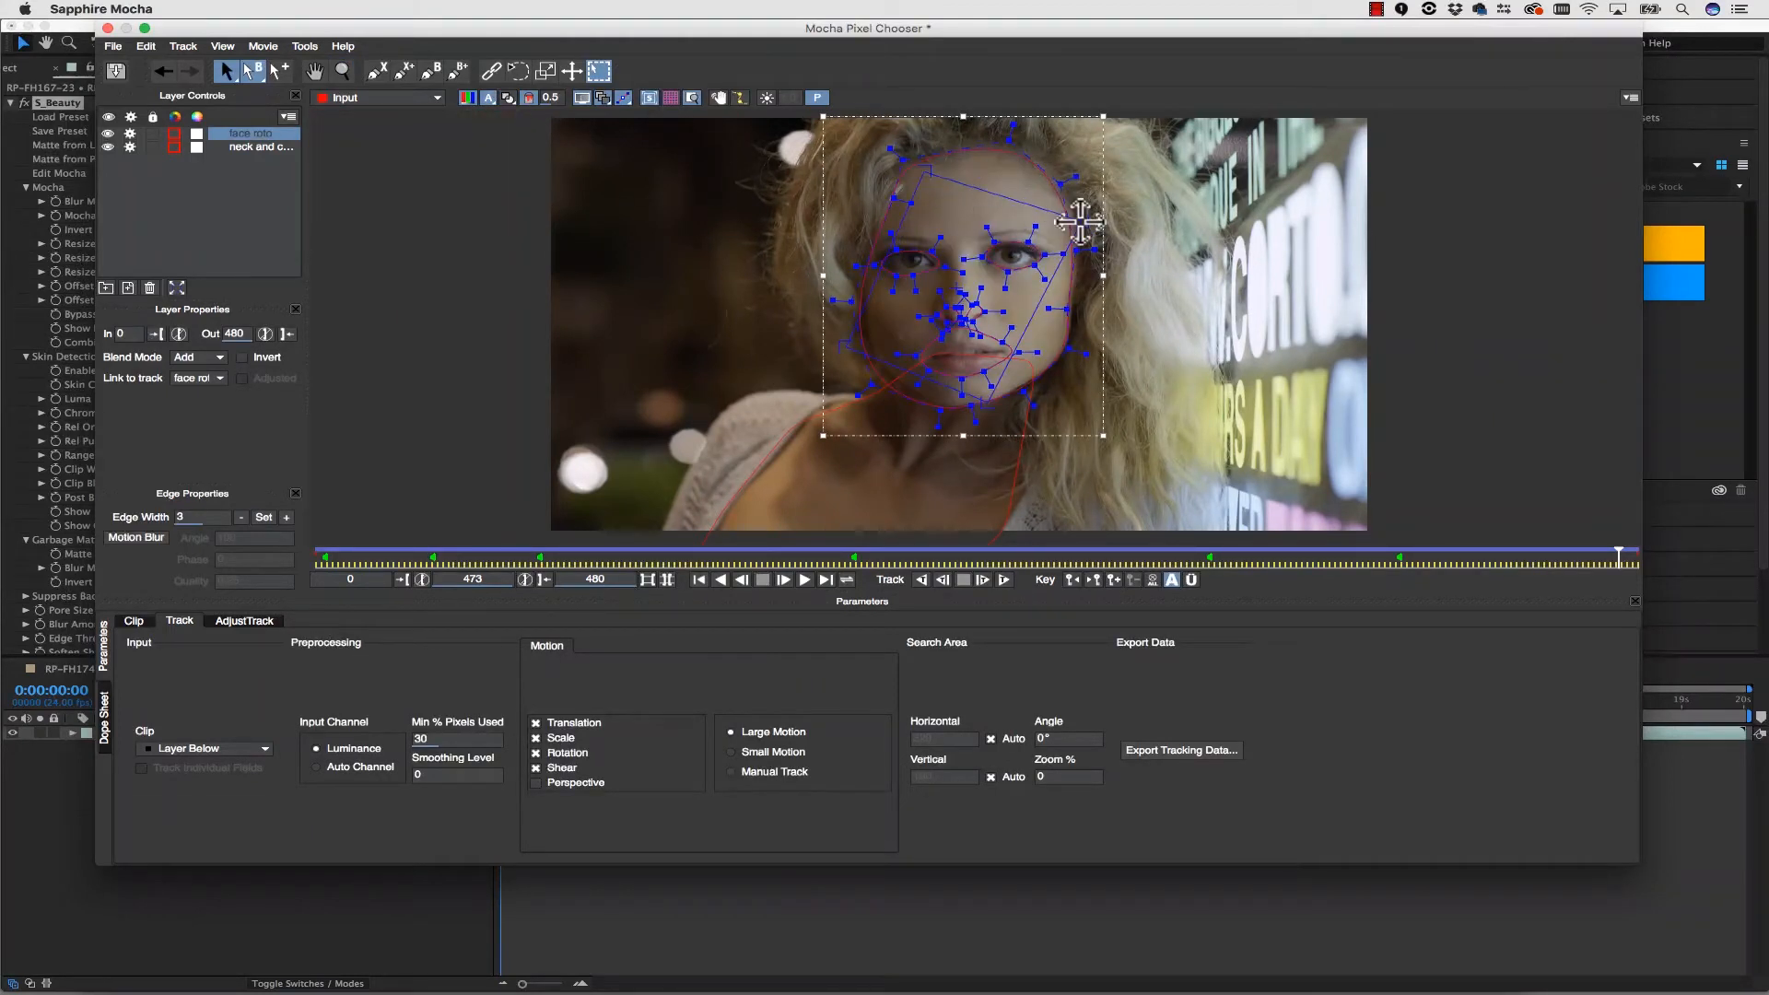
{"action": "left_click_drag", "start_coordinate": [1083, 221], "coordinate": [1016, 175]}
{"action": "left_click_drag", "start_coordinate": [984, 405], "coordinate": [1015, 223]}
{"action": "left_click_drag", "start_coordinate": [853, 346], "coordinate": [1020, 174]}
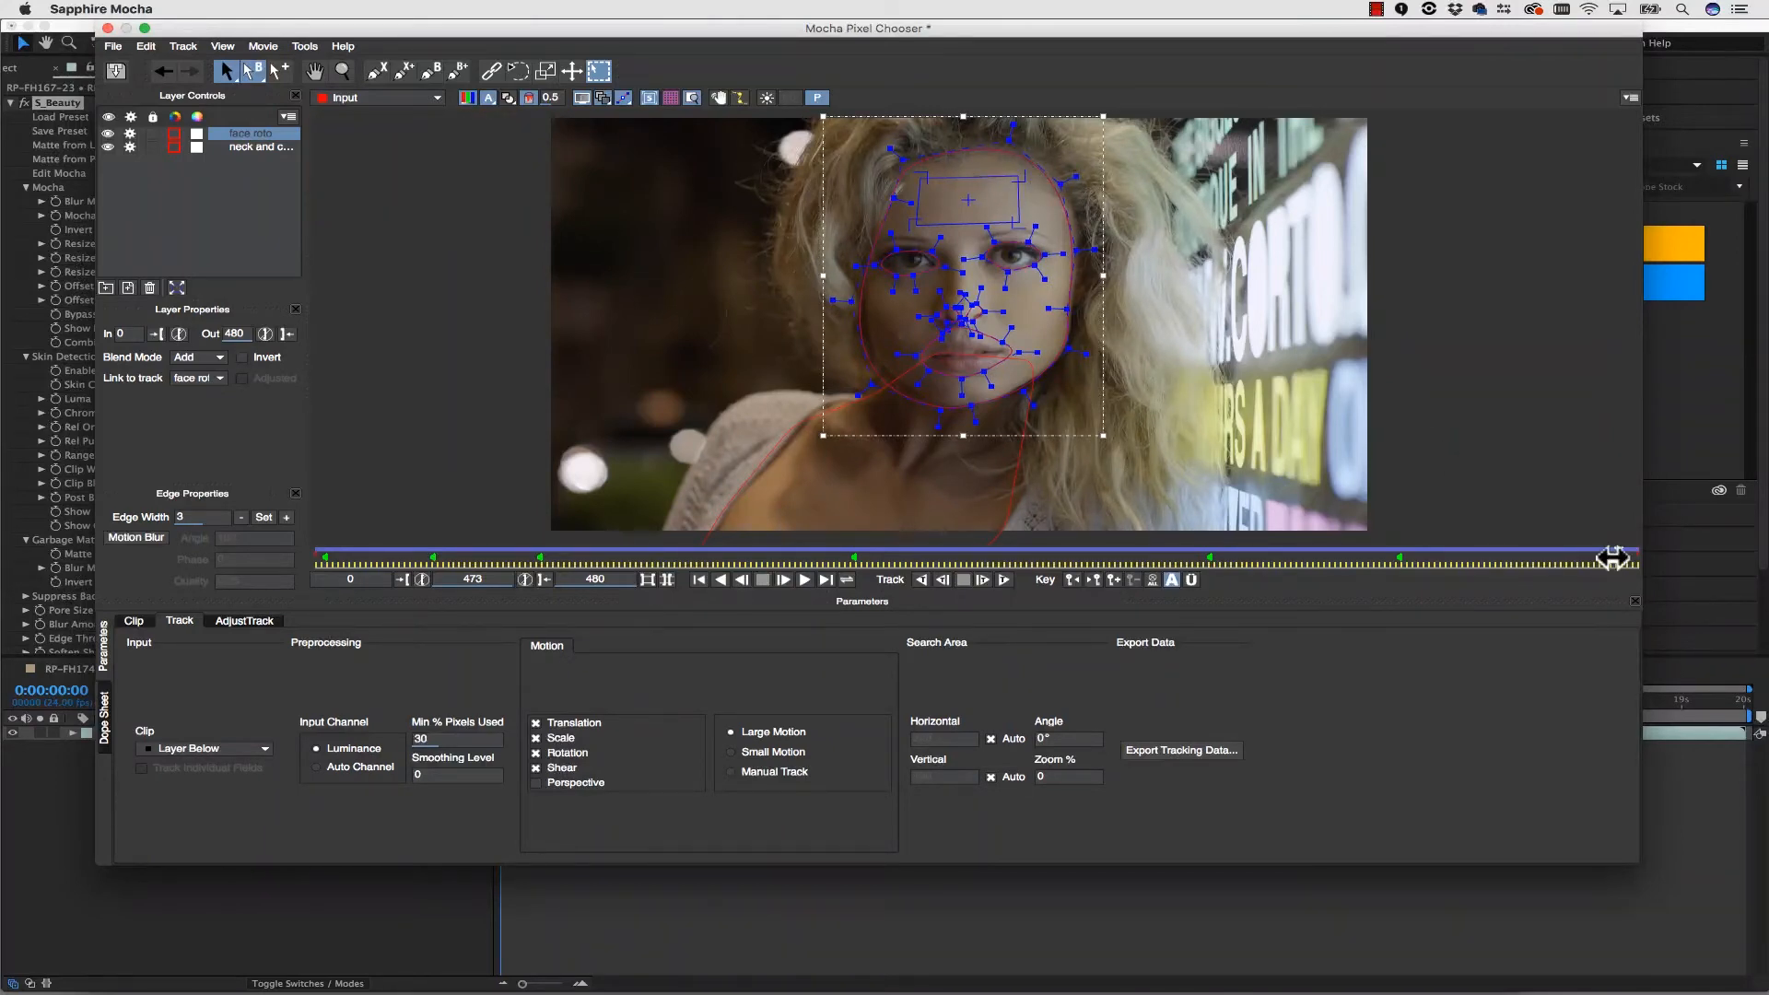
{"action": "left_click_drag", "start_coordinate": [1613, 559], "coordinate": [1760, 573]}
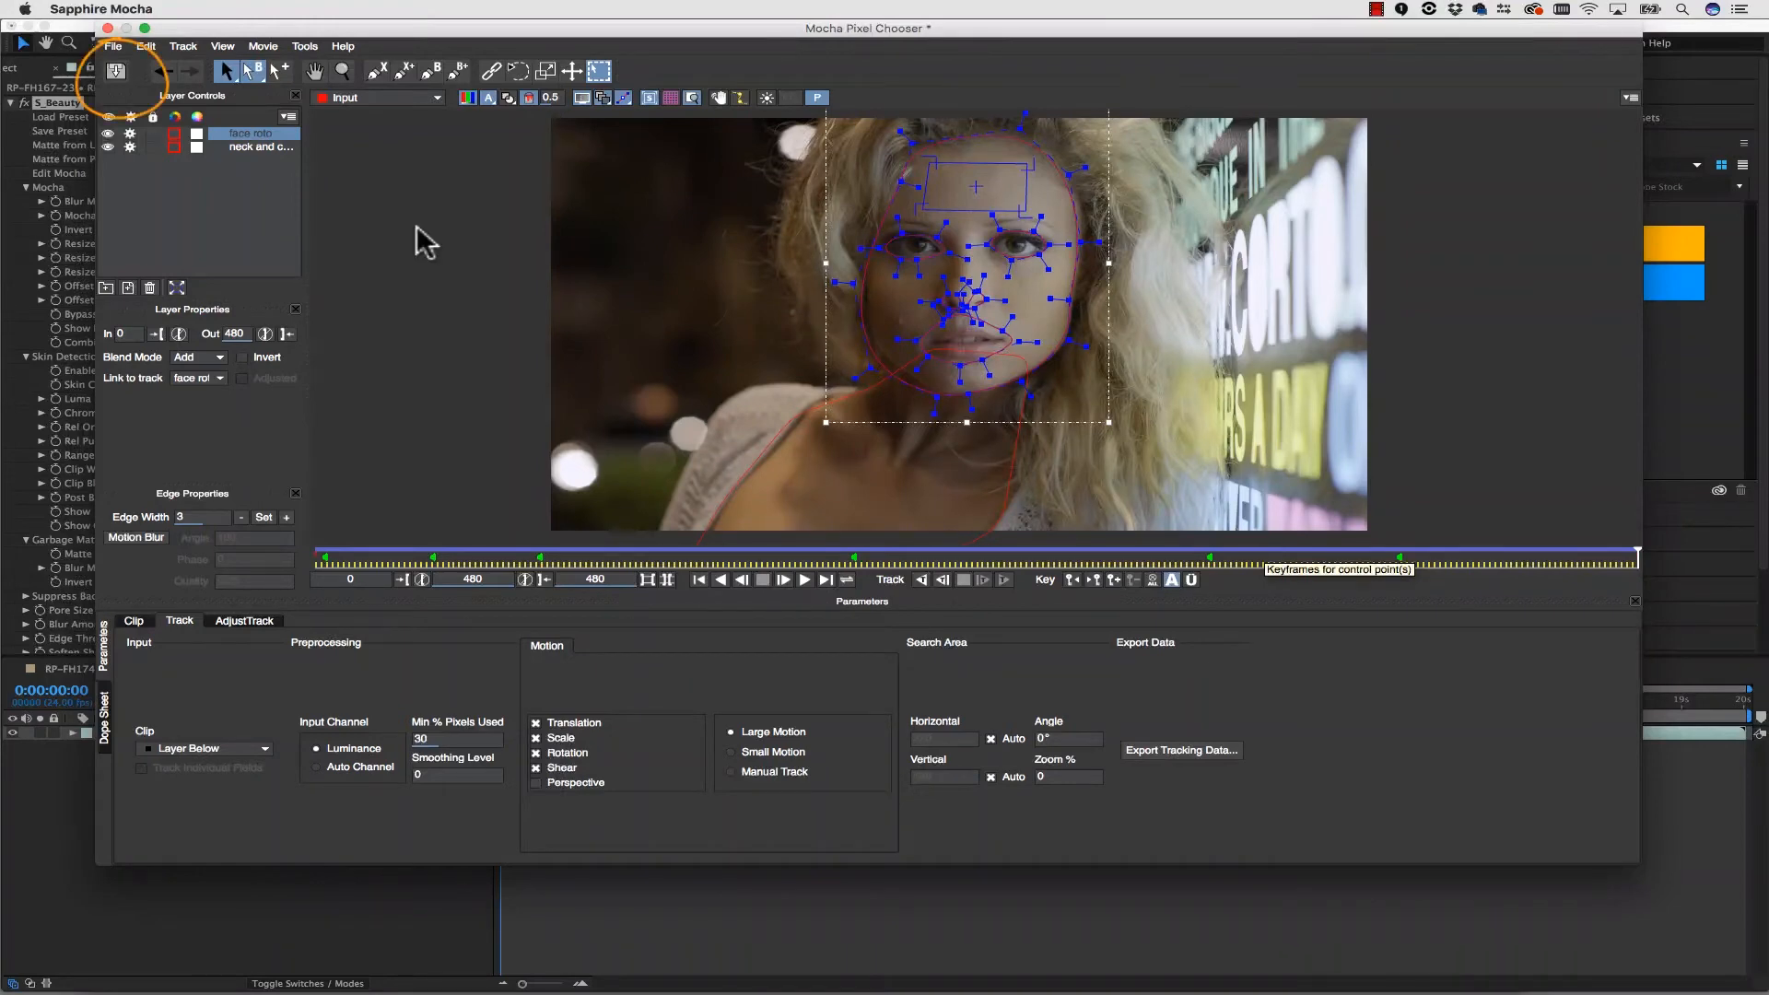
- Save the Mocha project and close Mocha to return to After Effects
{"action": "left_click", "coordinate": [114, 73]}
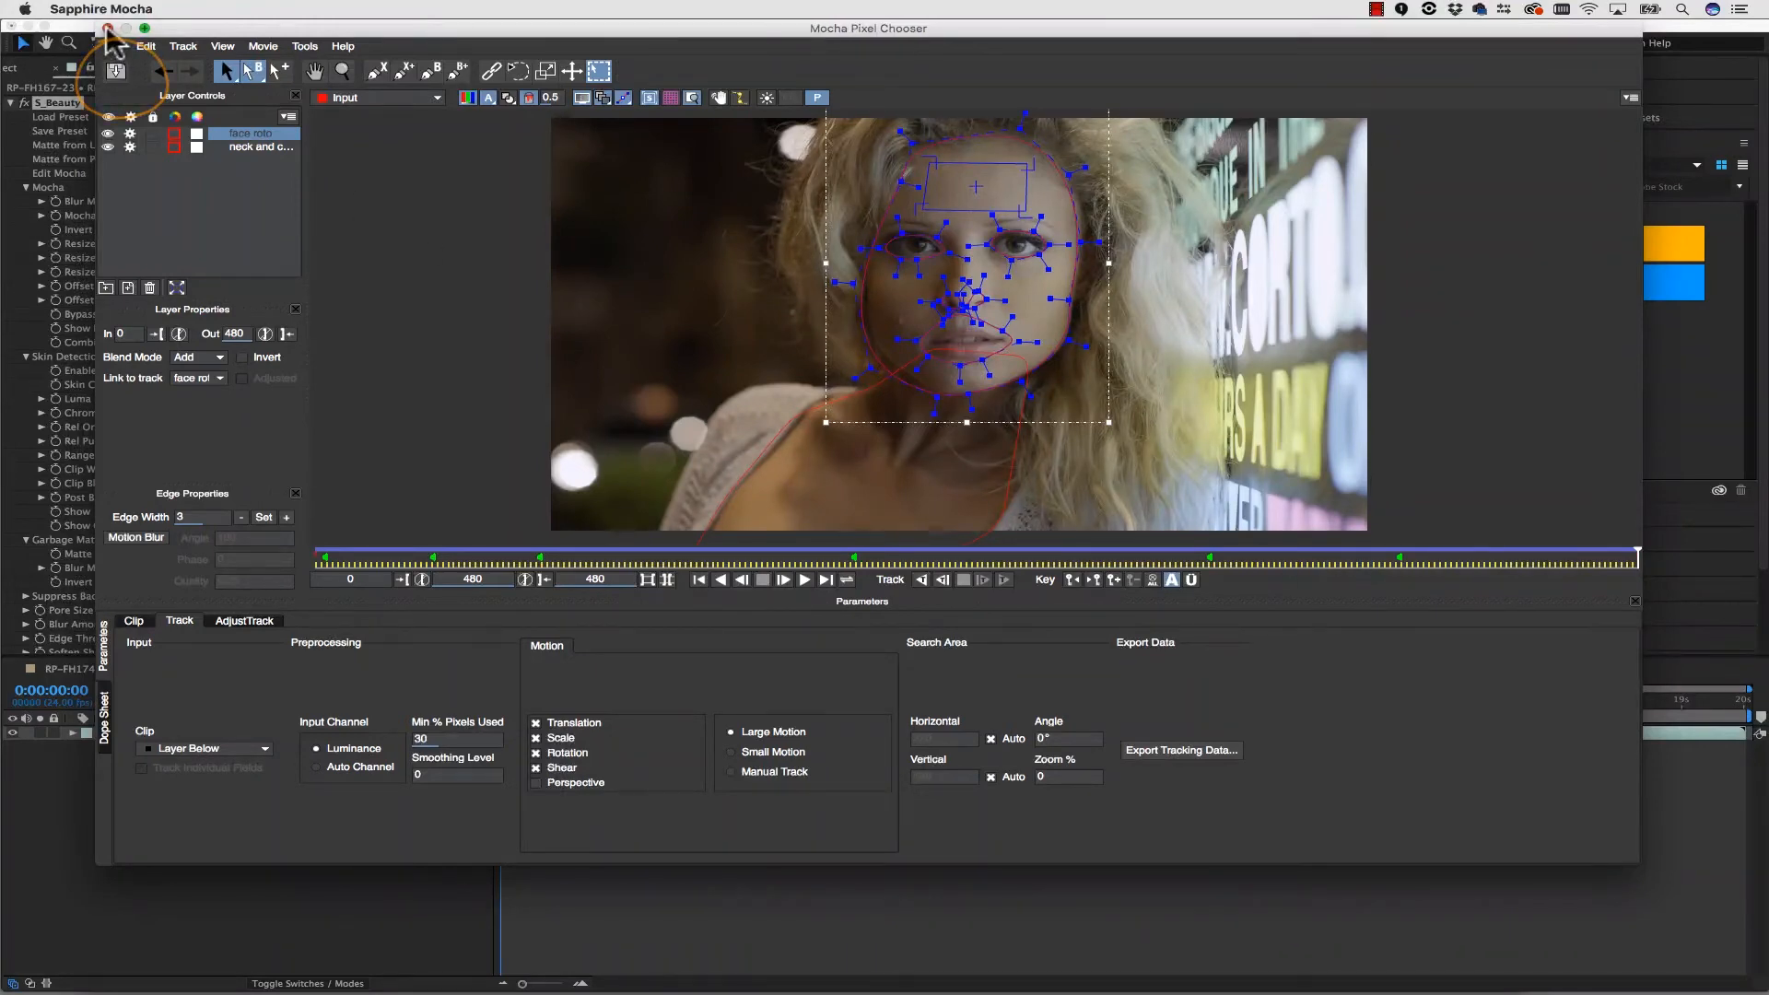
{"action": "left_click", "coordinate": [108, 29]}
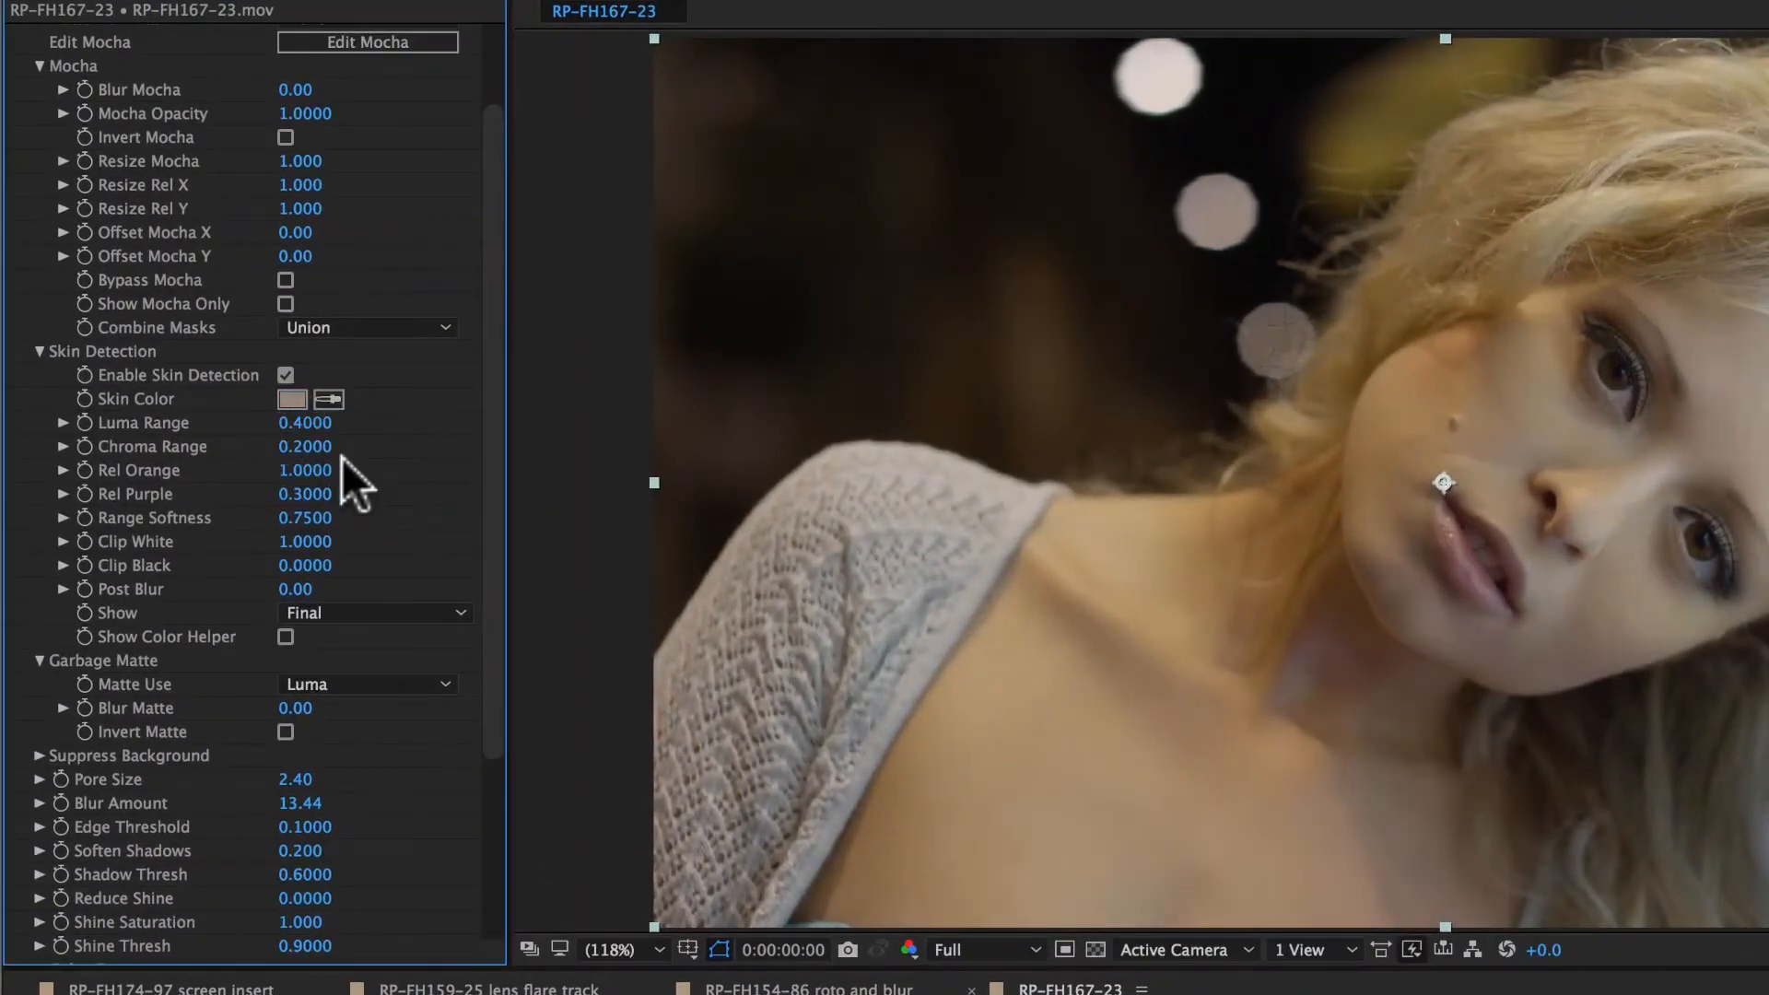
- Set S_Beauty's Range Softness to 0.93 and Blur Amount to 35, toggling the effect to compare
{"action": "left_click_drag", "start_coordinate": [502, 381], "coordinate": [511, 243]}
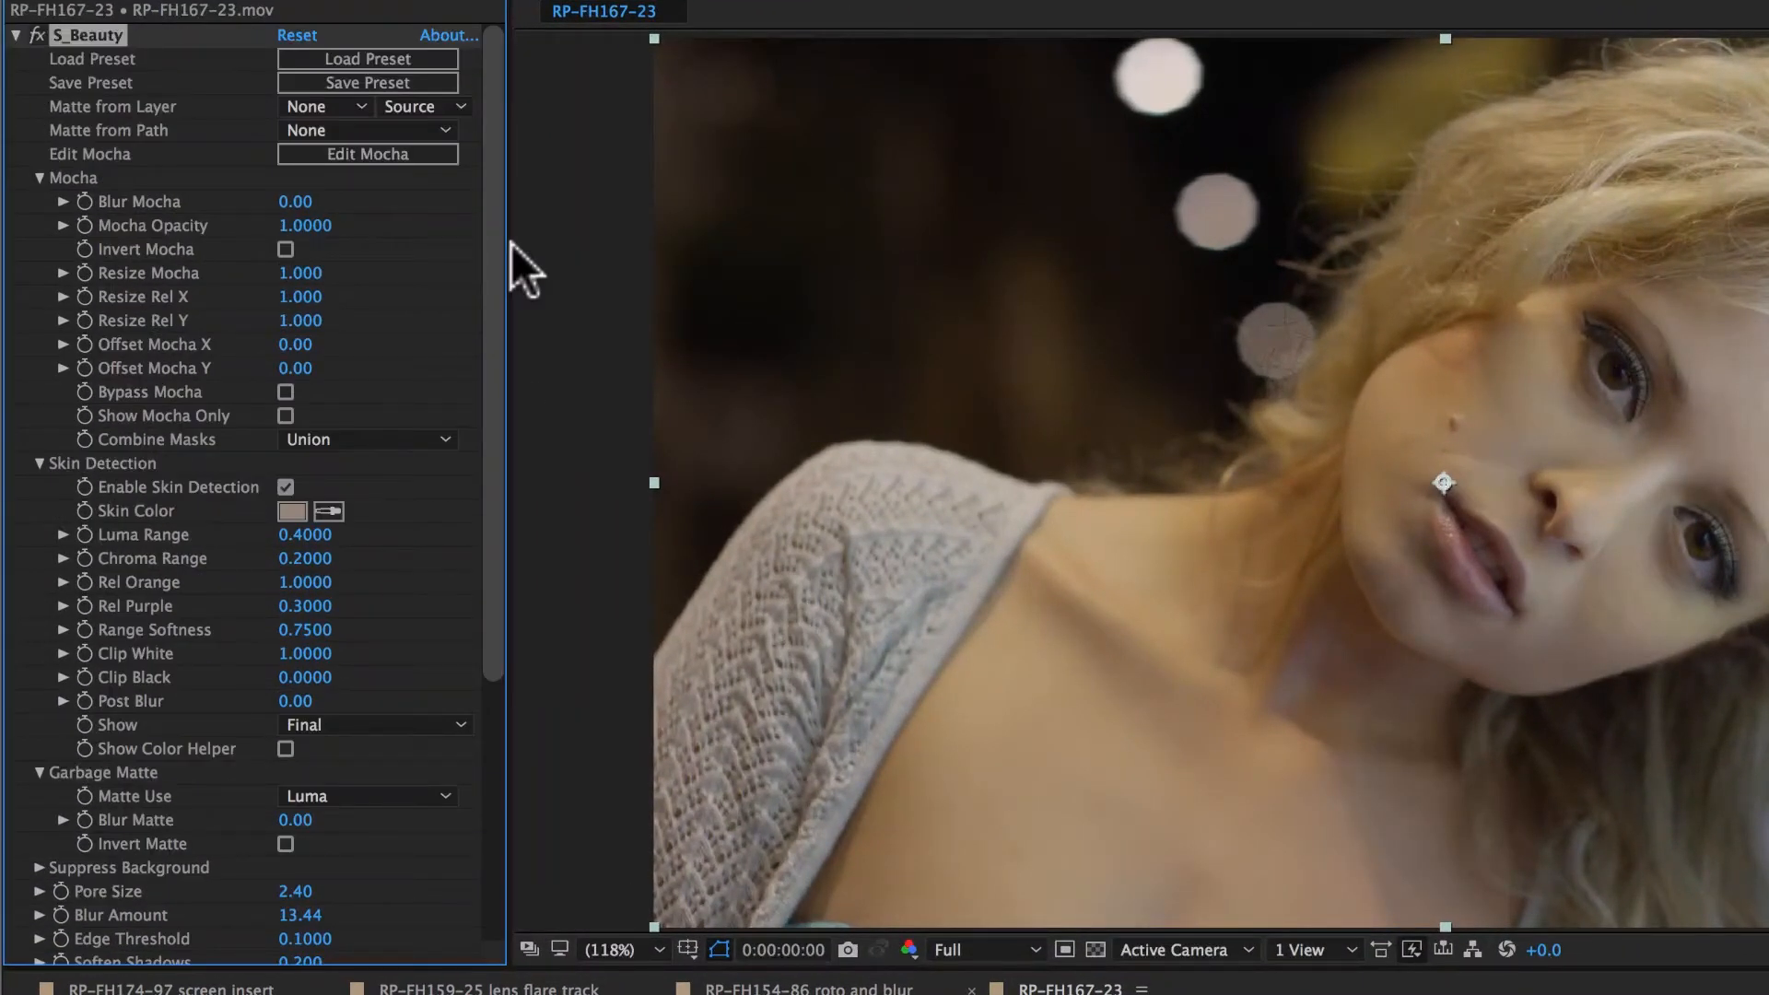
{"action": "scroll", "coordinate": [478, 383], "scroll_direction": "down", "scroll_amount": 5}
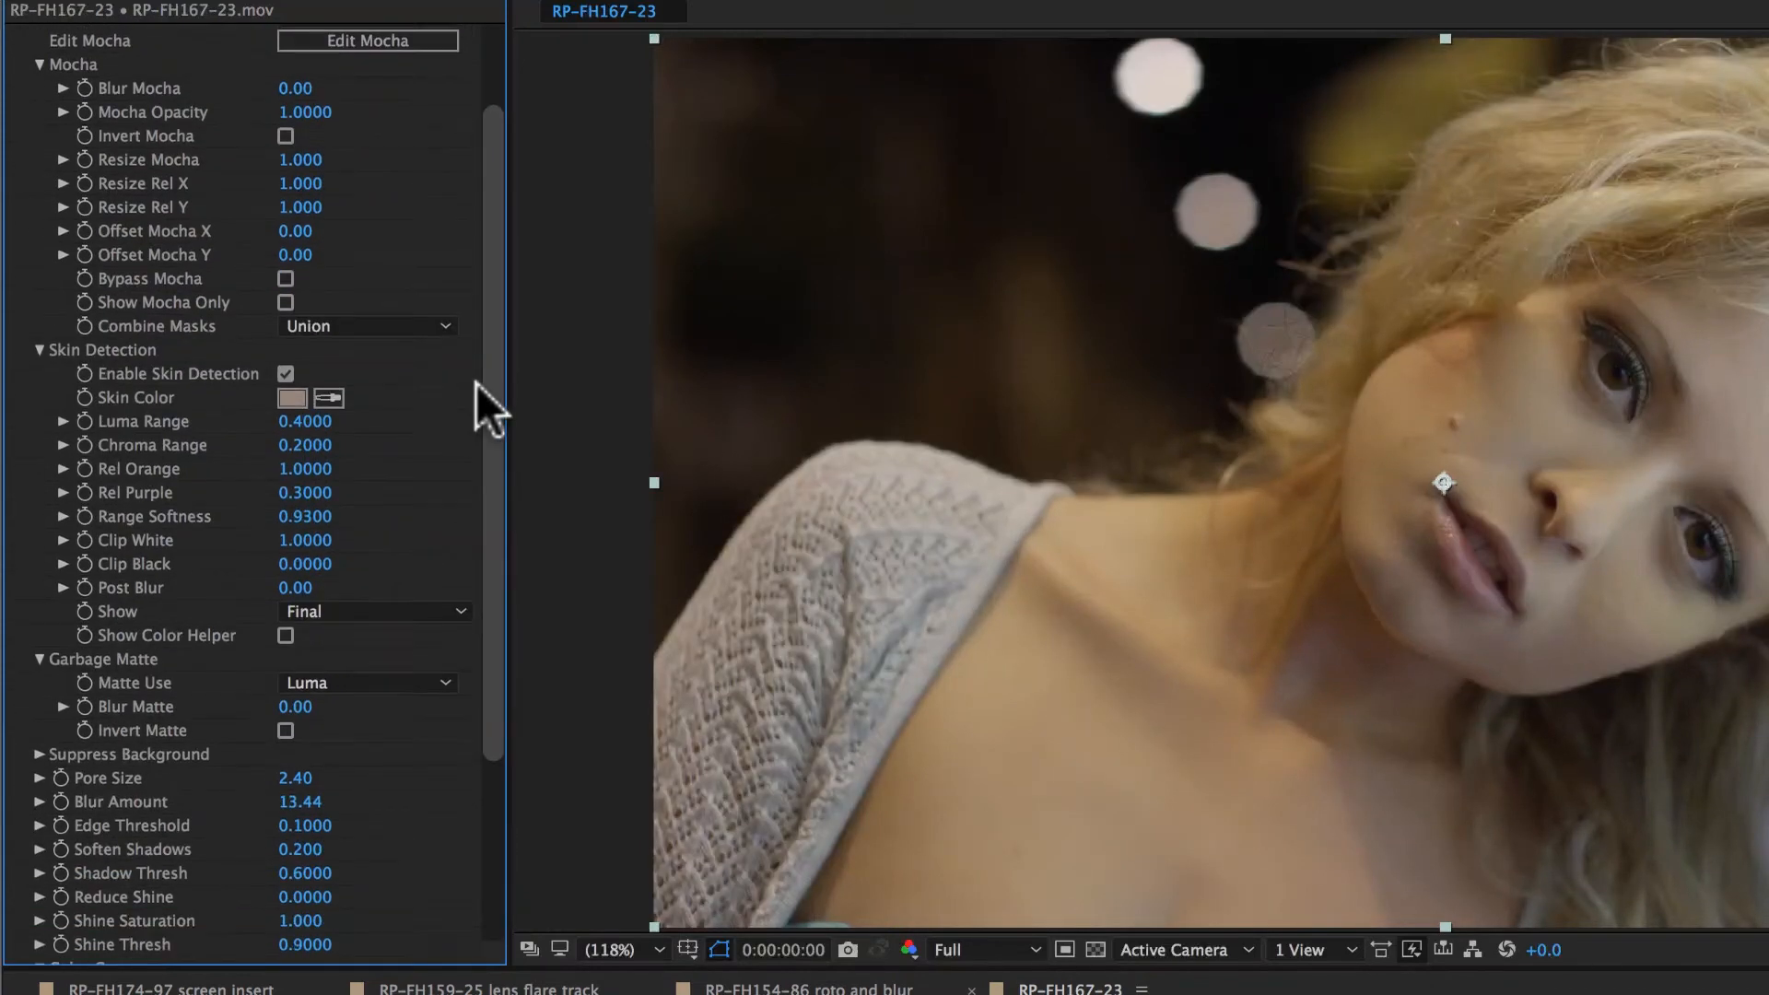
{"action": "left_click_drag", "start_coordinate": [316, 687], "coordinate": [340, 683]}
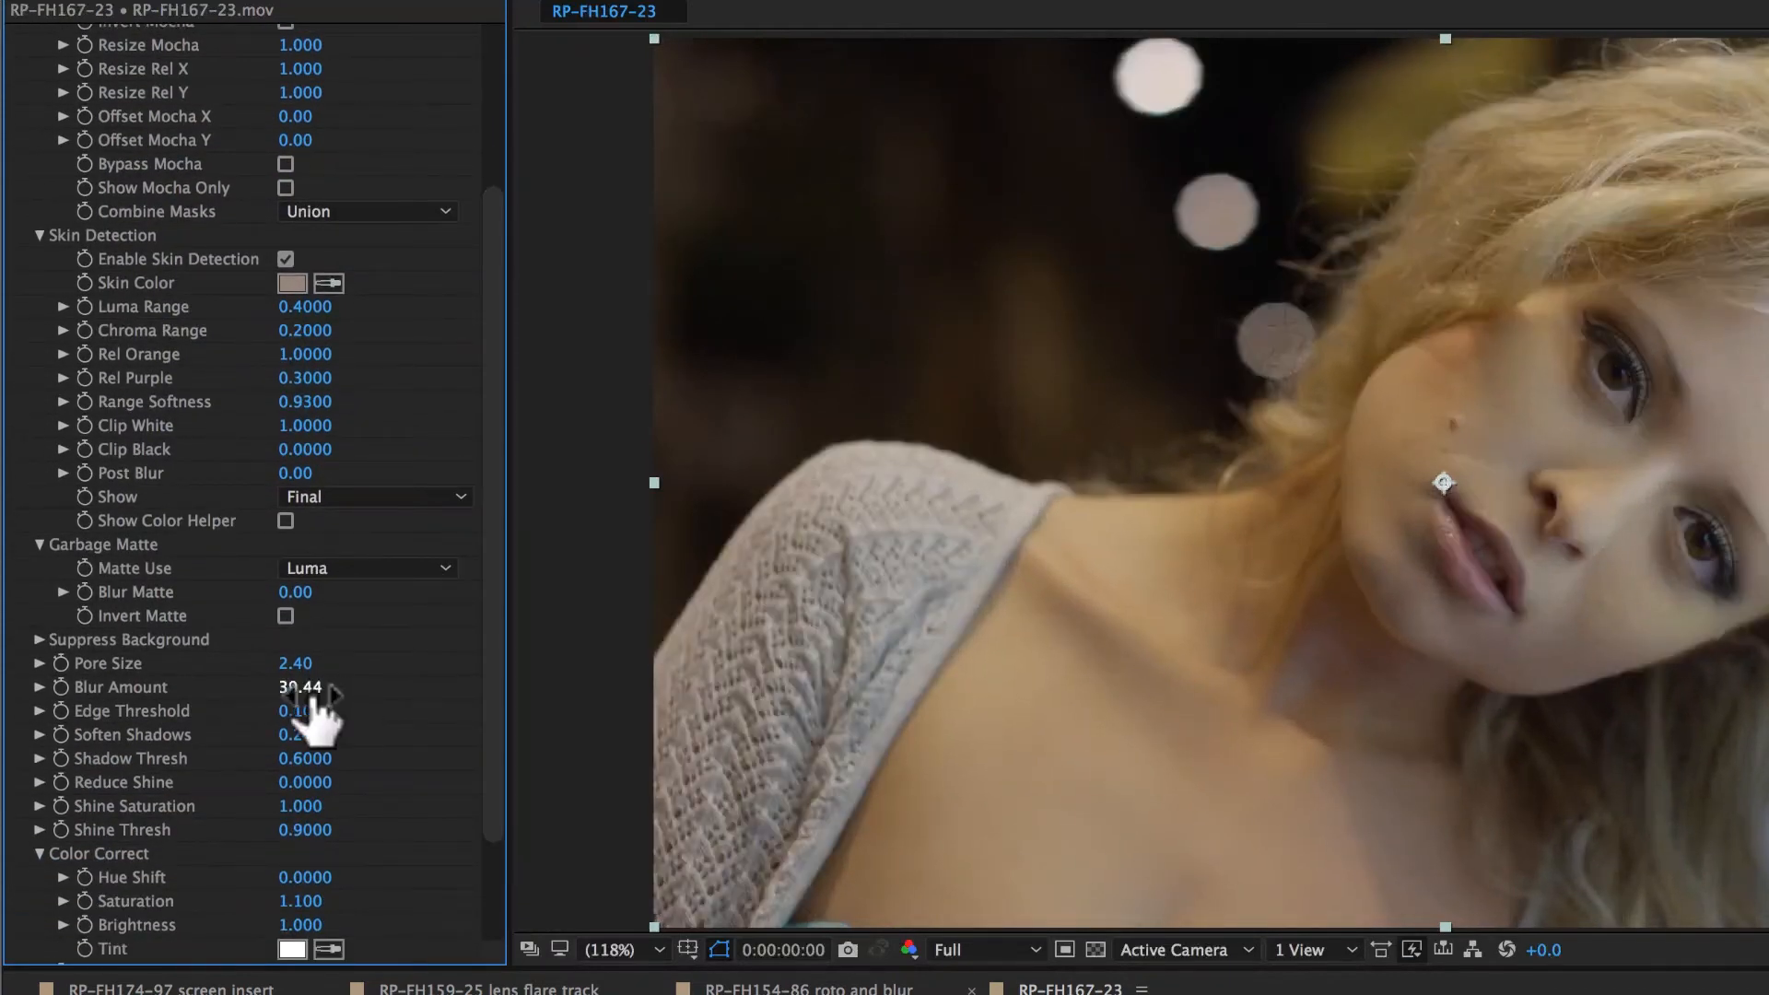
{"action": "left_click", "coordinate": [317, 688]}
{"action": "type", "text": "35"}
{"action": "key", "text": "Return"}
{"action": "scroll", "coordinate": [245, 97], "scroll_direction": "up", "scroll_amount": 5}
{"action": "left_click", "coordinate": [54, 35]}
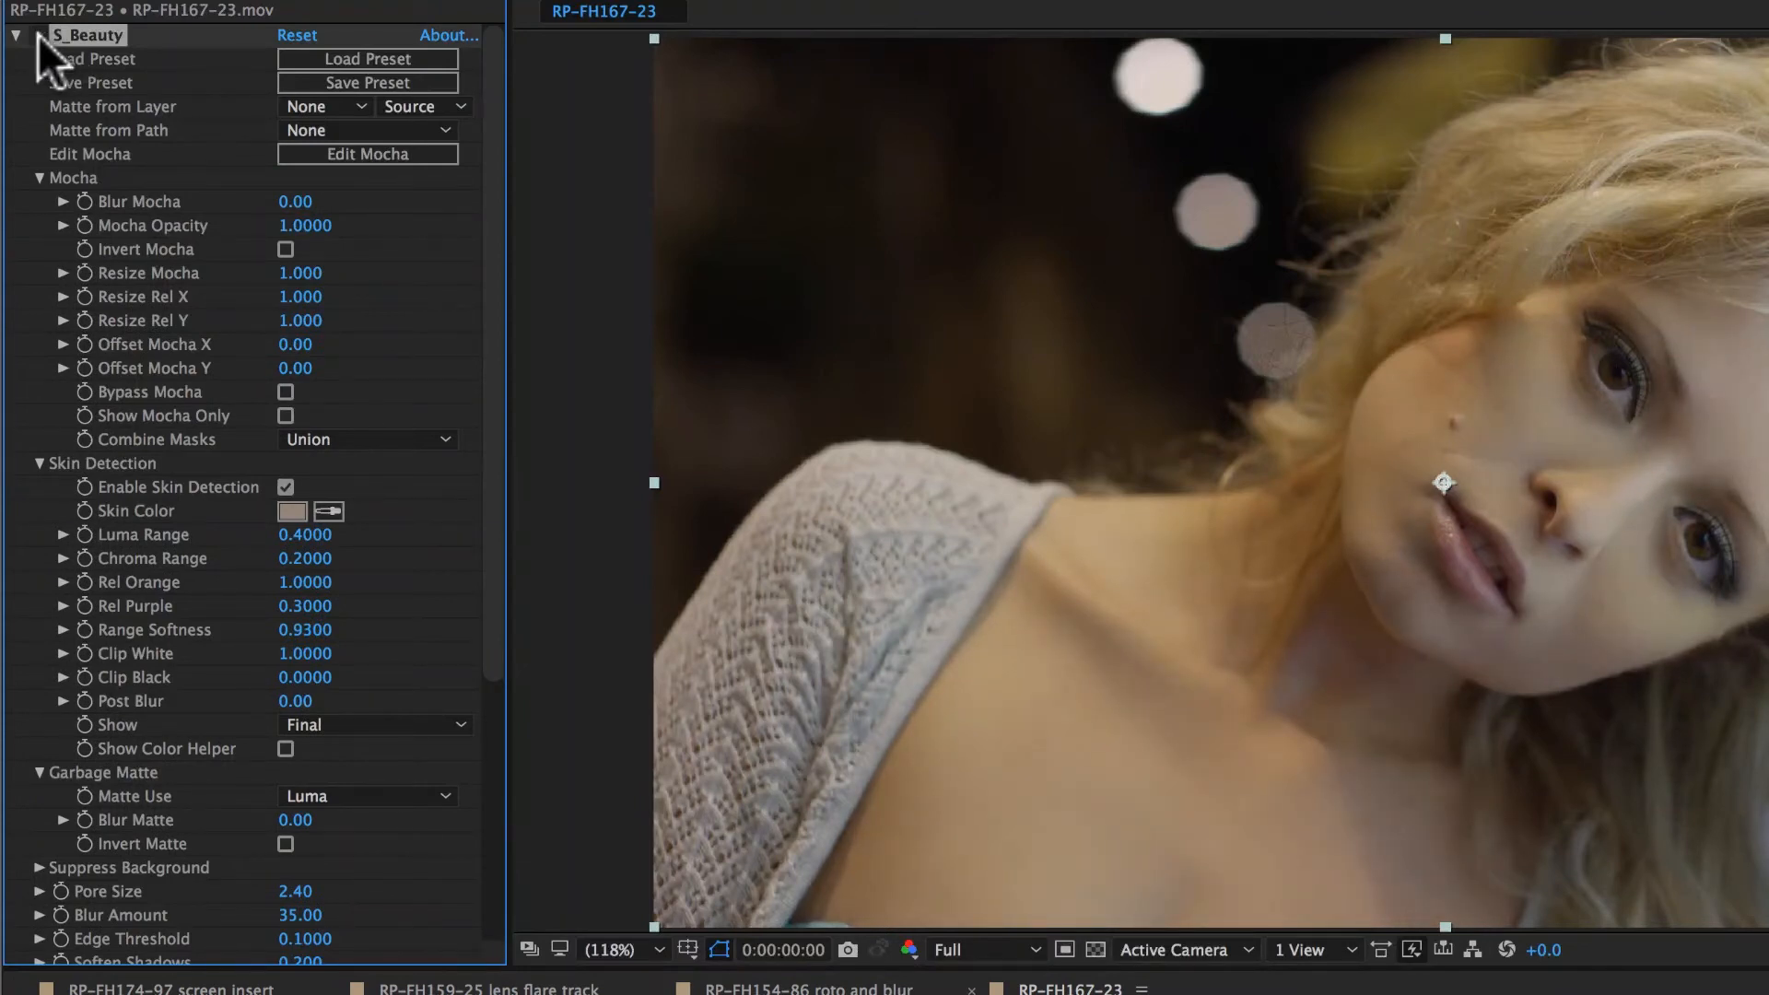
- Set S_Beauty's Blur Amount to 75 and Blur Mocha to 15
{"action": "scroll", "coordinate": [490, 291], "scroll_direction": "down", "scroll_amount": 8}
{"action": "left_click", "coordinate": [309, 547]}
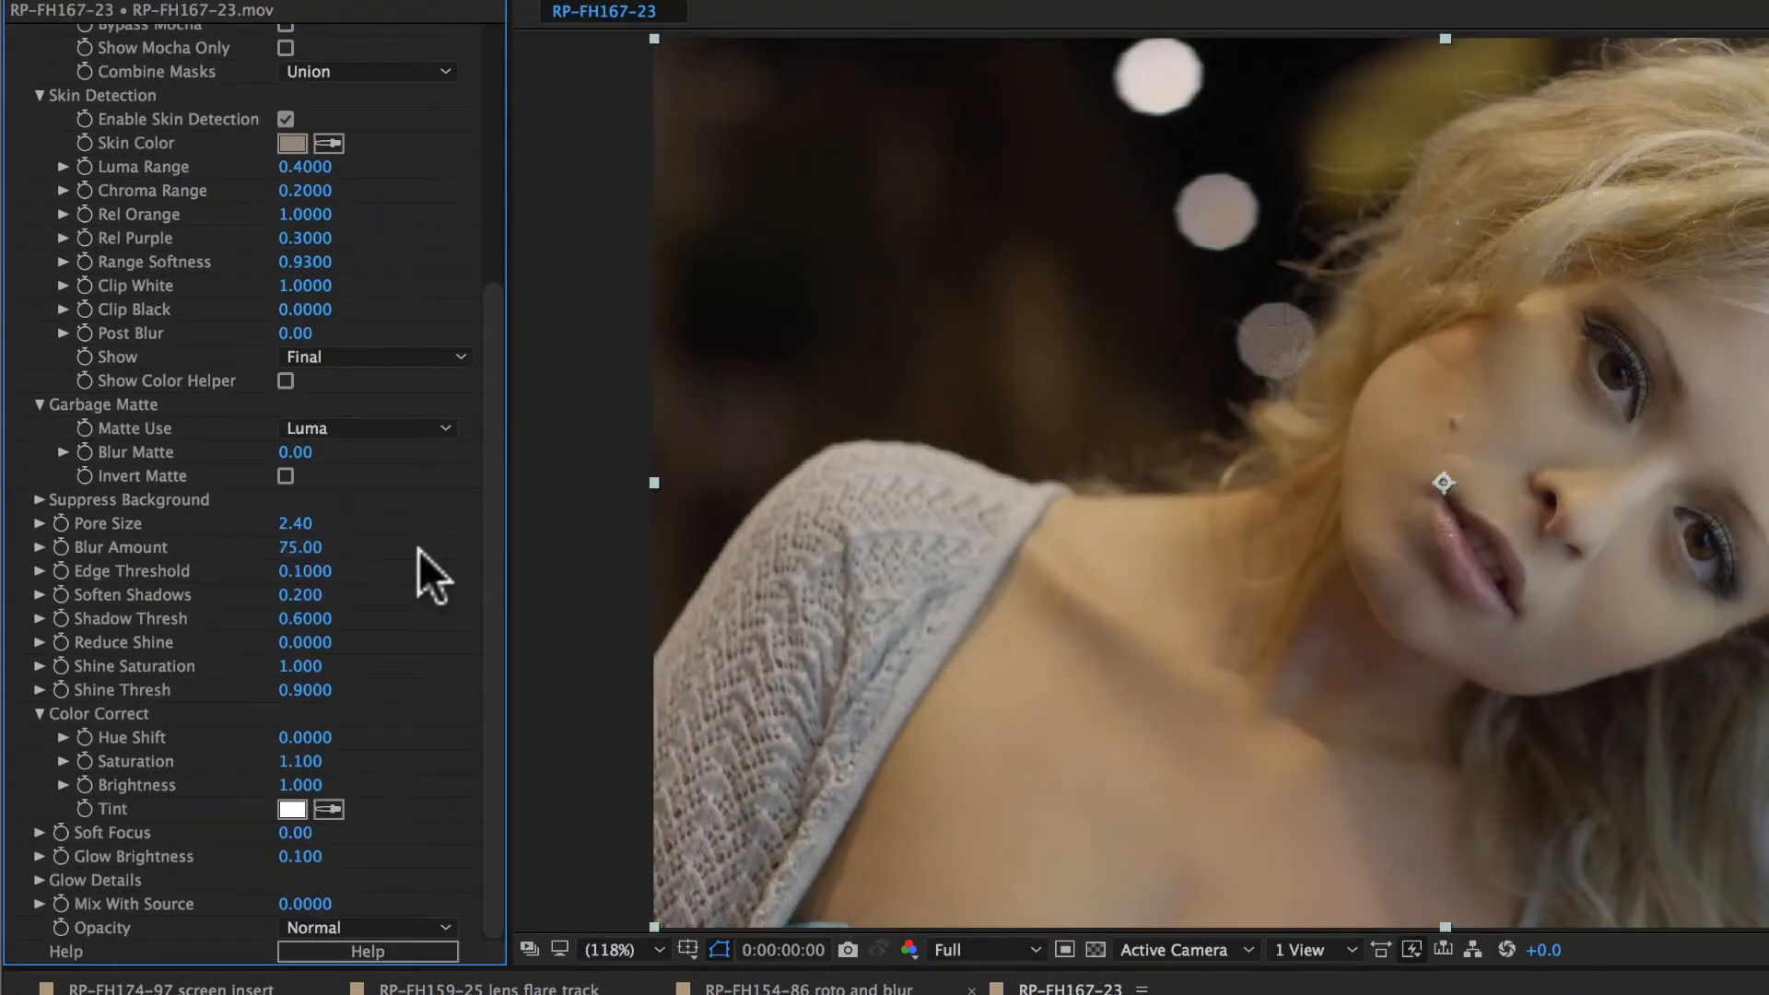
{"action": "scroll", "coordinate": [506, 368], "scroll_direction": "up", "scroll_amount": 8}
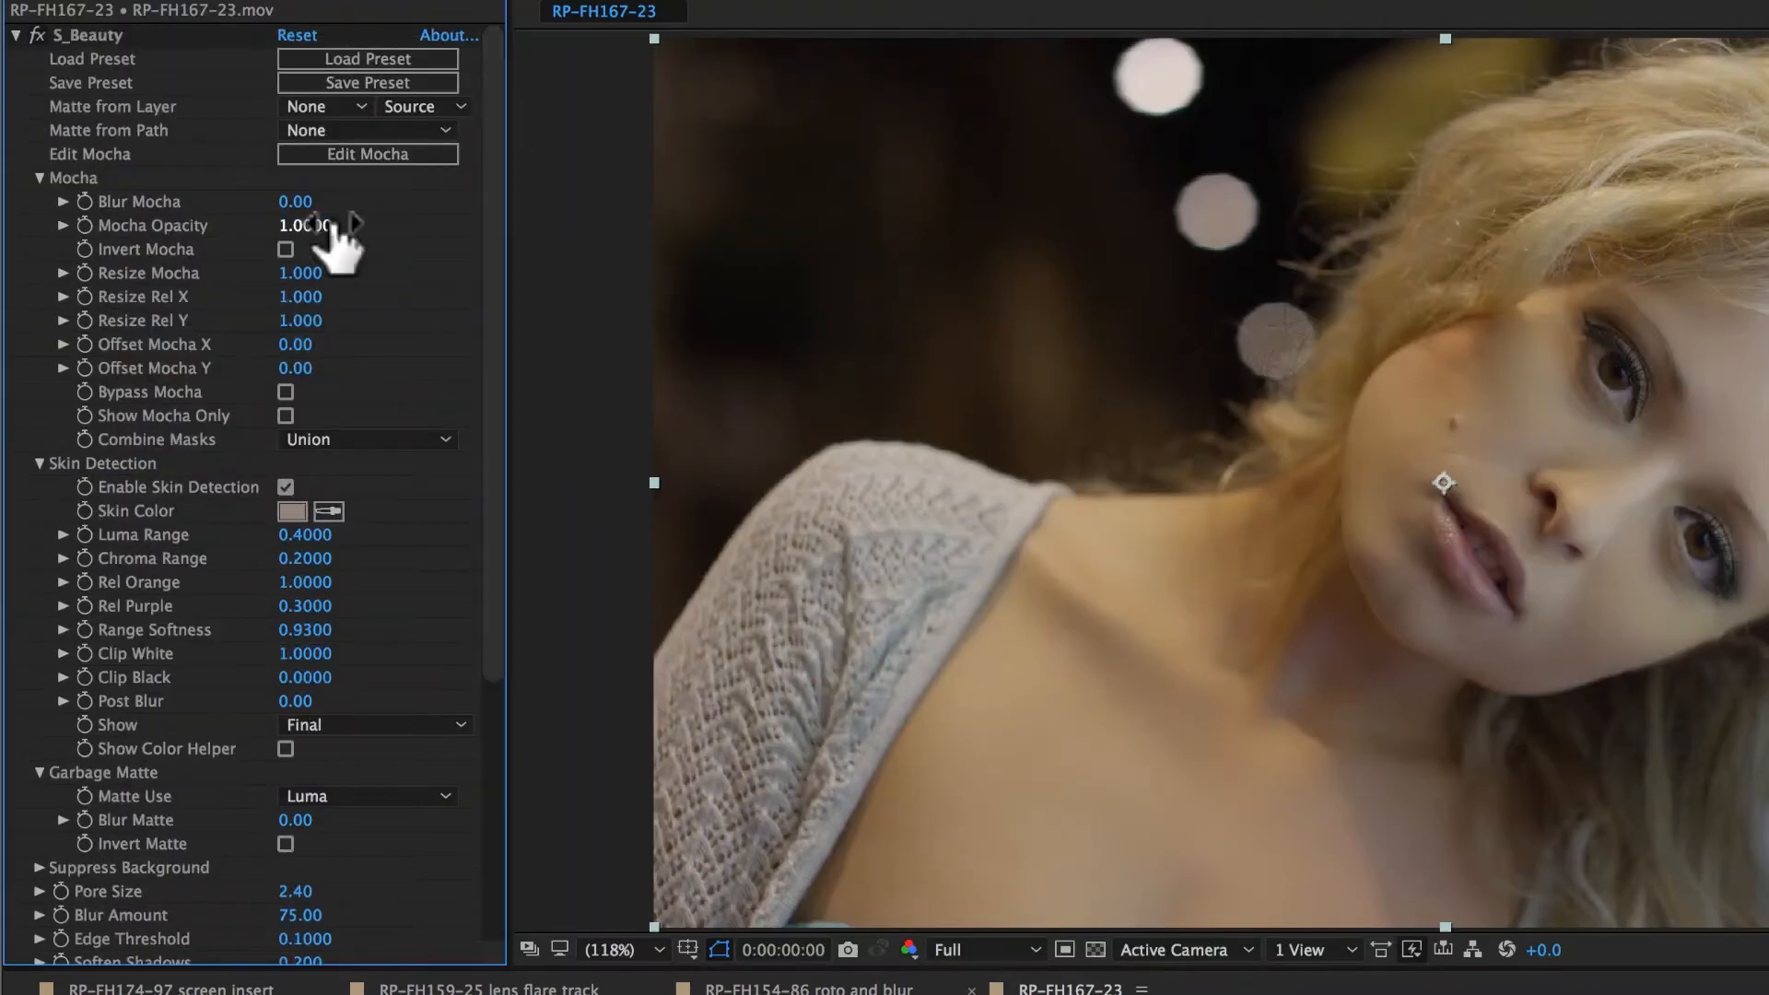
{"action": "left_click", "coordinate": [306, 207]}
{"action": "type", "text": "15"}
{"action": "key", "text": "Return"}
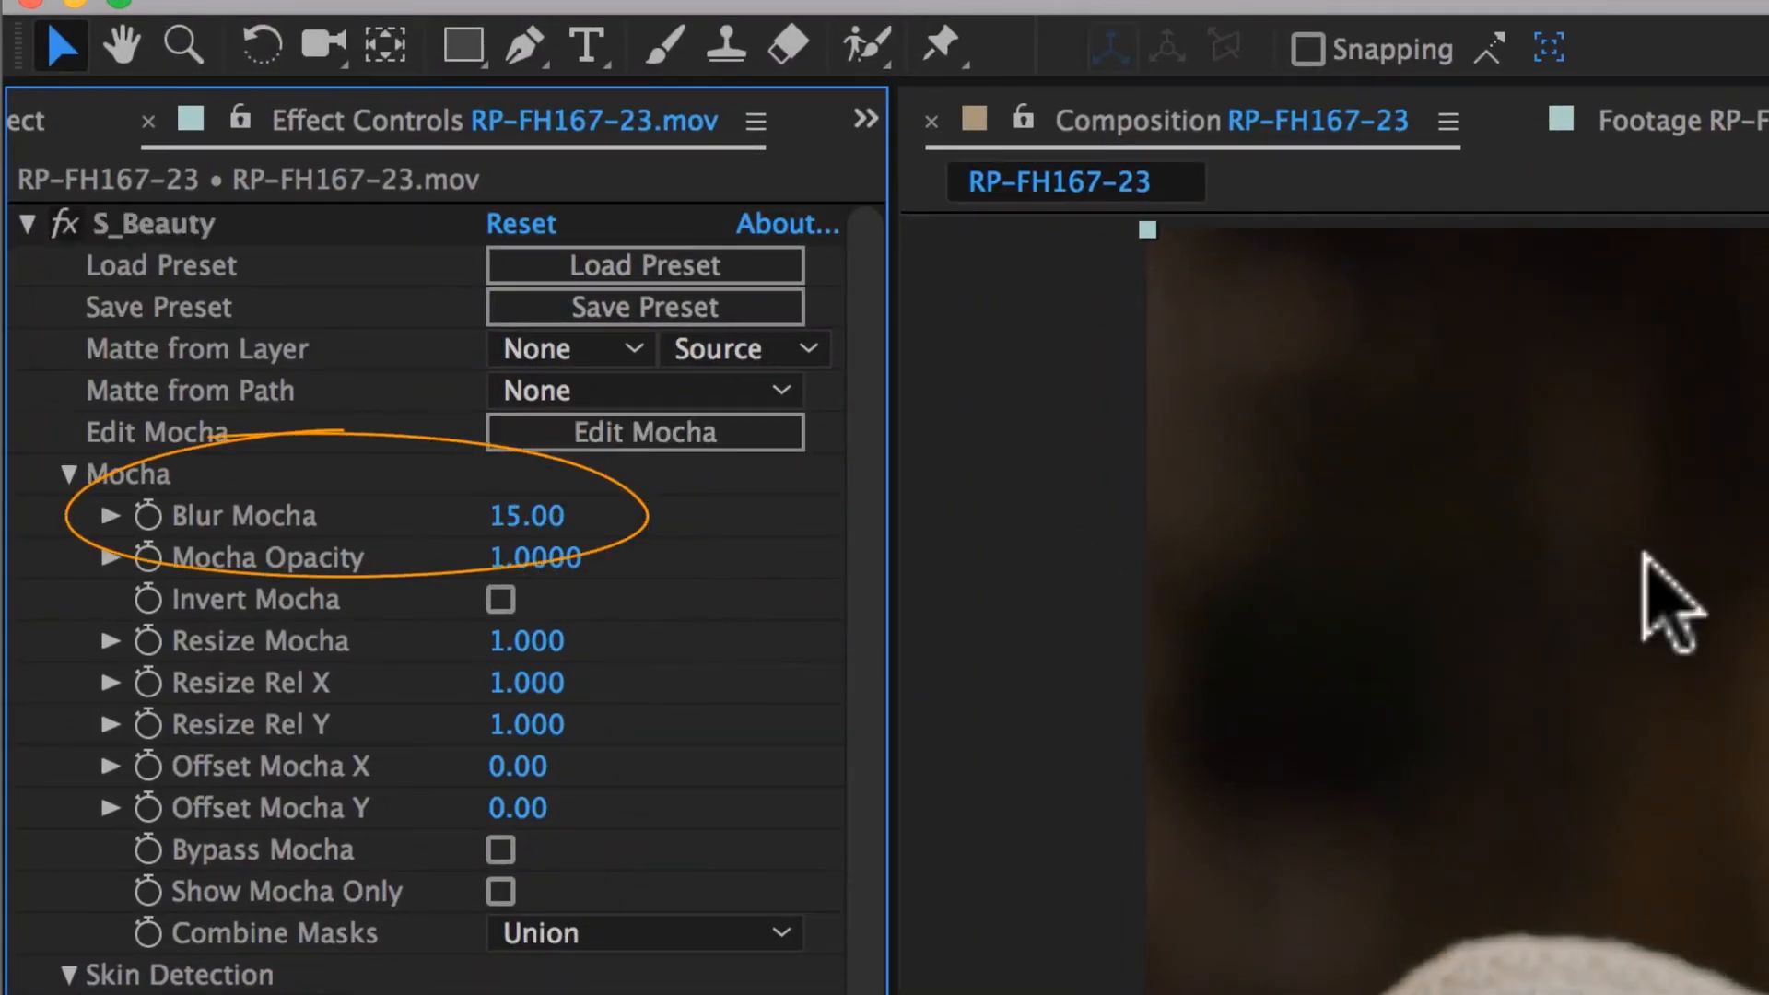
- Toggle S_Beauty for comparison, show only its Mocha matte and play the composition
{"action": "left_click", "coordinate": [1055, 737]}
{"action": "left_click", "coordinate": [74, 221]}
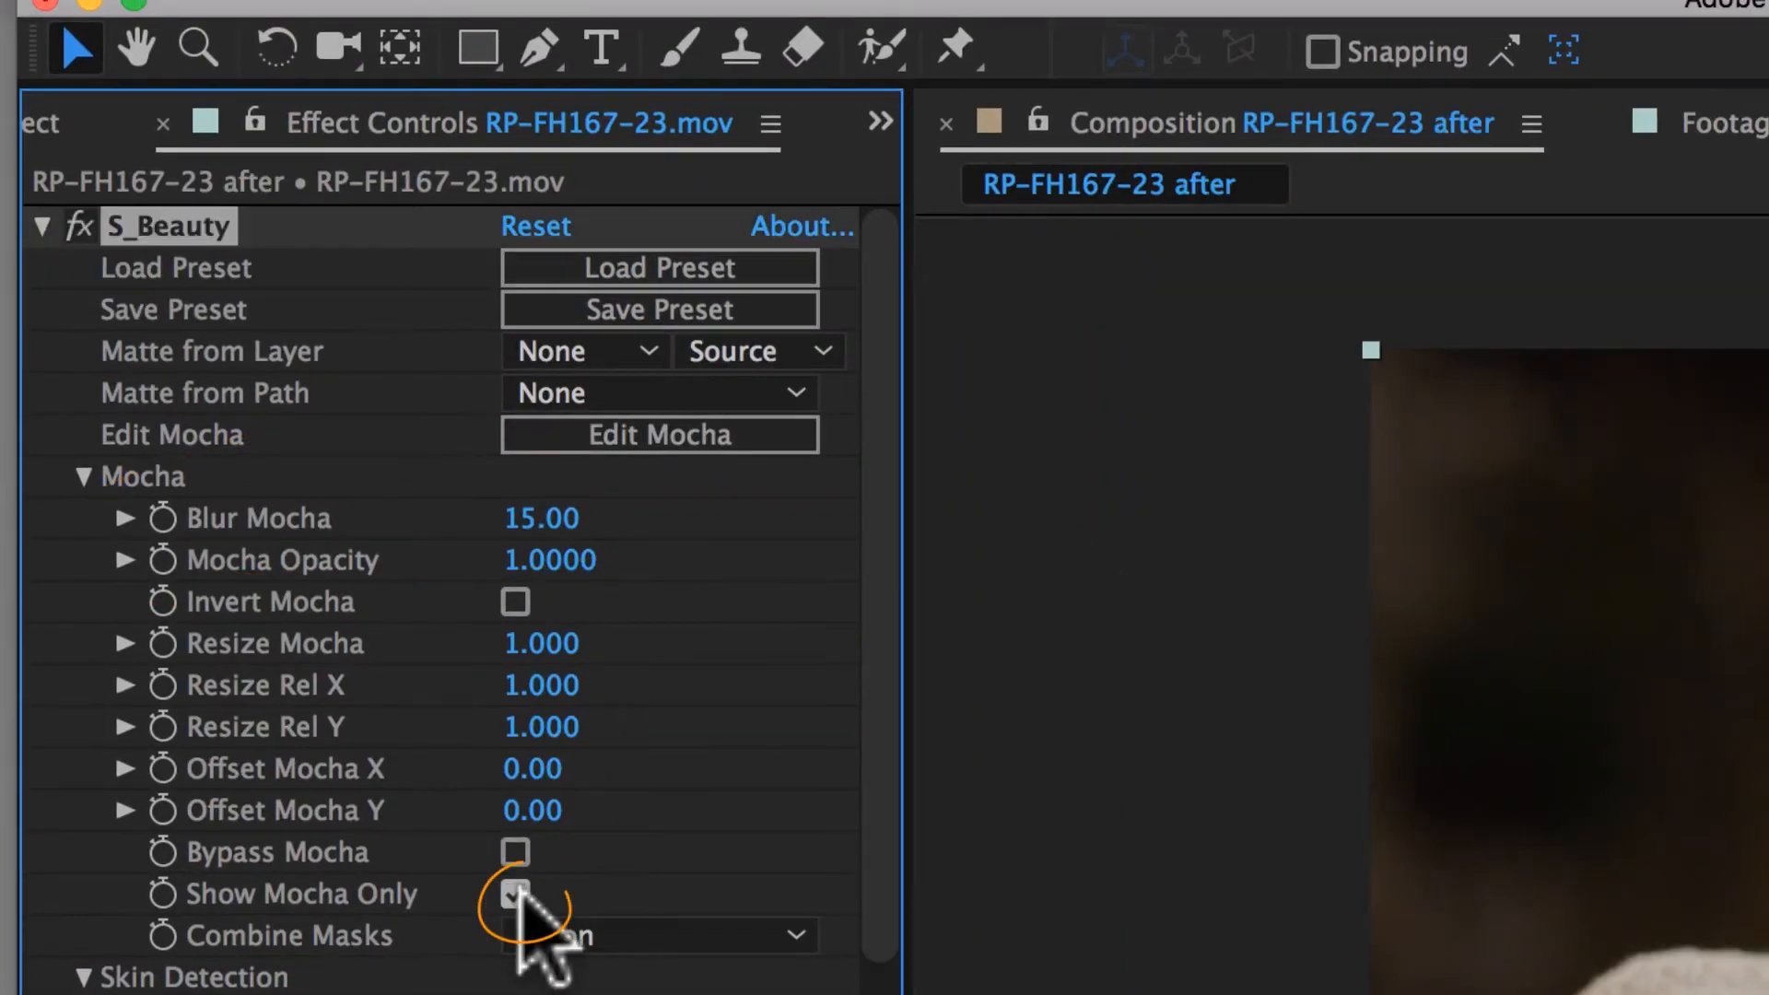
{"action": "left_click", "coordinate": [500, 891]}
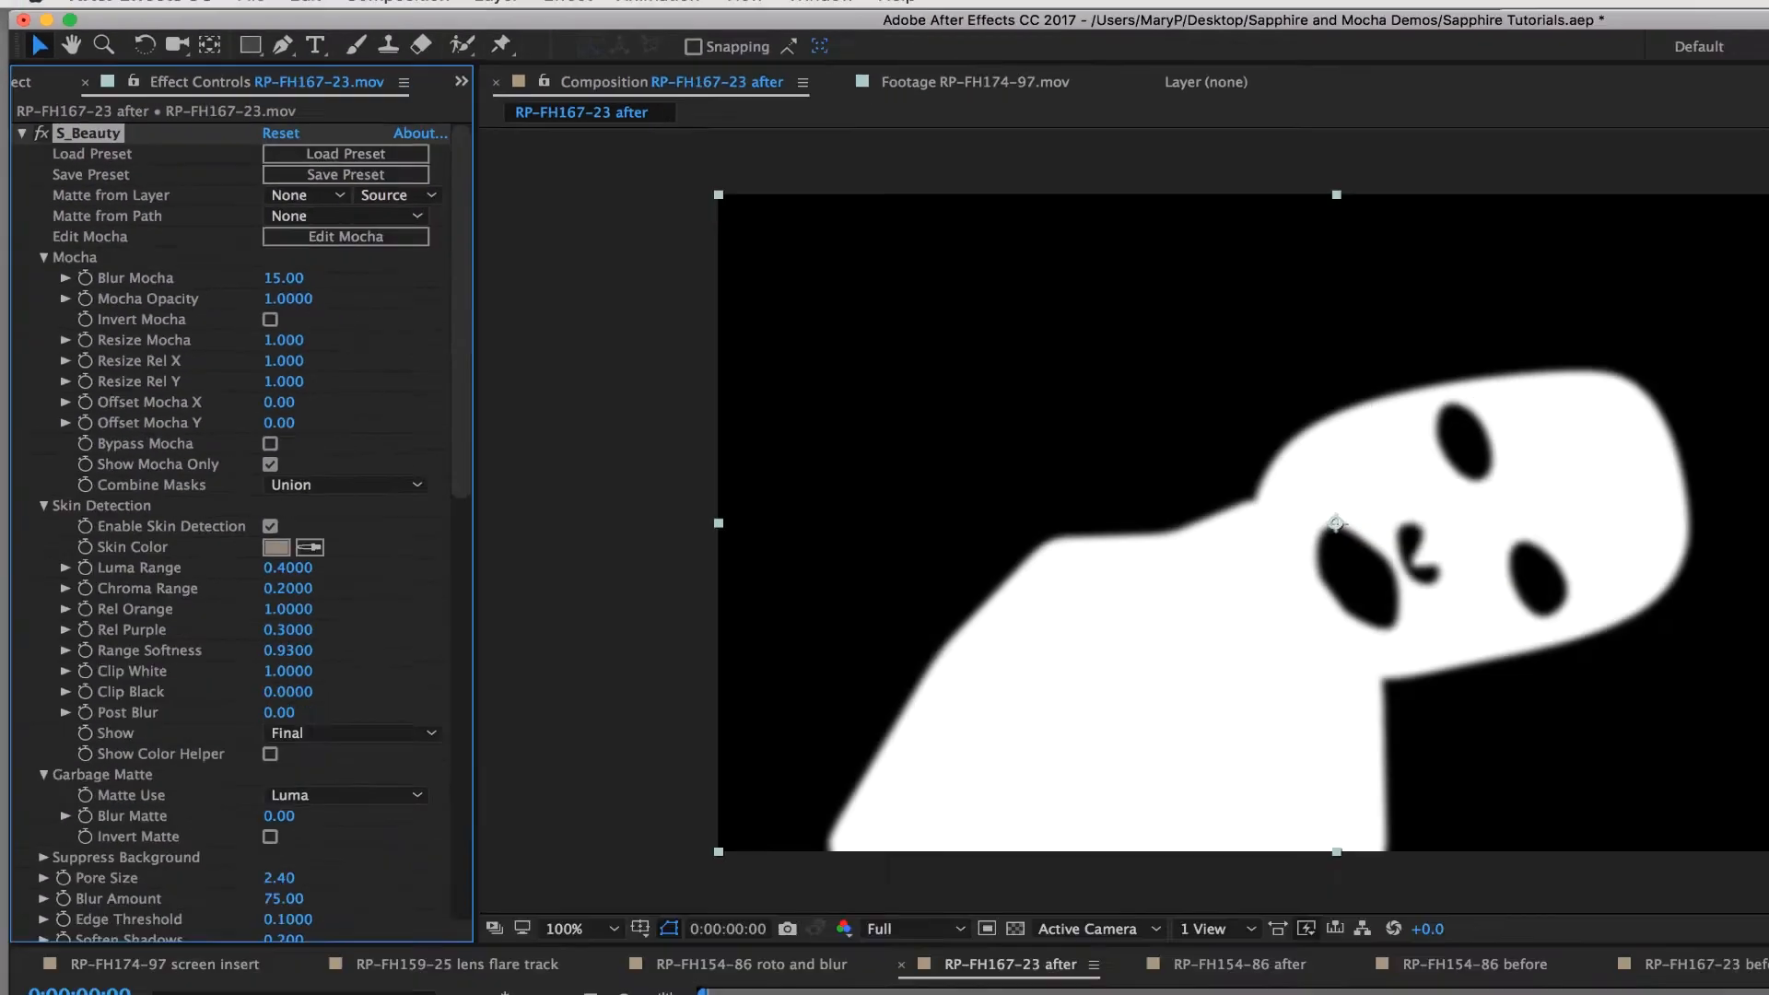
{"action": "key", "text": "space"}
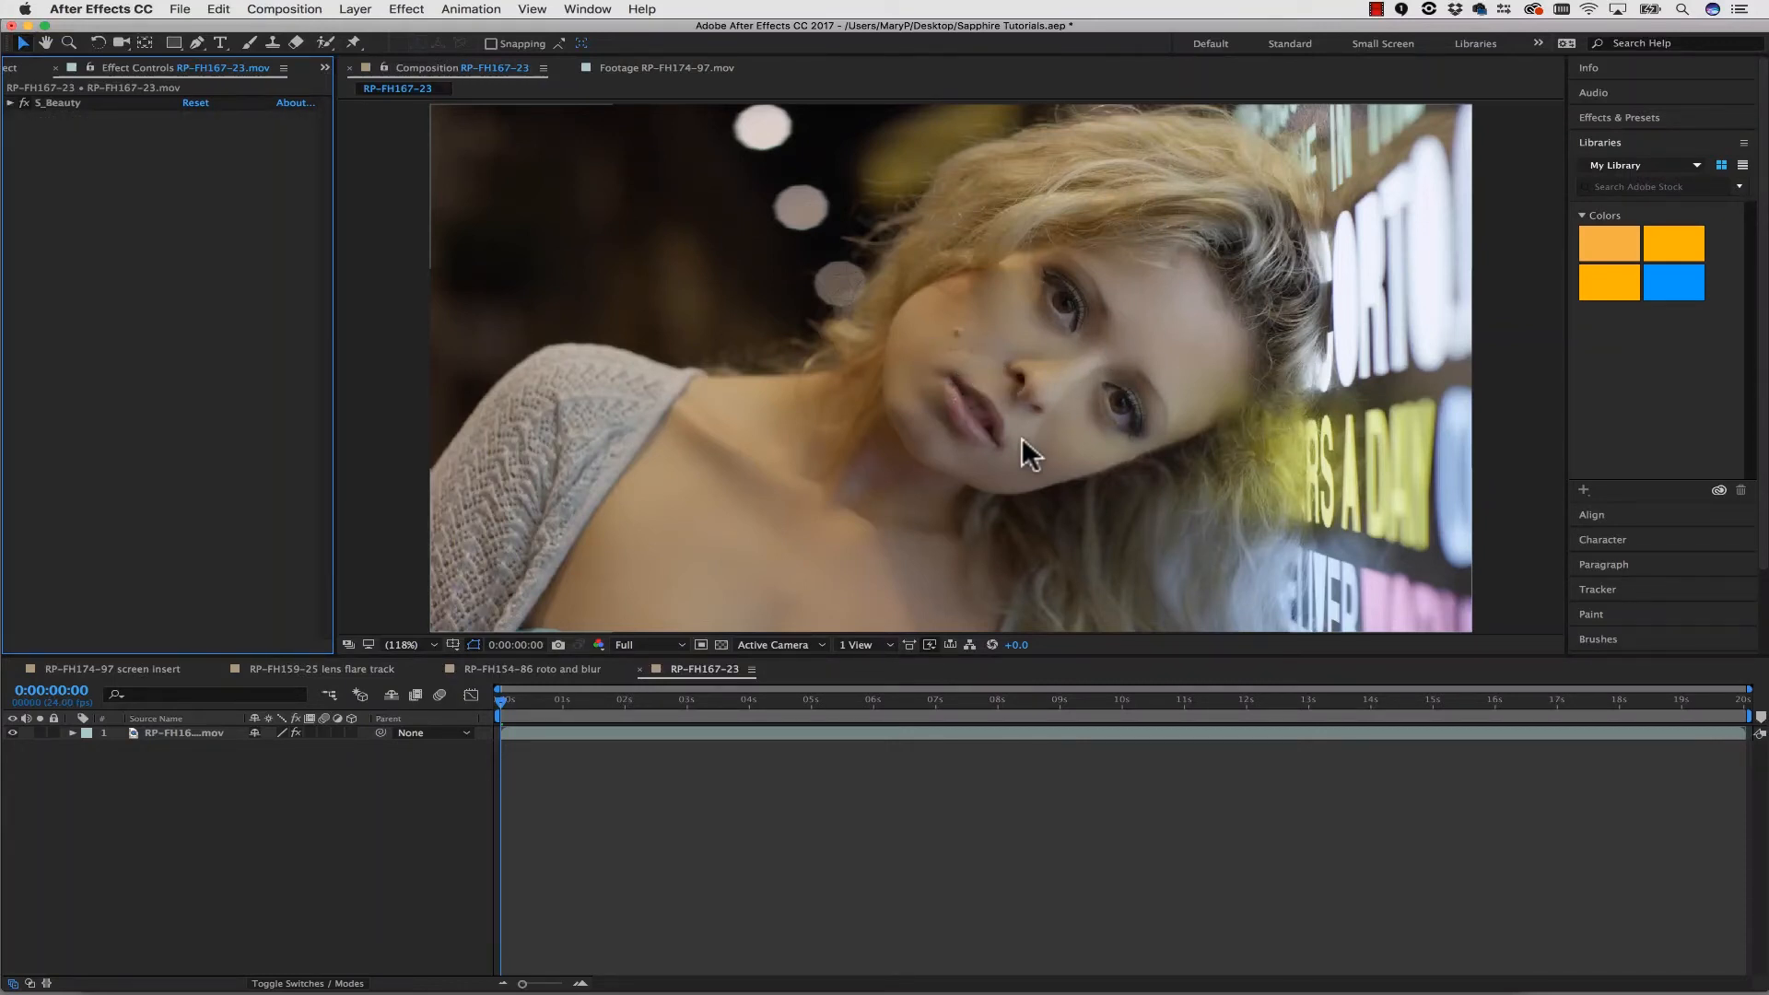
- Apply the Sapphire S_Blur effect to the RP-FH167-23 clip and open its Mocha editor
{"action": "left_click", "coordinate": [1132, 237]}
{"action": "left_click", "coordinate": [406, 9]}
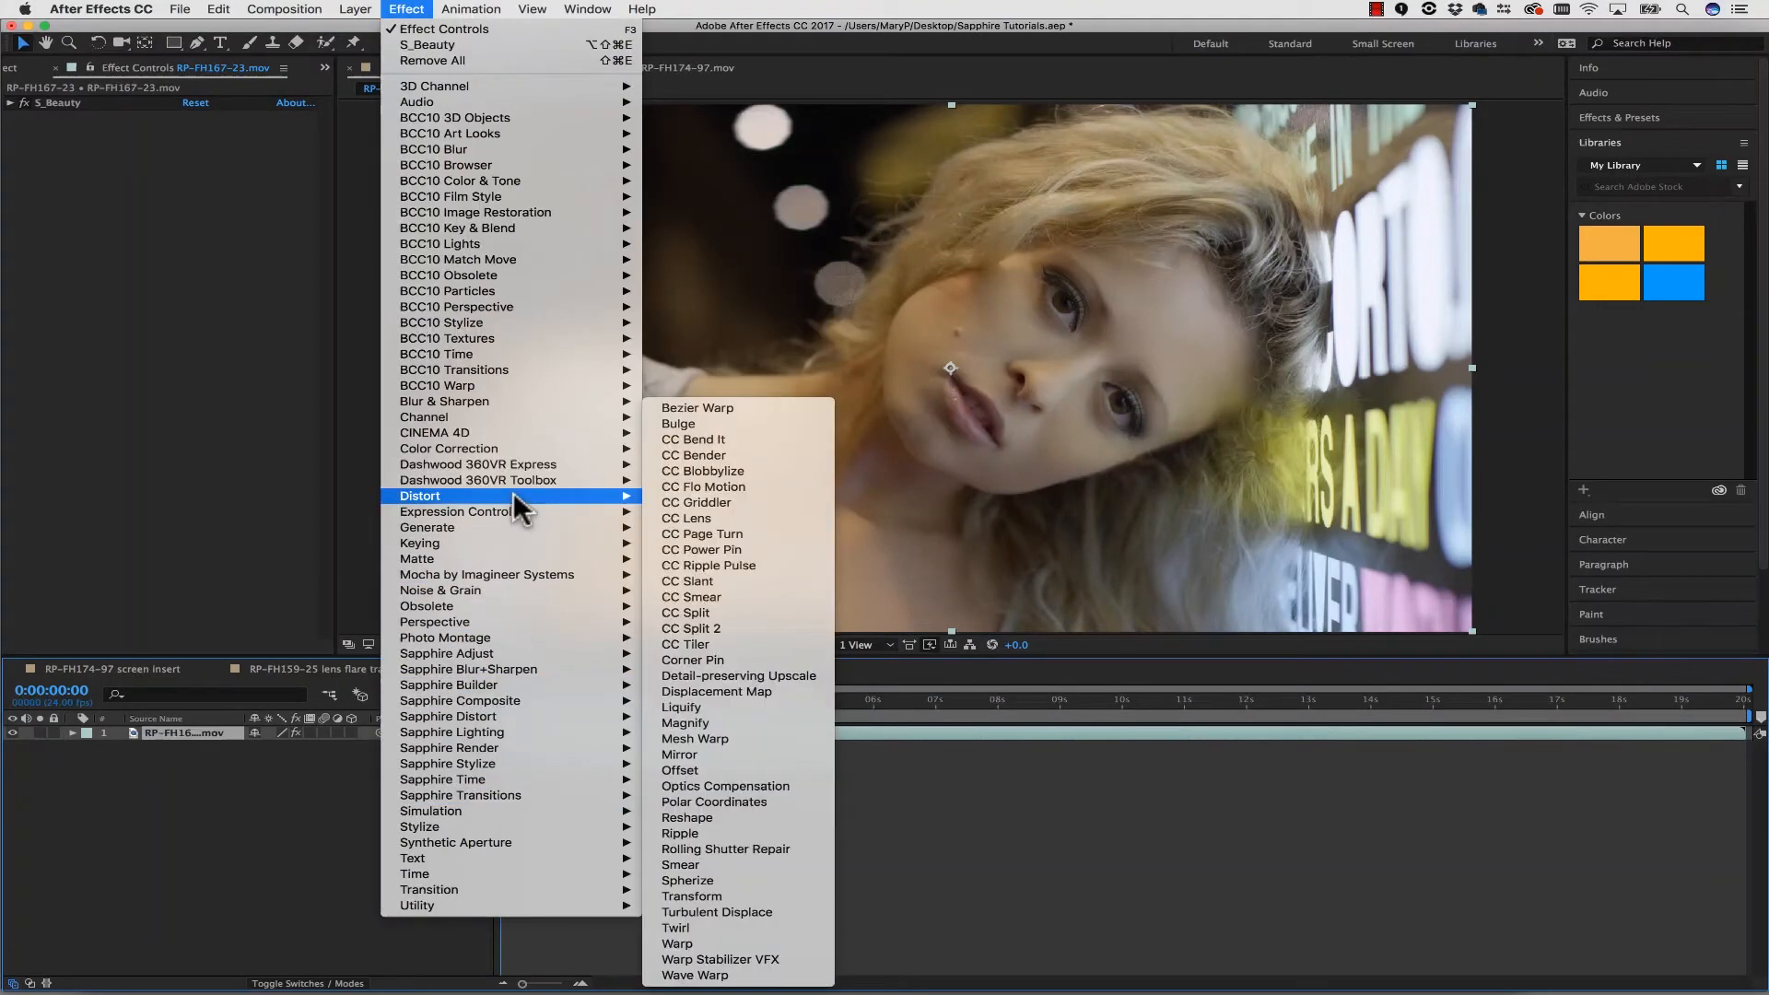
{"action": "mouse_move", "coordinate": [514, 667]}
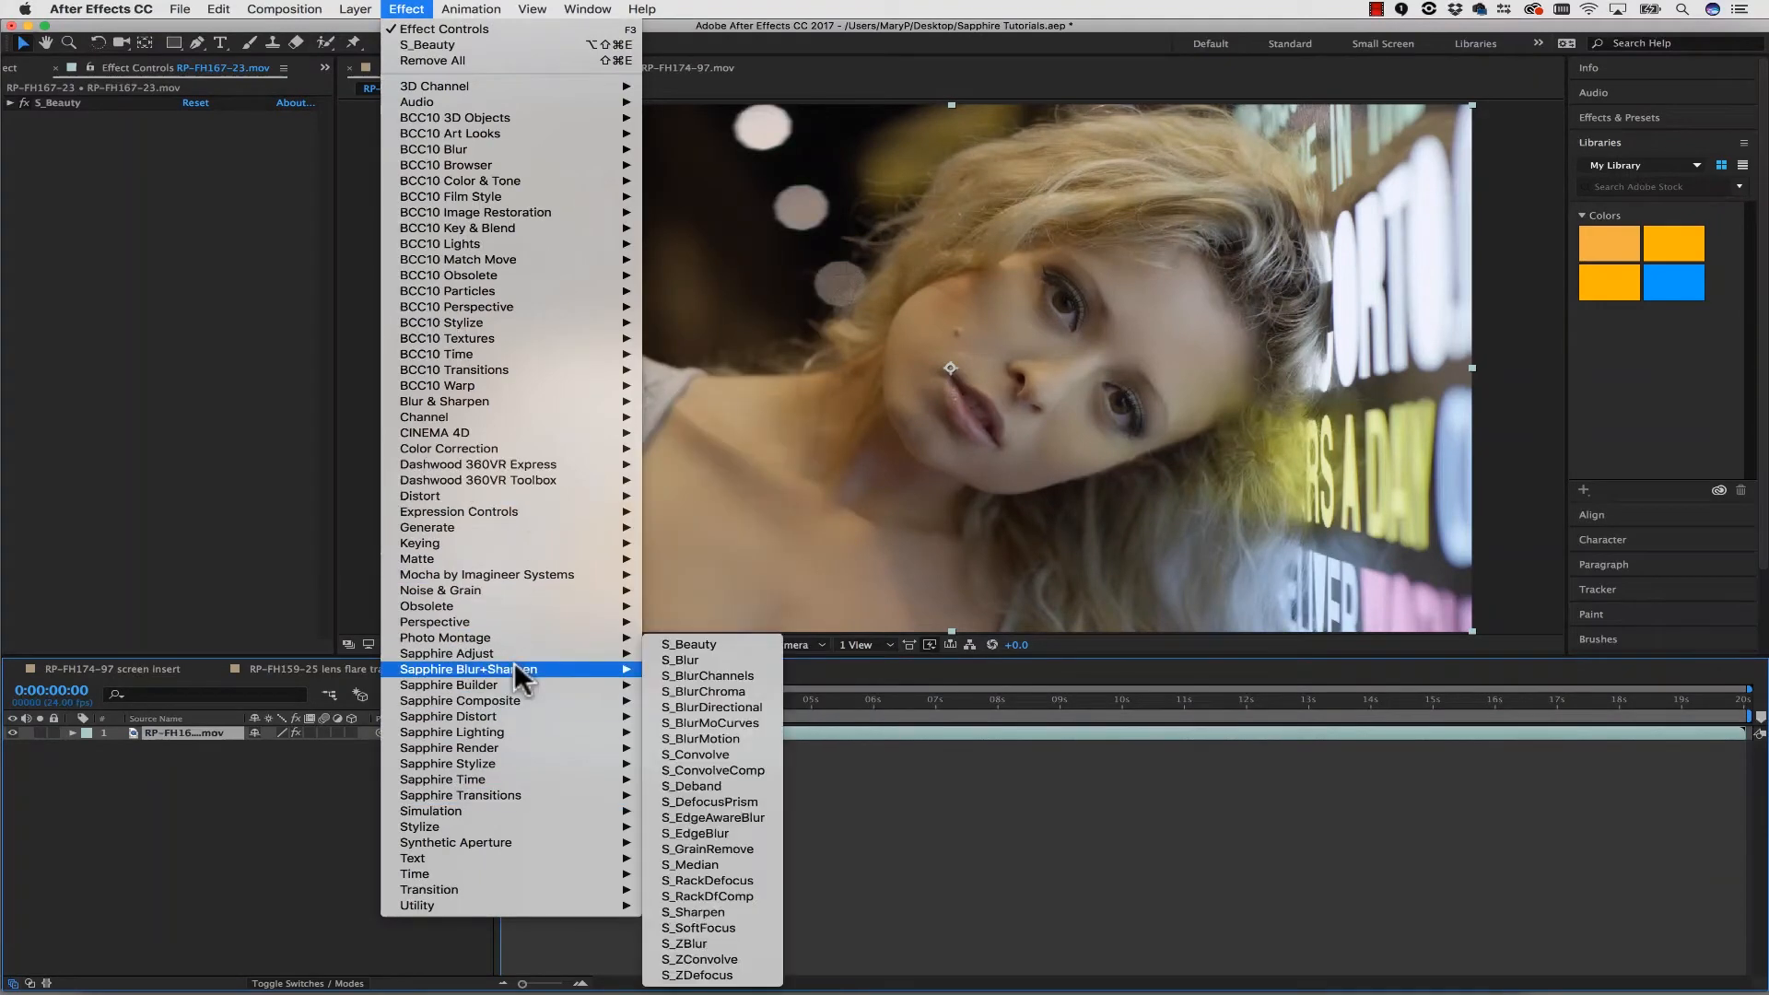
{"action": "left_click", "coordinate": [699, 659]}
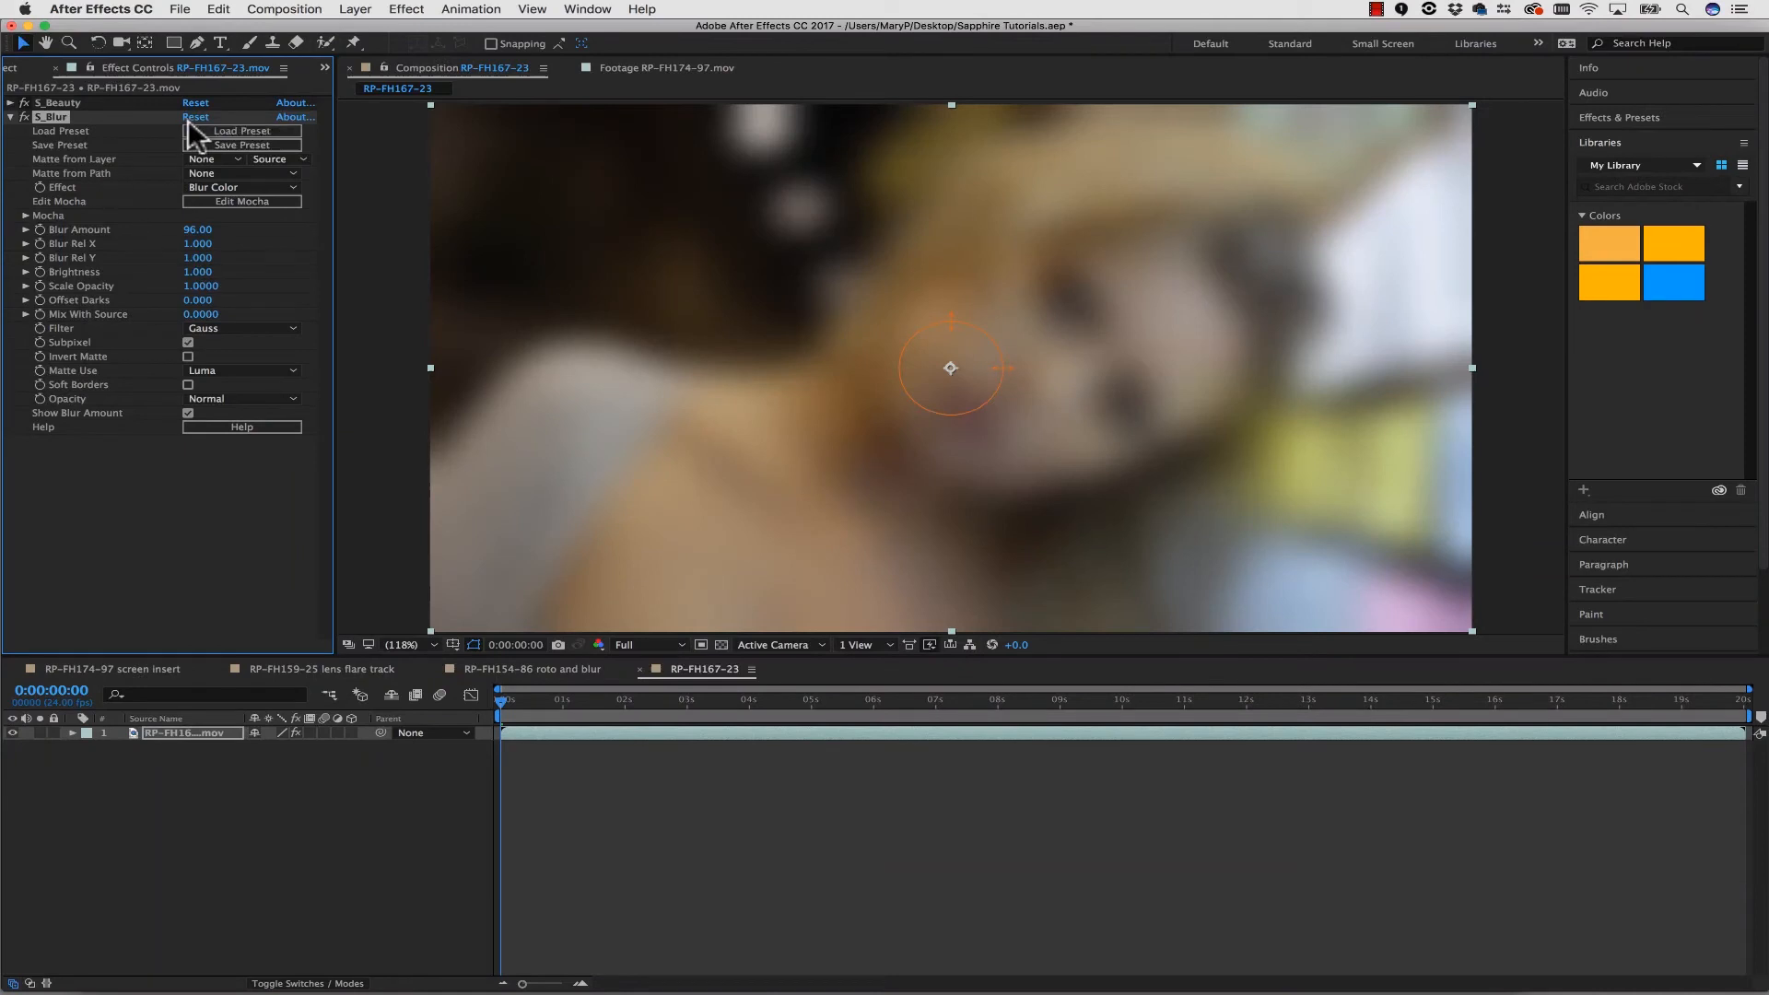
{"action": "left_click", "coordinate": [207, 201]}
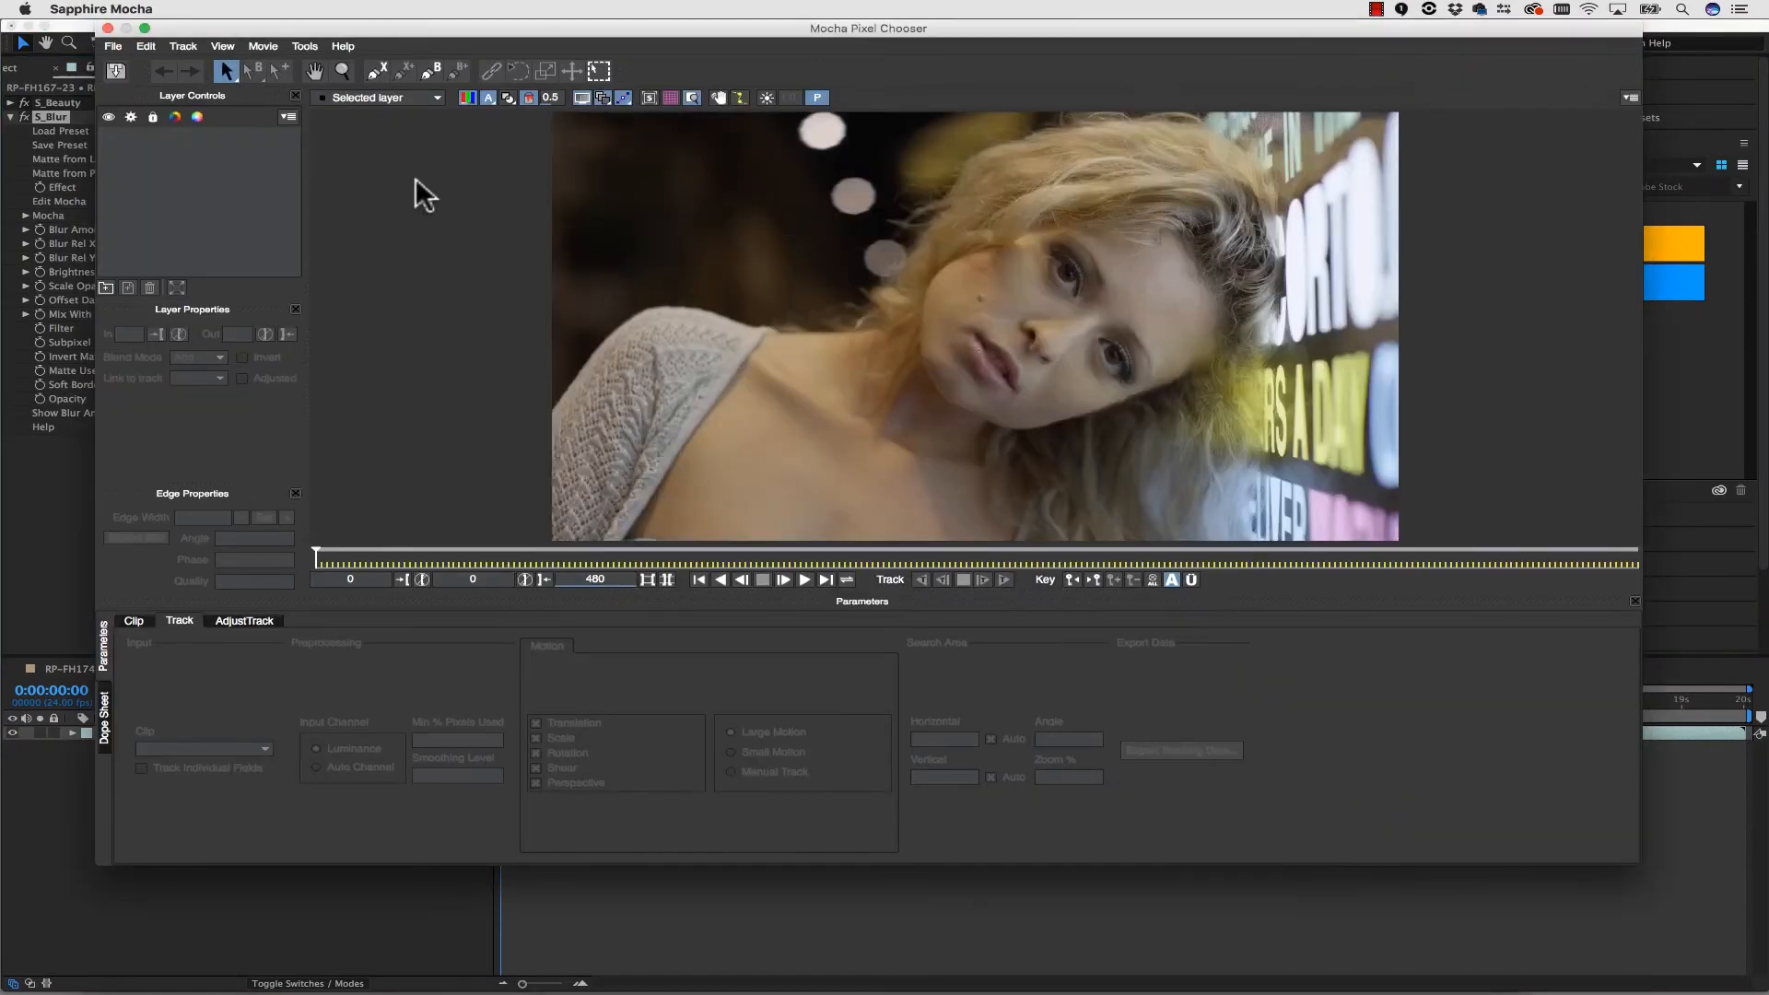
- Draw an X-spline around the smile line between the woman's cheek and nose on a new Mocha layer
{"action": "left_click", "coordinate": [343, 71]}
{"action": "left_click_drag", "start_coordinate": [1132, 328], "coordinate": [640, 192]}
{"action": "left_click", "coordinate": [376, 72]}
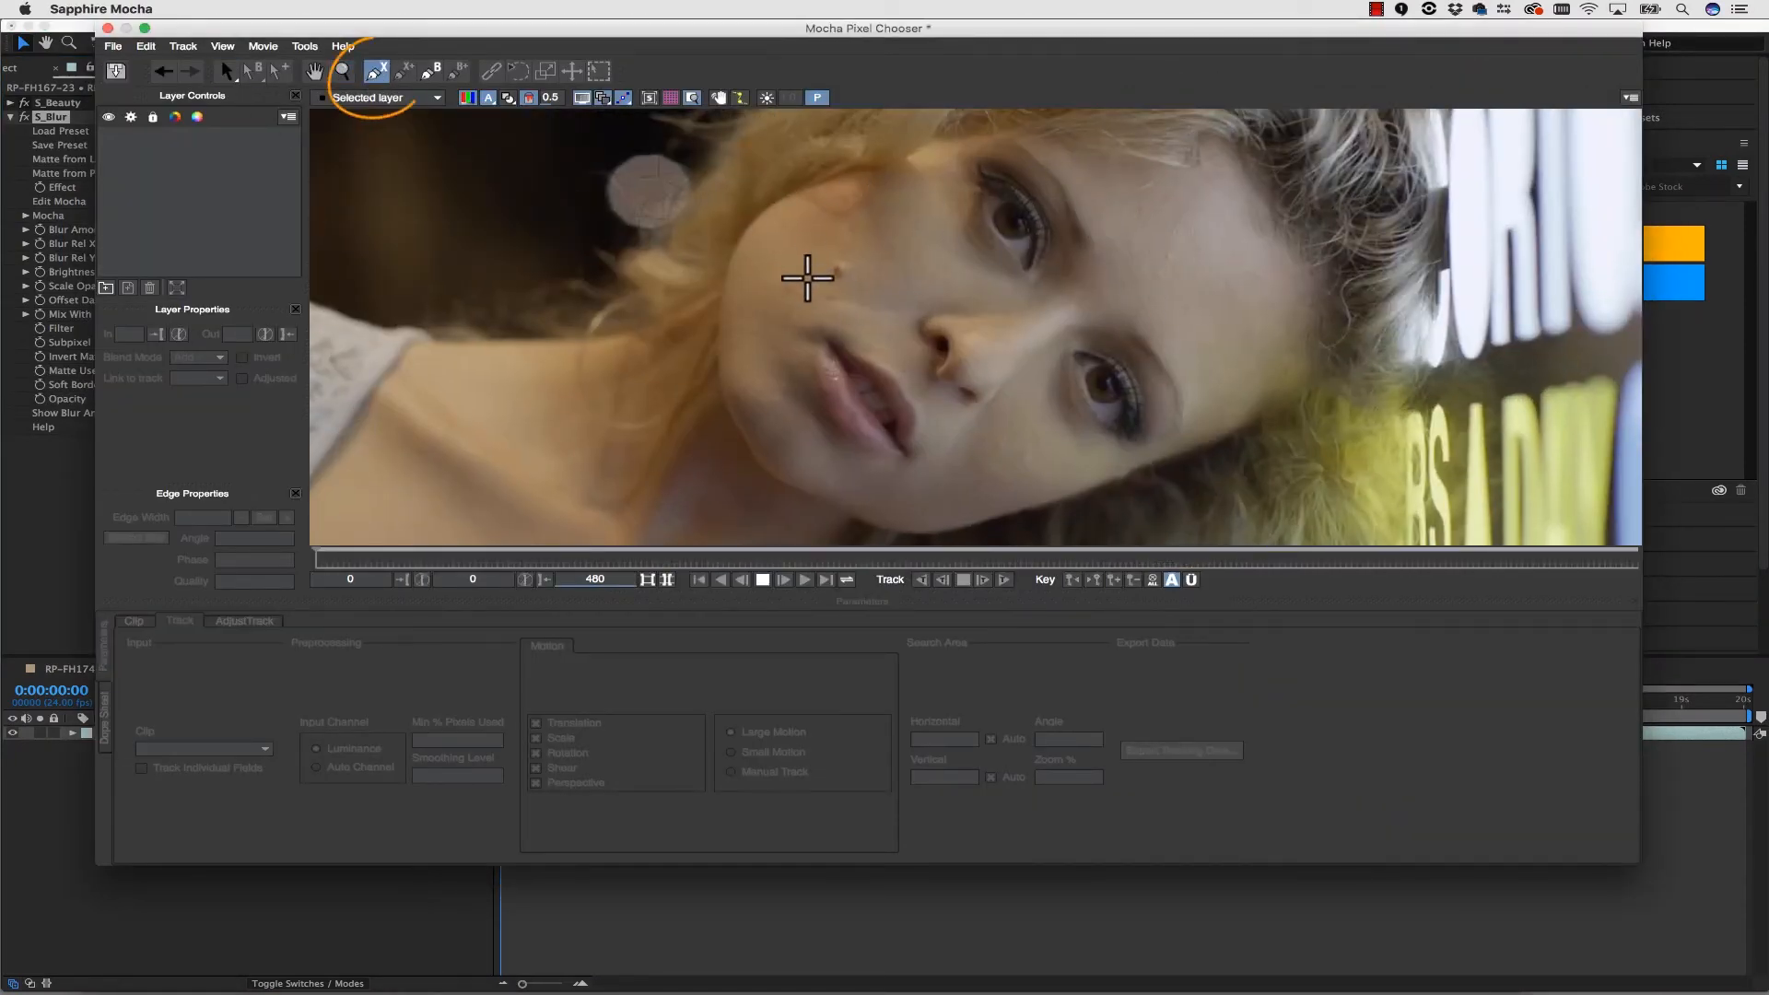
{"action": "left_click", "coordinate": [803, 271]}
{"action": "left_click", "coordinate": [830, 283]}
{"action": "left_click", "coordinate": [903, 301]}
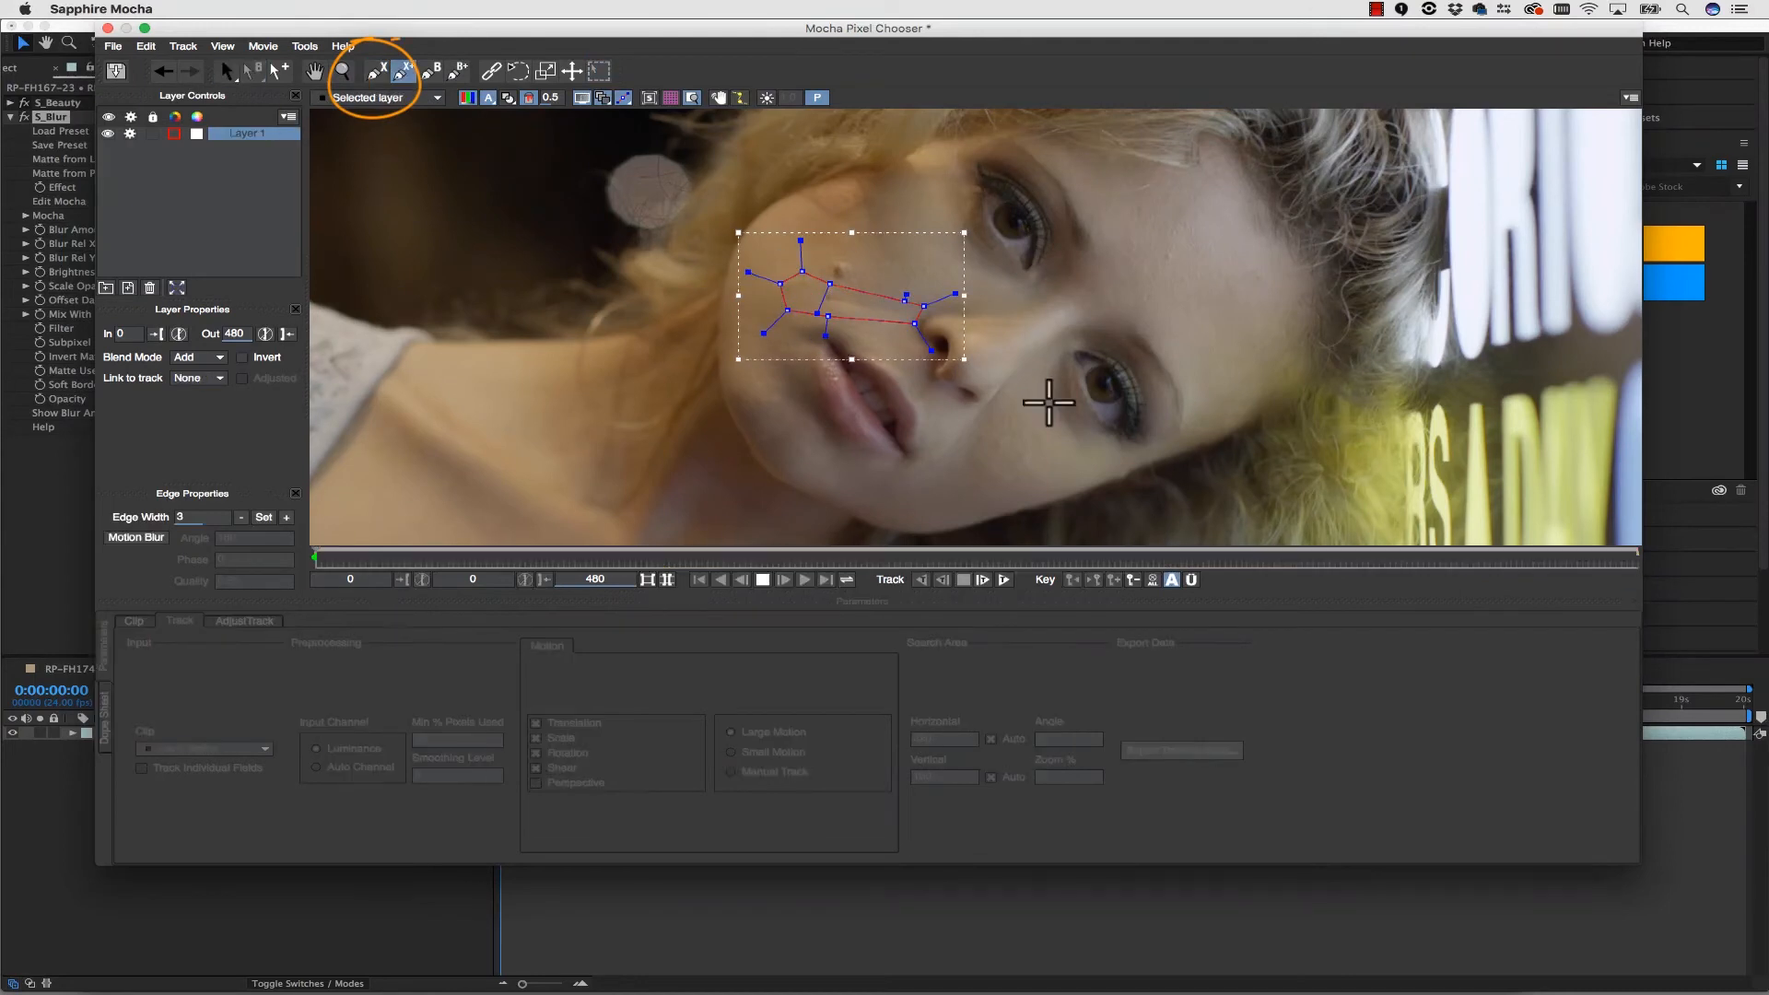
- Add a second X-spline to the same layer around the smile line on the other side of the mouth
{"action": "left_click", "coordinate": [969, 406]}
{"action": "left_click", "coordinate": [983, 428]}
{"action": "left_click", "coordinate": [969, 445]}
{"action": "left_click", "coordinate": [946, 479]}
{"action": "left_click", "coordinate": [904, 498]}
{"action": "left_click", "coordinate": [881, 496]}
{"action": "left_click", "coordinate": [895, 471]}
{"action": "left_click", "coordinate": [934, 450]}
{"action": "left_click", "coordinate": [946, 424]}
{"action": "right_click", "coordinate": [948, 424]}
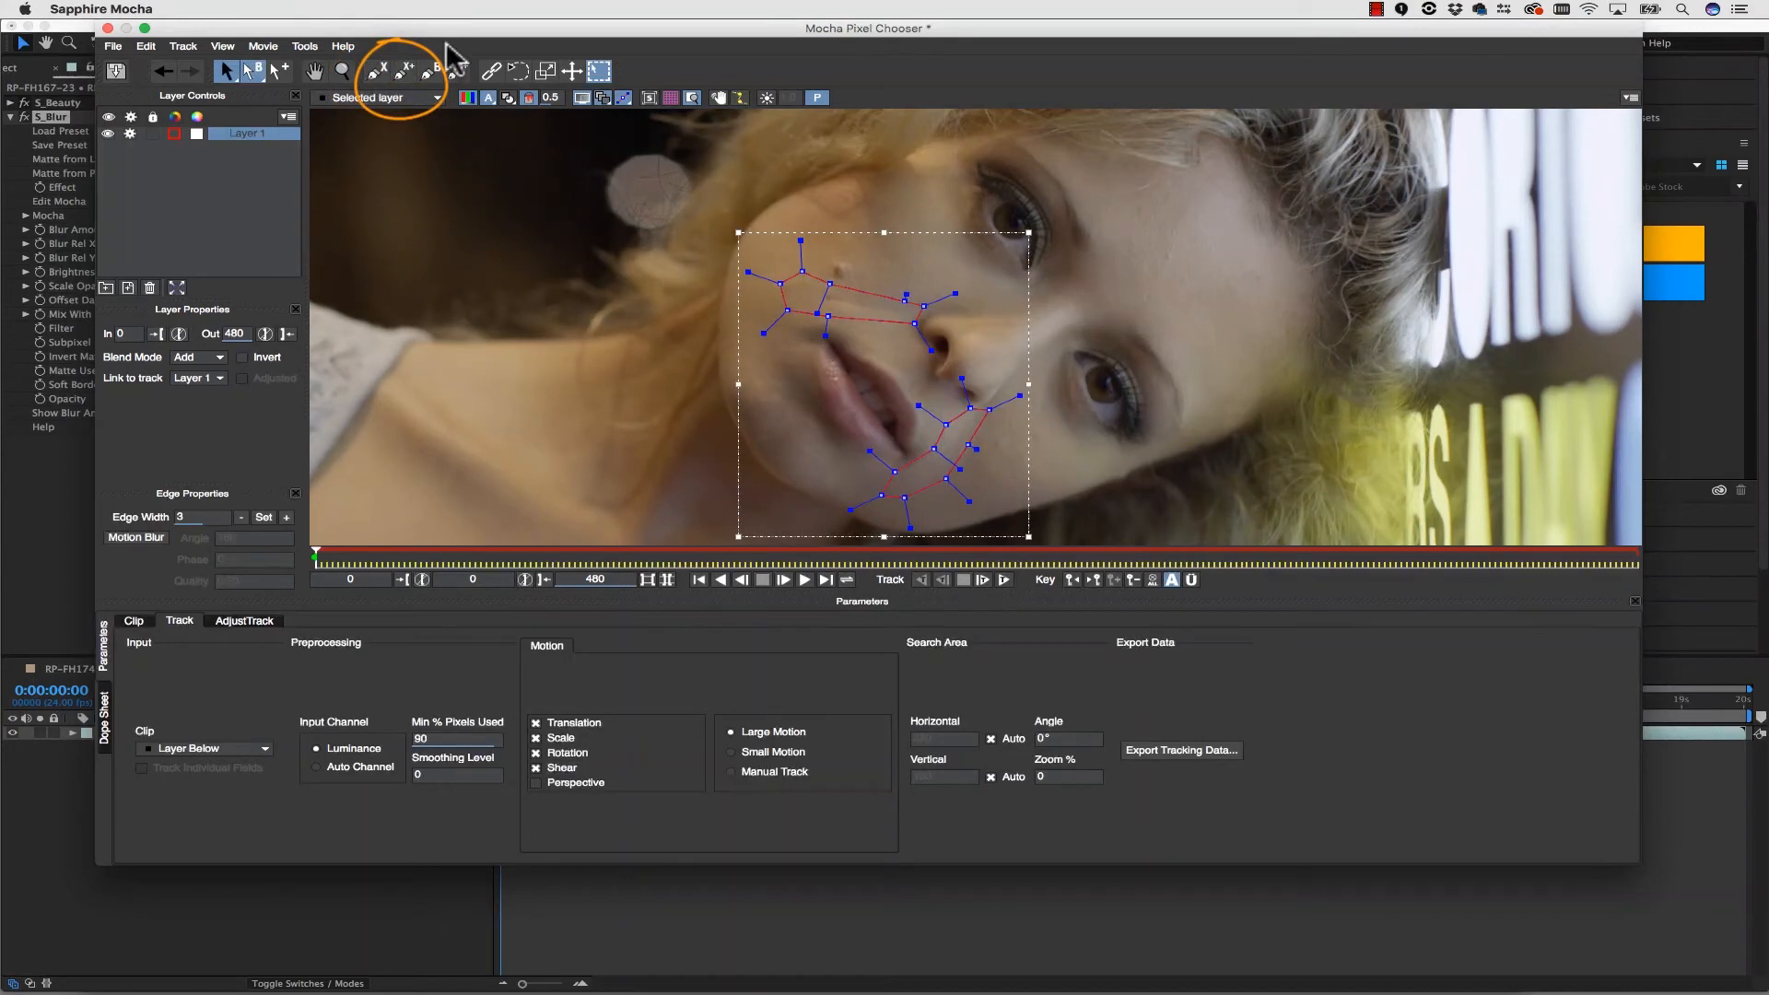
- Create a second layer with an X-spline around the skin beneath the upper eye
{"action": "left_click", "coordinate": [376, 71]}
{"action": "left_click", "coordinate": [961, 163]}
{"action": "left_click", "coordinate": [968, 192]}
{"action": "left_click", "coordinate": [984, 257]}
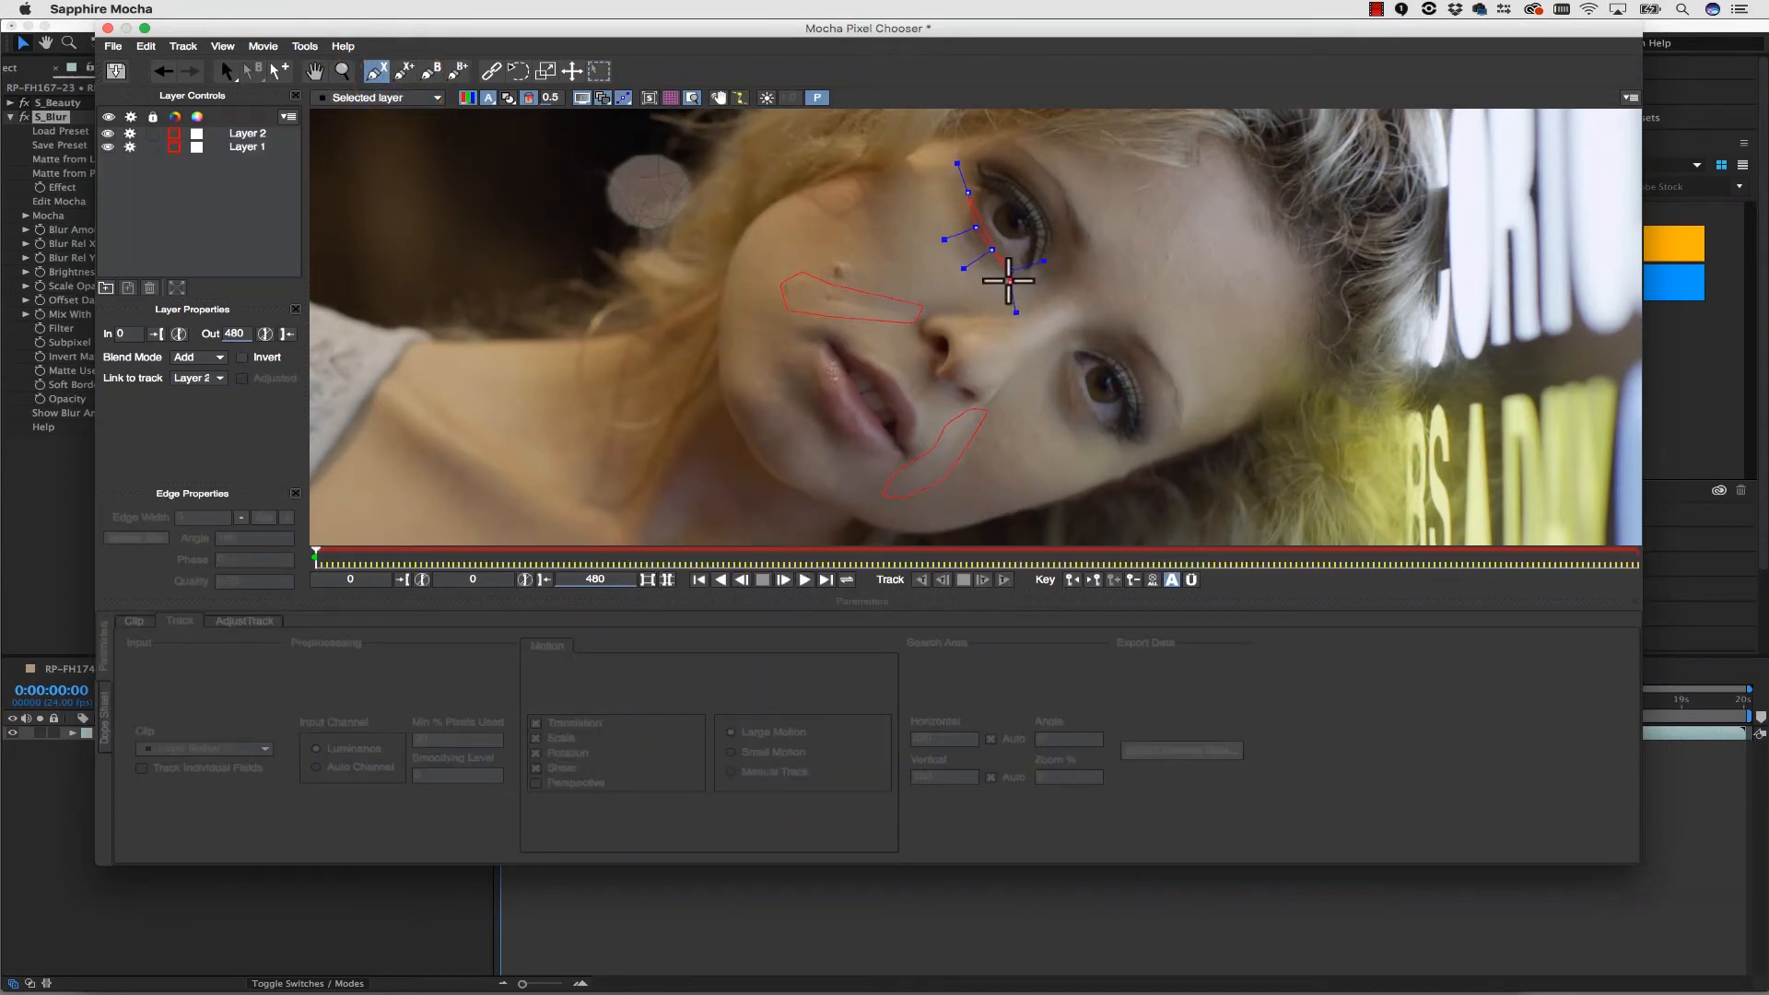
{"action": "left_click", "coordinate": [965, 273]}
{"action": "left_click", "coordinate": [943, 258]}
{"action": "left_click", "coordinate": [944, 209]}
{"action": "left_click", "coordinate": [956, 198]}
{"action": "right_click", "coordinate": [954, 197]}
- Add another X-spline to the second layer around the skin beneath the lower eye
{"action": "left_click", "coordinate": [402, 71]}
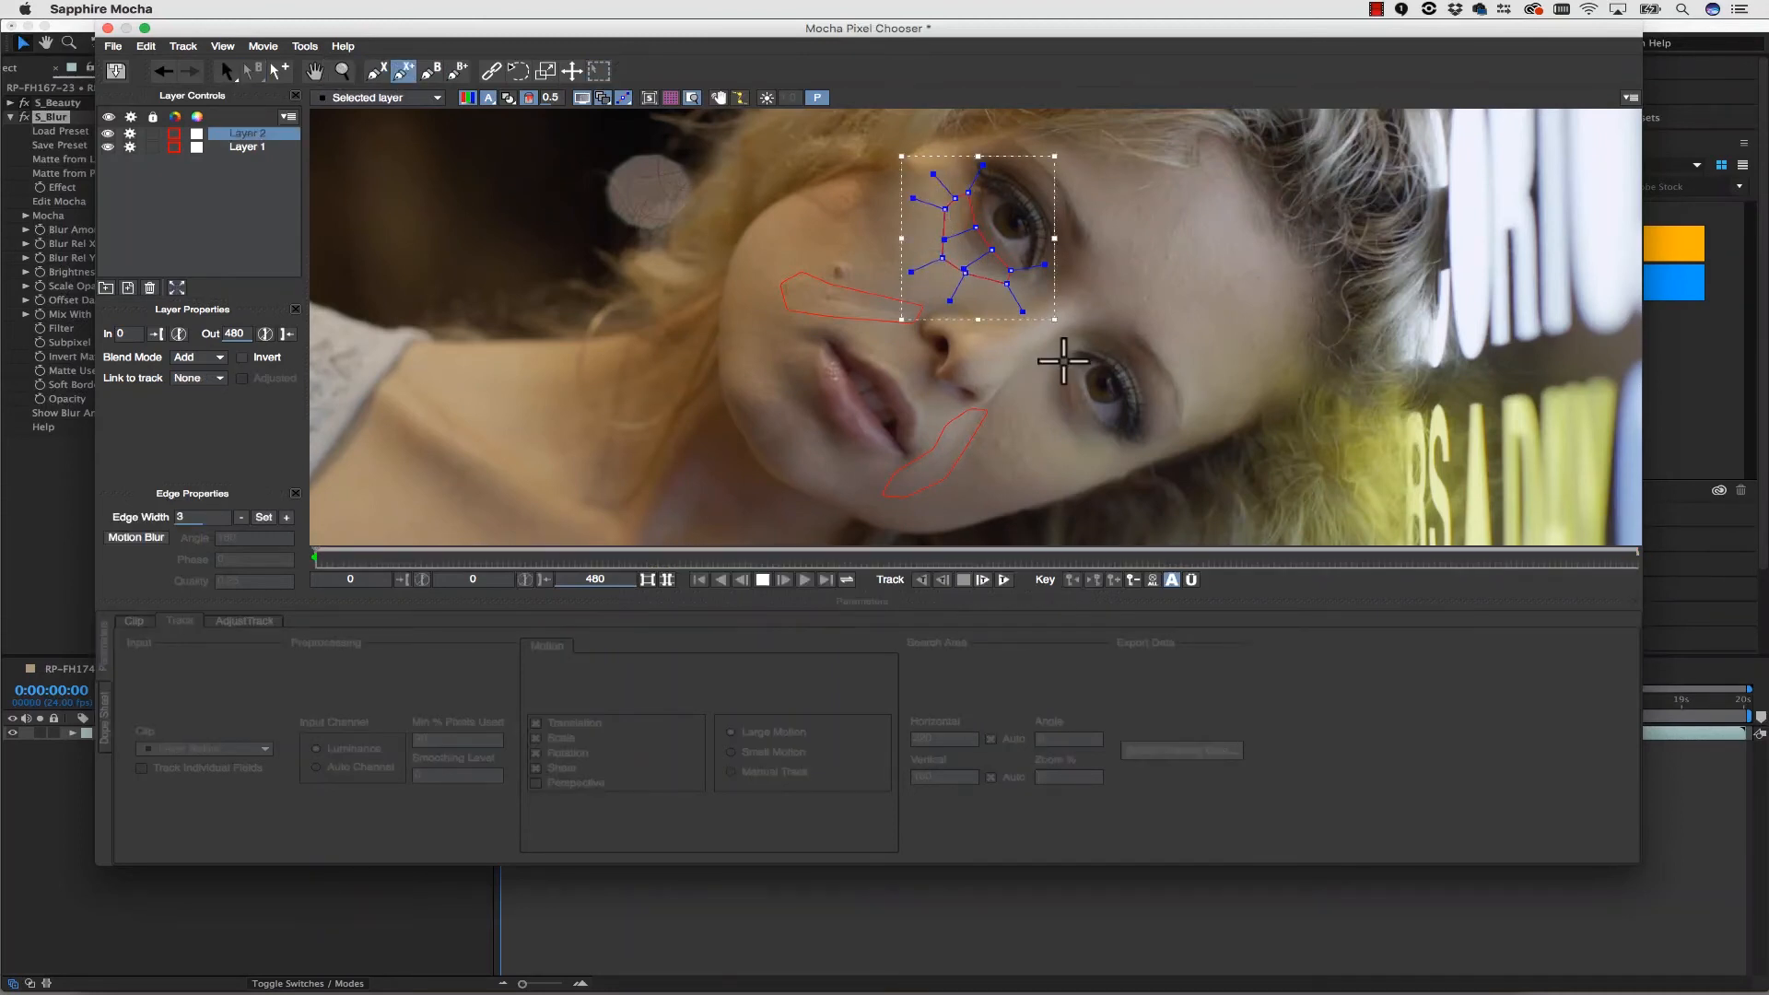
{"action": "left_click", "coordinate": [1067, 355]}
{"action": "left_click", "coordinate": [1072, 383]}
{"action": "left_click", "coordinate": [1085, 413]}
{"action": "left_click", "coordinate": [1103, 434]}
{"action": "left_click", "coordinate": [1071, 451]}
{"action": "left_click", "coordinate": [1047, 433]}
{"action": "left_click", "coordinate": [1047, 404]}
{"action": "right_click", "coordinate": [1046, 403]}
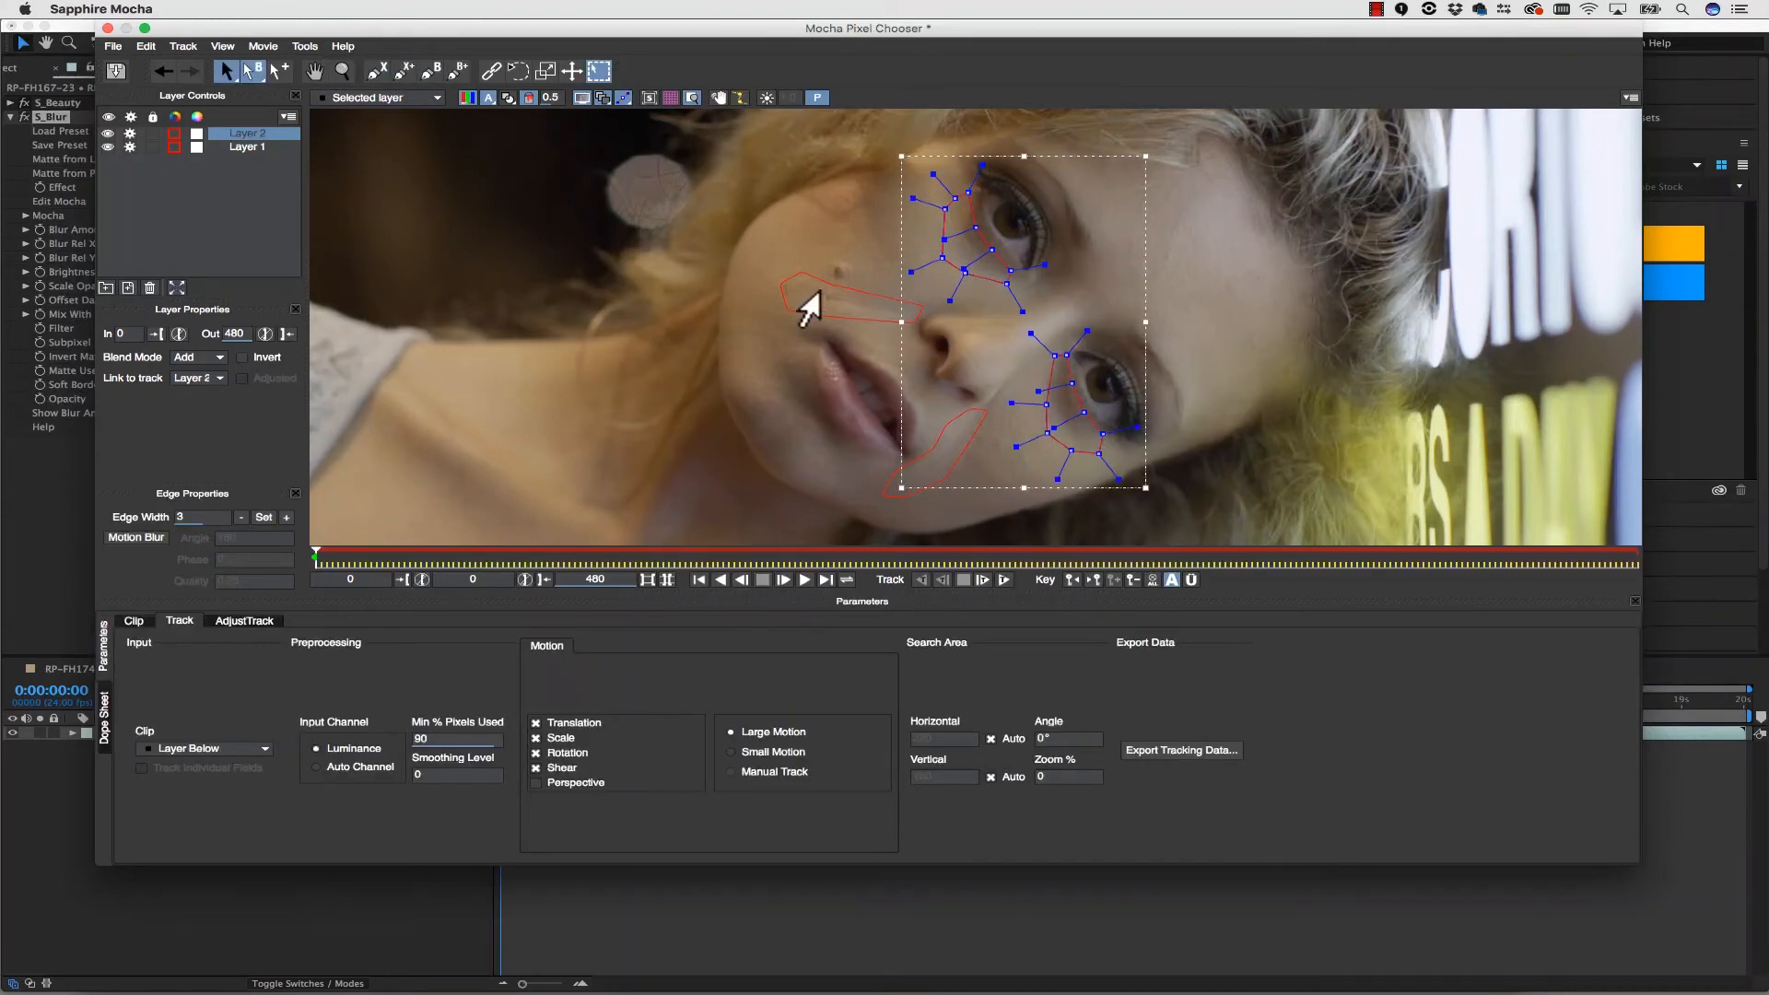
- Shorten the spline handles on all points of the eye shapes and mouth shapes to round their outlines
{"action": "left_click_drag", "start_coordinate": [813, 155], "coordinate": [1190, 526]}
{"action": "left_click_drag", "start_coordinate": [1086, 329], "coordinate": [1075, 347]}
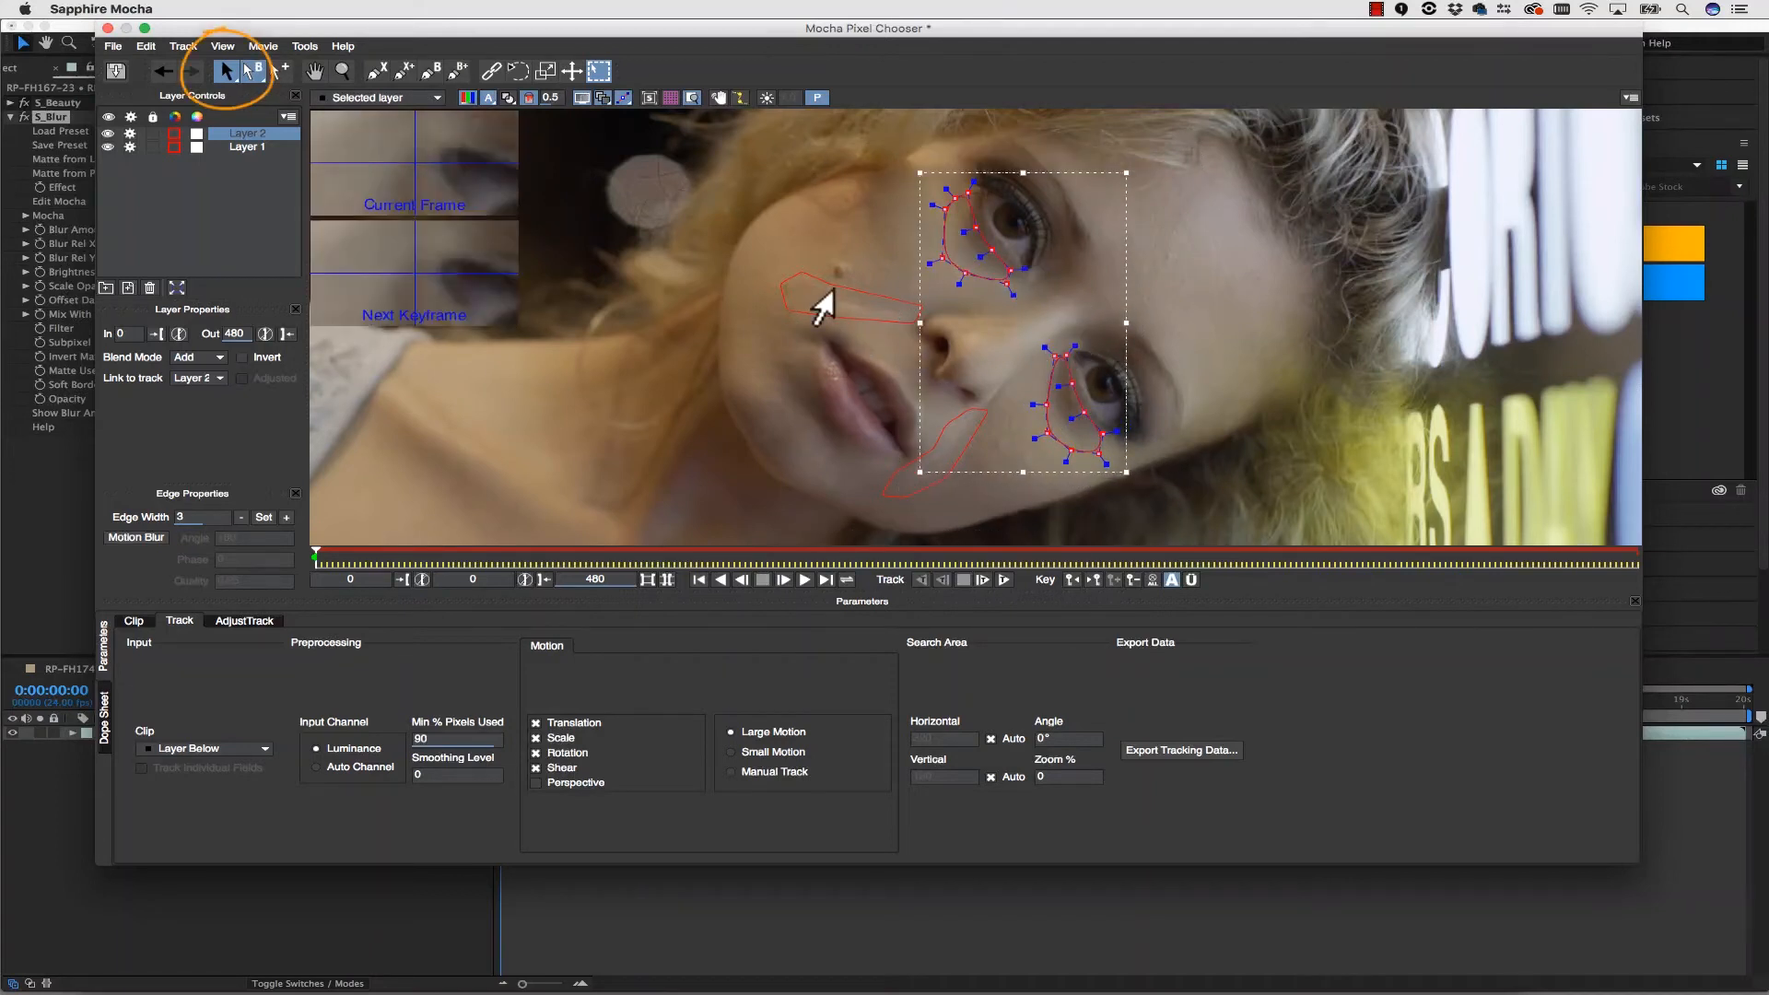
{"action": "left_click", "coordinate": [823, 302]}
{"action": "left_click_drag", "start_coordinate": [1008, 413], "coordinate": [1003, 432]}
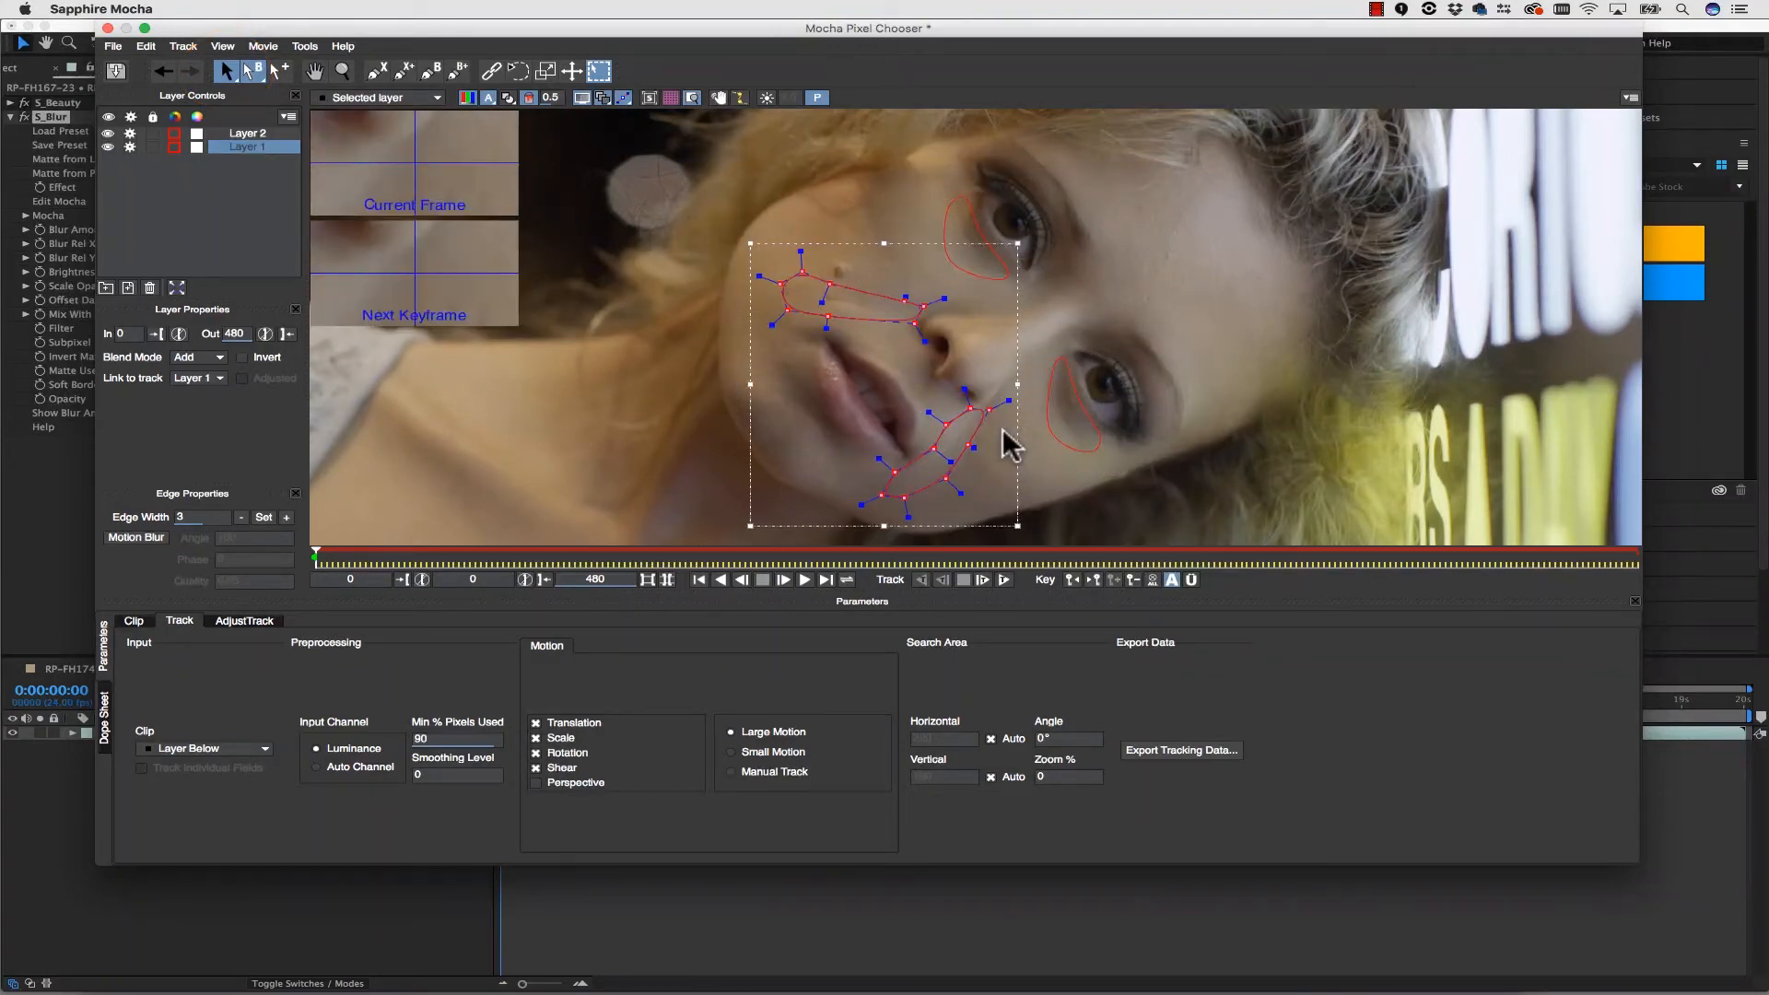
- Rename the mouth layer as mouth lines and the eye layer as under eye
{"action": "double_click", "coordinate": [252, 144]}
{"action": "type", "text": "mou"}
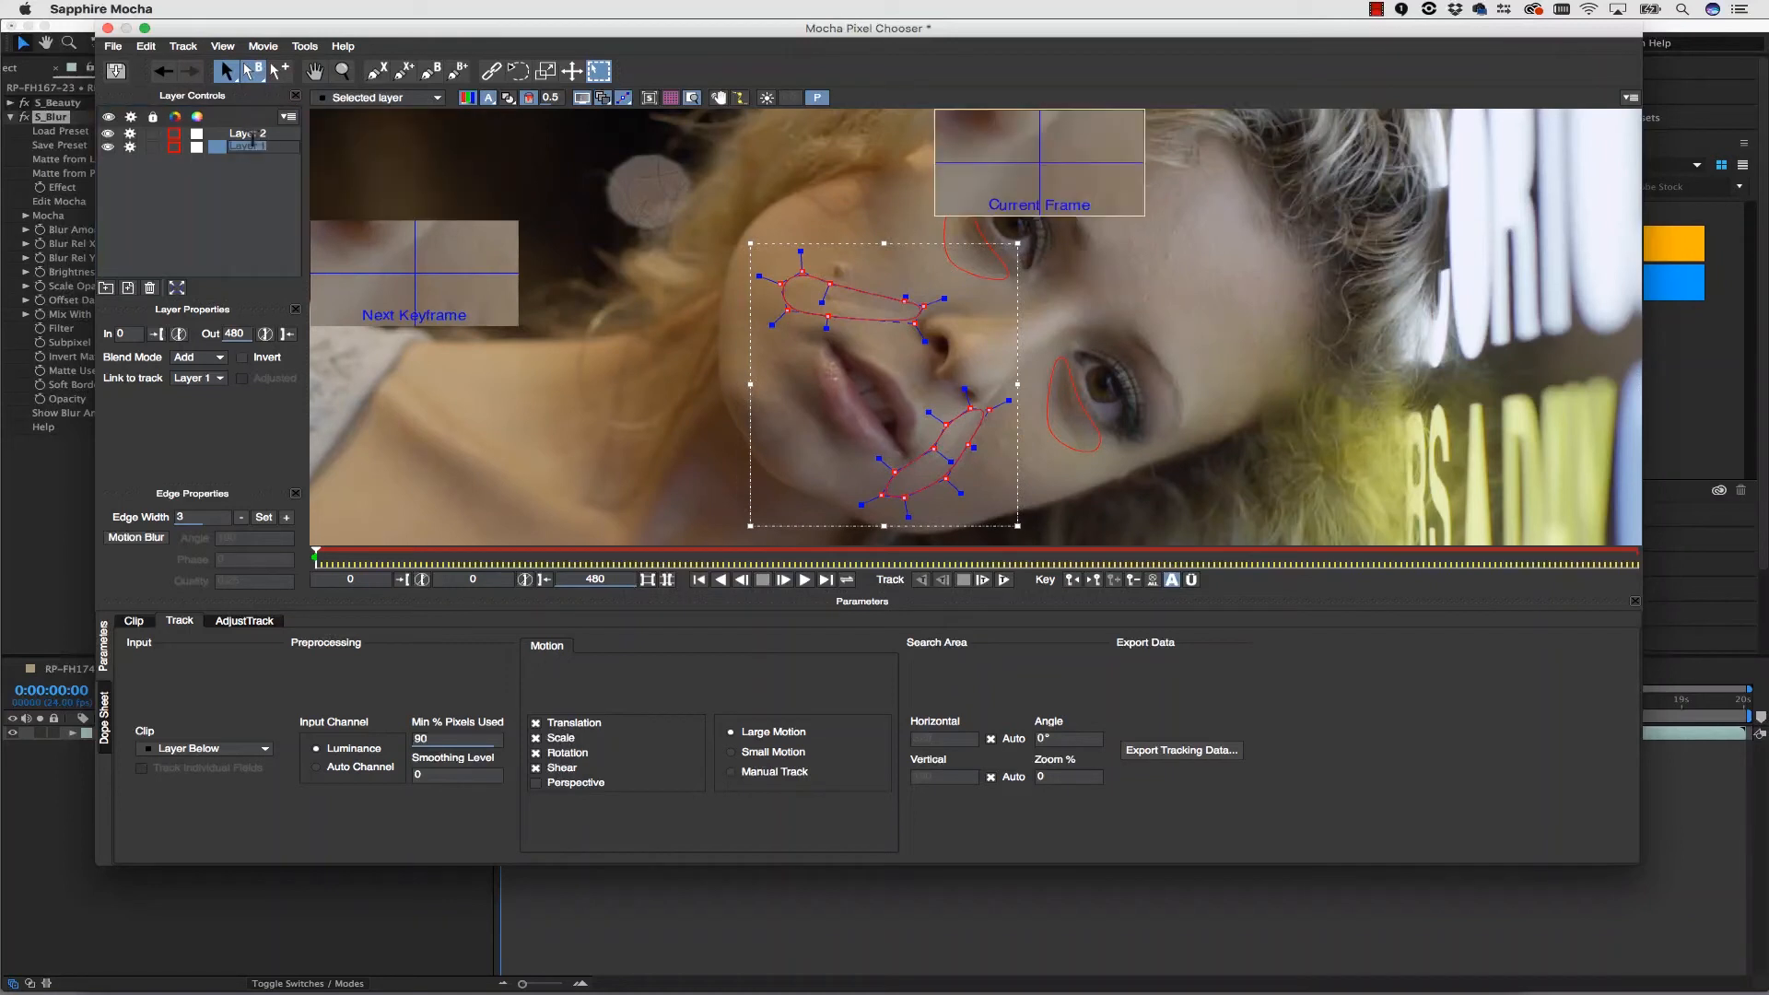
{"action": "type", "text": "th lines"}
{"action": "double_click", "coordinate": [242, 133]}
{"action": "type", "text": "under eyl"}
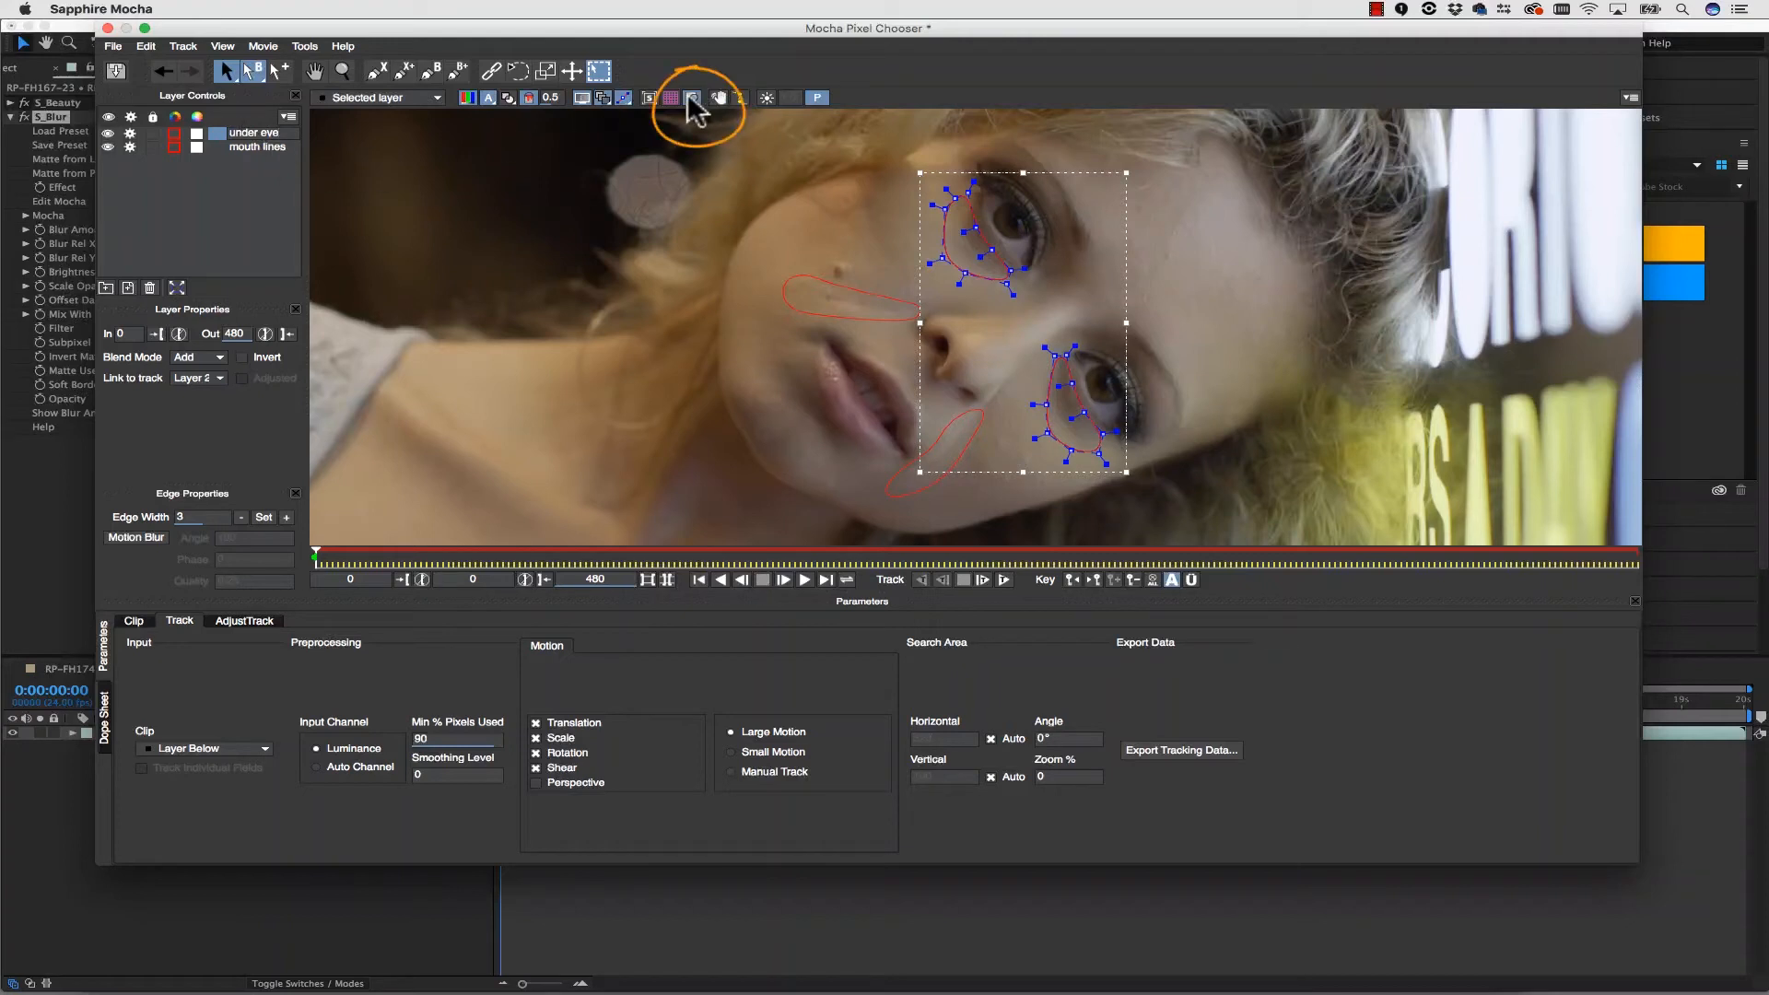
{"action": "key", "text": "Return"}
- Track the under eye and mouth lines layers forward from frame 0 and stop at frame 64
{"action": "left_click", "coordinate": [946, 265]}
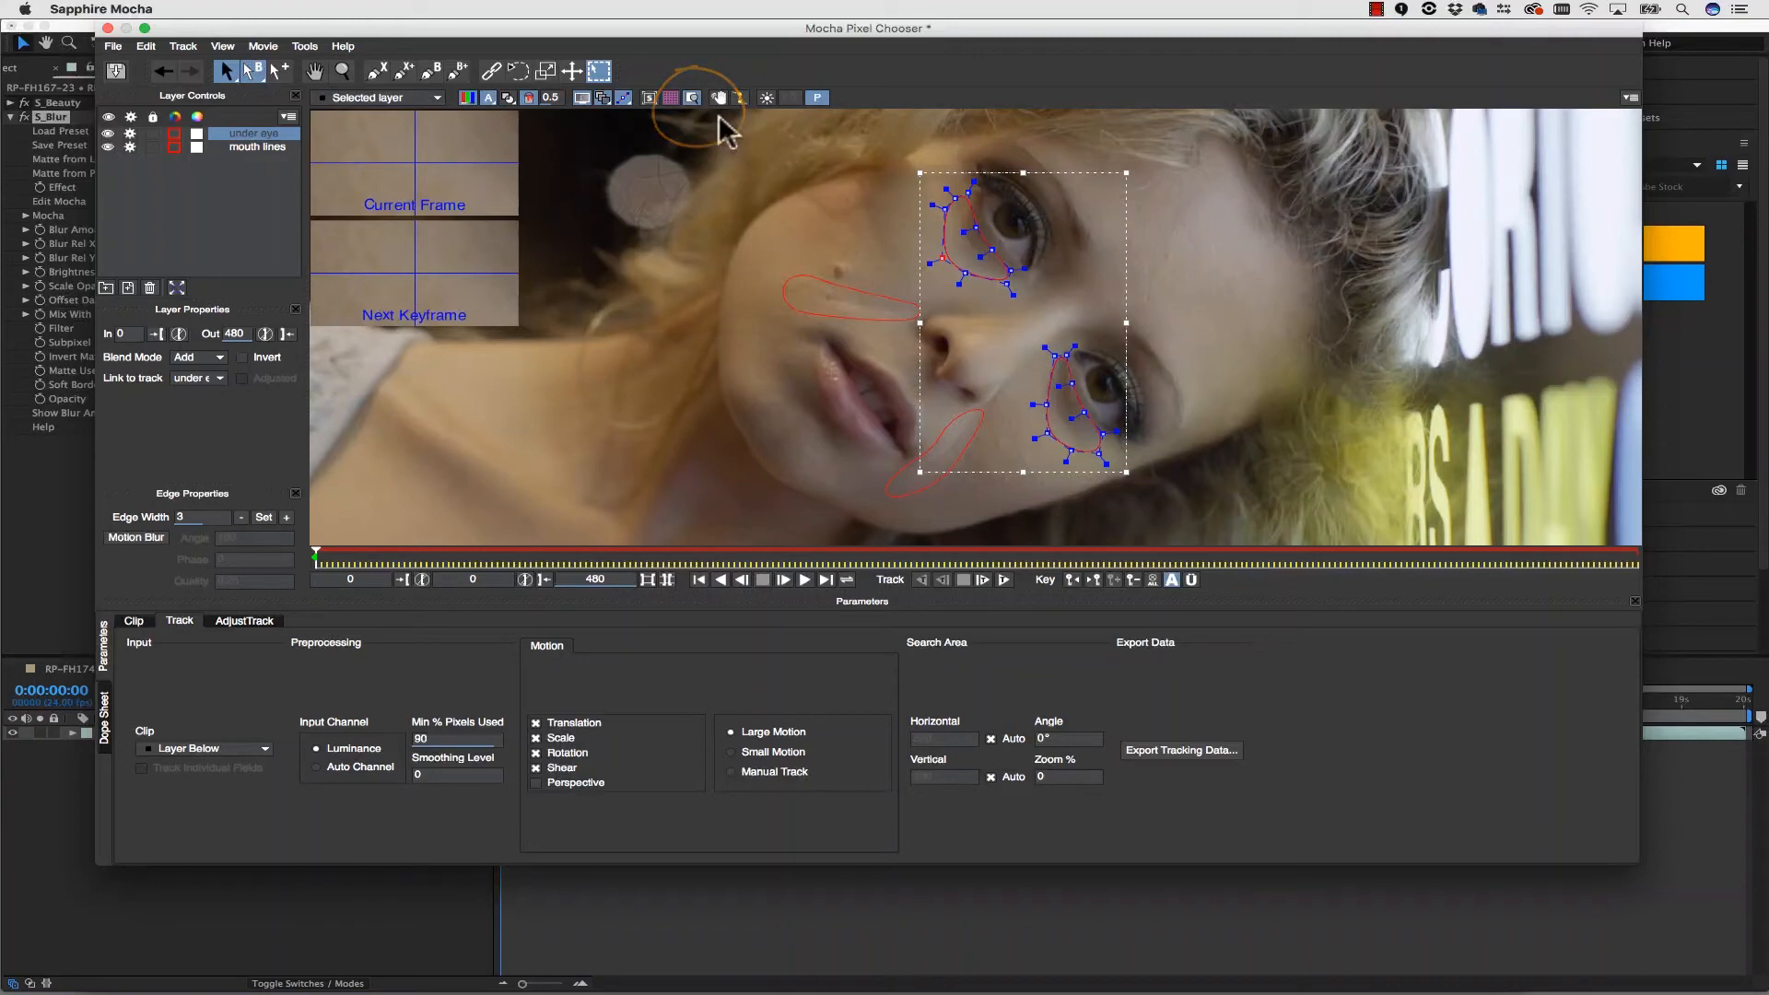
{"action": "left_click", "coordinate": [692, 98]}
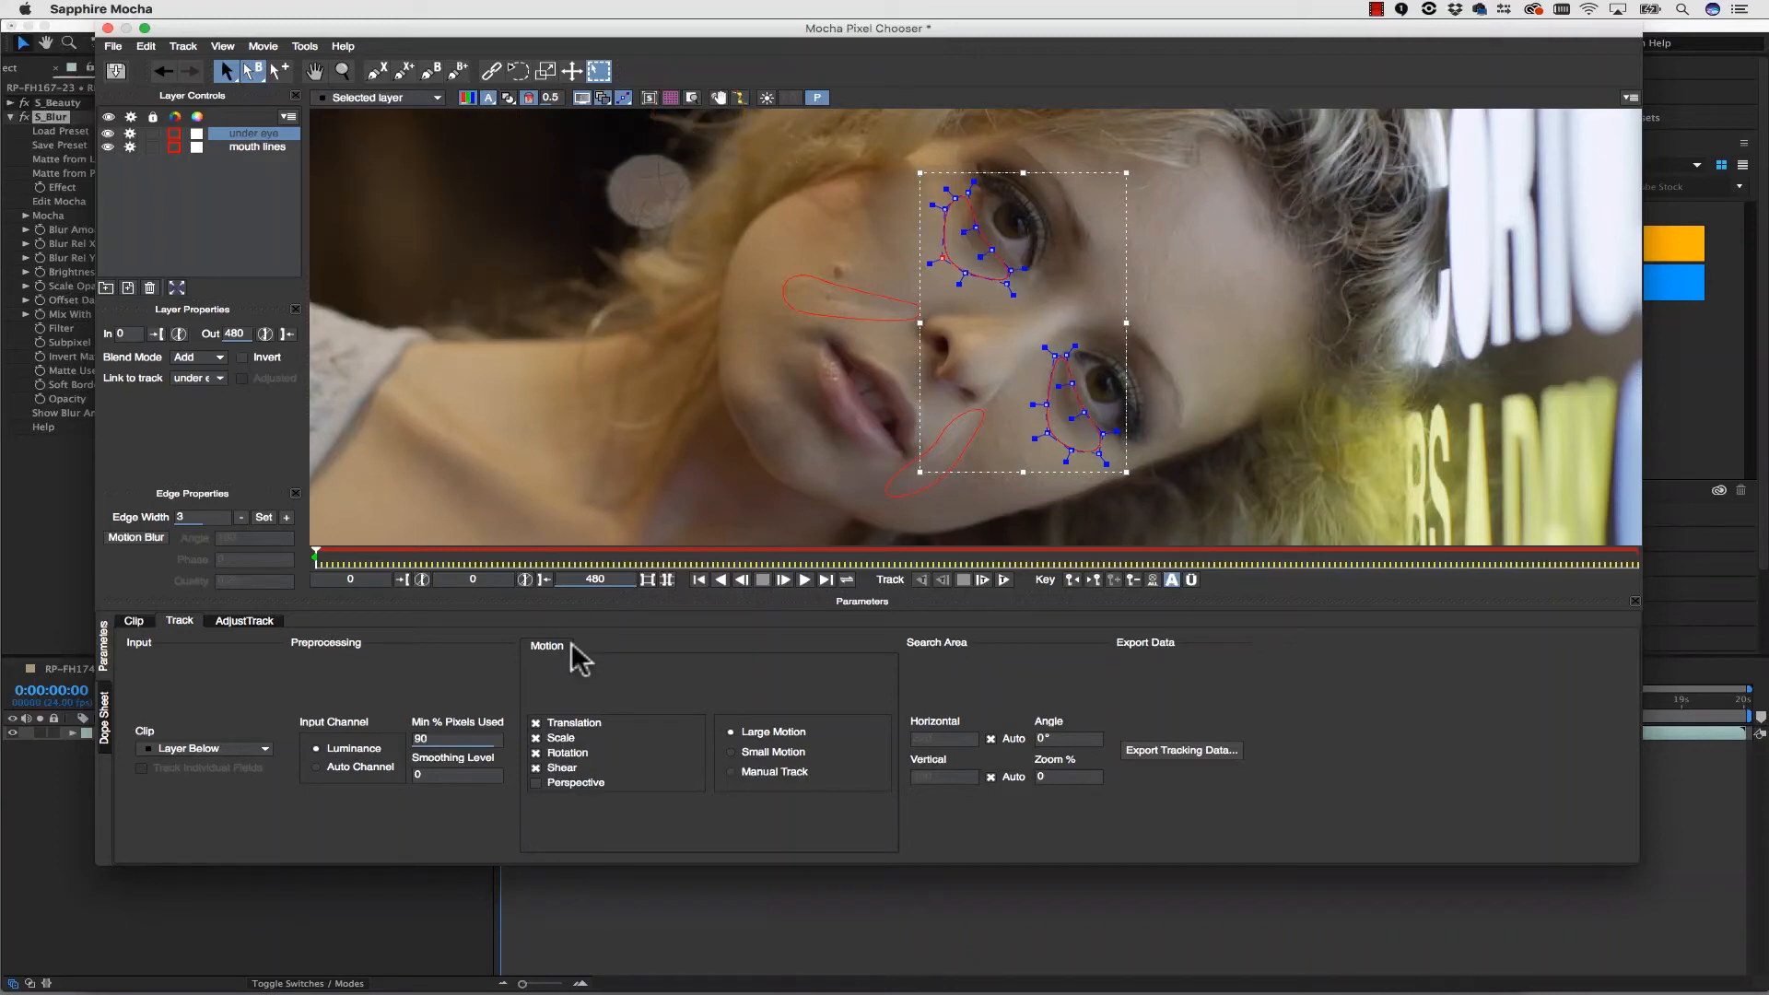
{"action": "left_click", "coordinate": [1003, 580]}
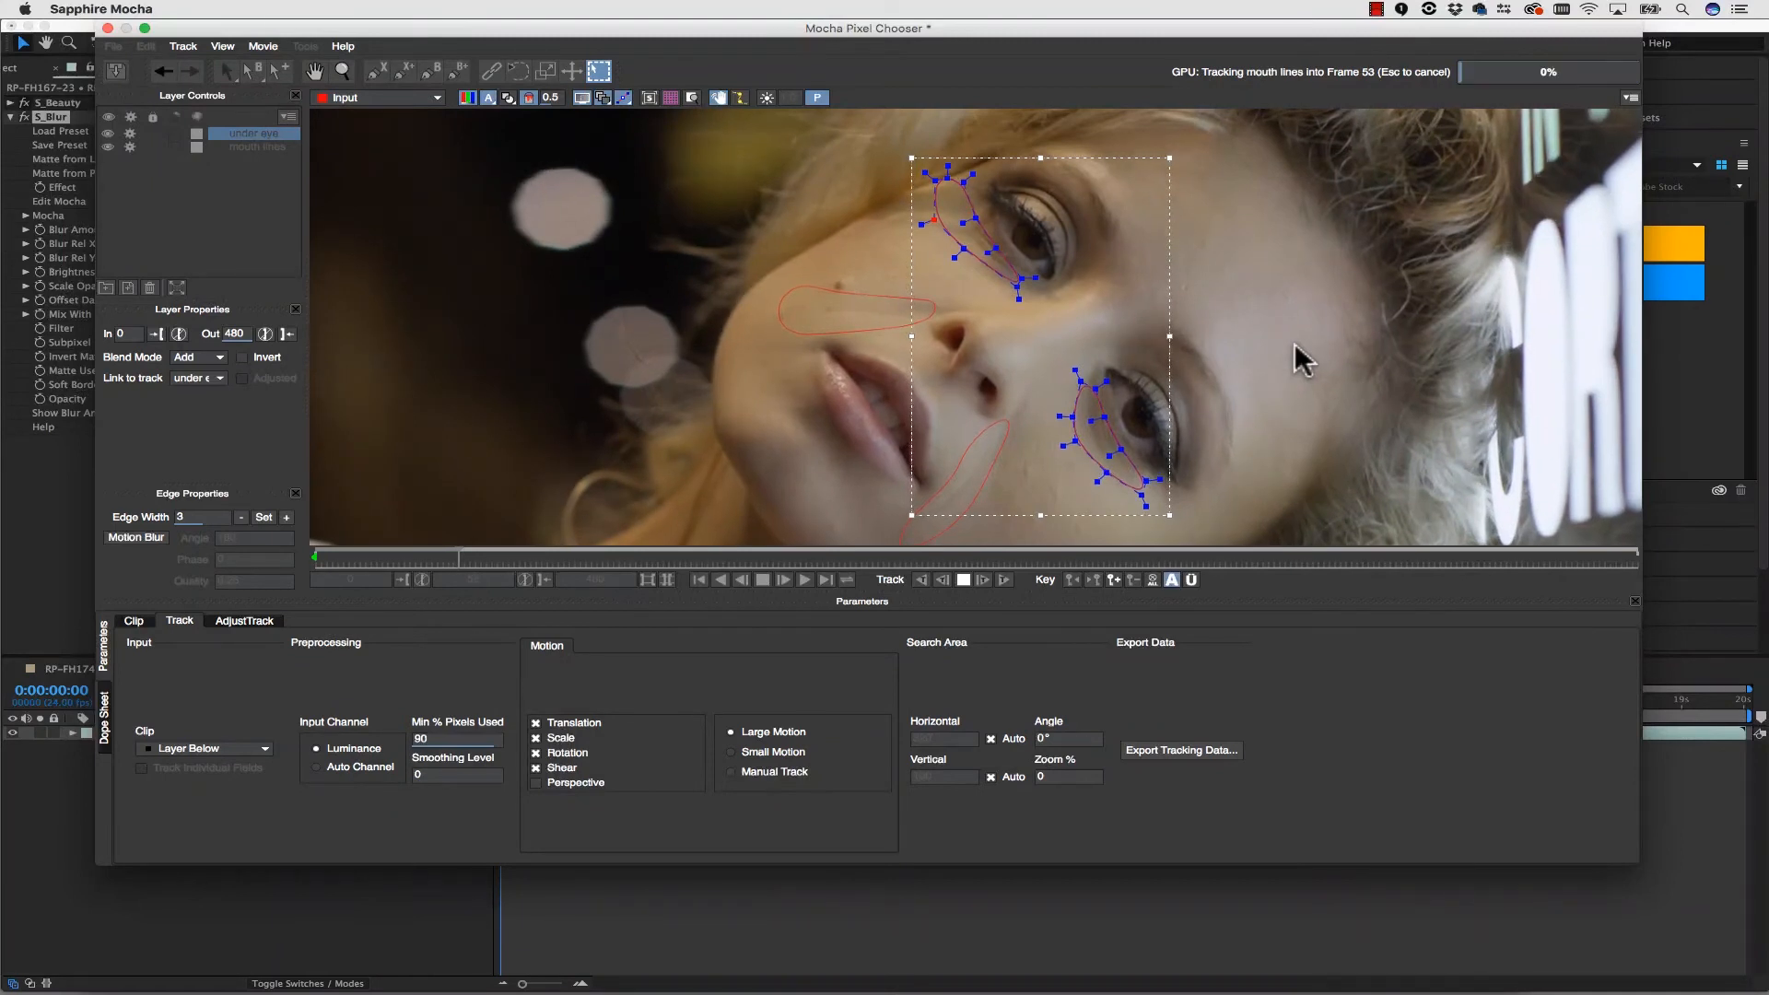
{"action": "key", "text": "Escape"}
- Refit the under eye shapes at frame 64 and both layers at frame 174, tracking forward after the corrections
{"action": "left_click_drag", "start_coordinate": [860, 149], "coordinate": [953, 223]}
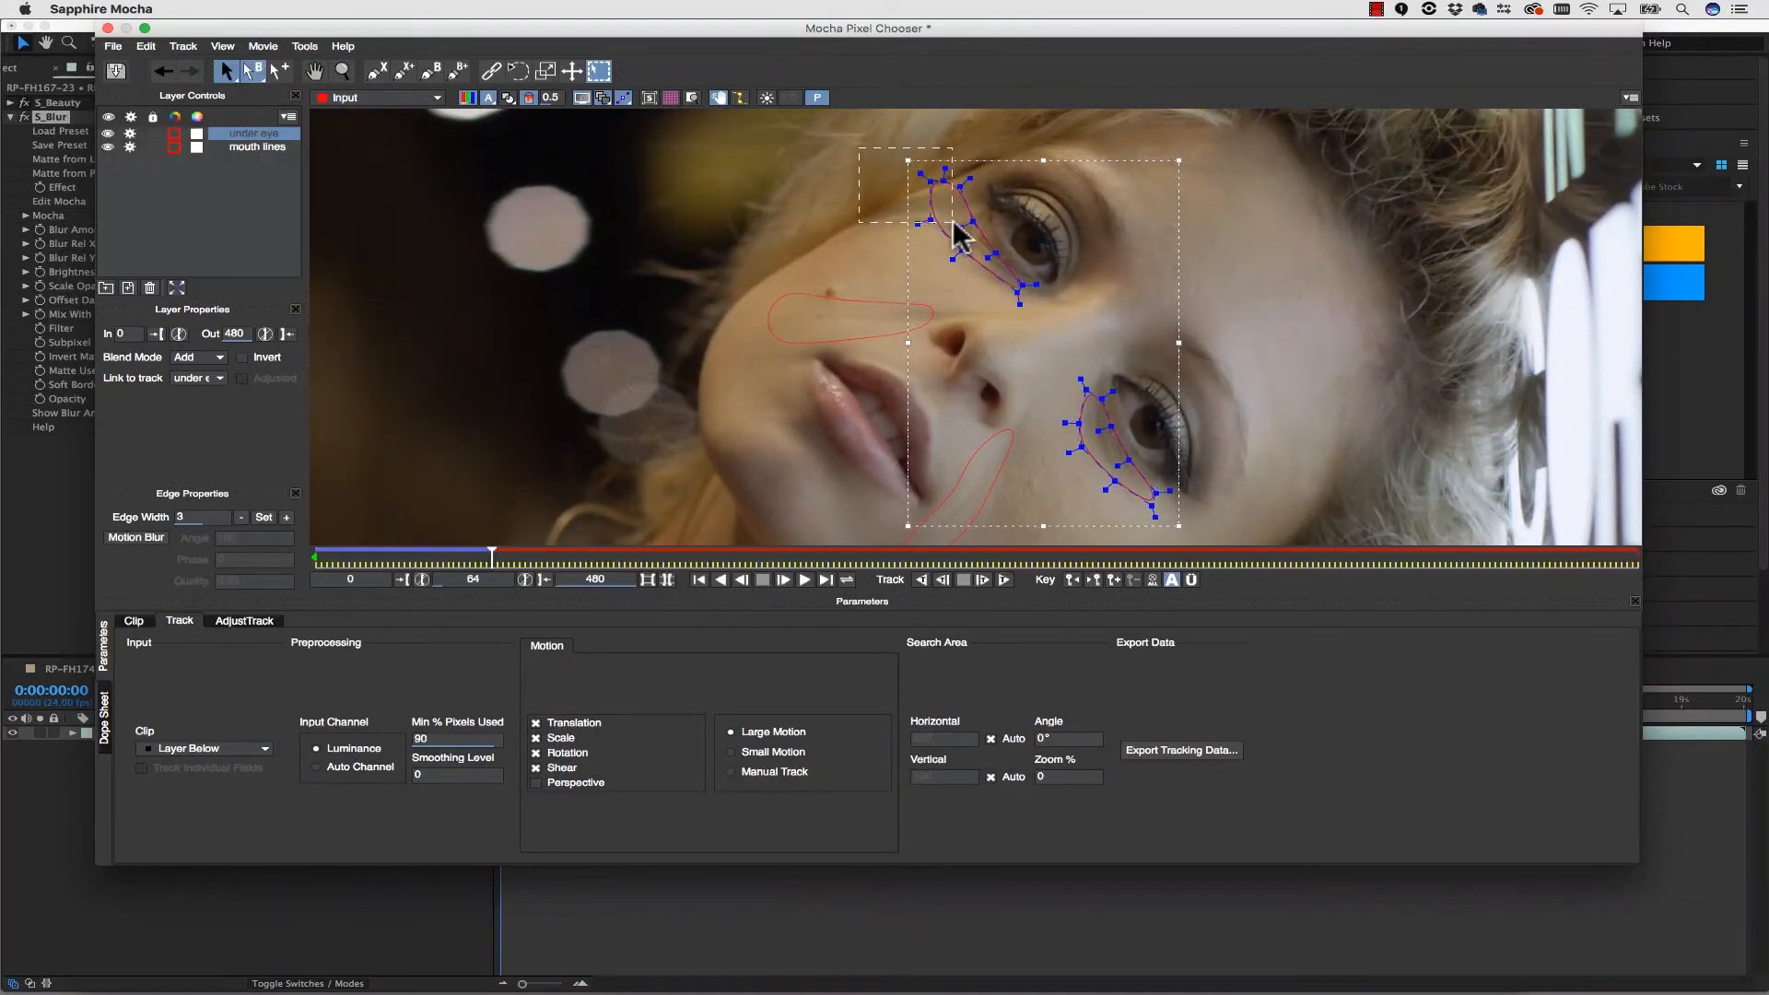
{"action": "left_click", "coordinate": [1004, 580]}
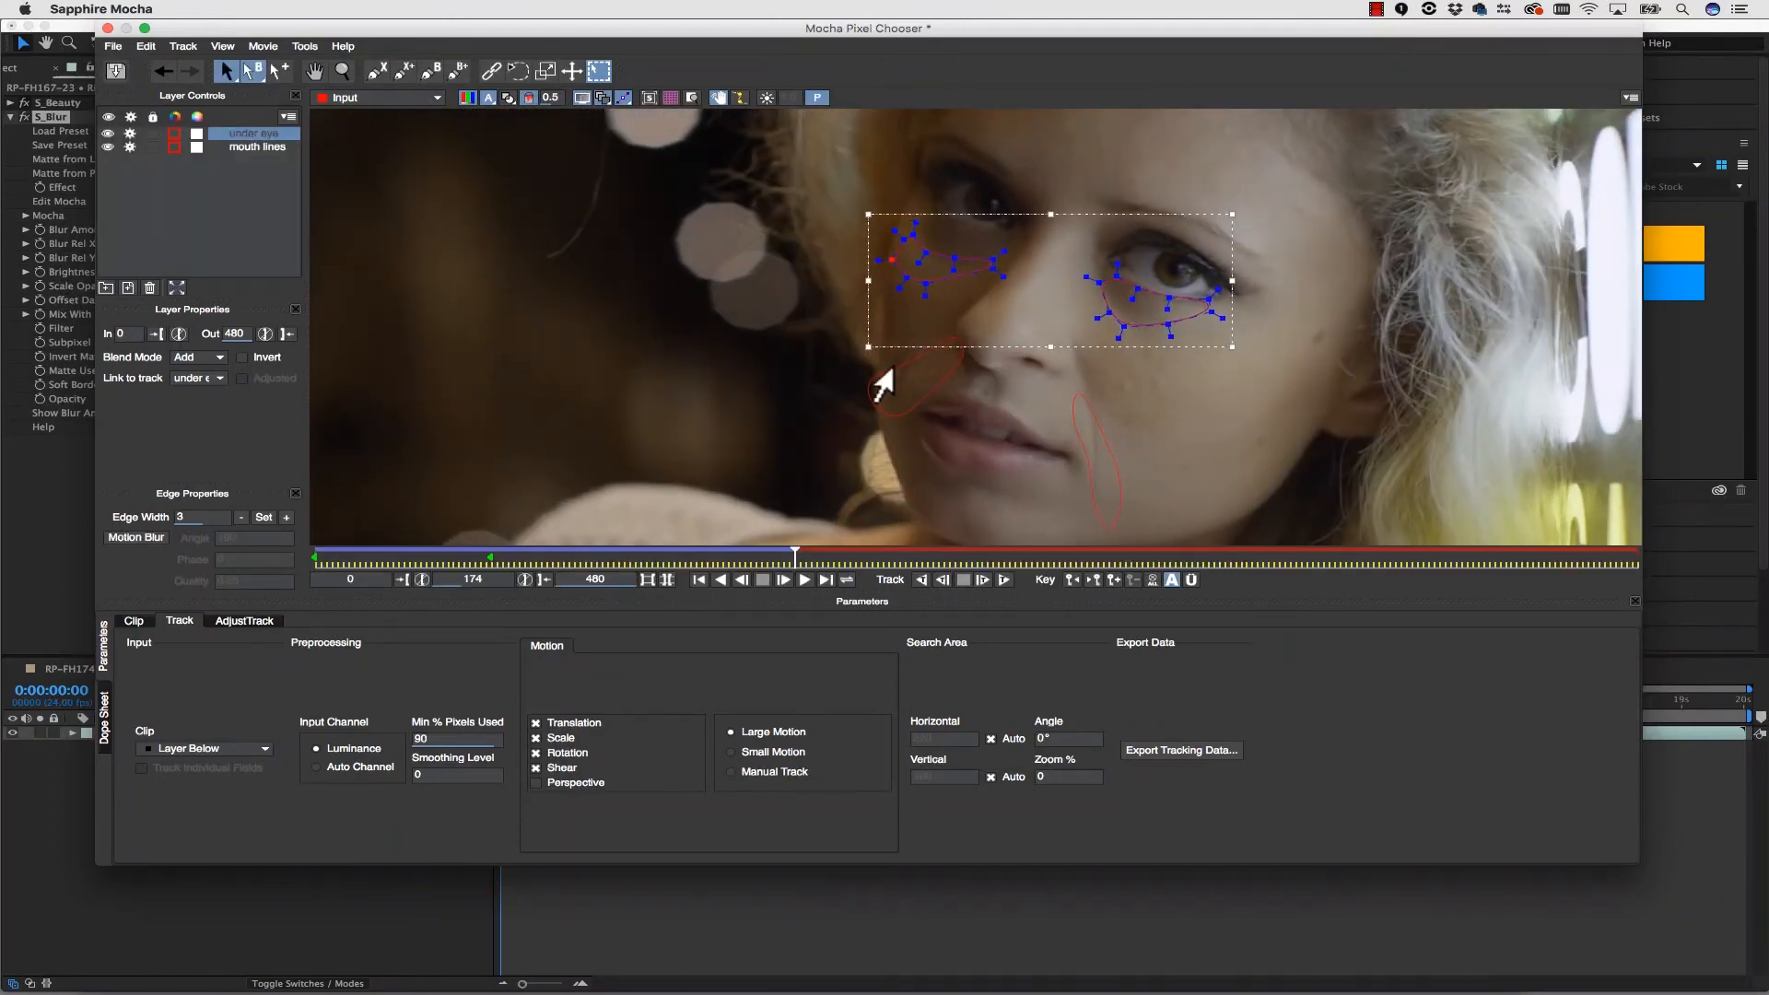
{"action": "left_click", "coordinate": [894, 389]}
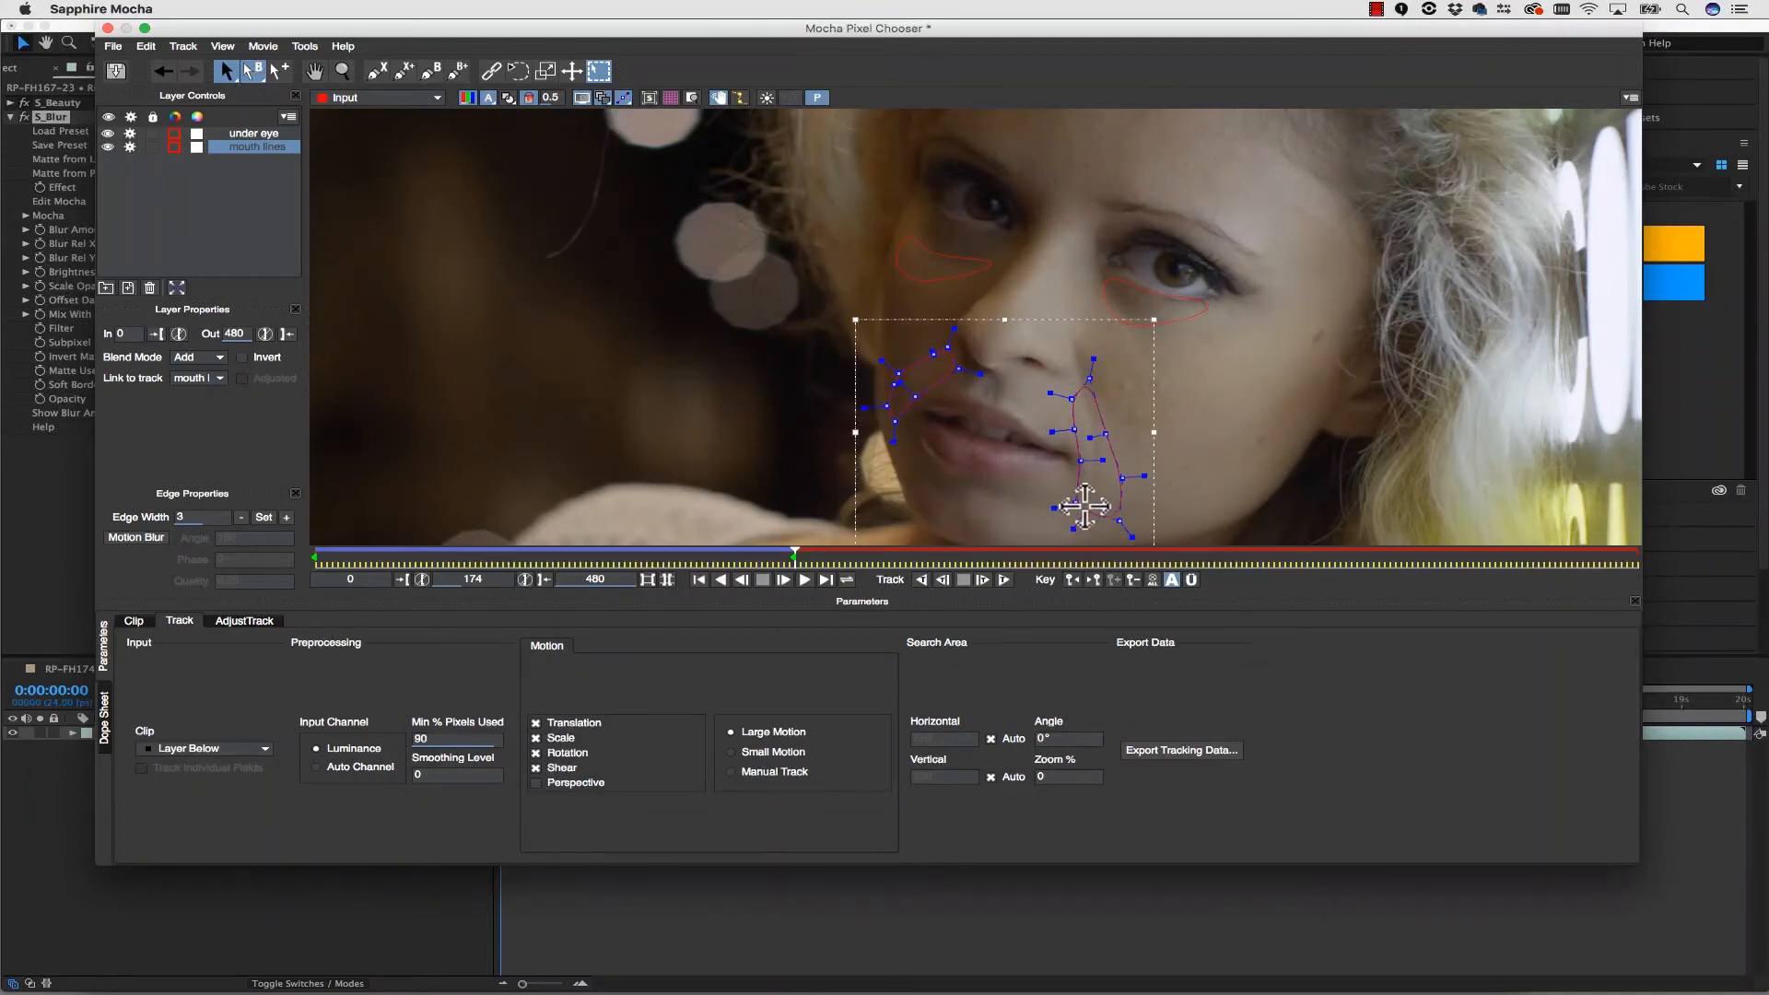
{"action": "left_click", "coordinate": [1005, 579]}
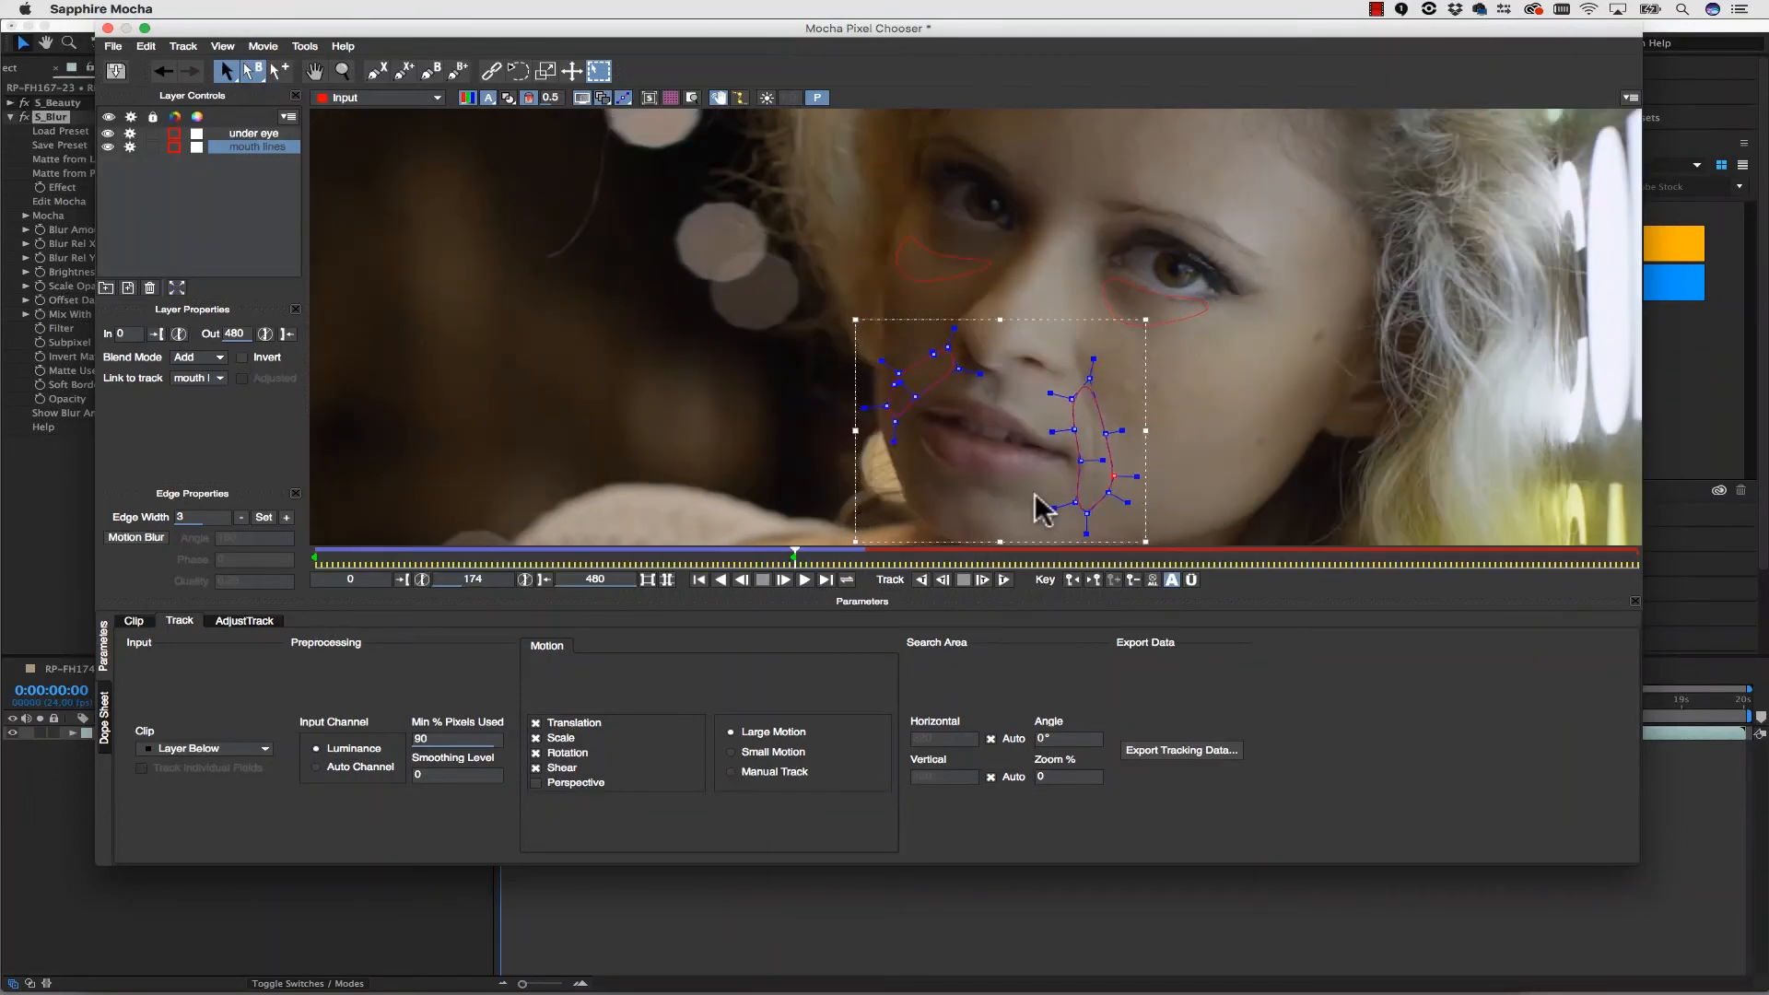
{"action": "left_click", "coordinate": [976, 269]}
{"action": "left_click", "coordinate": [1004, 580]}
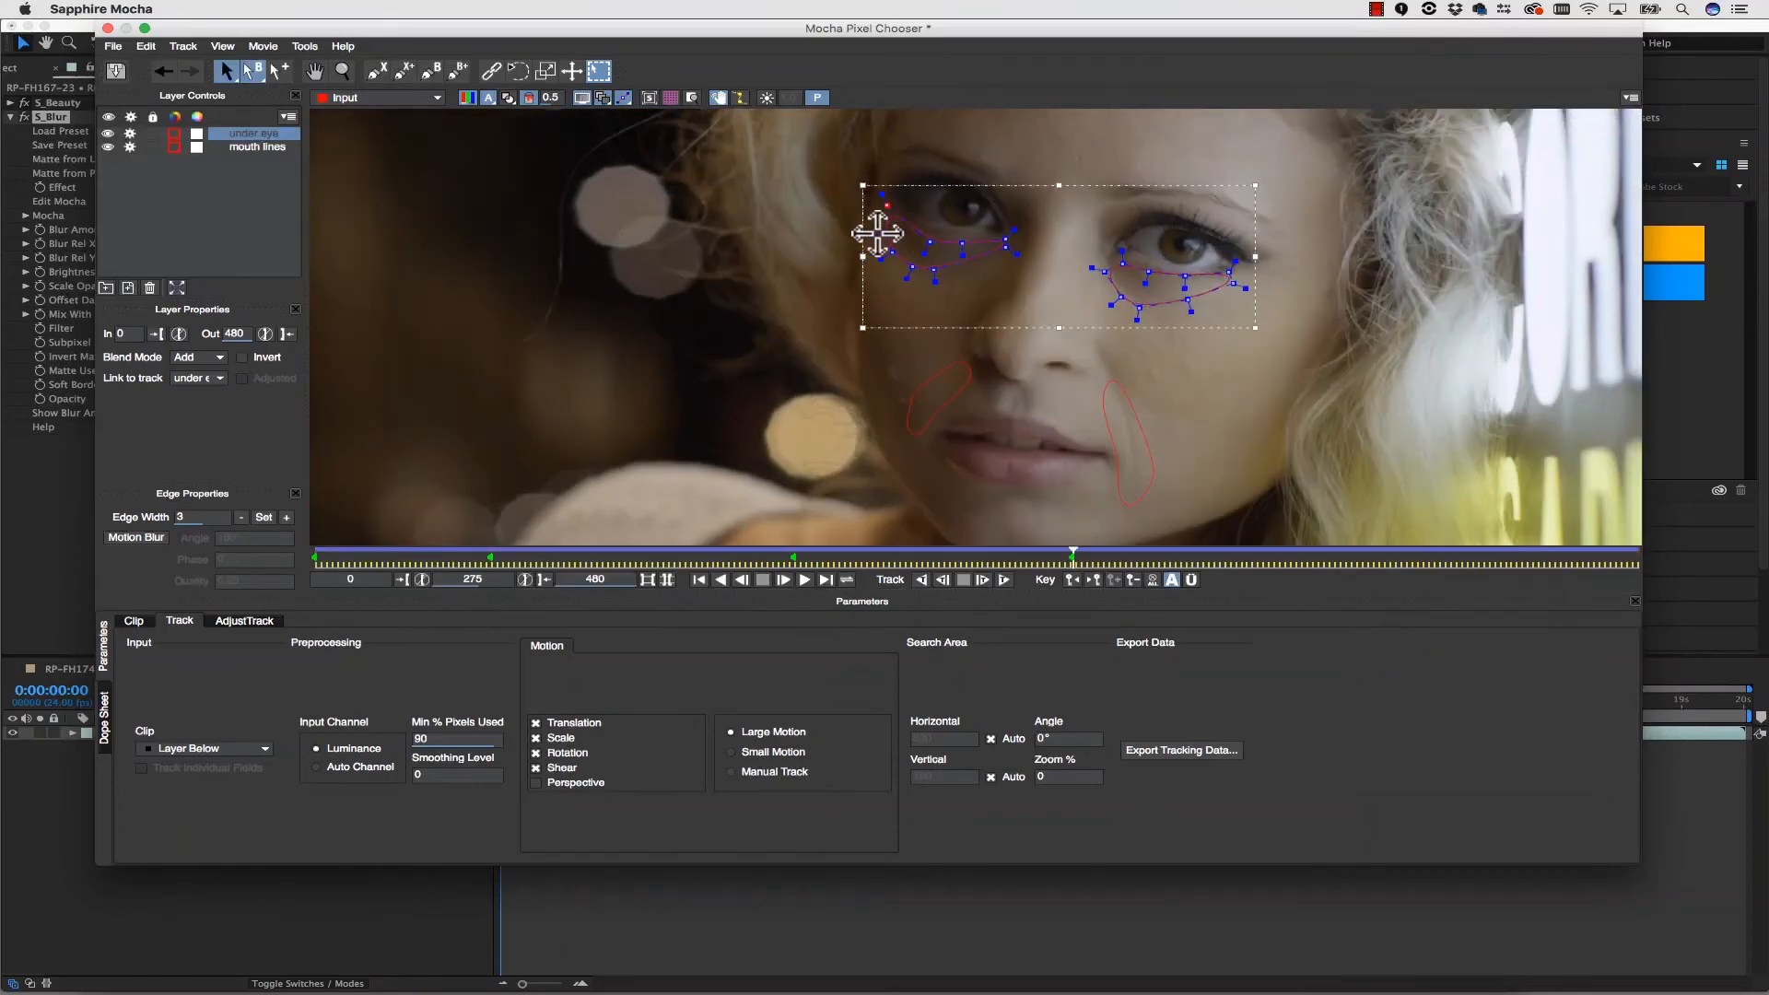
- Refit the mouth lines shapes at frame 275 and scrub back to the clip's start to check the tracks
{"action": "left_click", "coordinate": [1126, 407]}
{"action": "left_click", "coordinate": [946, 559]}
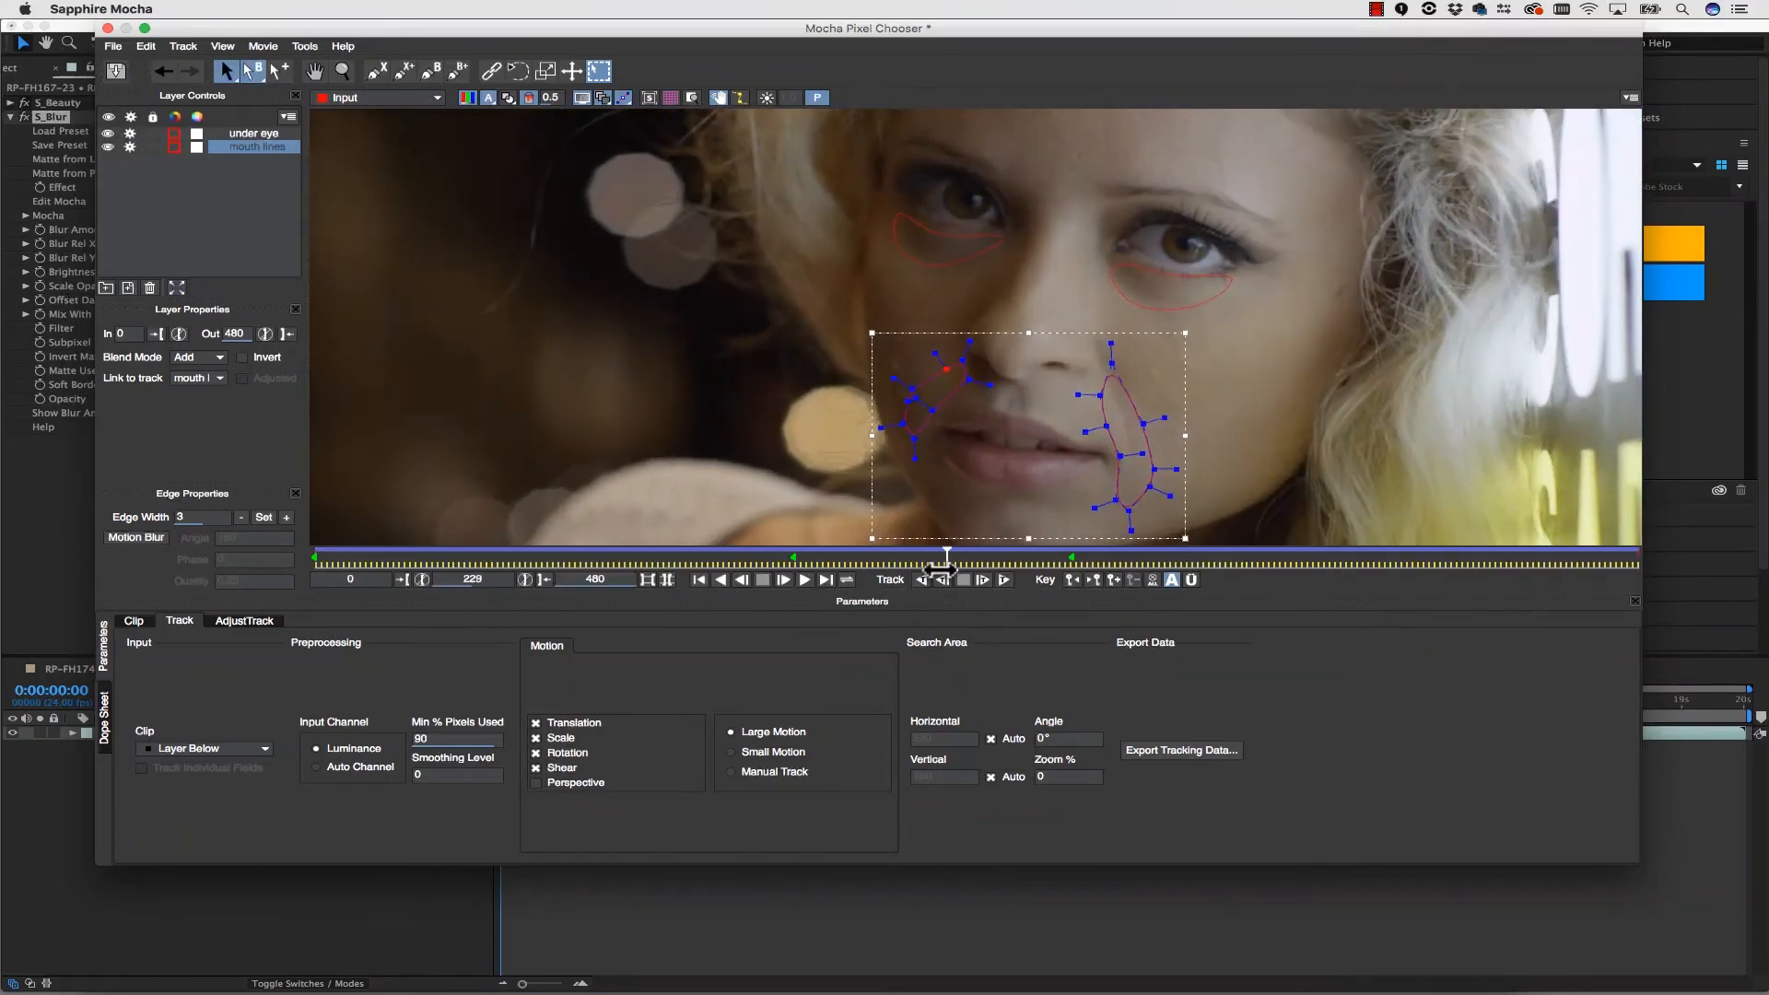
{"action": "left_click_drag", "start_coordinate": [940, 564], "coordinate": [321, 559]}
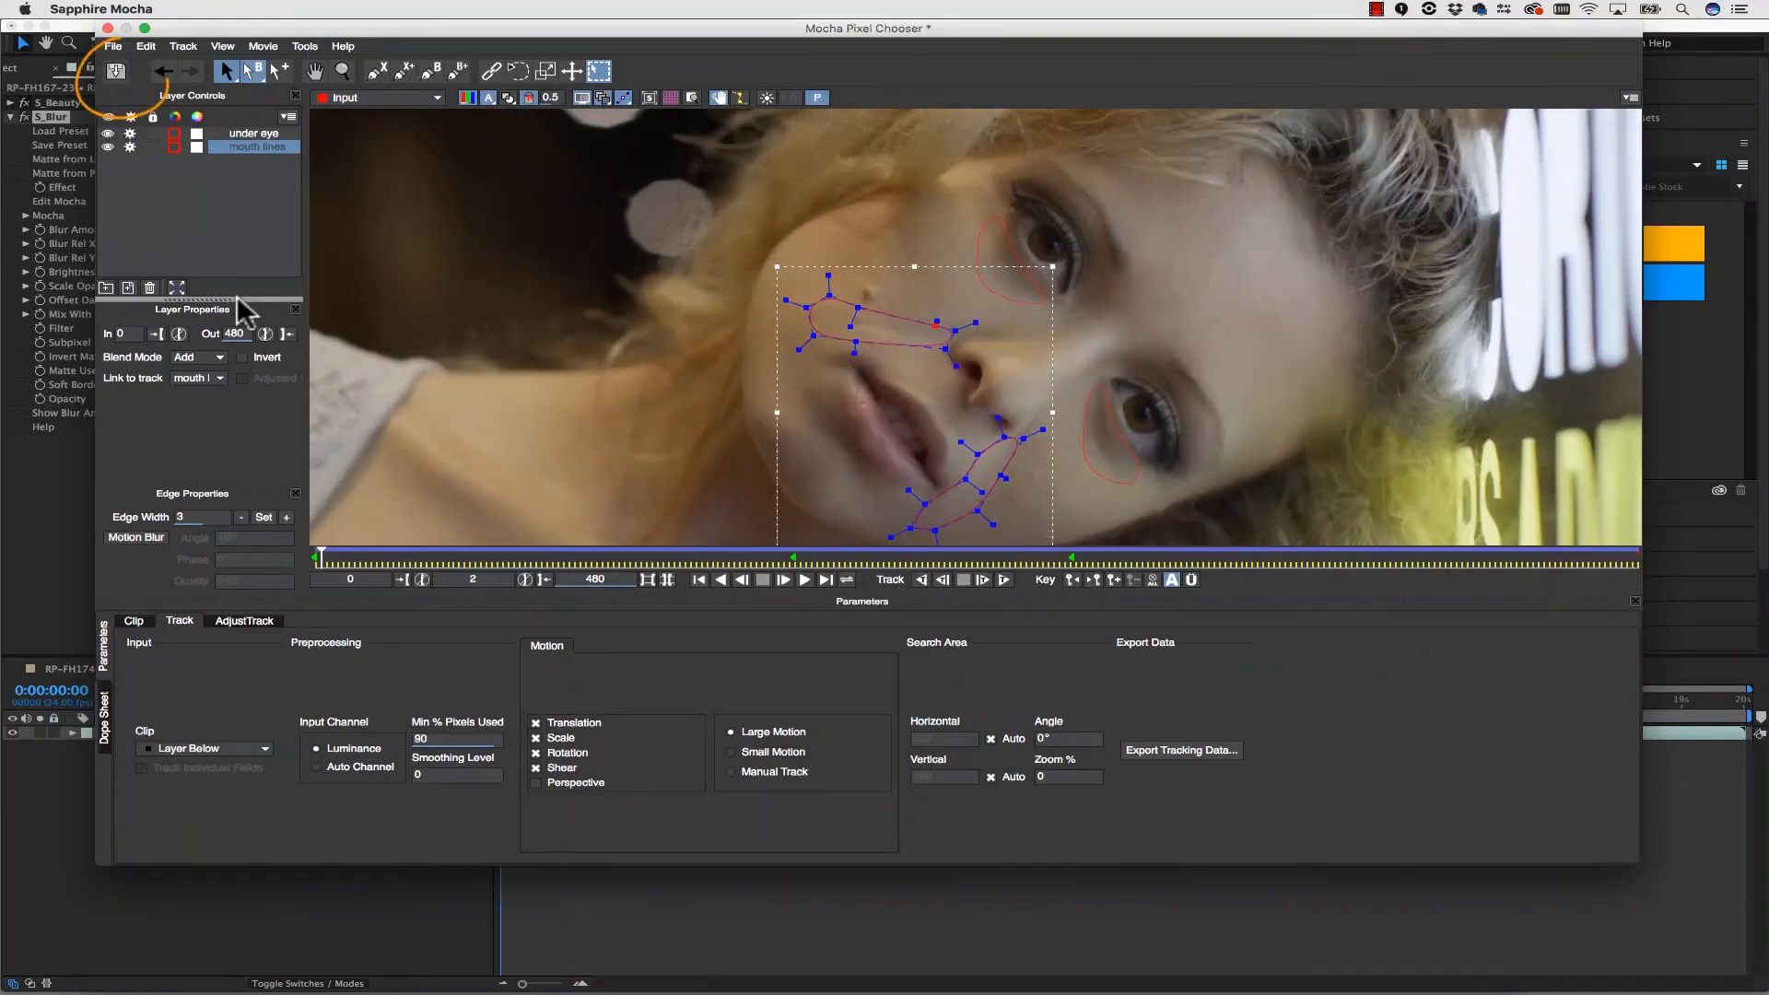
- Save the Mocha project with the eye and mouth mattes and return to After Effects
{"action": "left_click", "coordinate": [116, 71]}
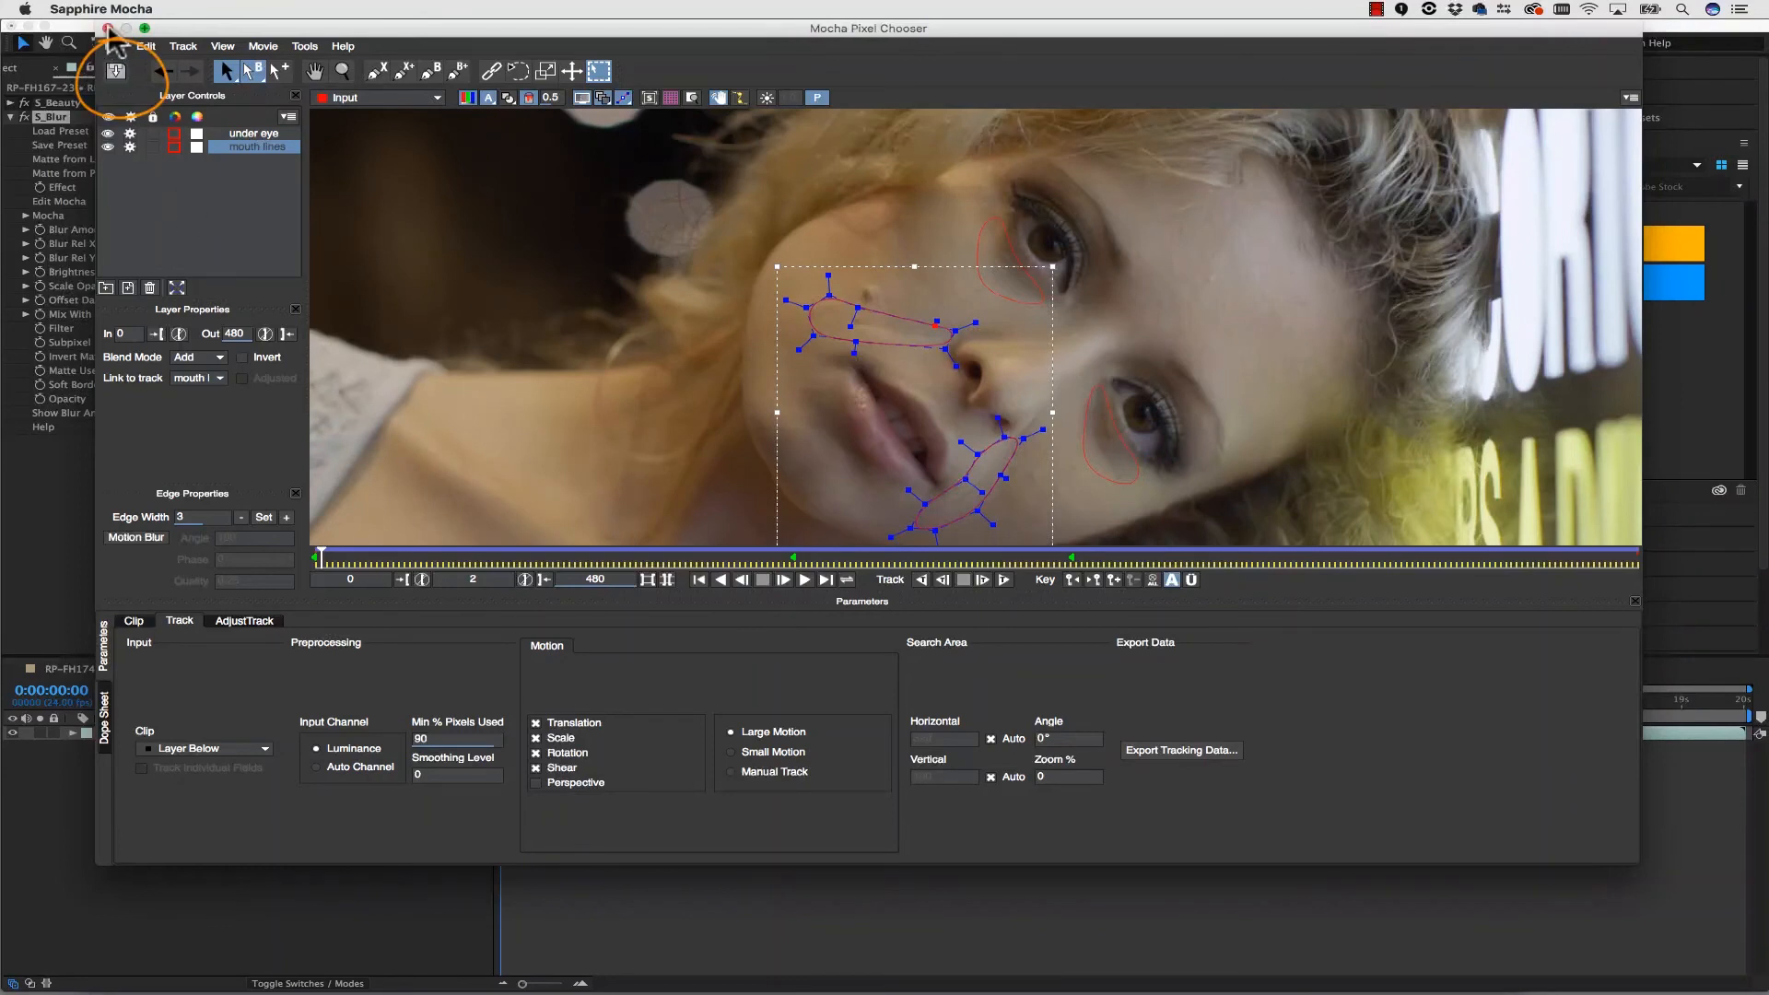
{"action": "left_click", "coordinate": [107, 27]}
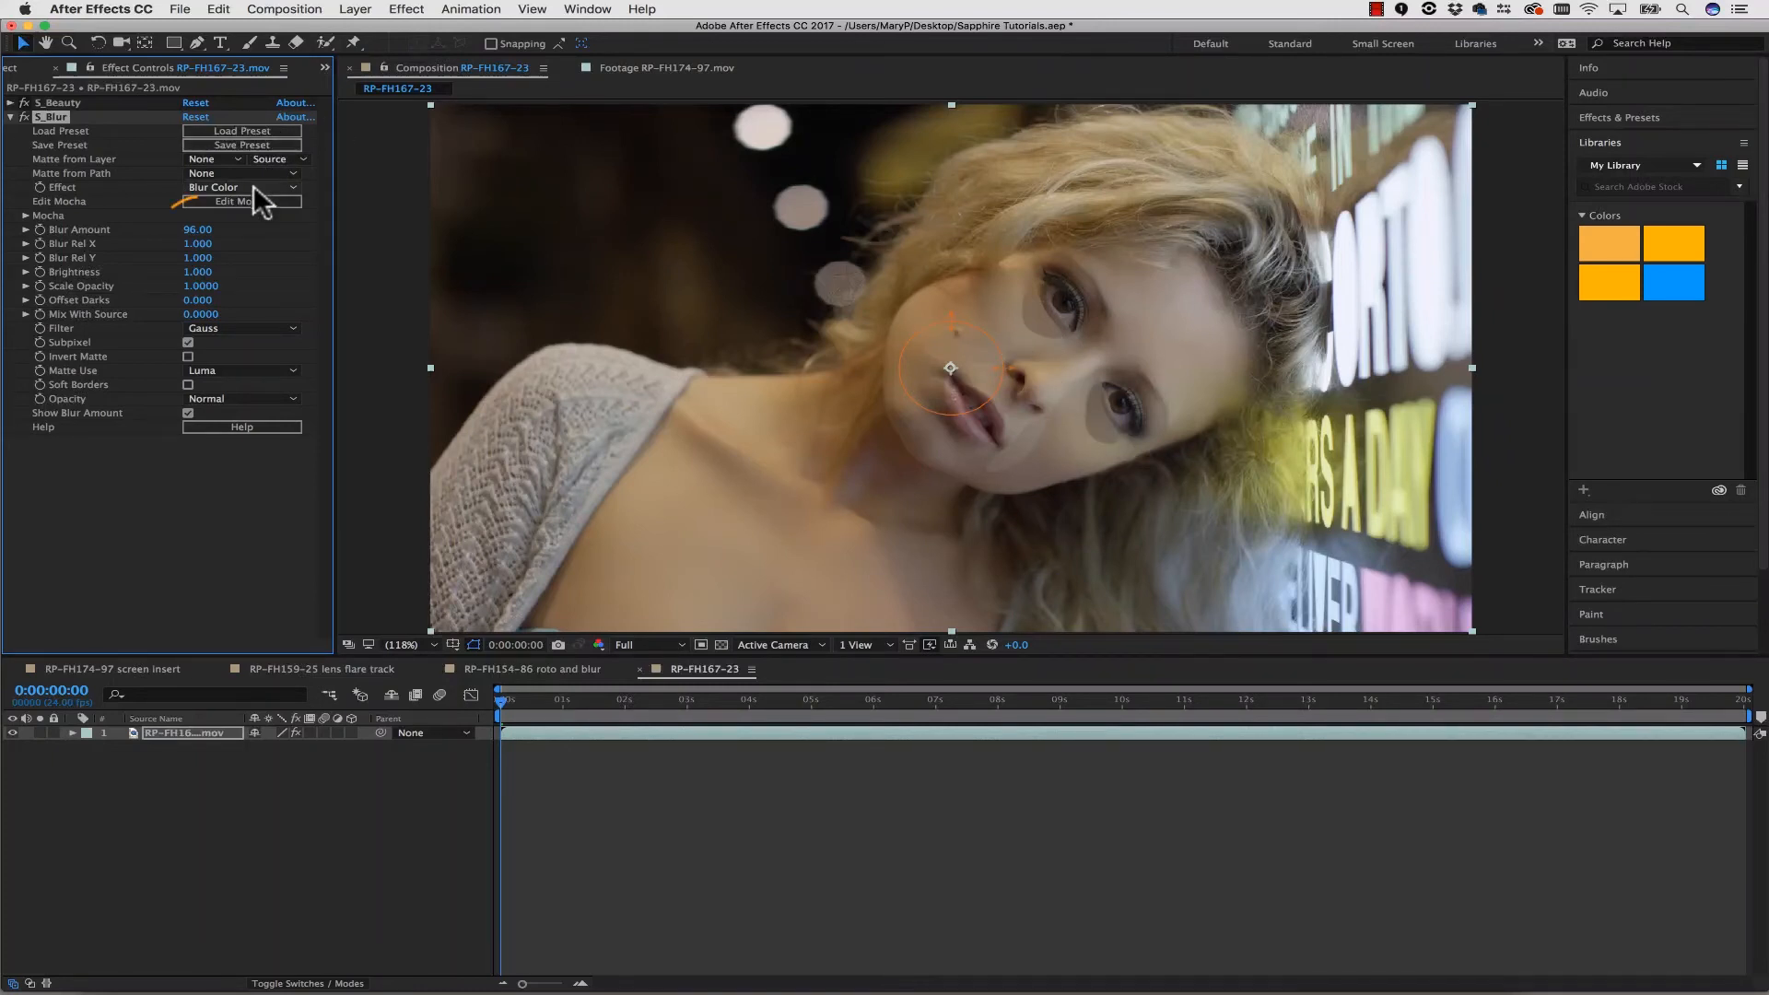
- Set S_Blur's Blur Amount to 15
{"action": "left_click", "coordinate": [197, 230]}
{"action": "type", "text": "15"}
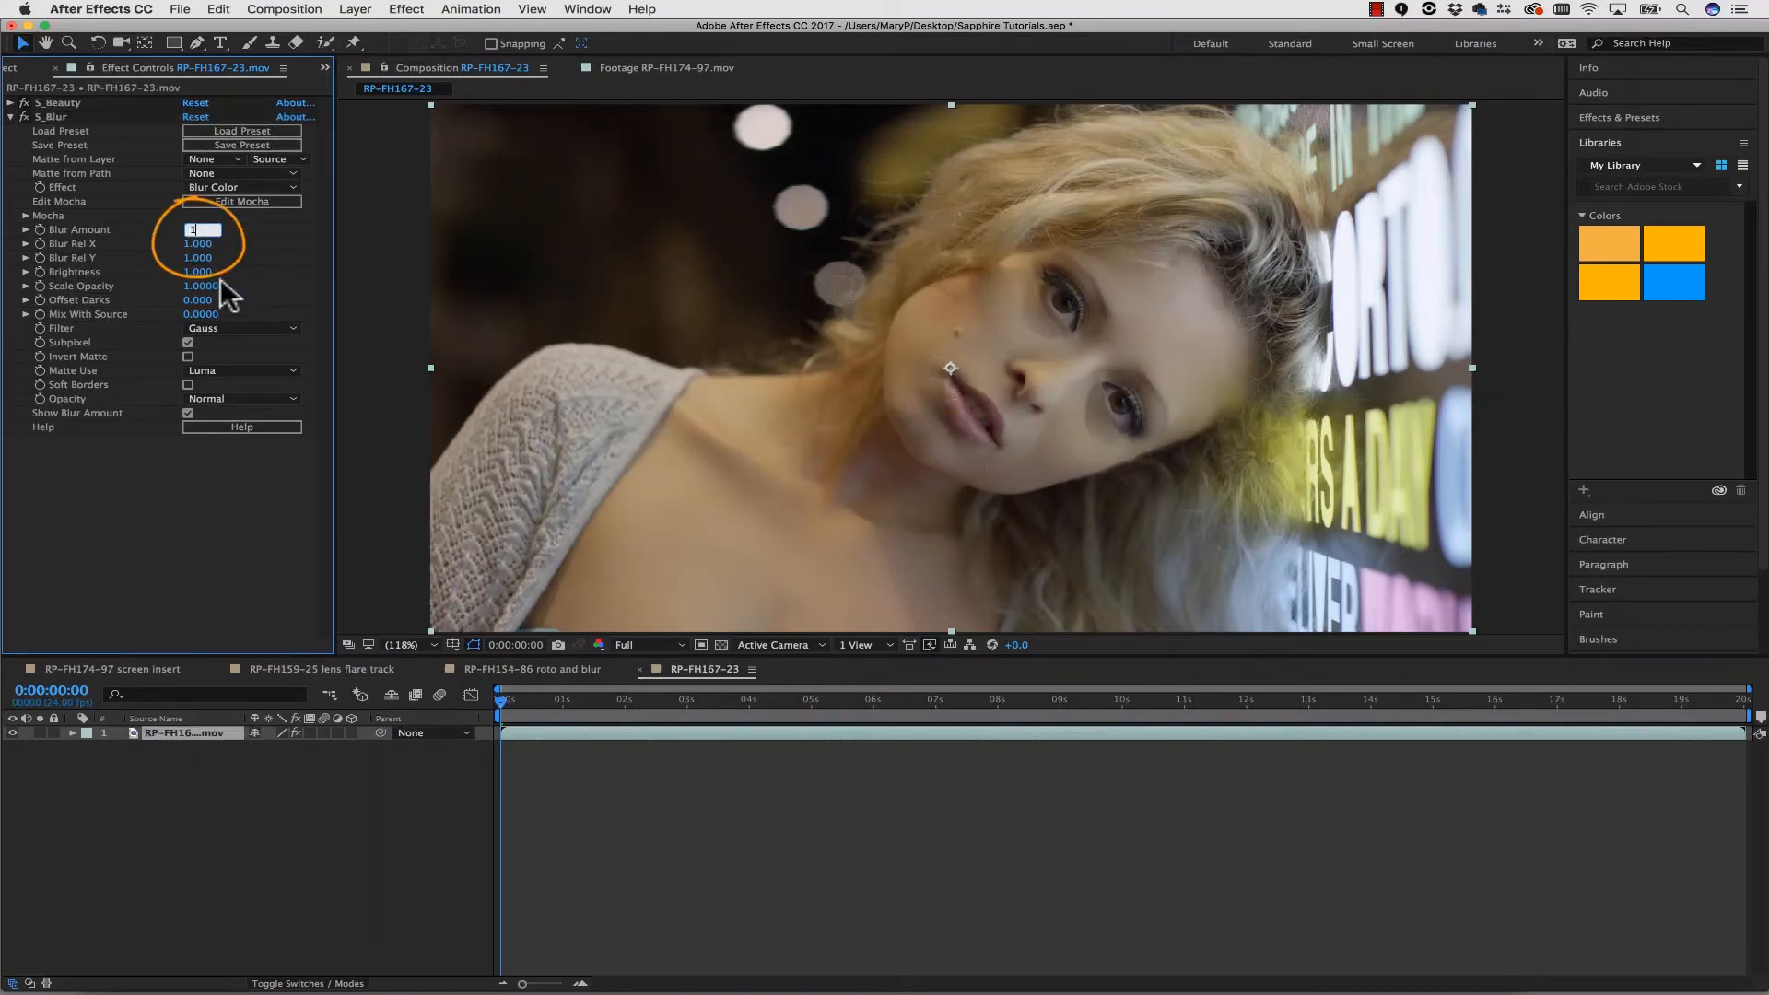
{"action": "key", "text": "Return"}
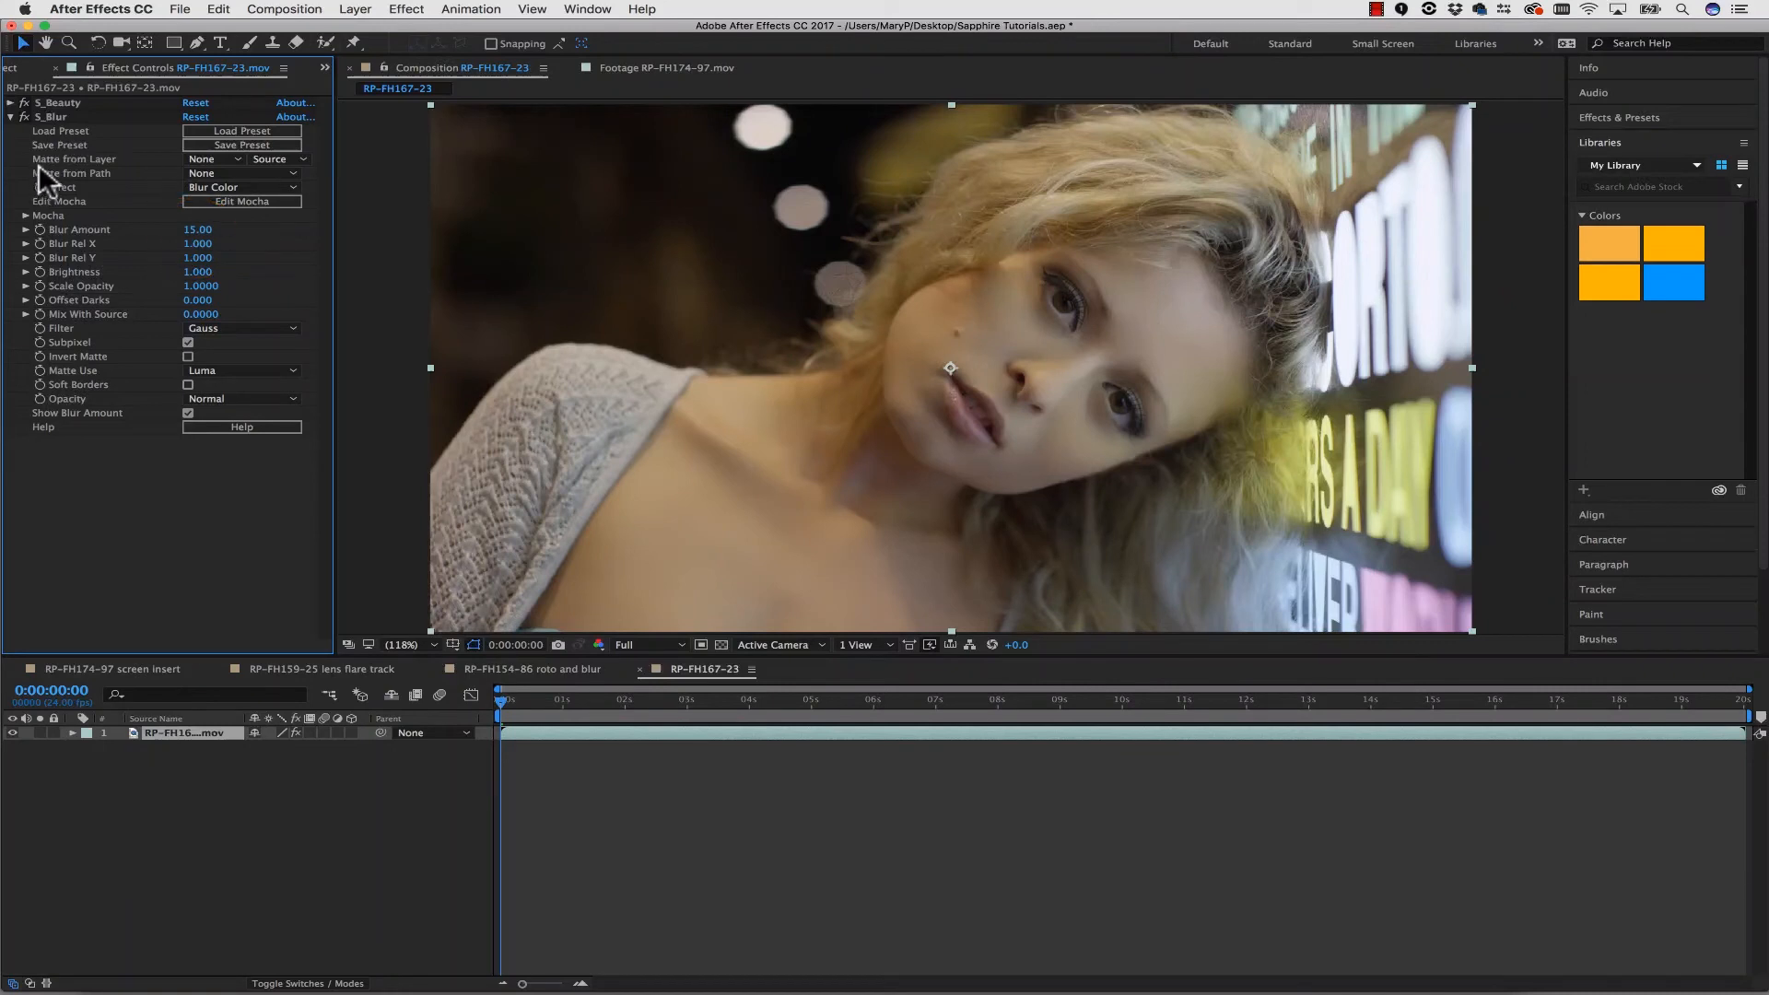
- Soften the S_Blur matte by trying a Blur Mocha of 50 and settling on 35
{"action": "left_click", "coordinate": [25, 215]}
{"action": "left_click", "coordinate": [195, 229]}
{"action": "type", "text": "50"}
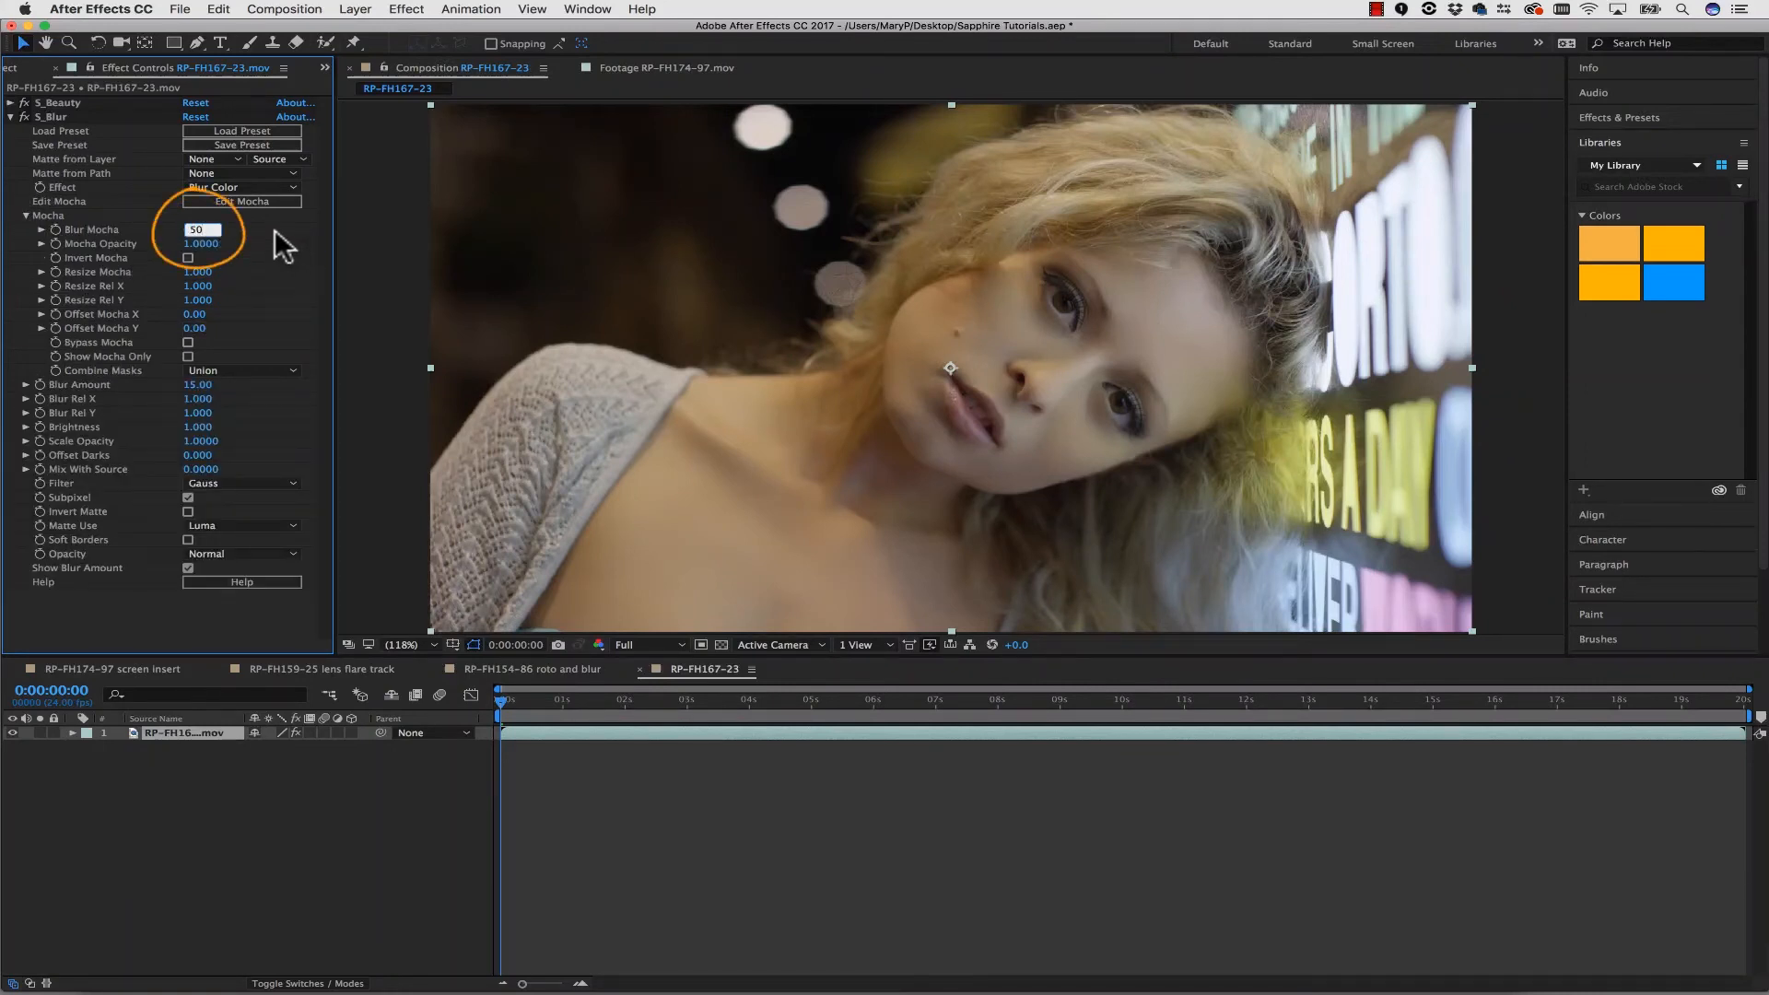
{"action": "key", "text": "Return"}
{"action": "left_click", "coordinate": [194, 229]}
{"action": "left_click", "coordinate": [194, 229]}
{"action": "type", "text": "15"}
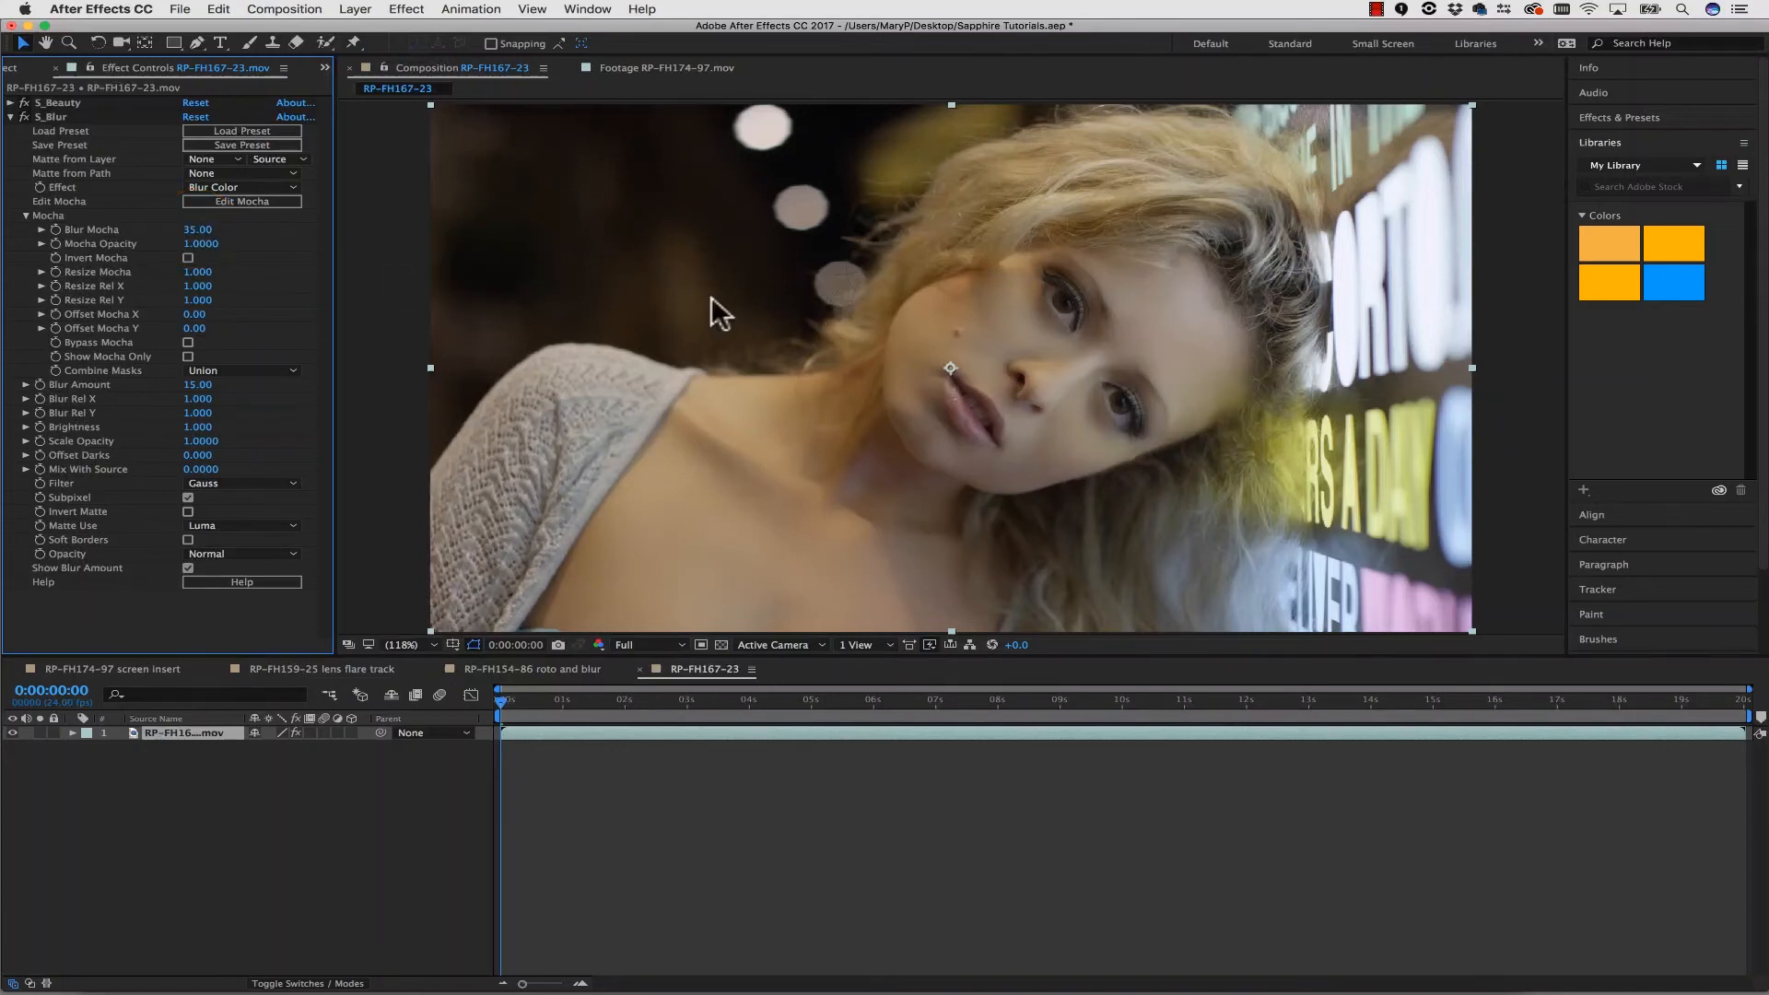
- Inspect the retouched face up close, collapse the S_Blur settings and play back the start of the composition
{"action": "scroll", "coordinate": [1000, 337], "scroll_direction": "up", "scroll_amount": 2}
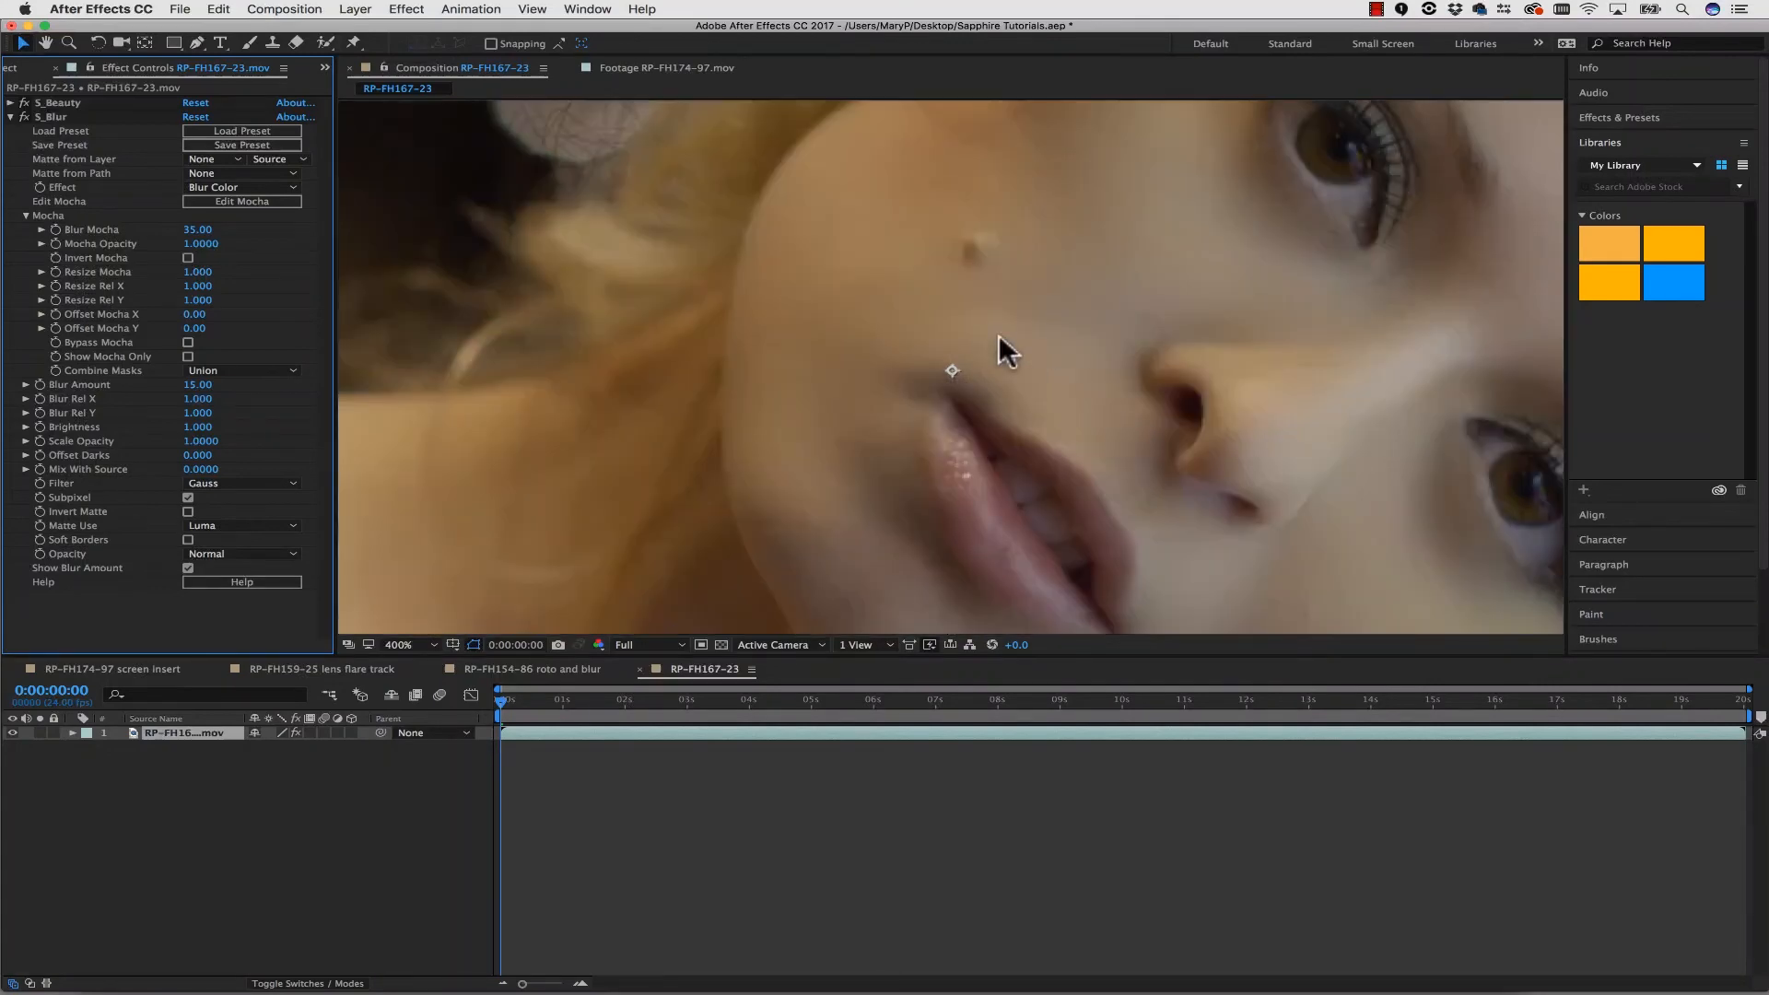
{"action": "scroll", "coordinate": [1132, 430], "scroll_direction": "down", "scroll_amount": 1}
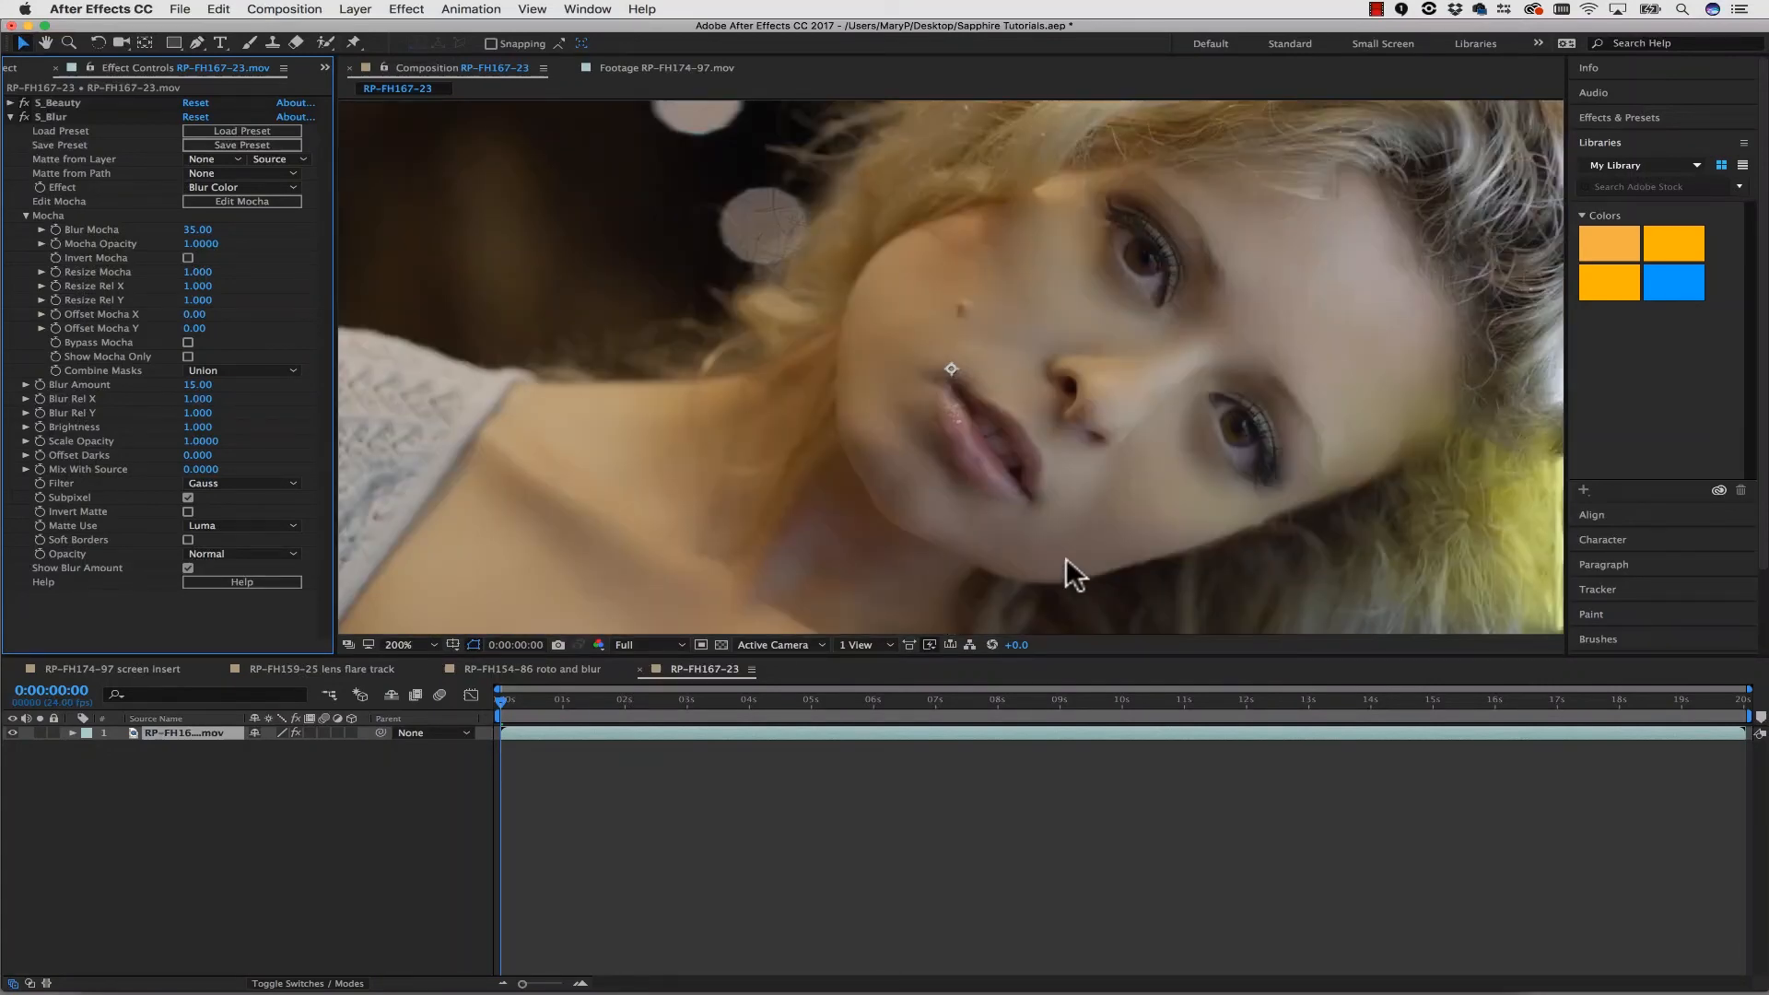
{"action": "scroll", "coordinate": [1065, 557], "scroll_direction": "down", "scroll_amount": 1}
{"action": "left_click", "coordinate": [12, 117]}
{"action": "left_click", "coordinate": [422, 359]}
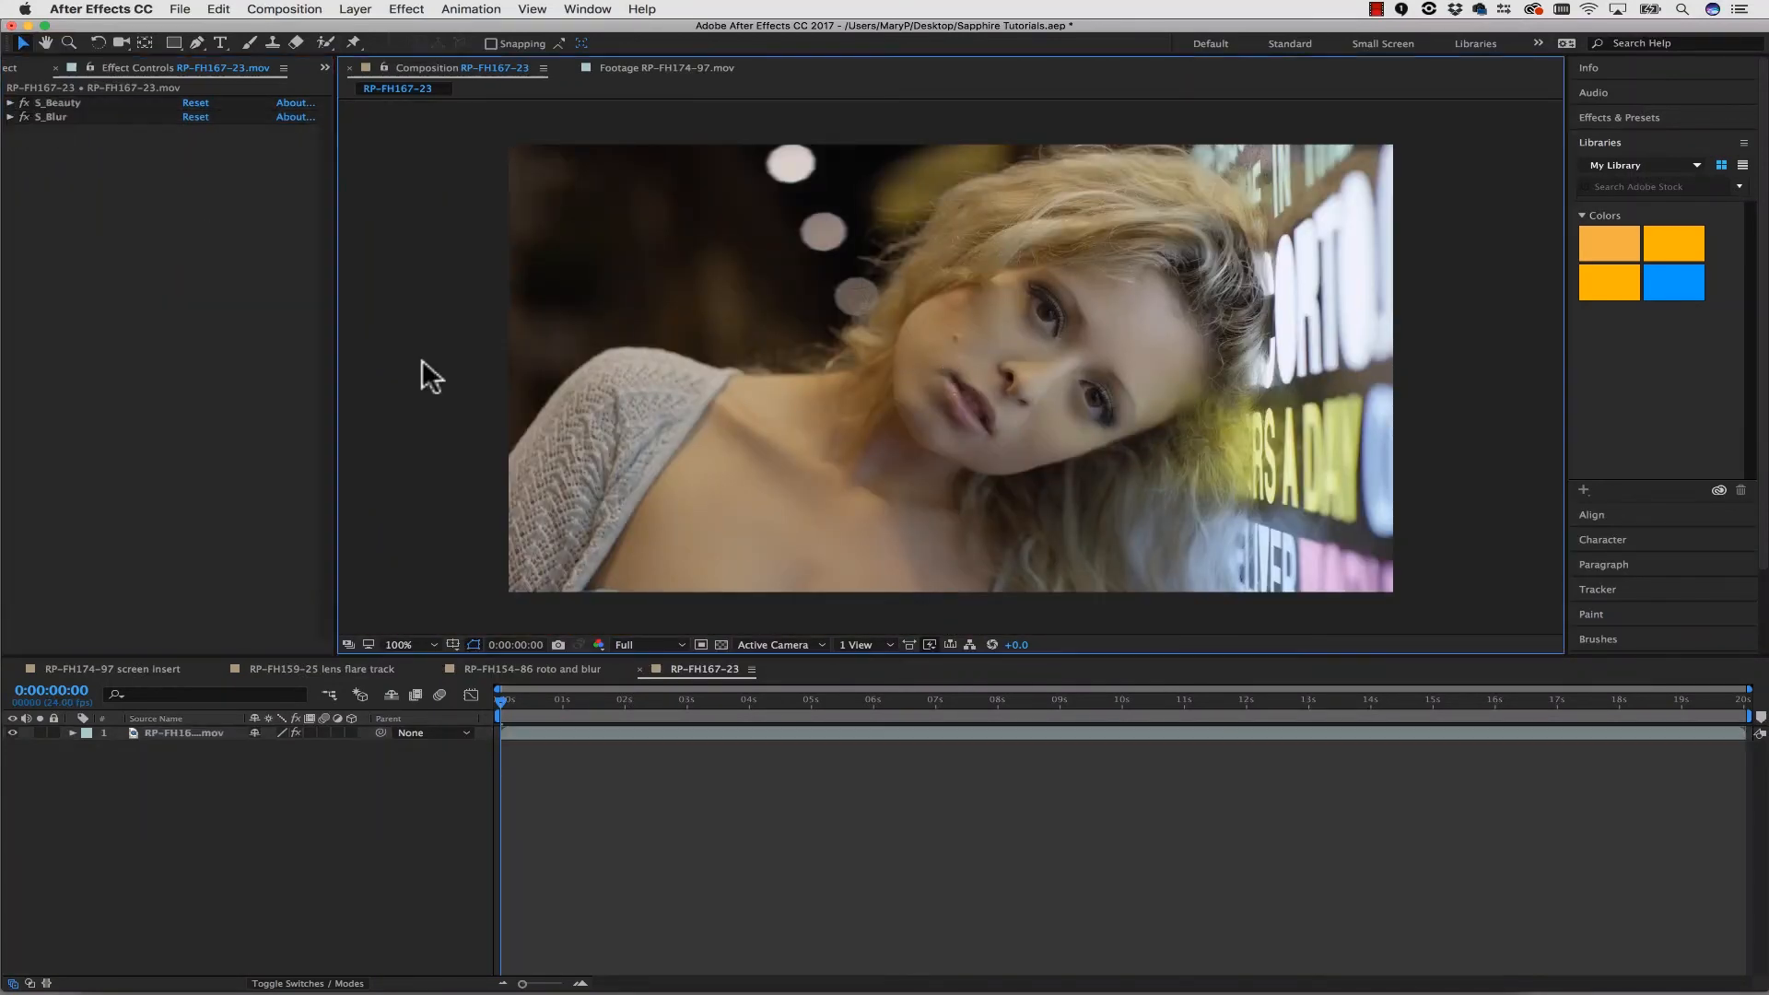
{"action": "left_click", "coordinate": [25, 97]}
{"action": "key", "text": "space"}
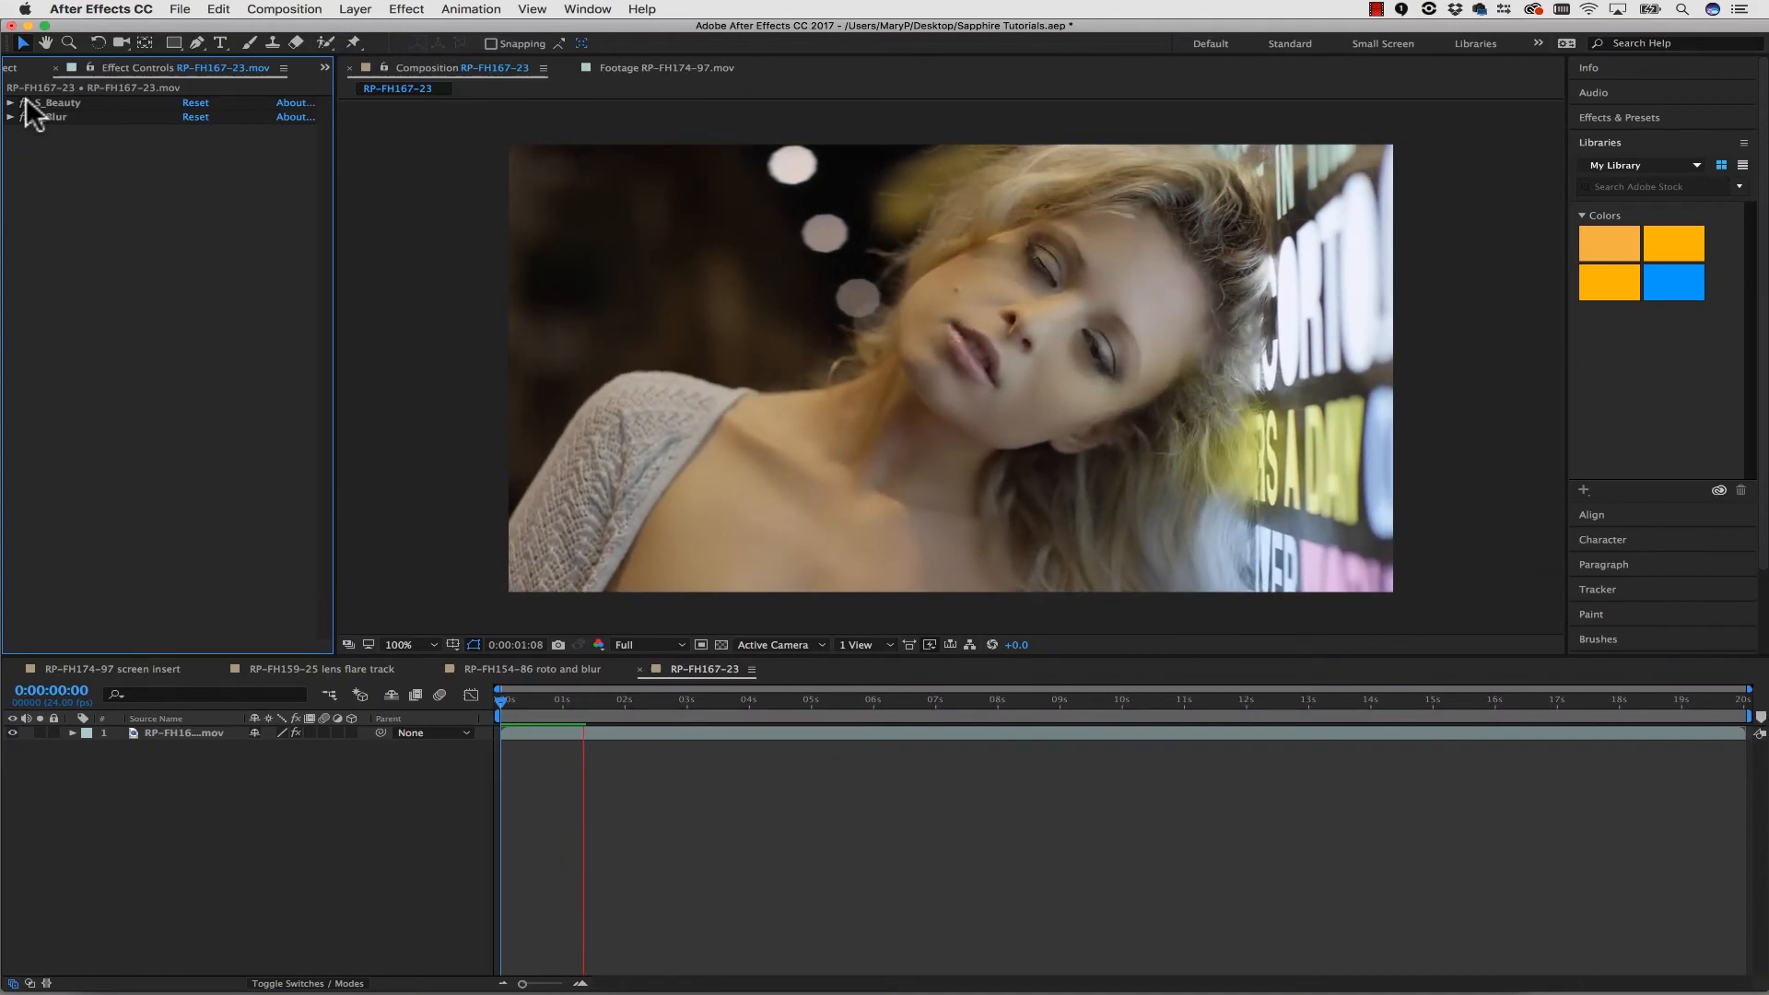
{"action": "key", "text": "space"}
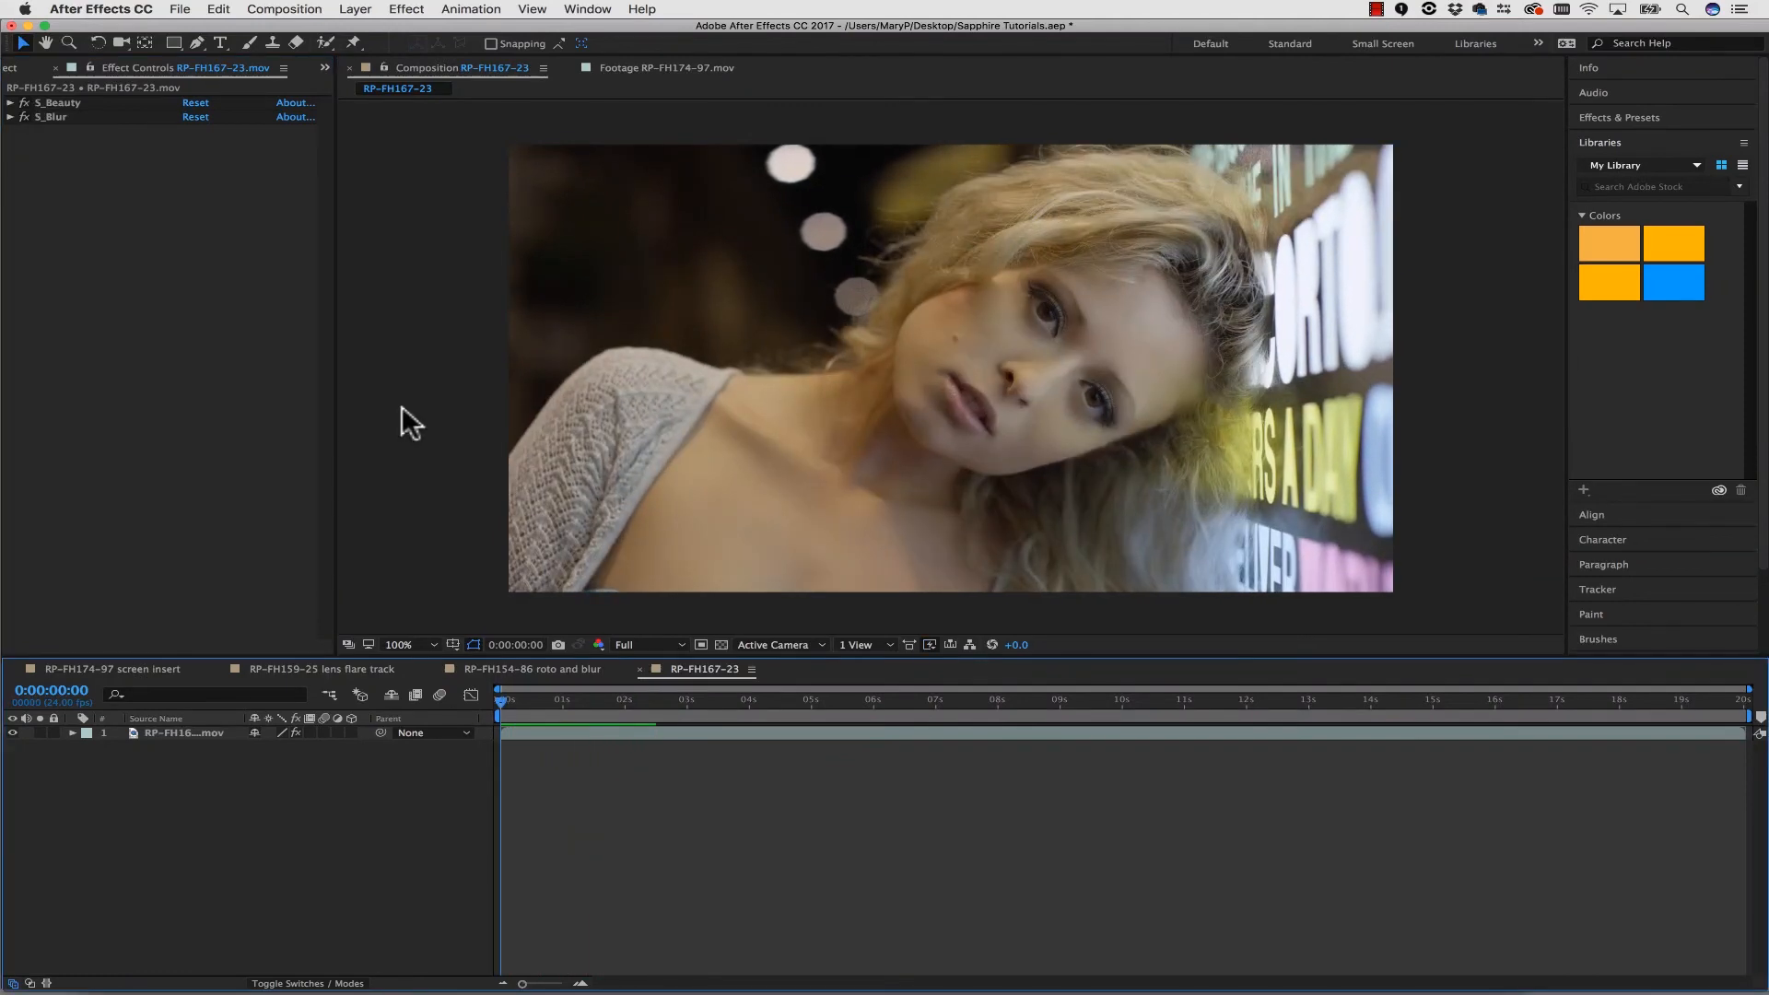
- Apply the Sapphire S_Glint lighting effect to the RP-FH167-23 footage layer
{"action": "left_click", "coordinate": [184, 733]}
{"action": "left_click", "coordinate": [404, 10]}
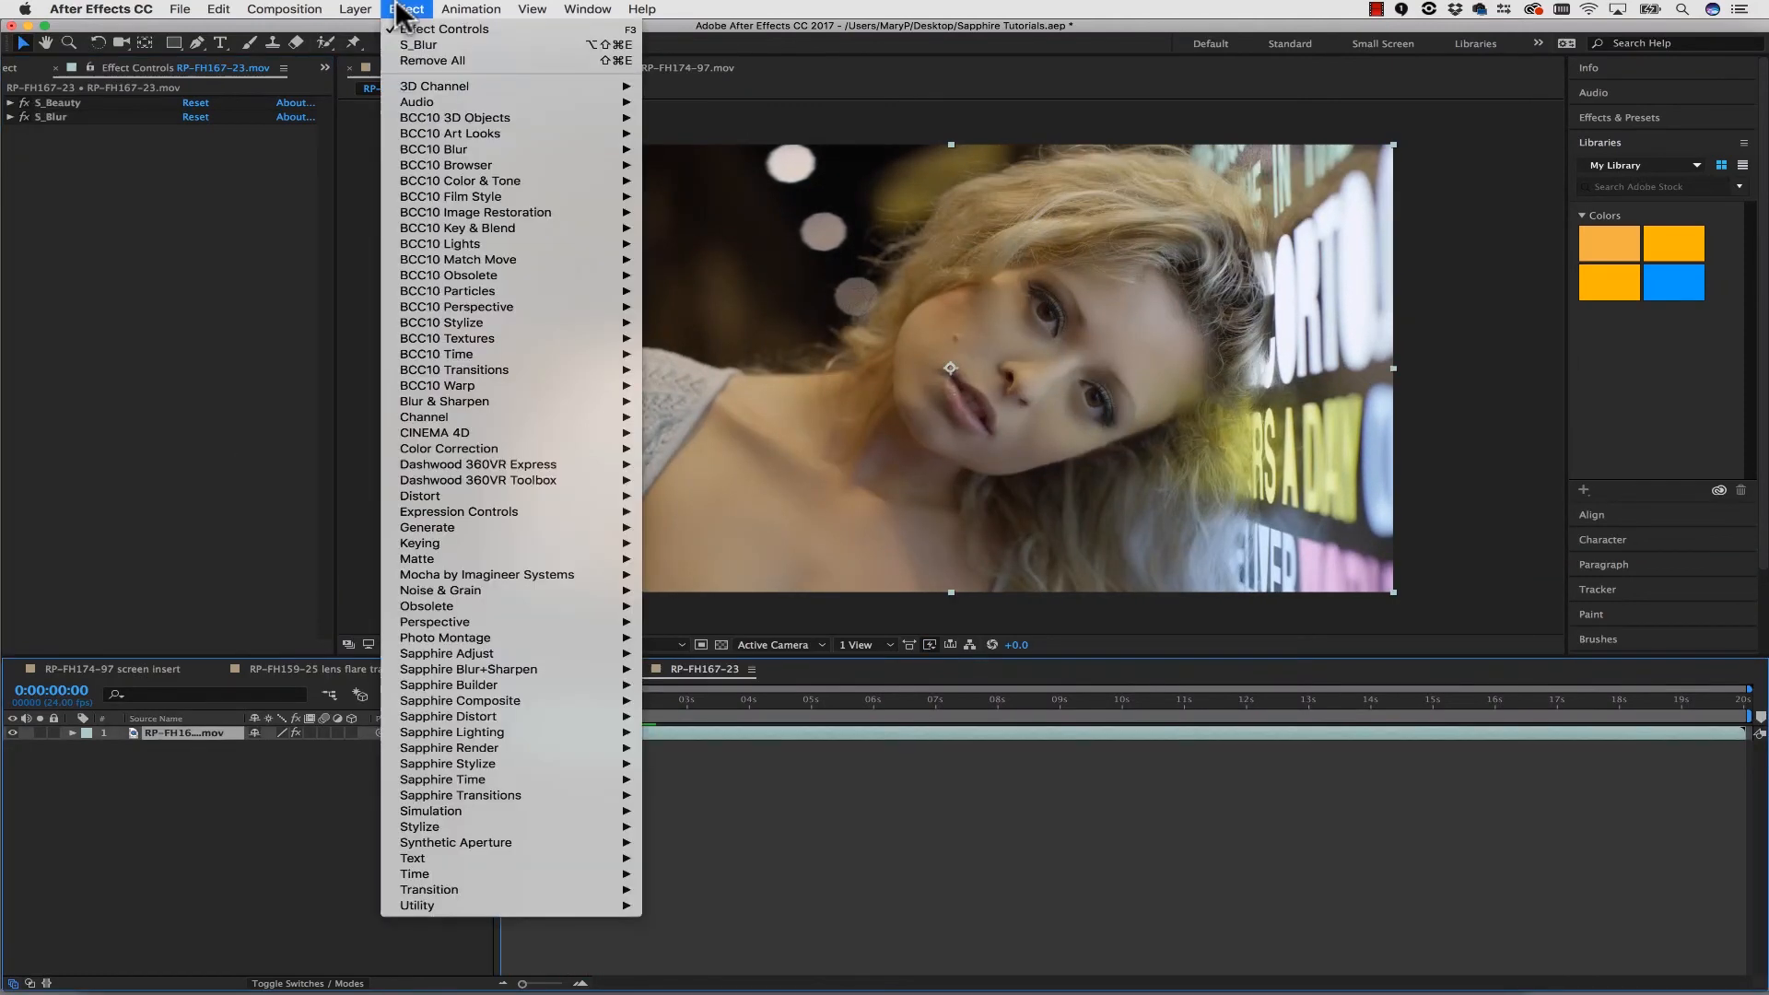
{"action": "mouse_move", "coordinate": [543, 733]}
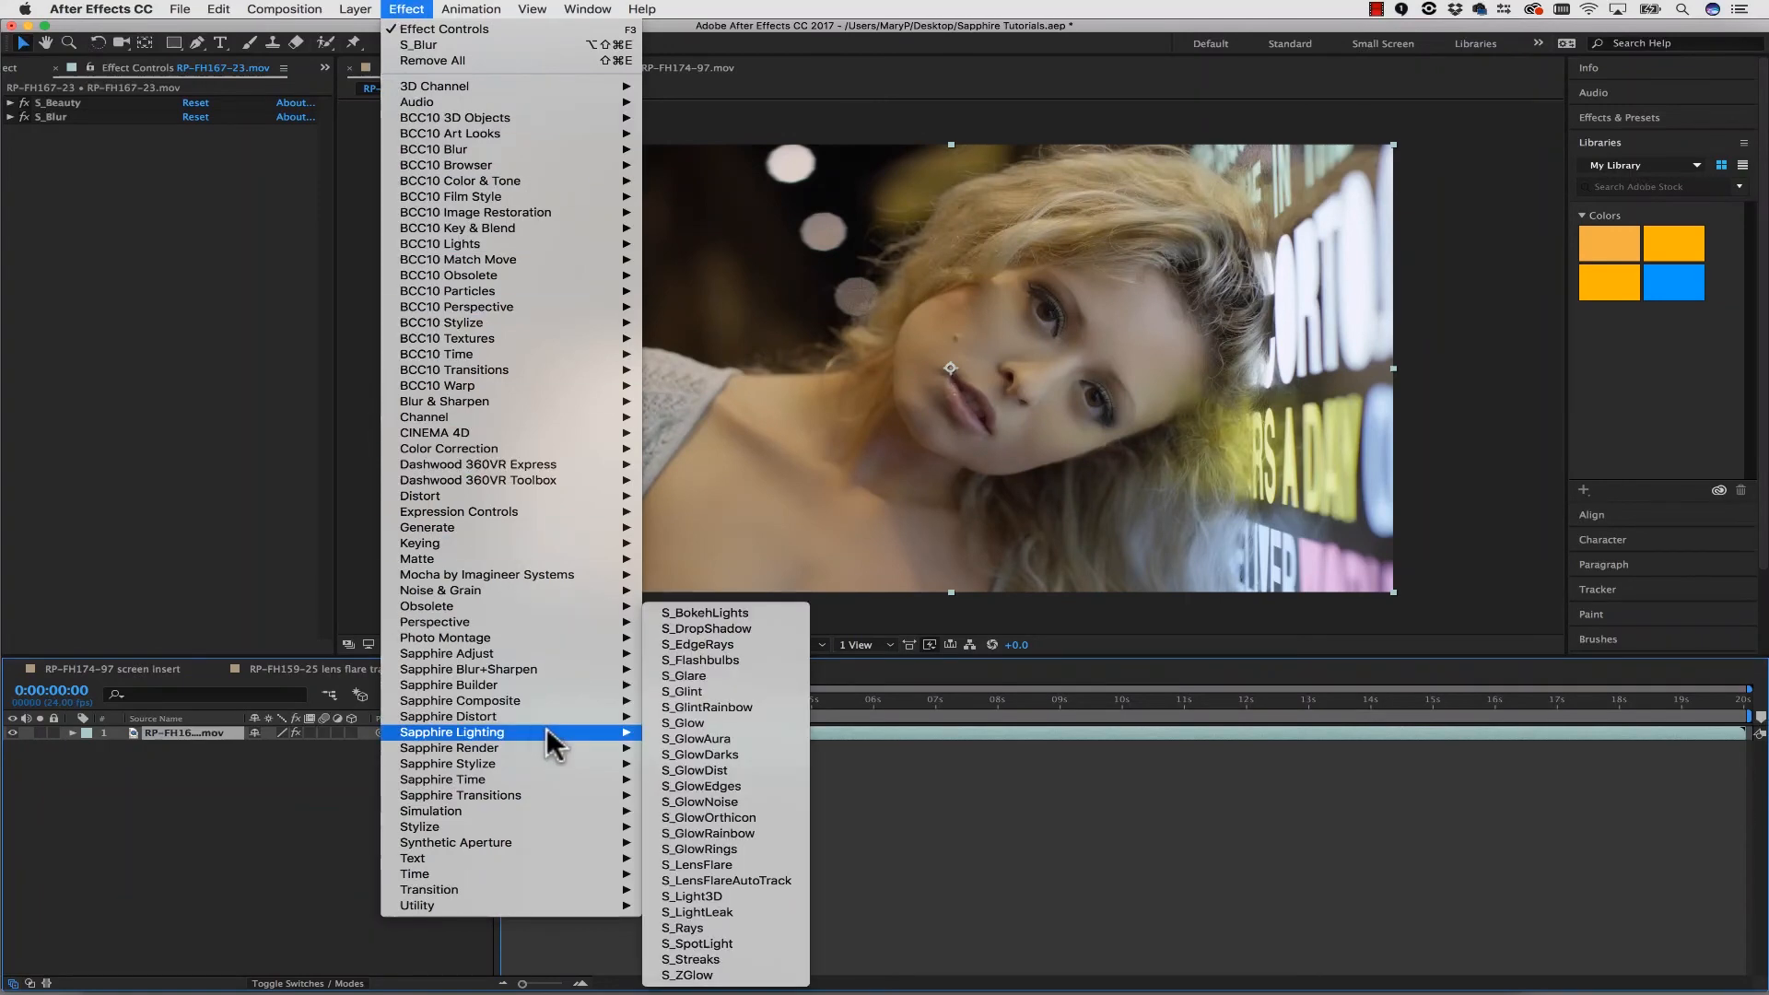
{"action": "left_click", "coordinate": [691, 692]}
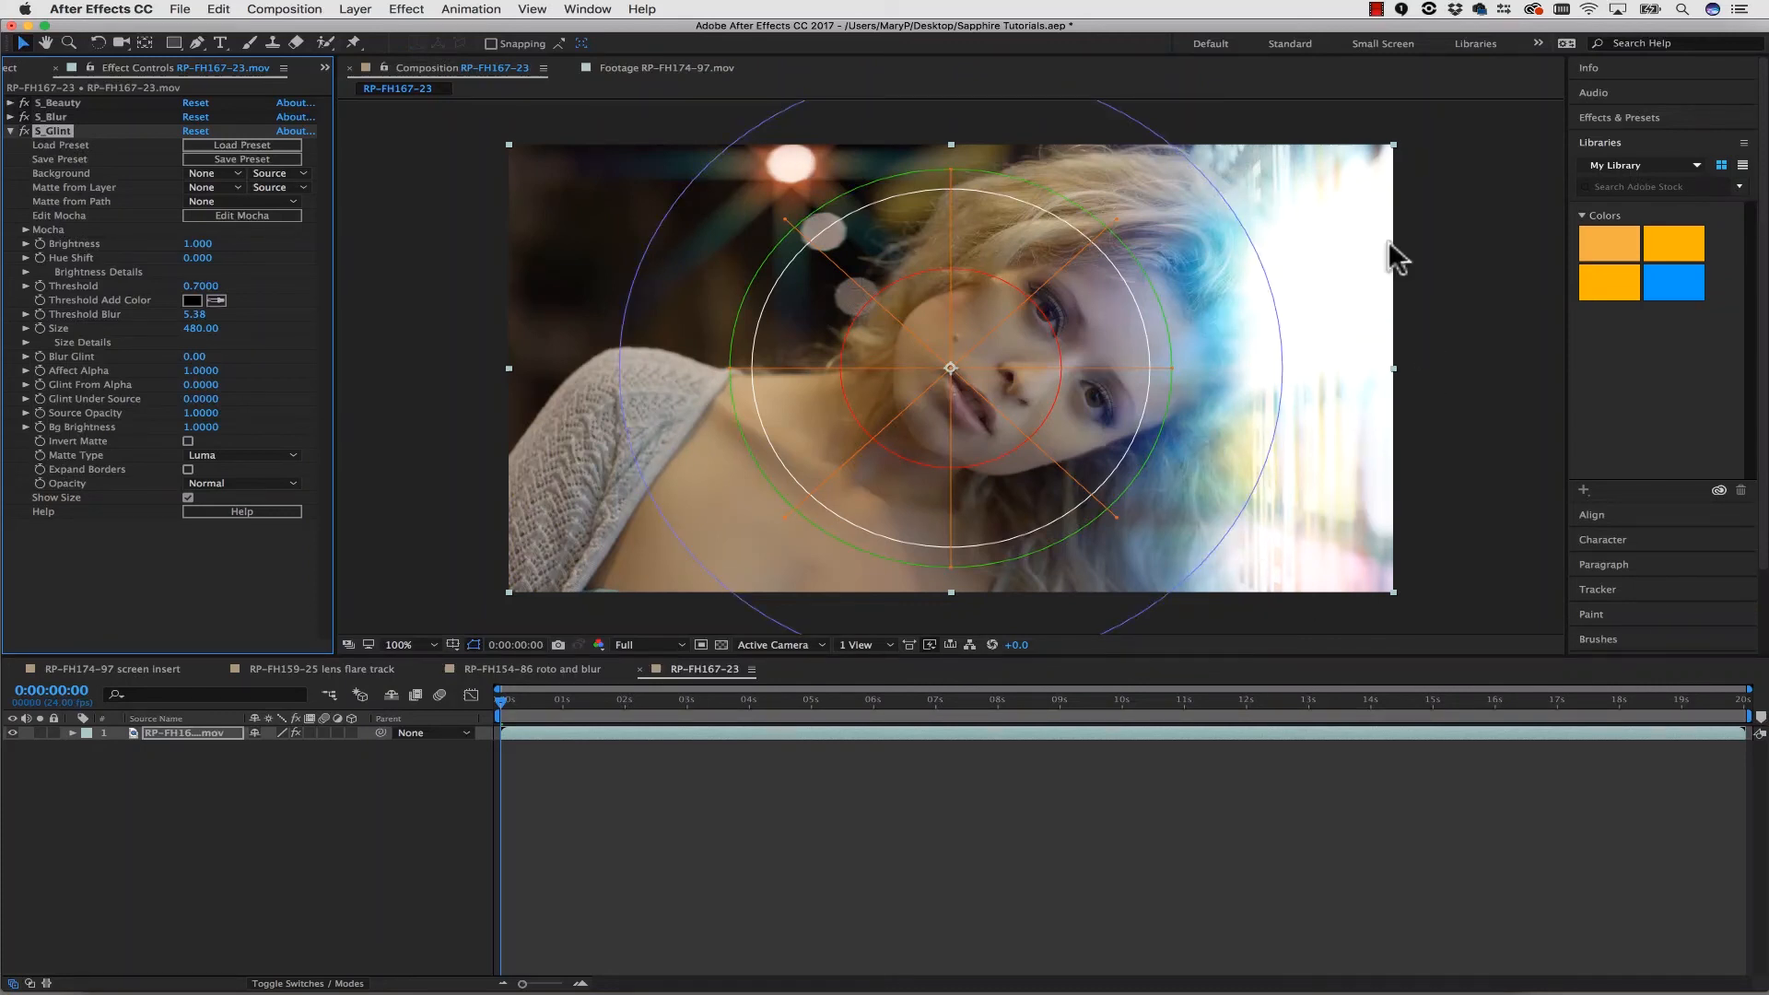
- Open Mocha from S_Glint and draw a closed X-spline around the lit sign wall beside the woman's hair, extending beyond the frame edge
{"action": "left_click", "coordinate": [242, 216]}
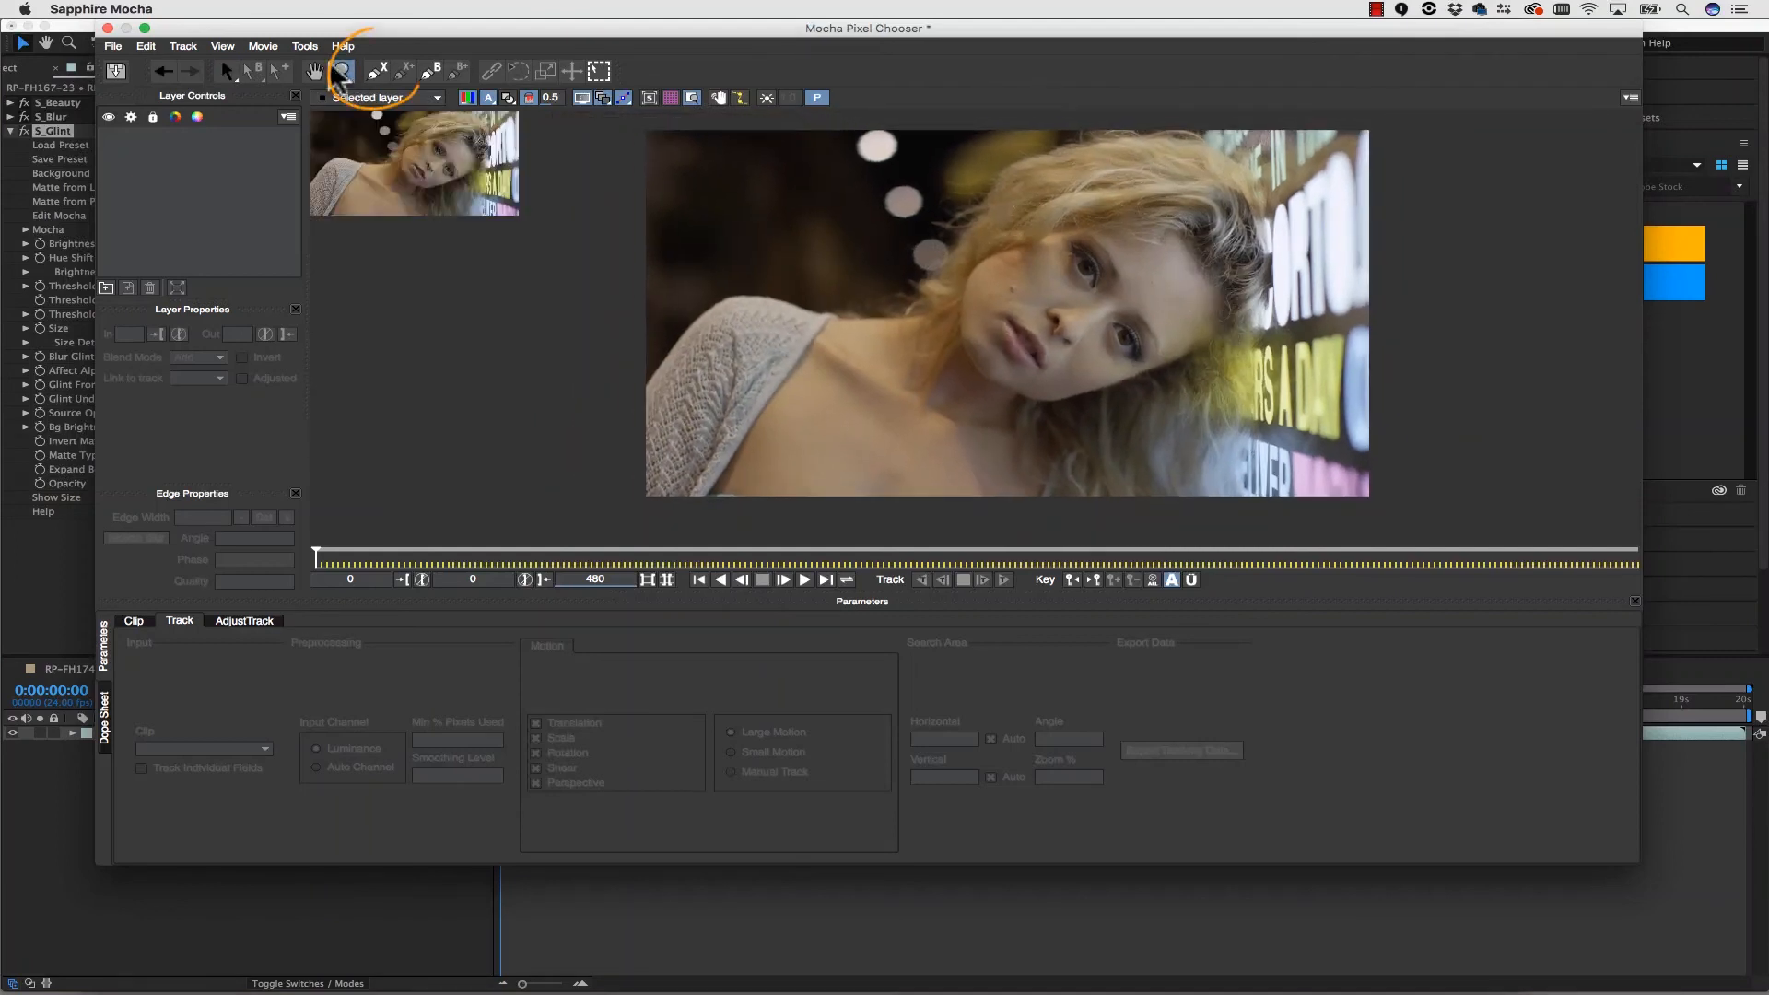
{"action": "left_click", "coordinate": [376, 71]}
{"action": "left_click", "coordinate": [1403, 123]}
{"action": "left_click", "coordinate": [1192, 123]}
{"action": "left_click", "coordinate": [1252, 172]}
{"action": "left_click", "coordinate": [1276, 256]}
{"action": "left_click", "coordinate": [1268, 363]}
{"action": "left_click", "coordinate": [1221, 496]}
{"action": "left_click", "coordinate": [1234, 537]}
{"action": "left_click", "coordinate": [1537, 488]}
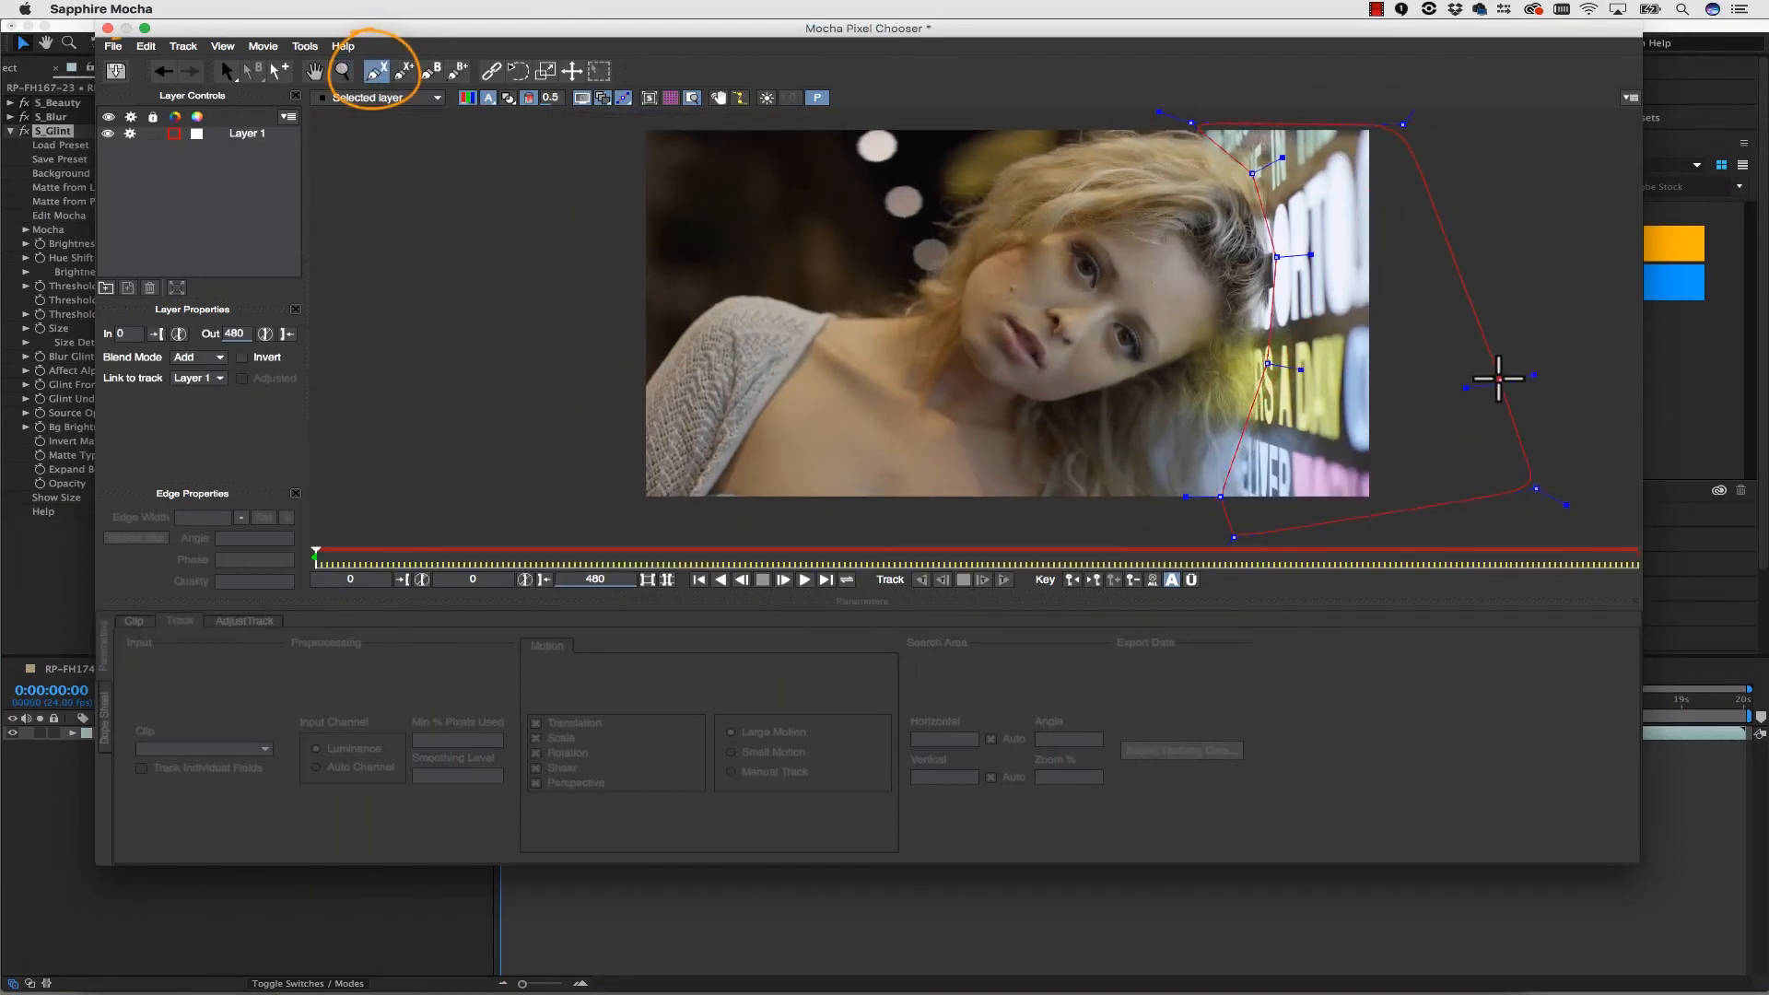
{"action": "left_click", "coordinate": [1500, 382]}
{"action": "right_click", "coordinate": [1500, 382]}
{"action": "left_click_drag", "start_coordinate": [1537, 488], "coordinate": [1527, 531]}
- Save the sign wall matte, return to After Effects and scrub the composition to its end at 0:00:20:00
{"action": "left_click", "coordinate": [116, 71]}
{"action": "left_click", "coordinate": [107, 28]}
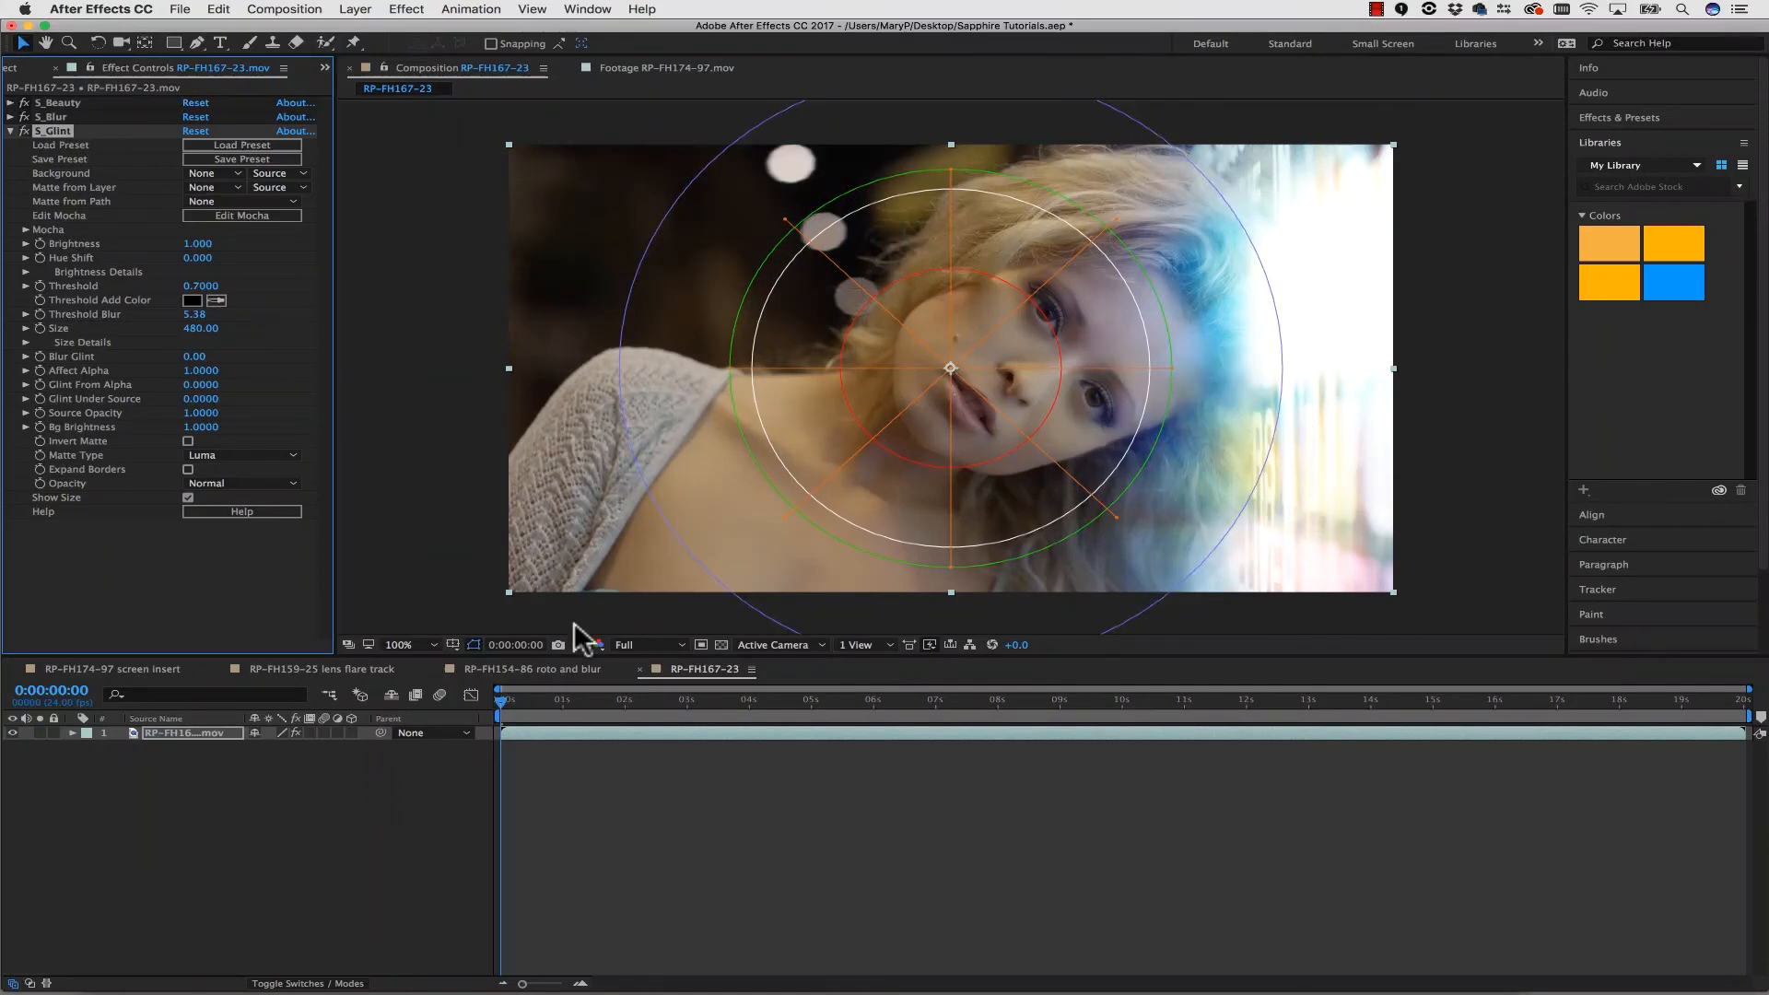
{"action": "left_click_drag", "start_coordinate": [501, 703], "coordinate": [1747, 732]}
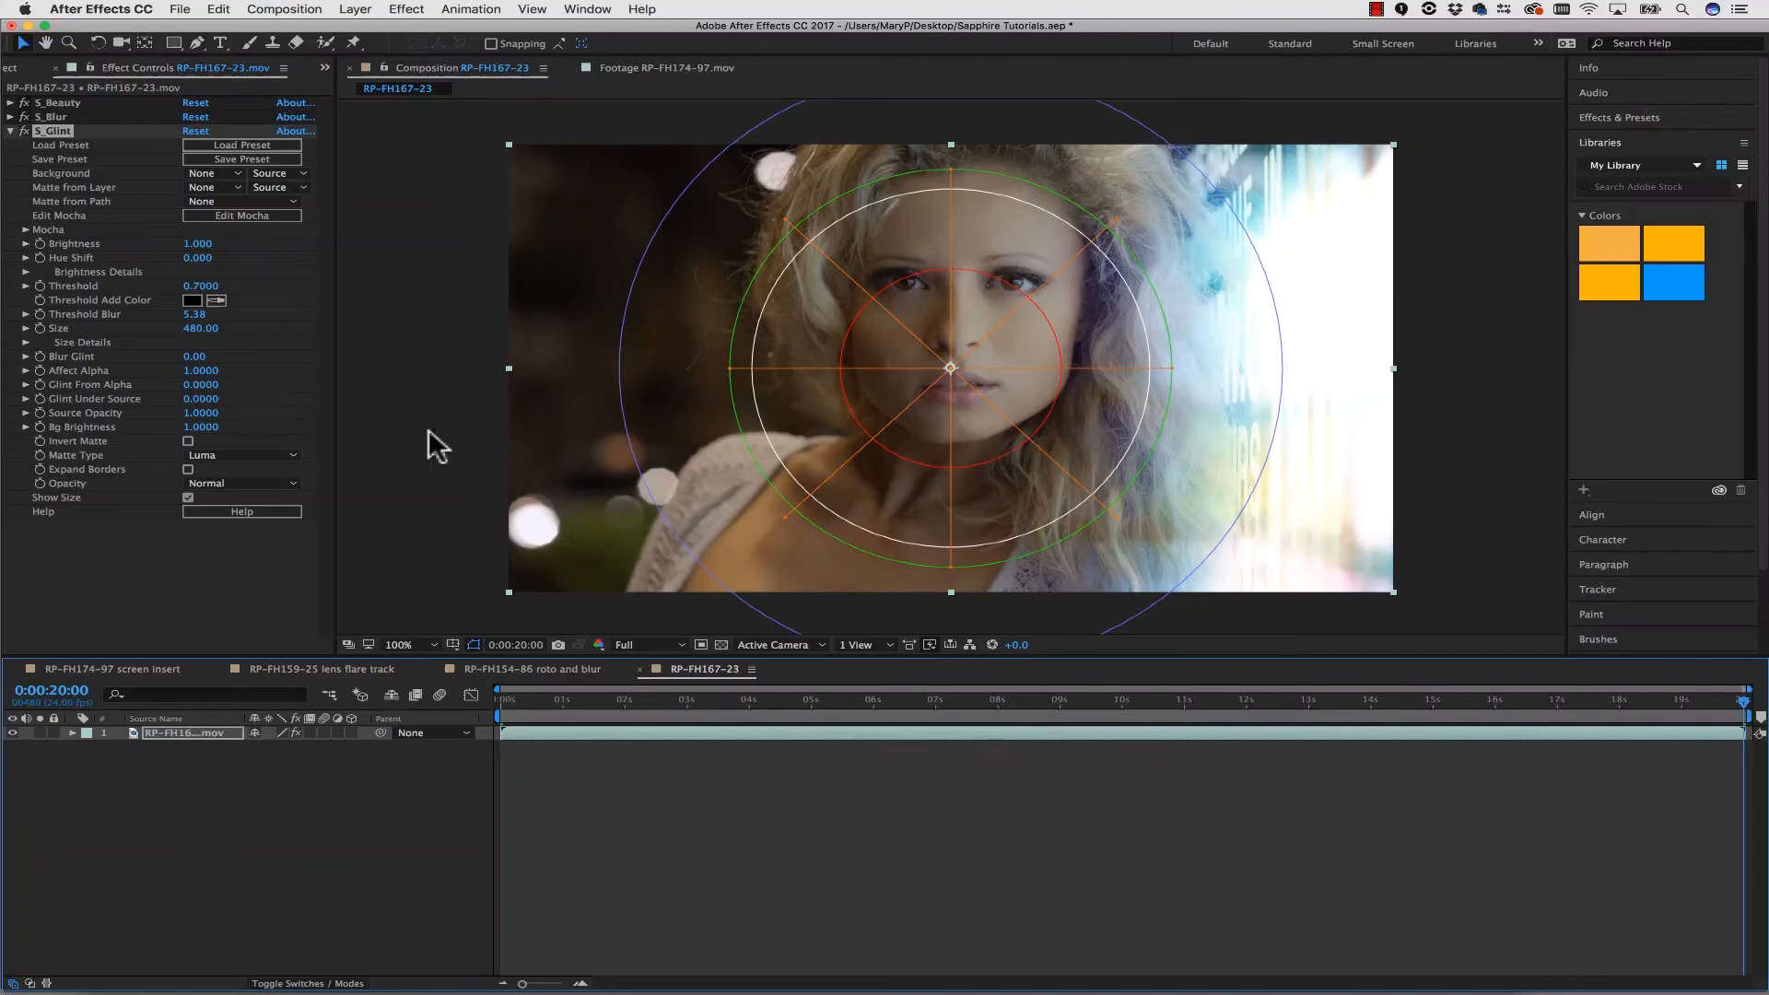
- Duplicate the RP-FH167-23 footage layer
{"action": "left_click", "coordinate": [447, 330]}
{"action": "left_click", "coordinate": [181, 733]}
{"action": "key", "text": "super+d"}
- Collapse the effect settings on the upper copy and delete its S_Beauty, S_Blur and S_Glint effects
{"action": "left_click", "coordinate": [10, 103]}
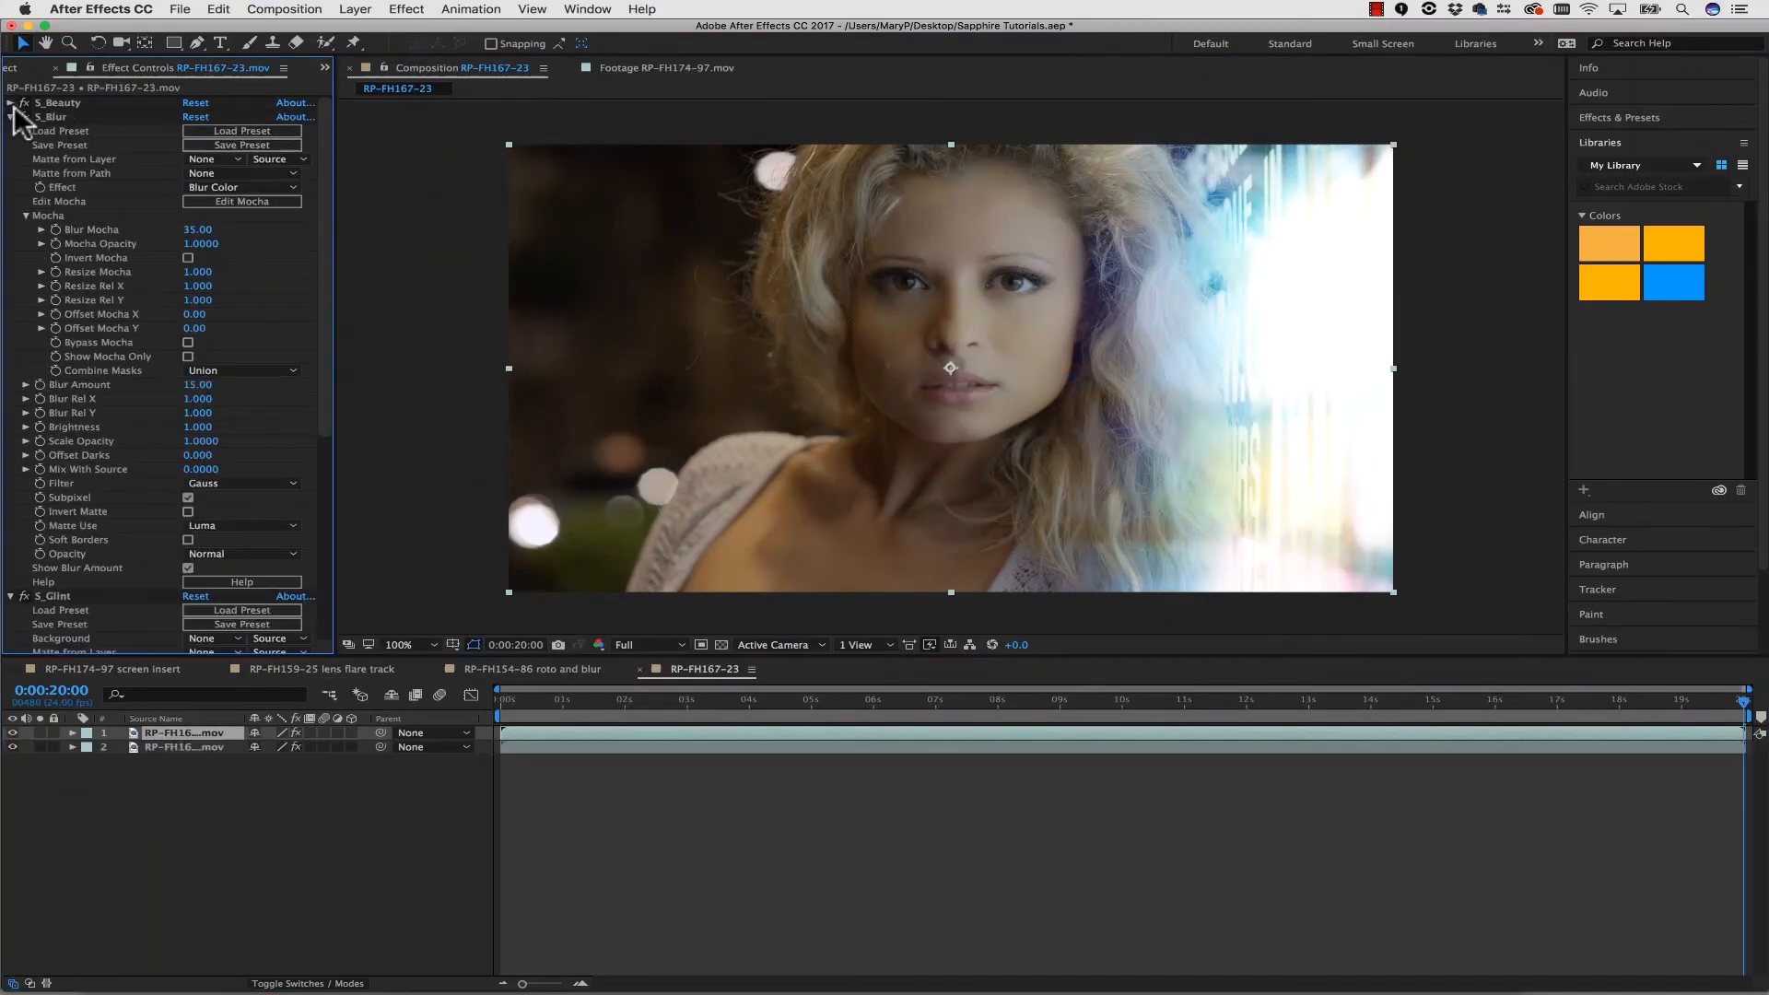
{"action": "left_click", "coordinate": [10, 117]}
{"action": "left_click", "coordinate": [10, 131]}
{"action": "left_click", "coordinate": [56, 103]}
{"action": "left_click", "coordinate": [53, 129], "text": "shift"}
{"action": "key", "text": "Delete"}
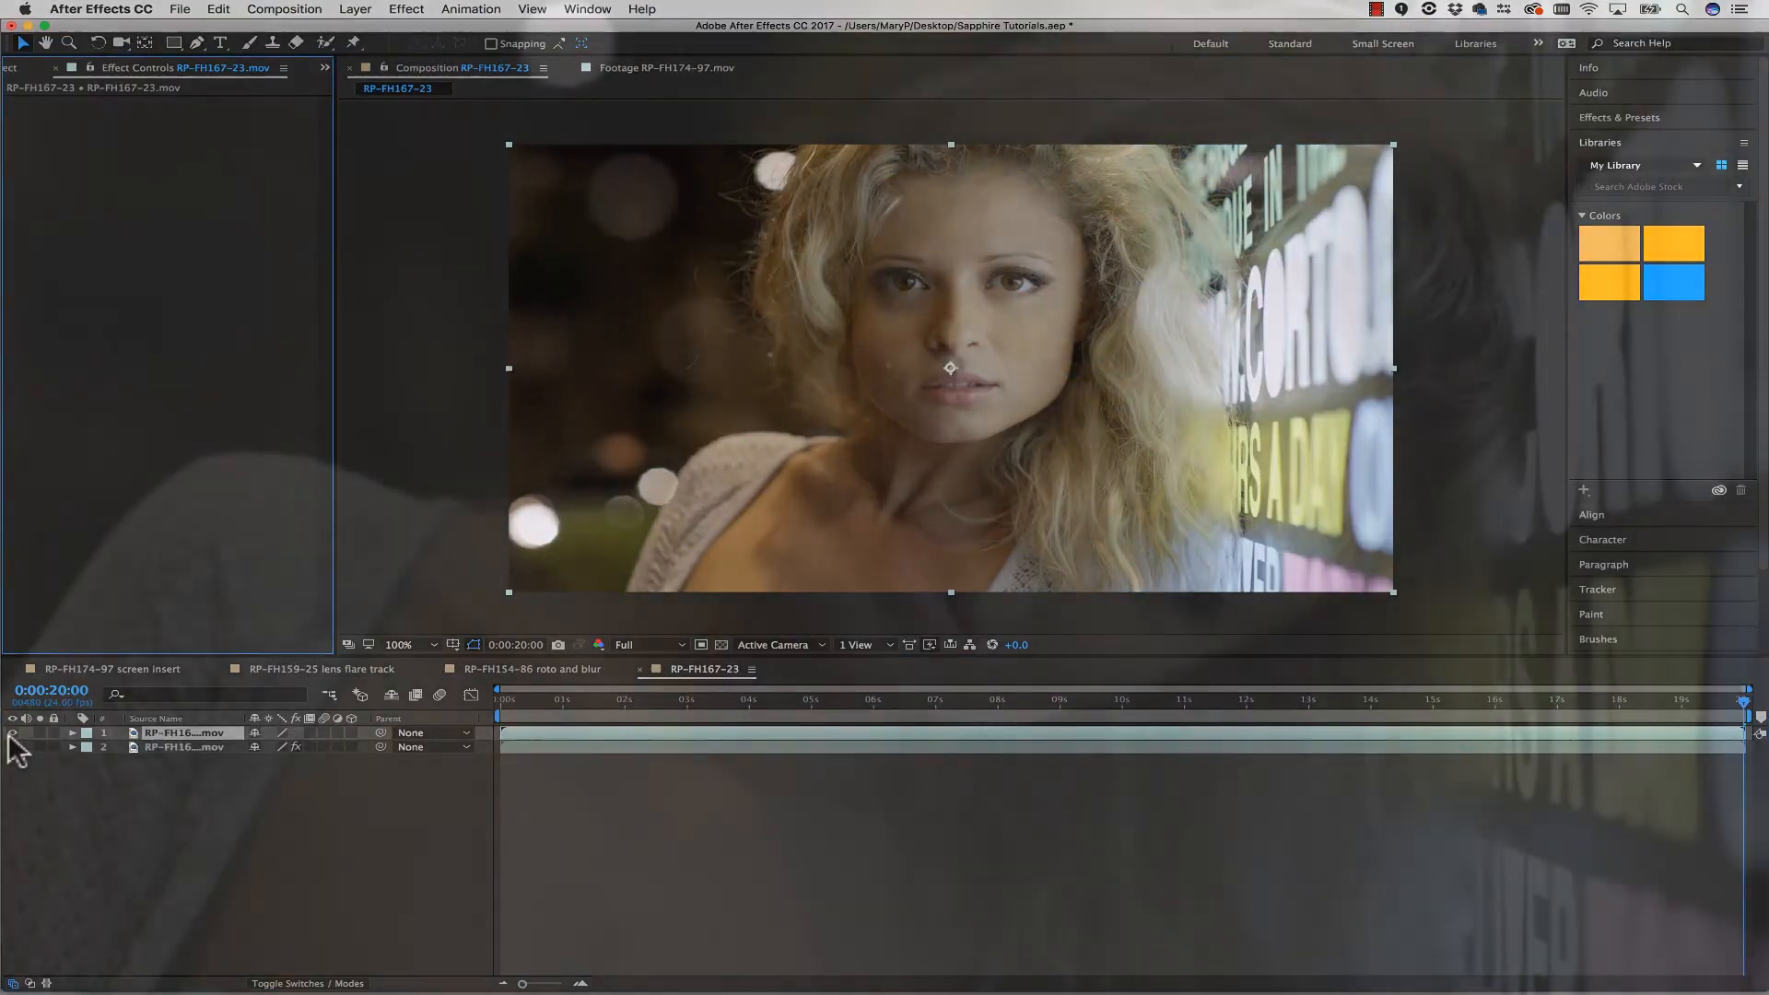